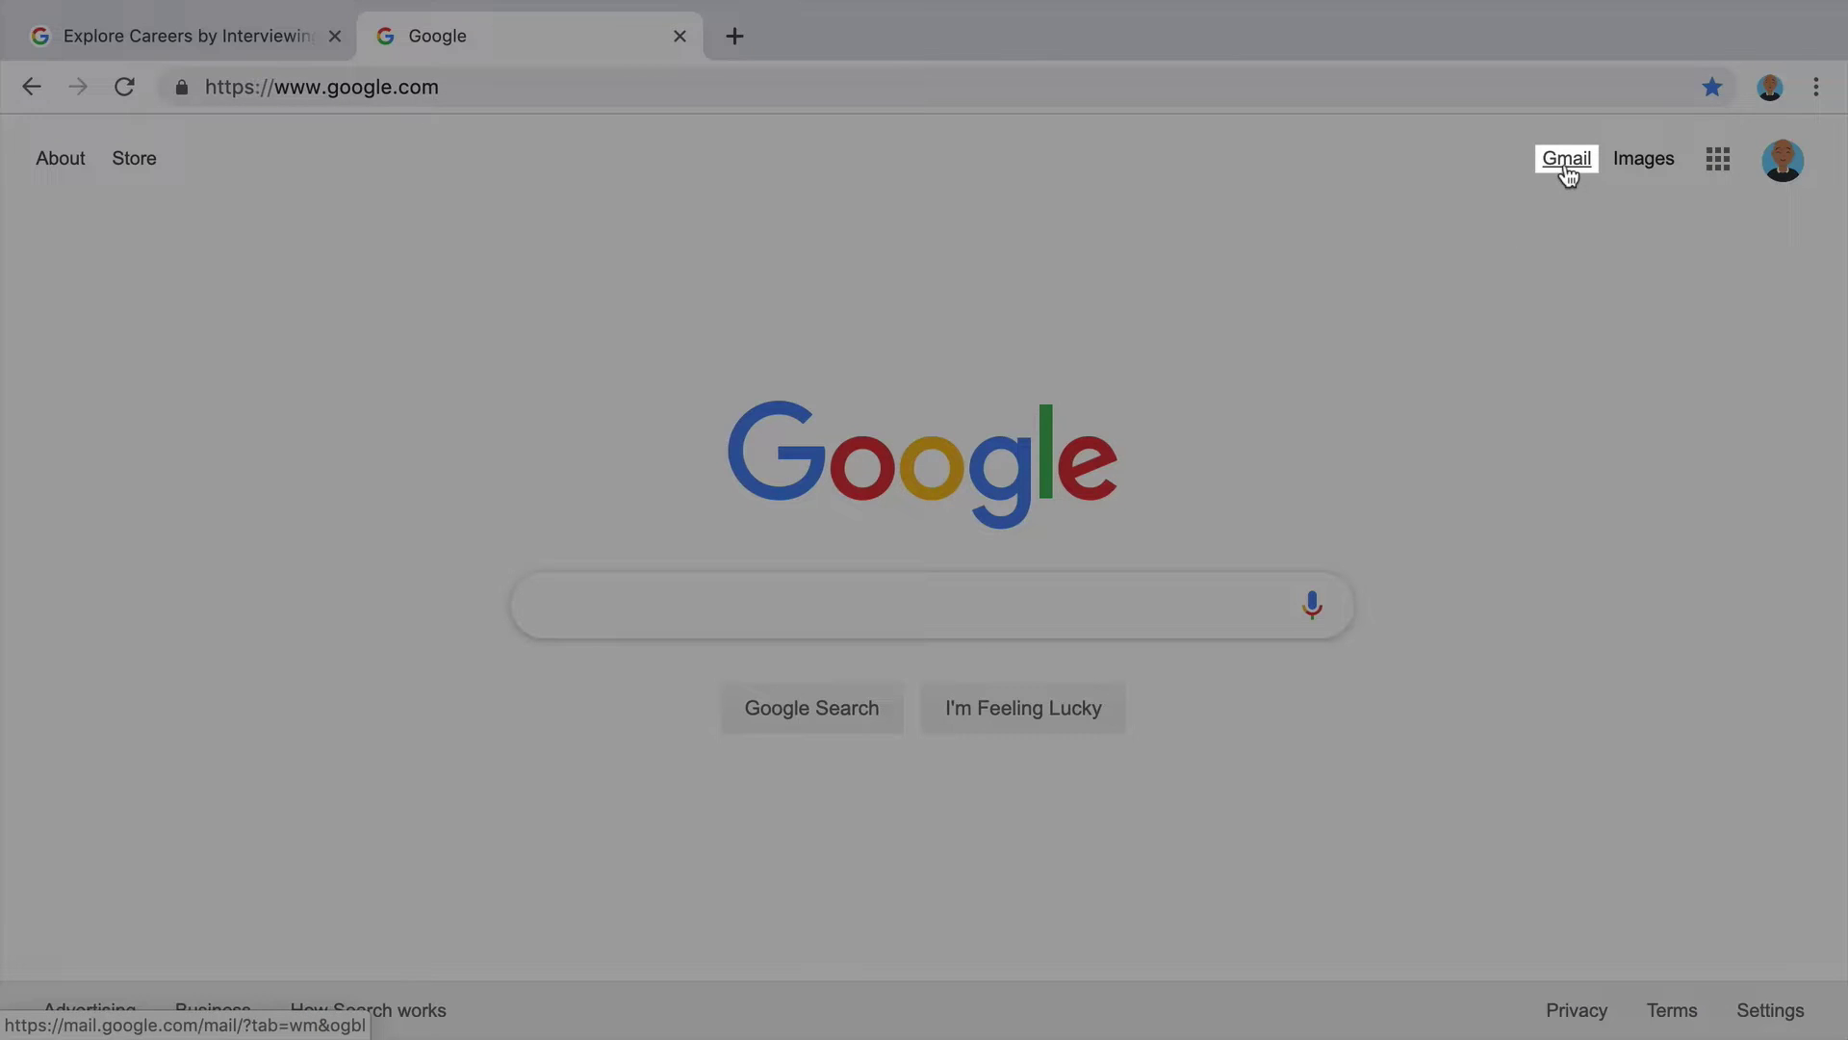
# Compose an email to the plumber's address with subject 'Prospective Plumber Interested in Plumbing Trade'.
pyautogui.click(1566, 166)
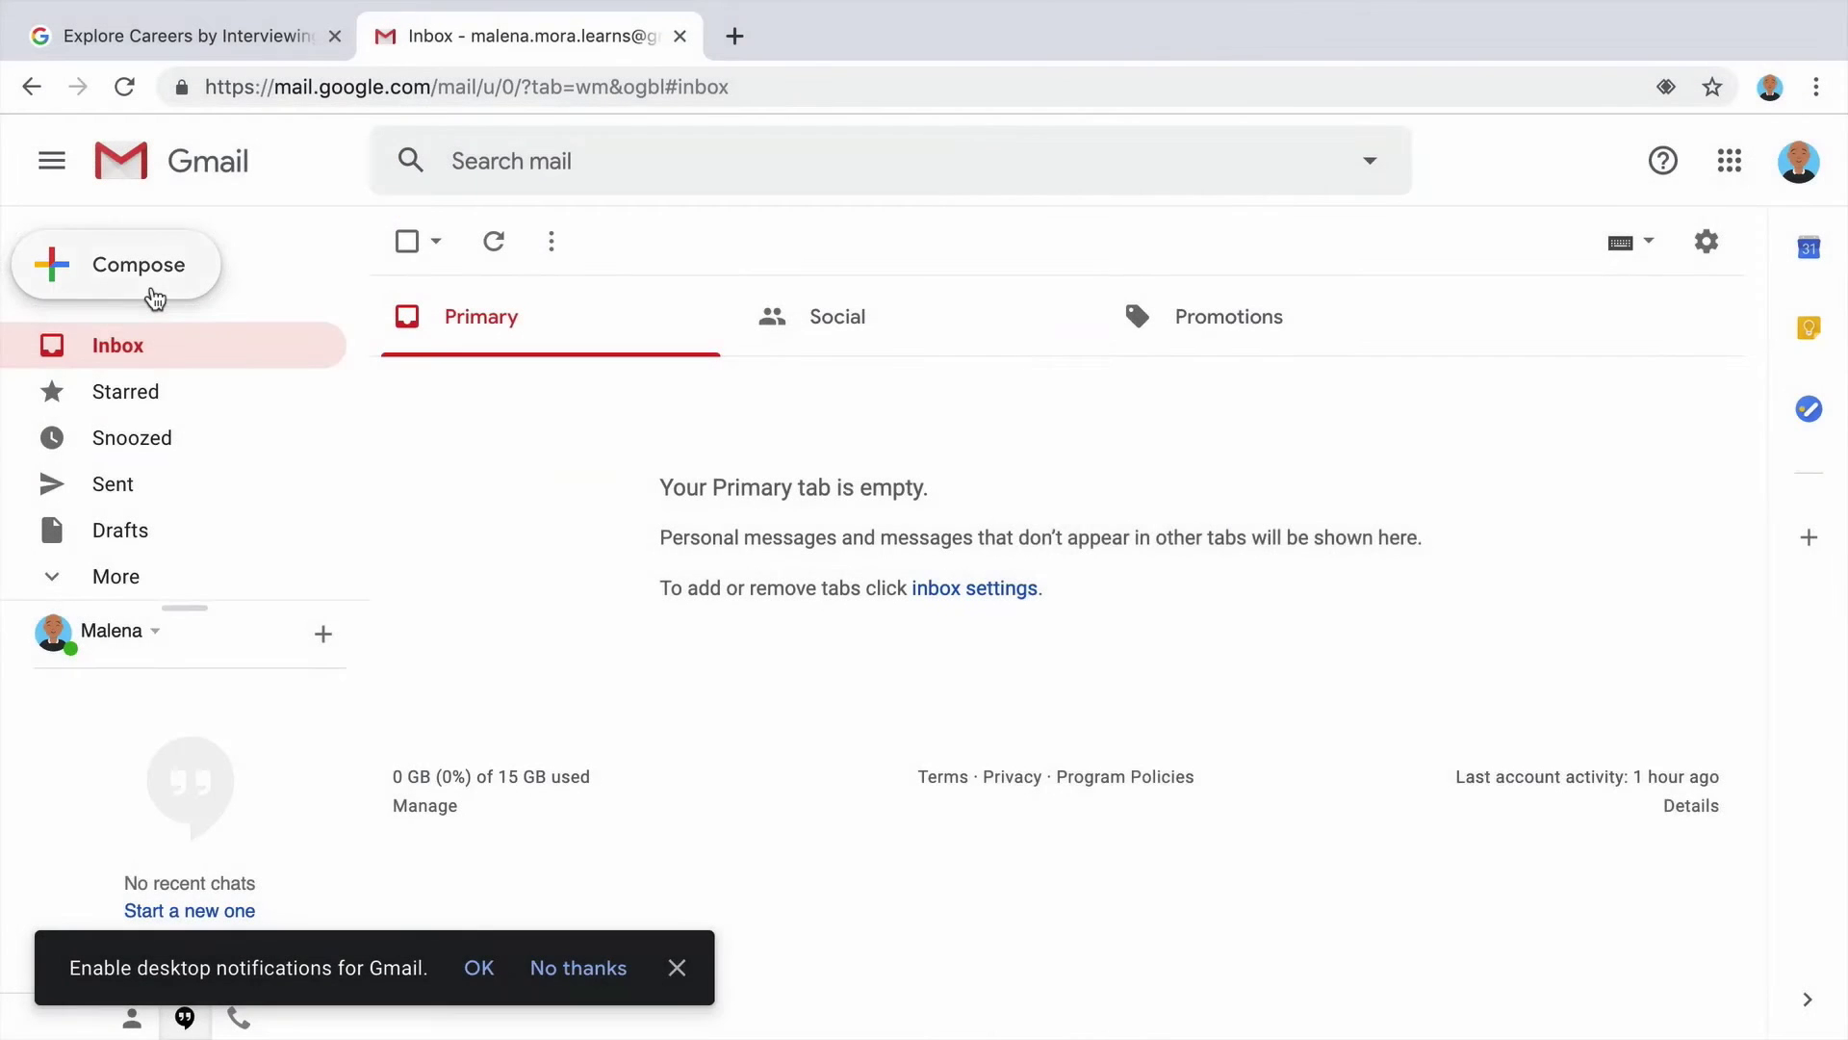
pyautogui.click(152, 289)
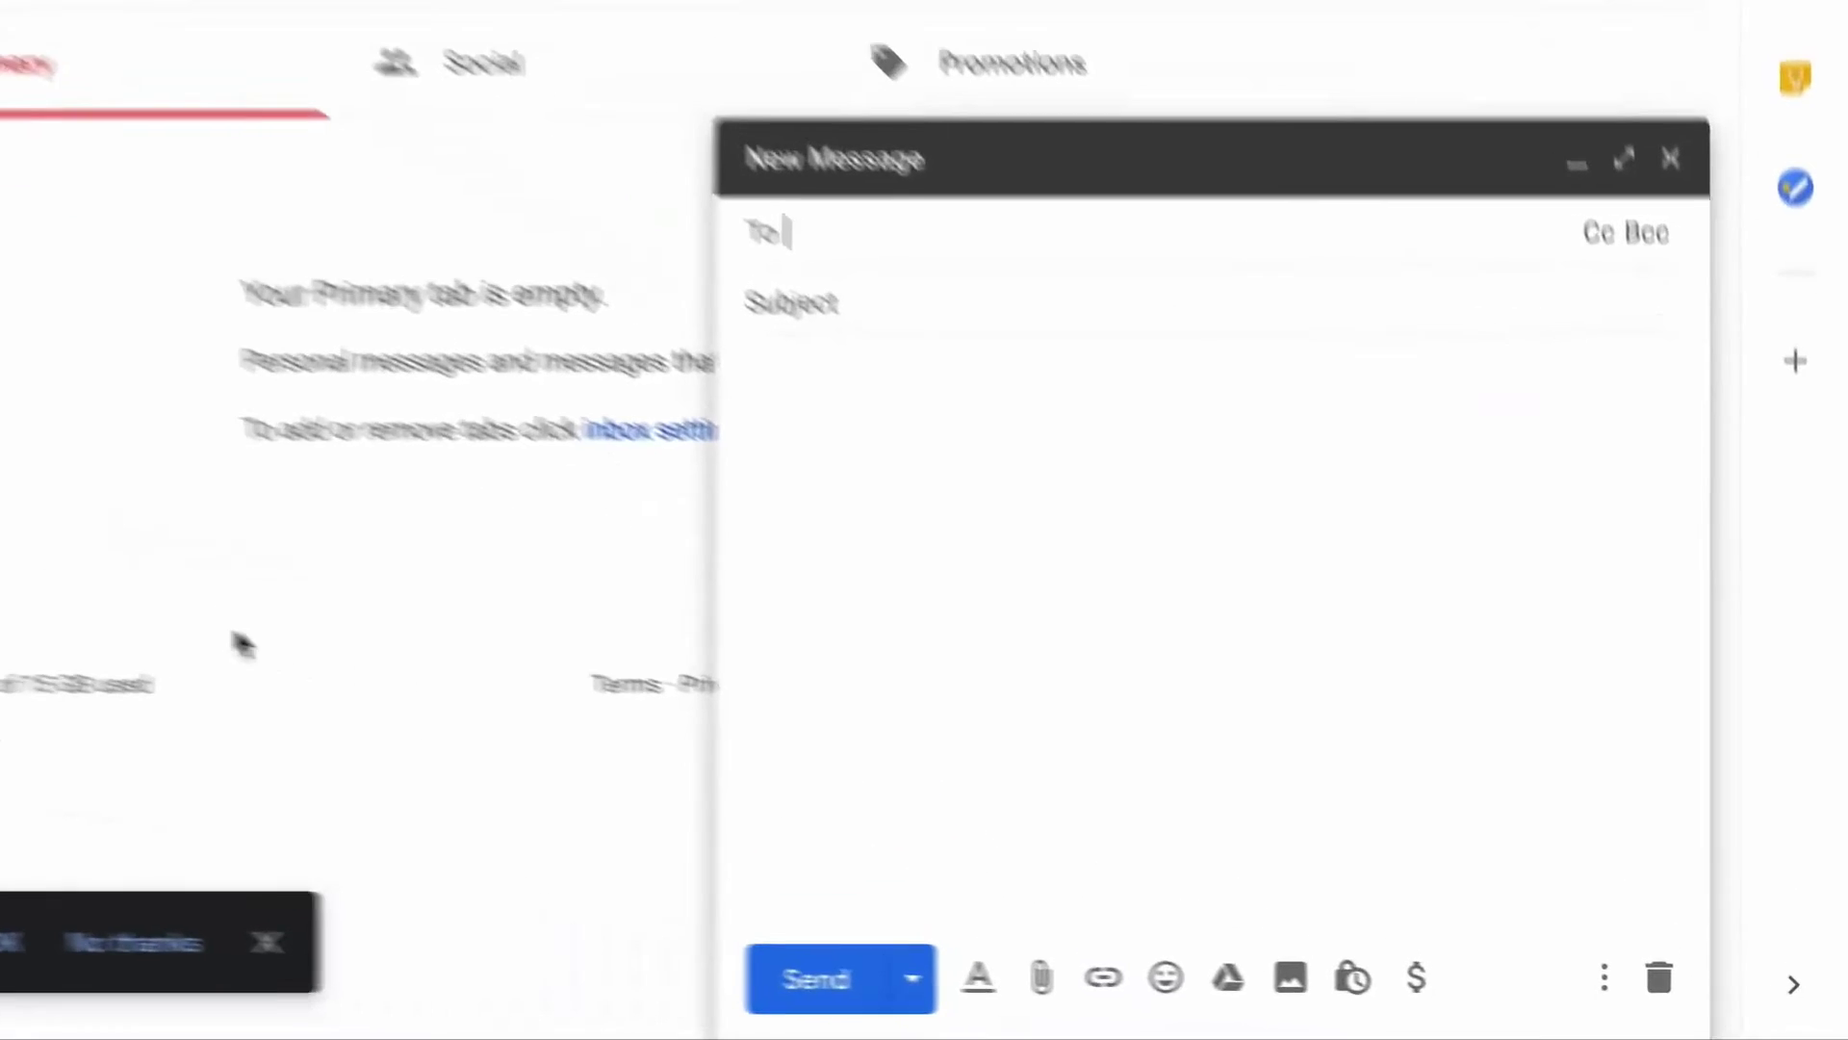
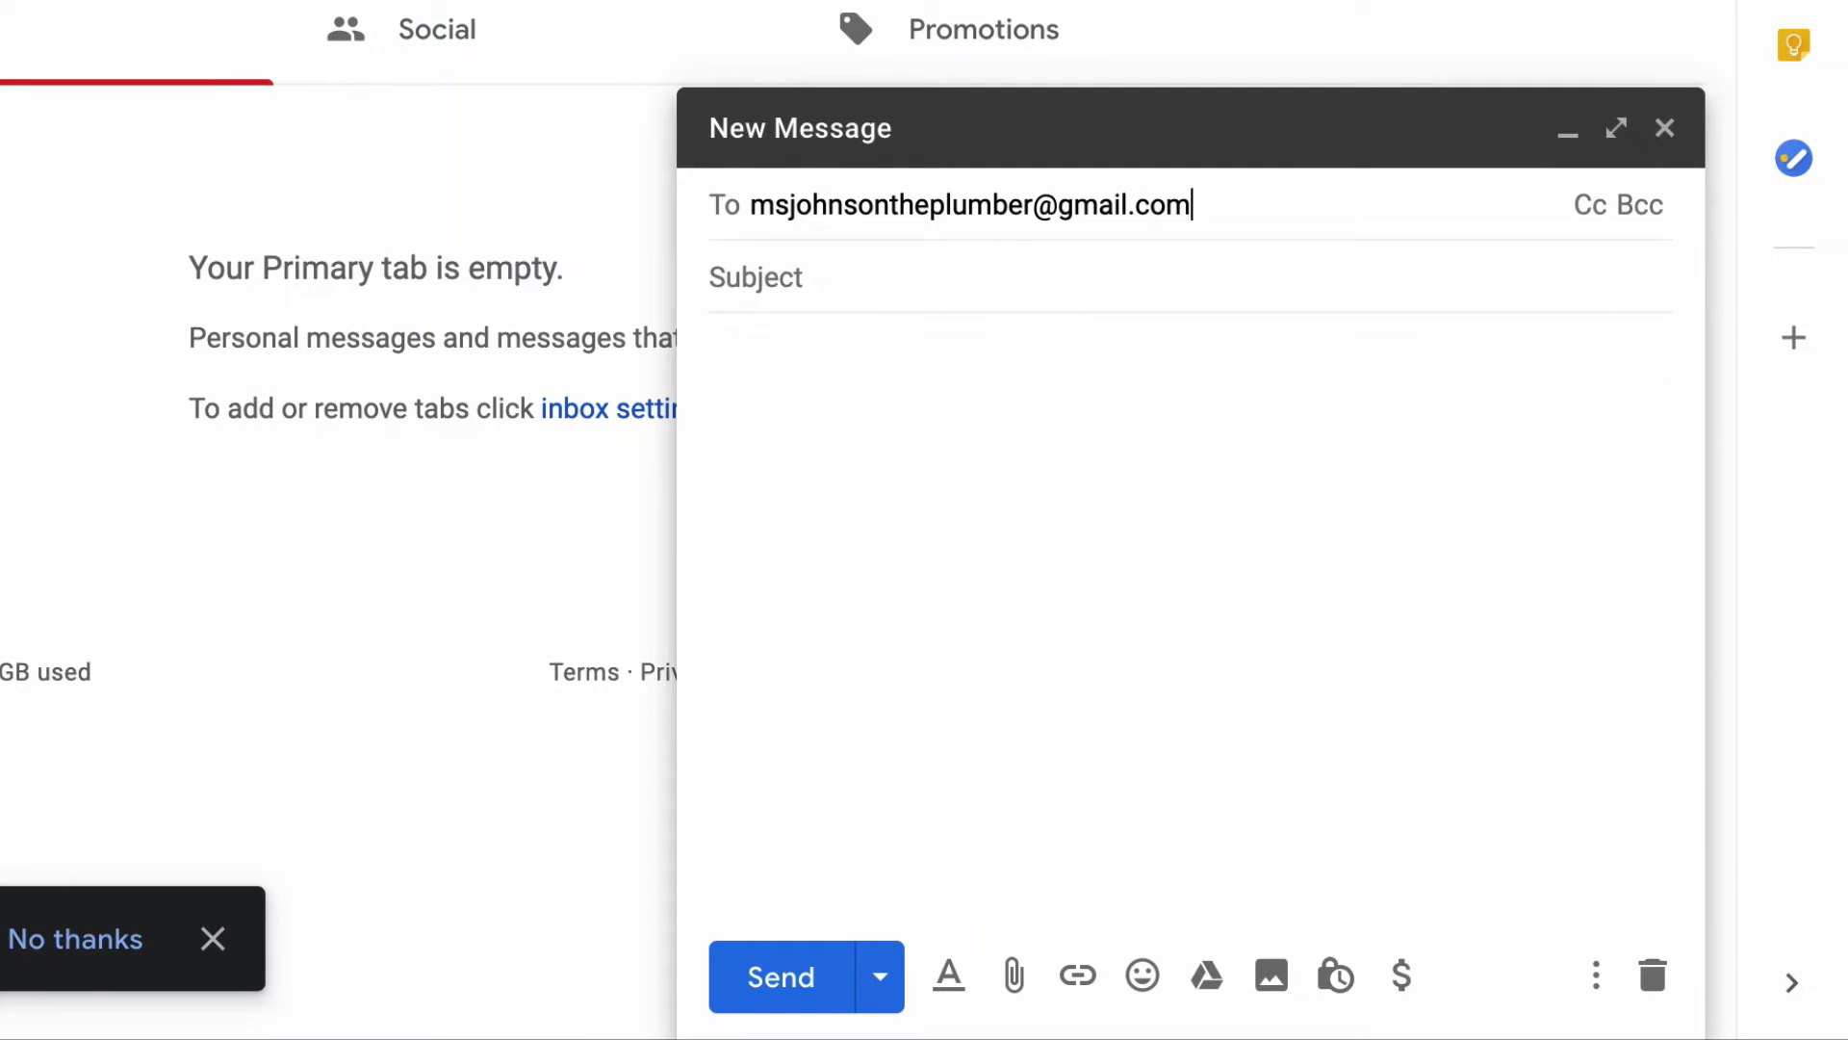
pyautogui.click(770, 278)
pyautogui.write('Prospective ')
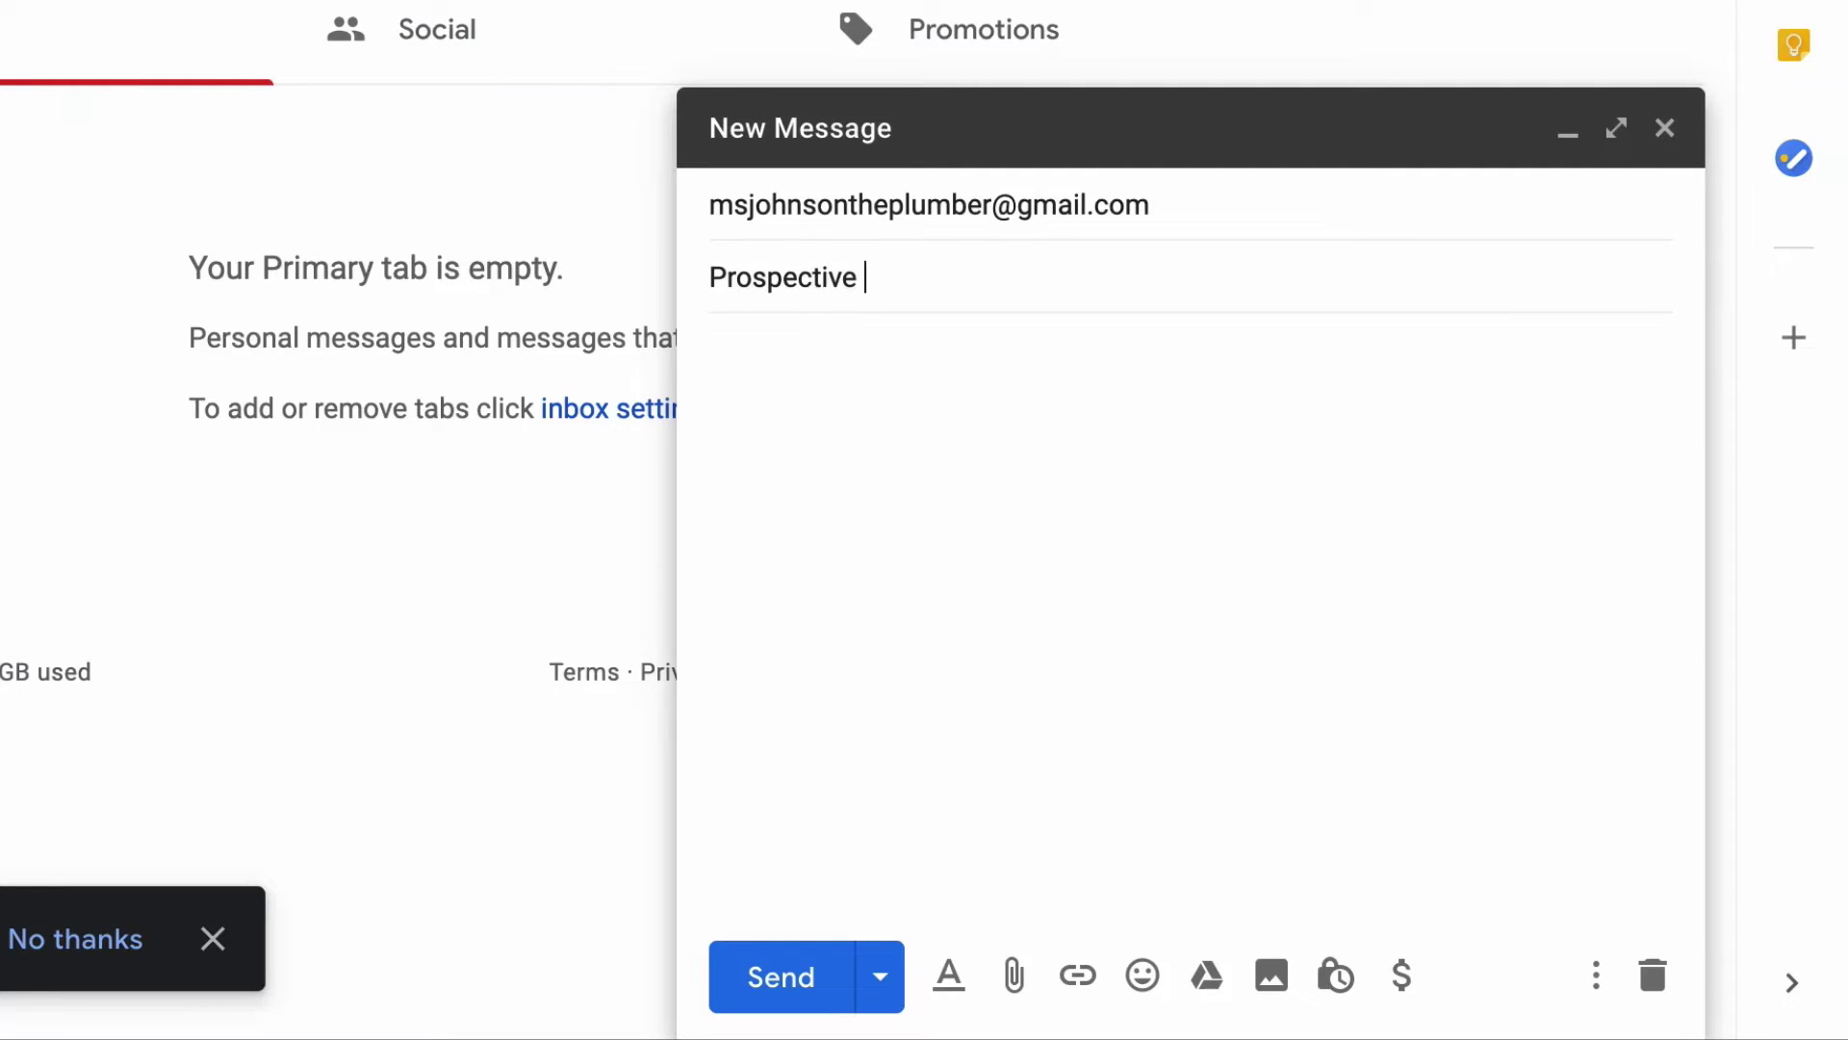
pyautogui.write('Plumber Interested in Plumbing Trade')
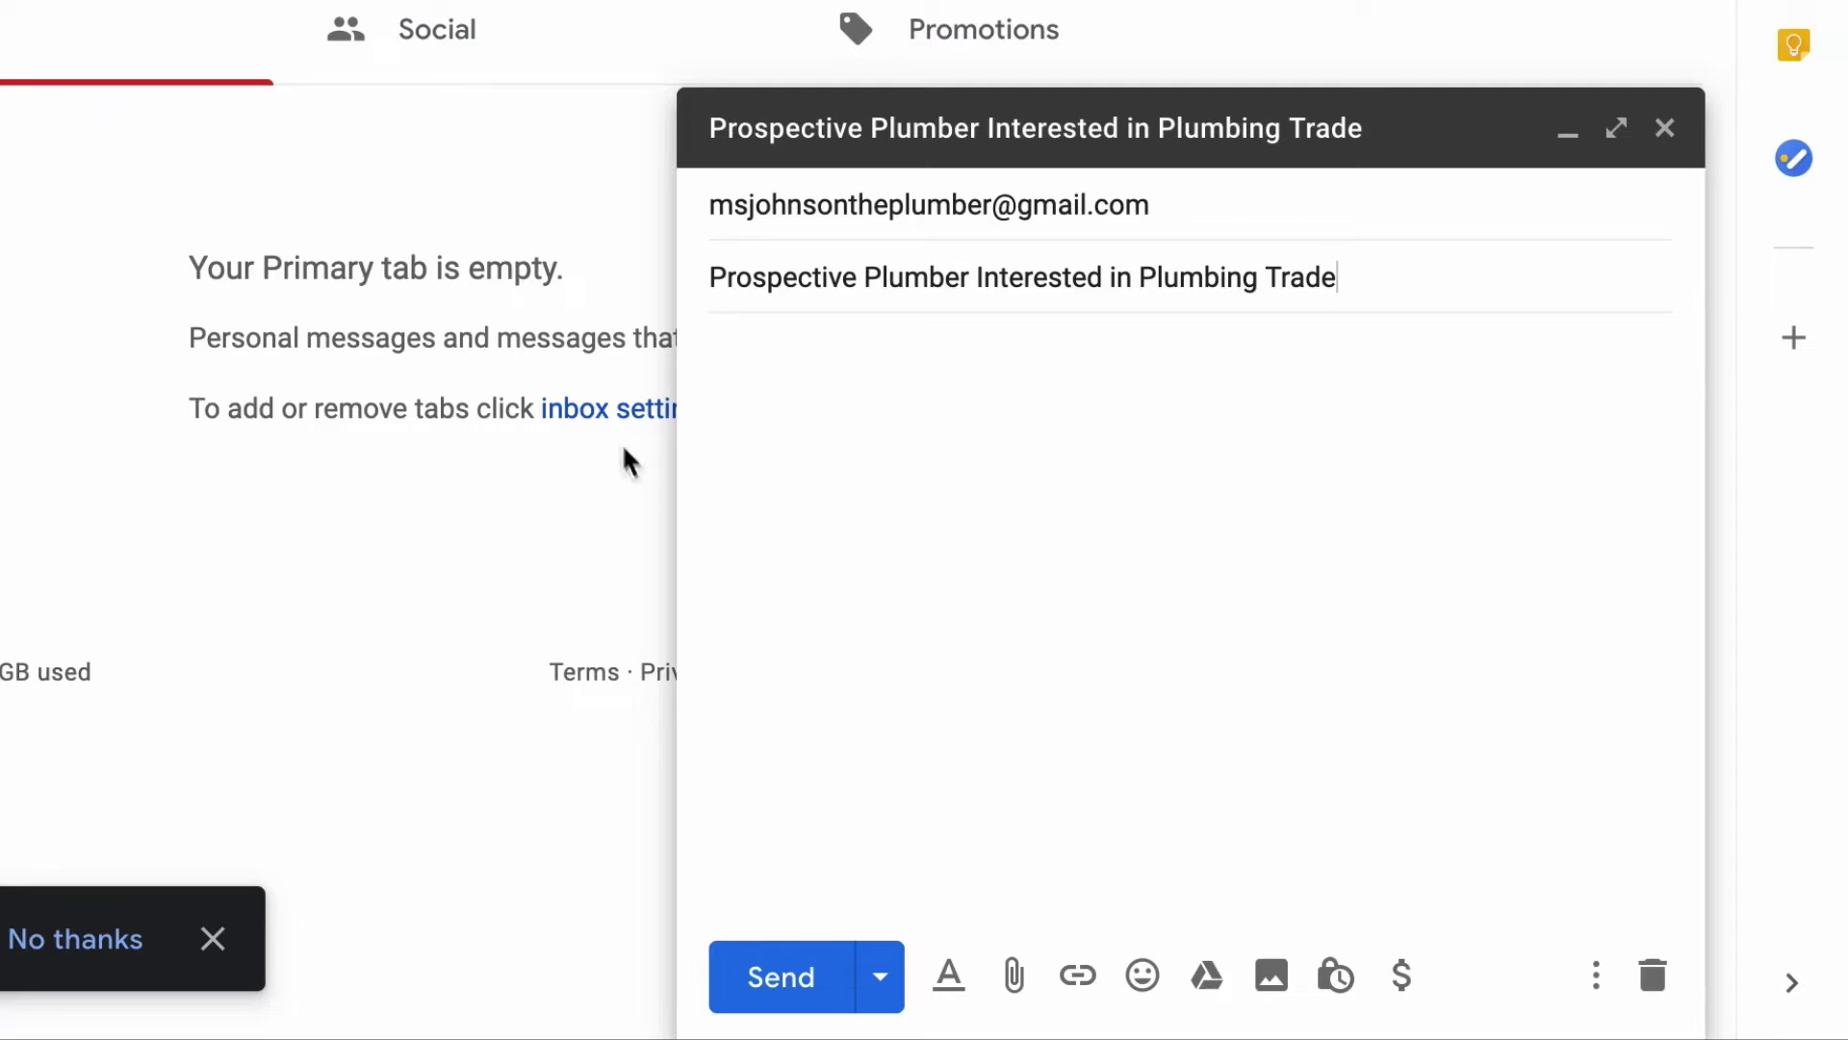
pyautogui.click(796, 454)
# Write the greeting and a paragraph introducing the student and asking to learn about the plumbing trade.
pyautogui.write('Dear Ms. JOh')
pyautogui.press('BackSpace')
pyautogui.press('BackSpace')
pyautogui.write('ohnson,')
pyautogui.press('Return')
pyautogui.press('Return')
pyautogui.write('M')
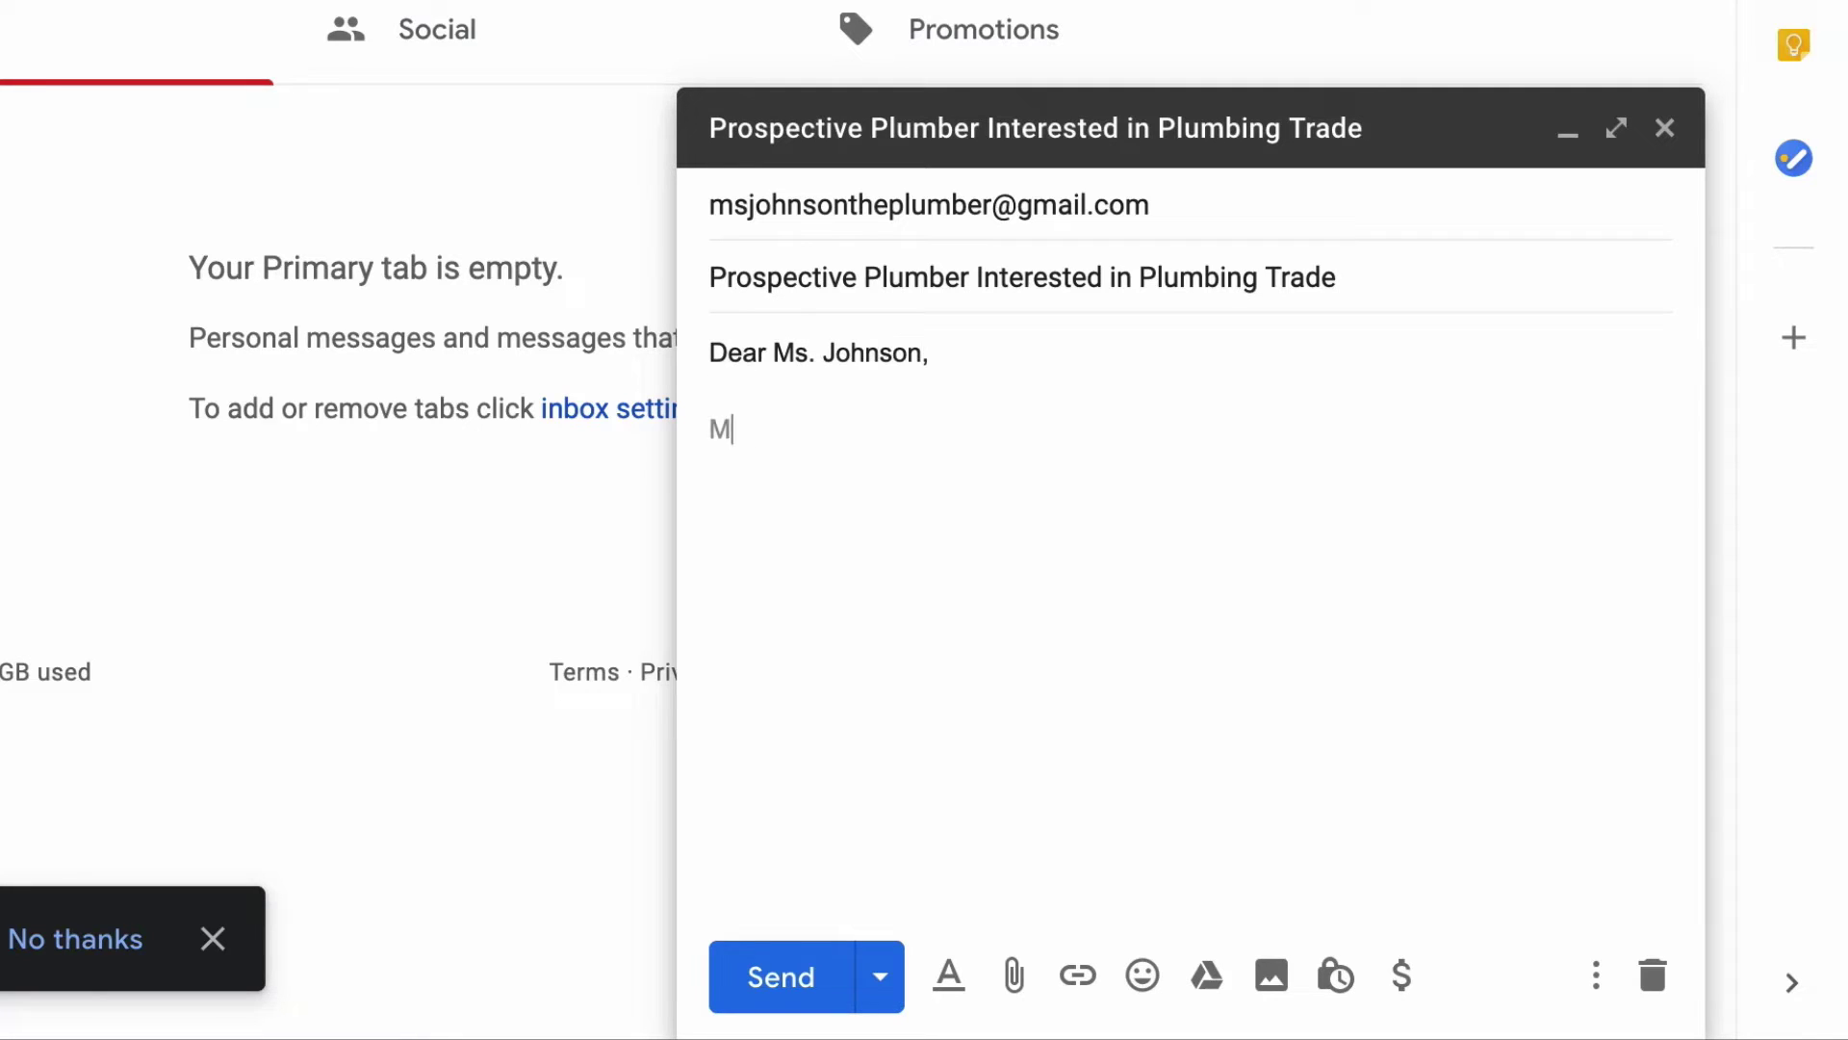
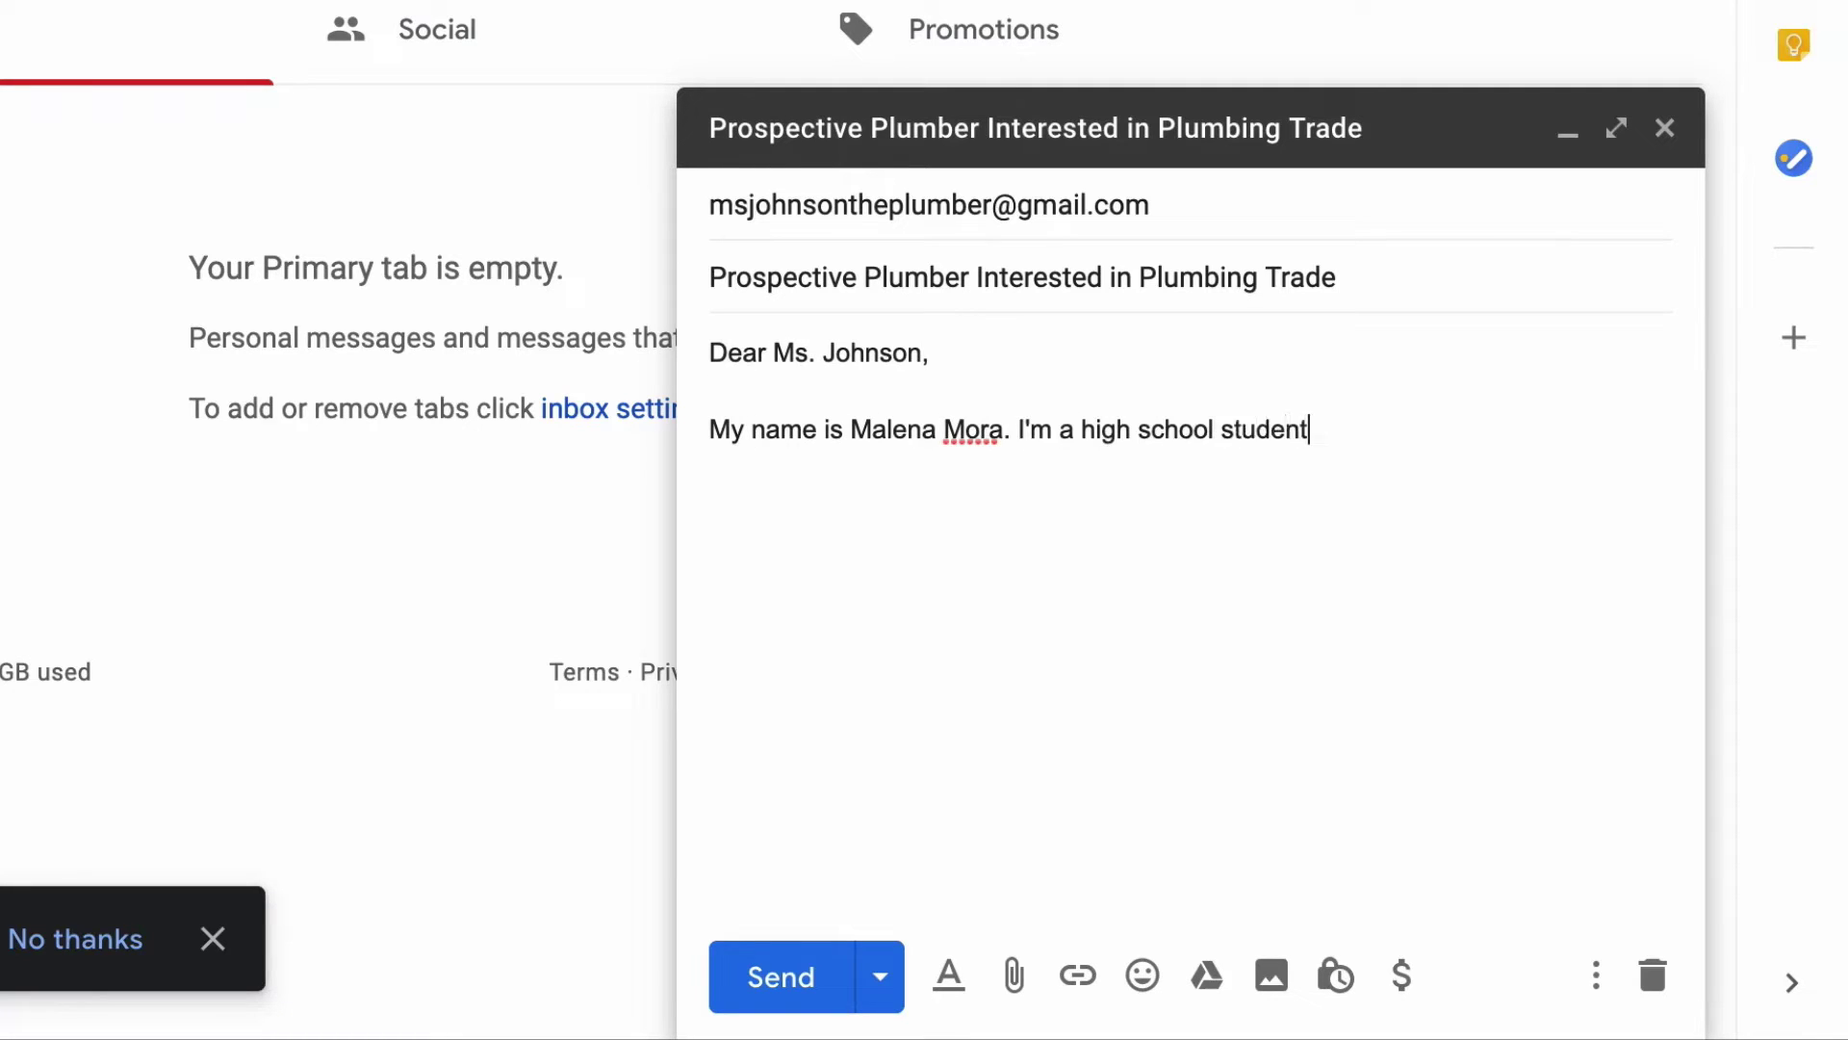
pyautogui.write(' in Crawford. I am reachout out to you because I am eager to learne')
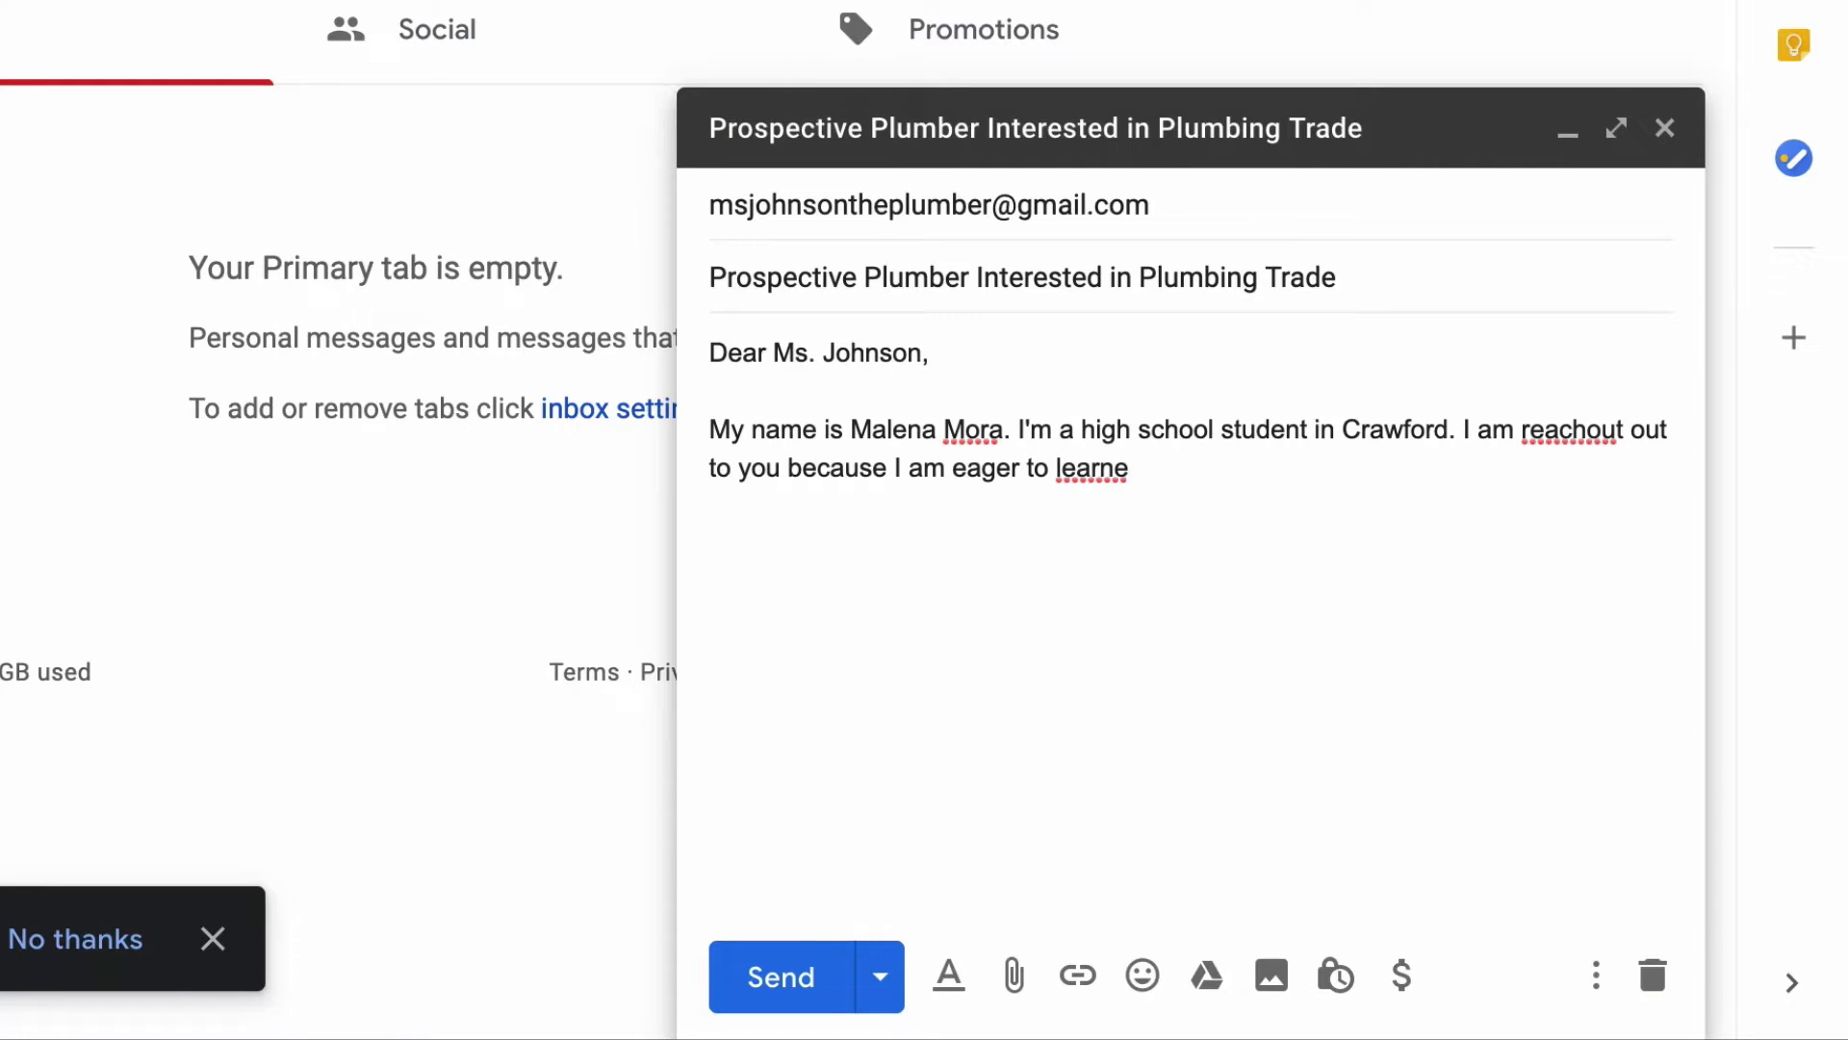
pyautogui.moveTo(1129, 469); pyautogui.dragTo(1591, 432)
pyautogui.press('BackSpace')
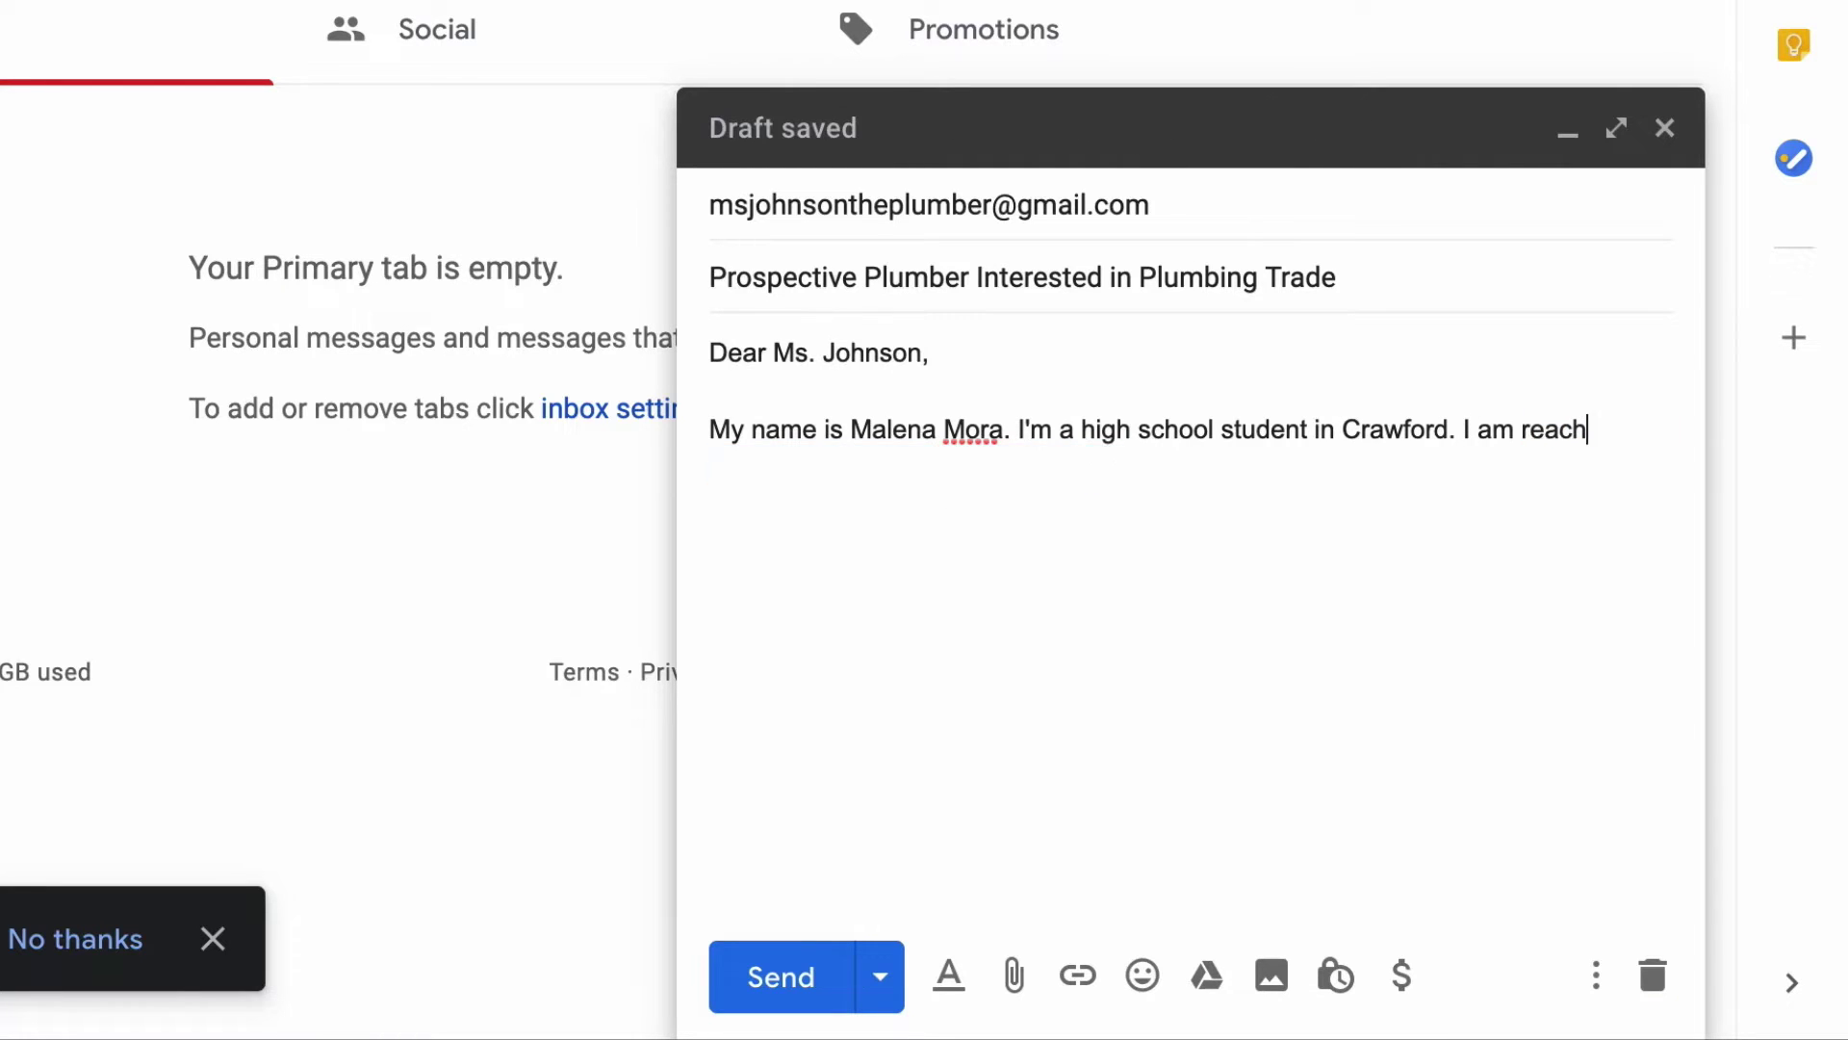
pyautogui.write('ing out to you because I am eager to learn m')
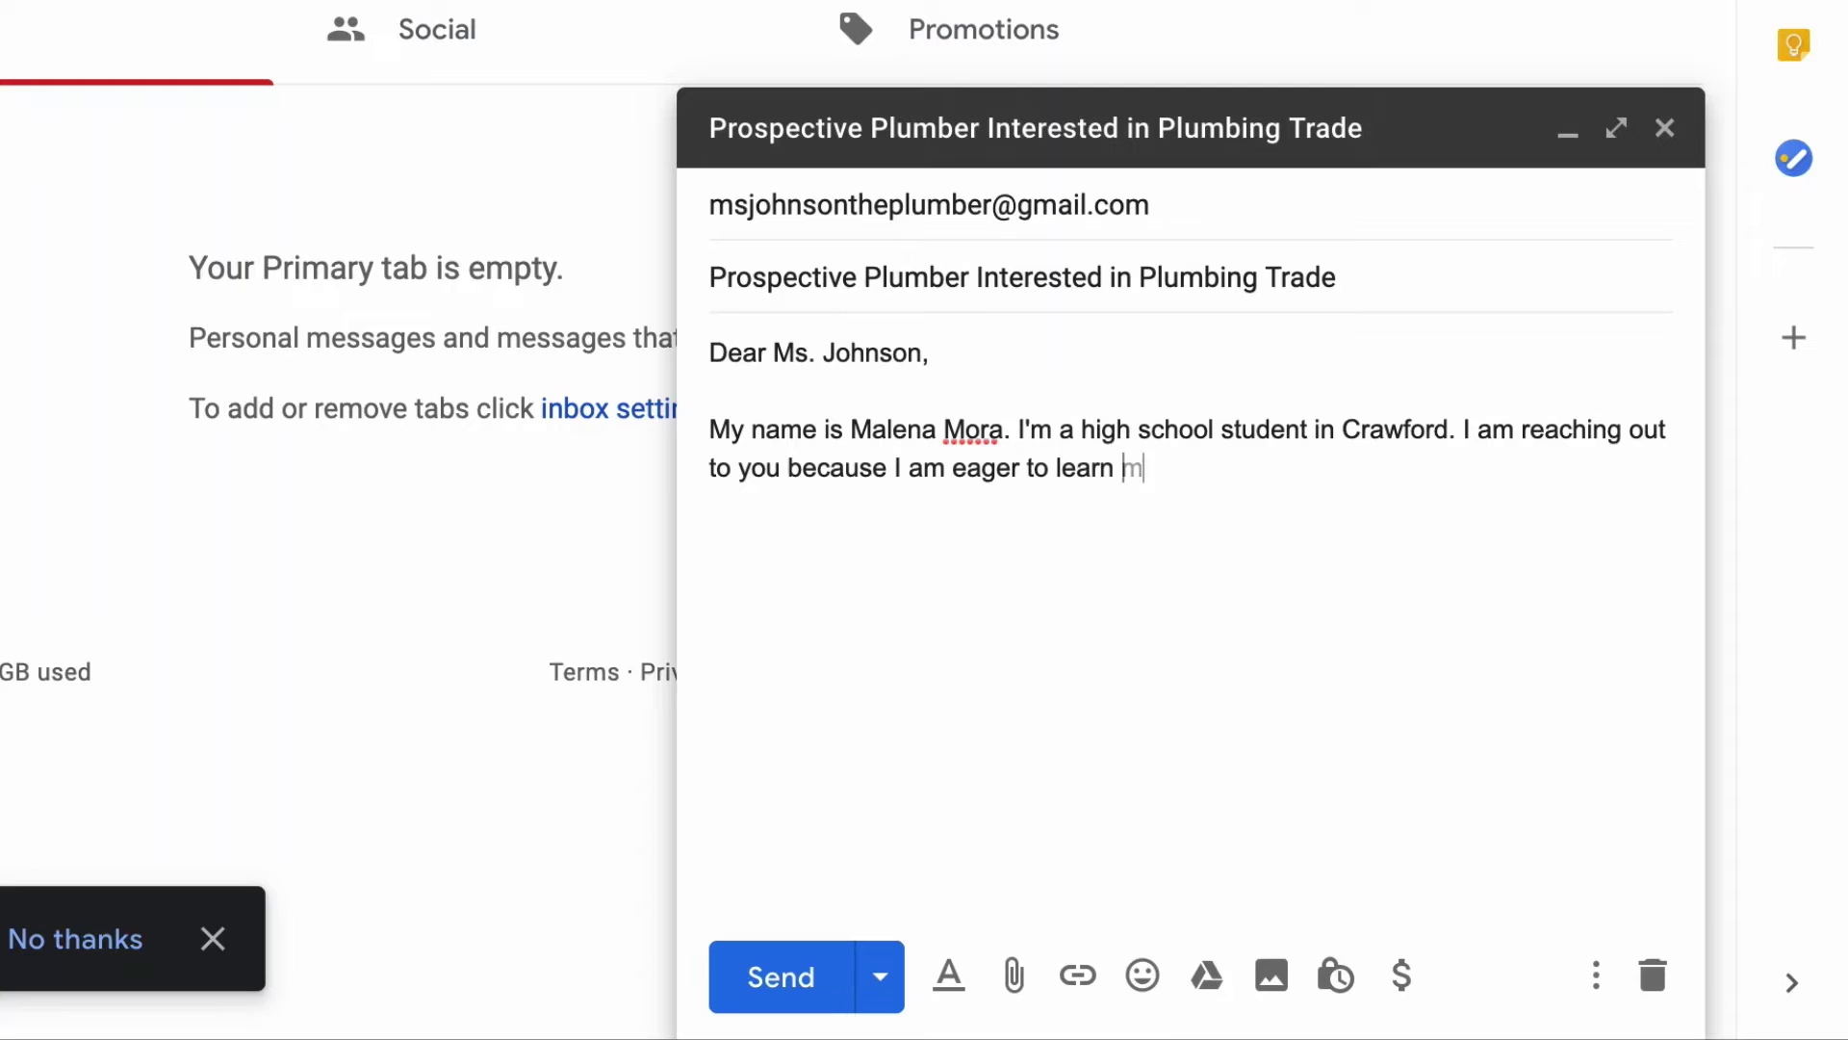
pyautogui.write('ore about the plumbing trade as a potential career path for me.')
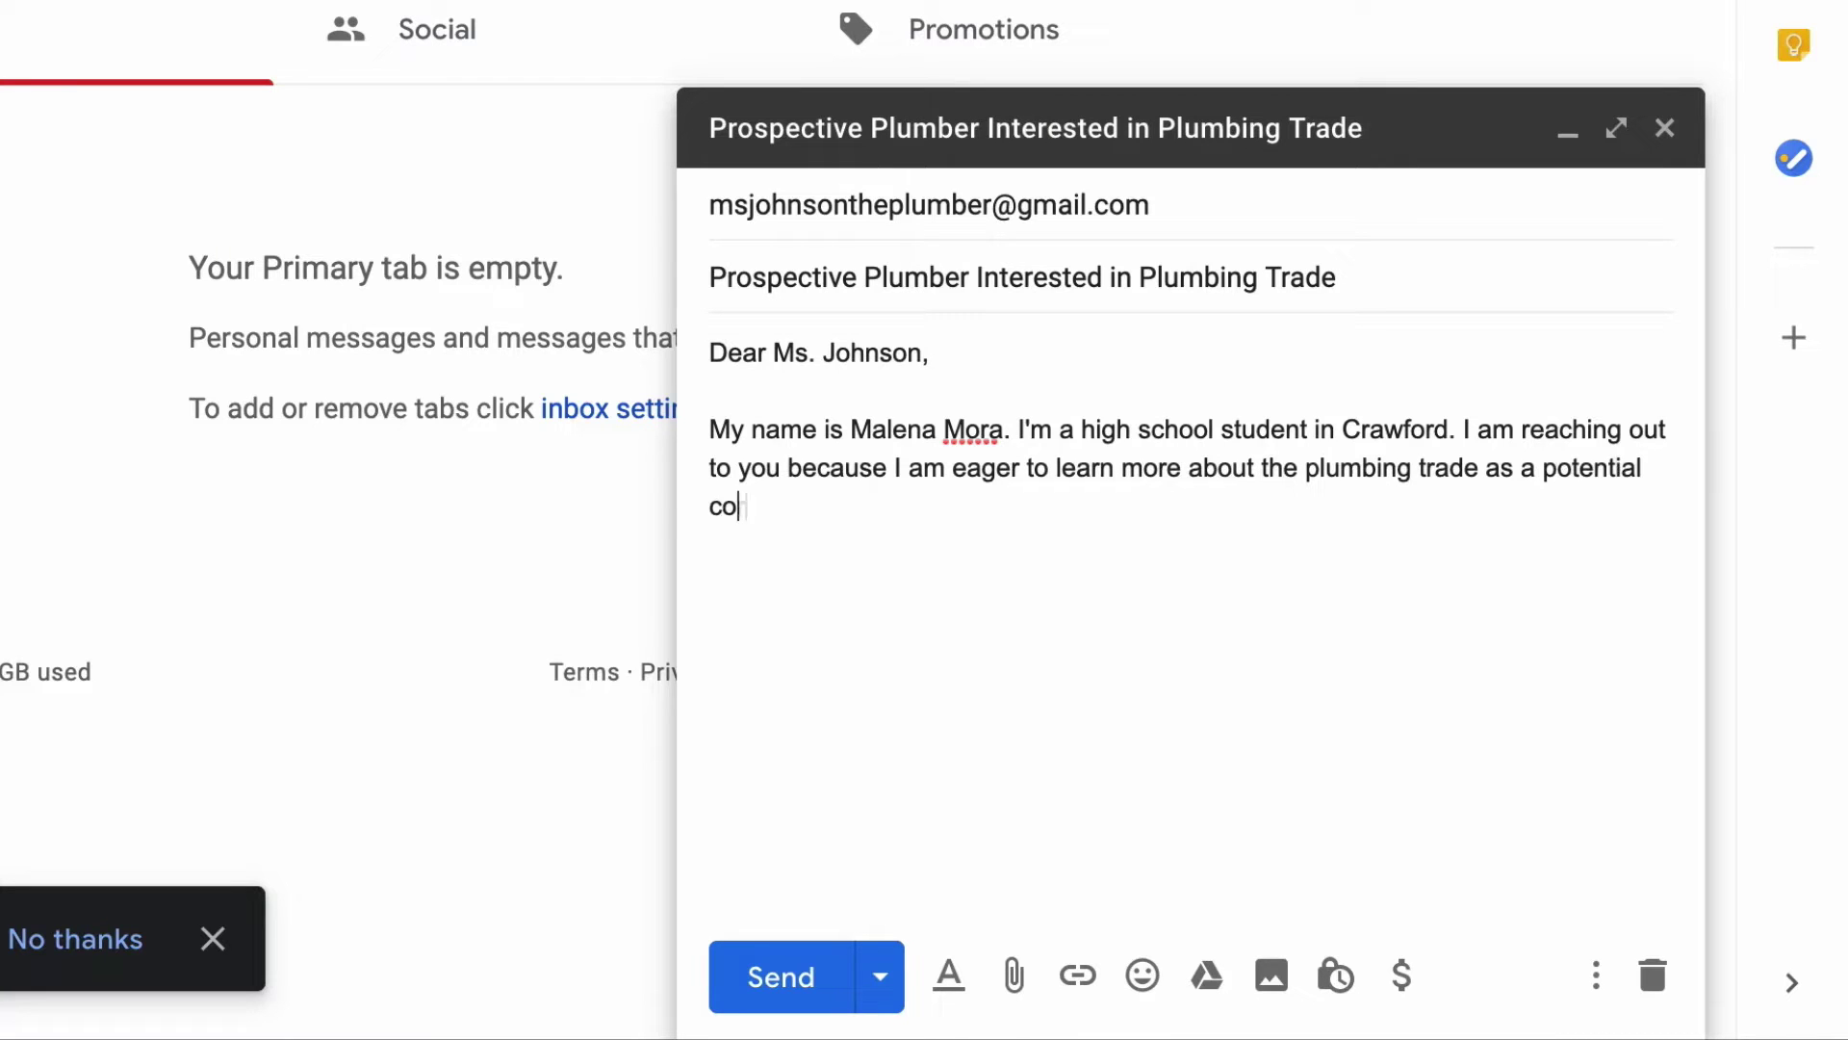
pyautogui.write(' I would love to cond')
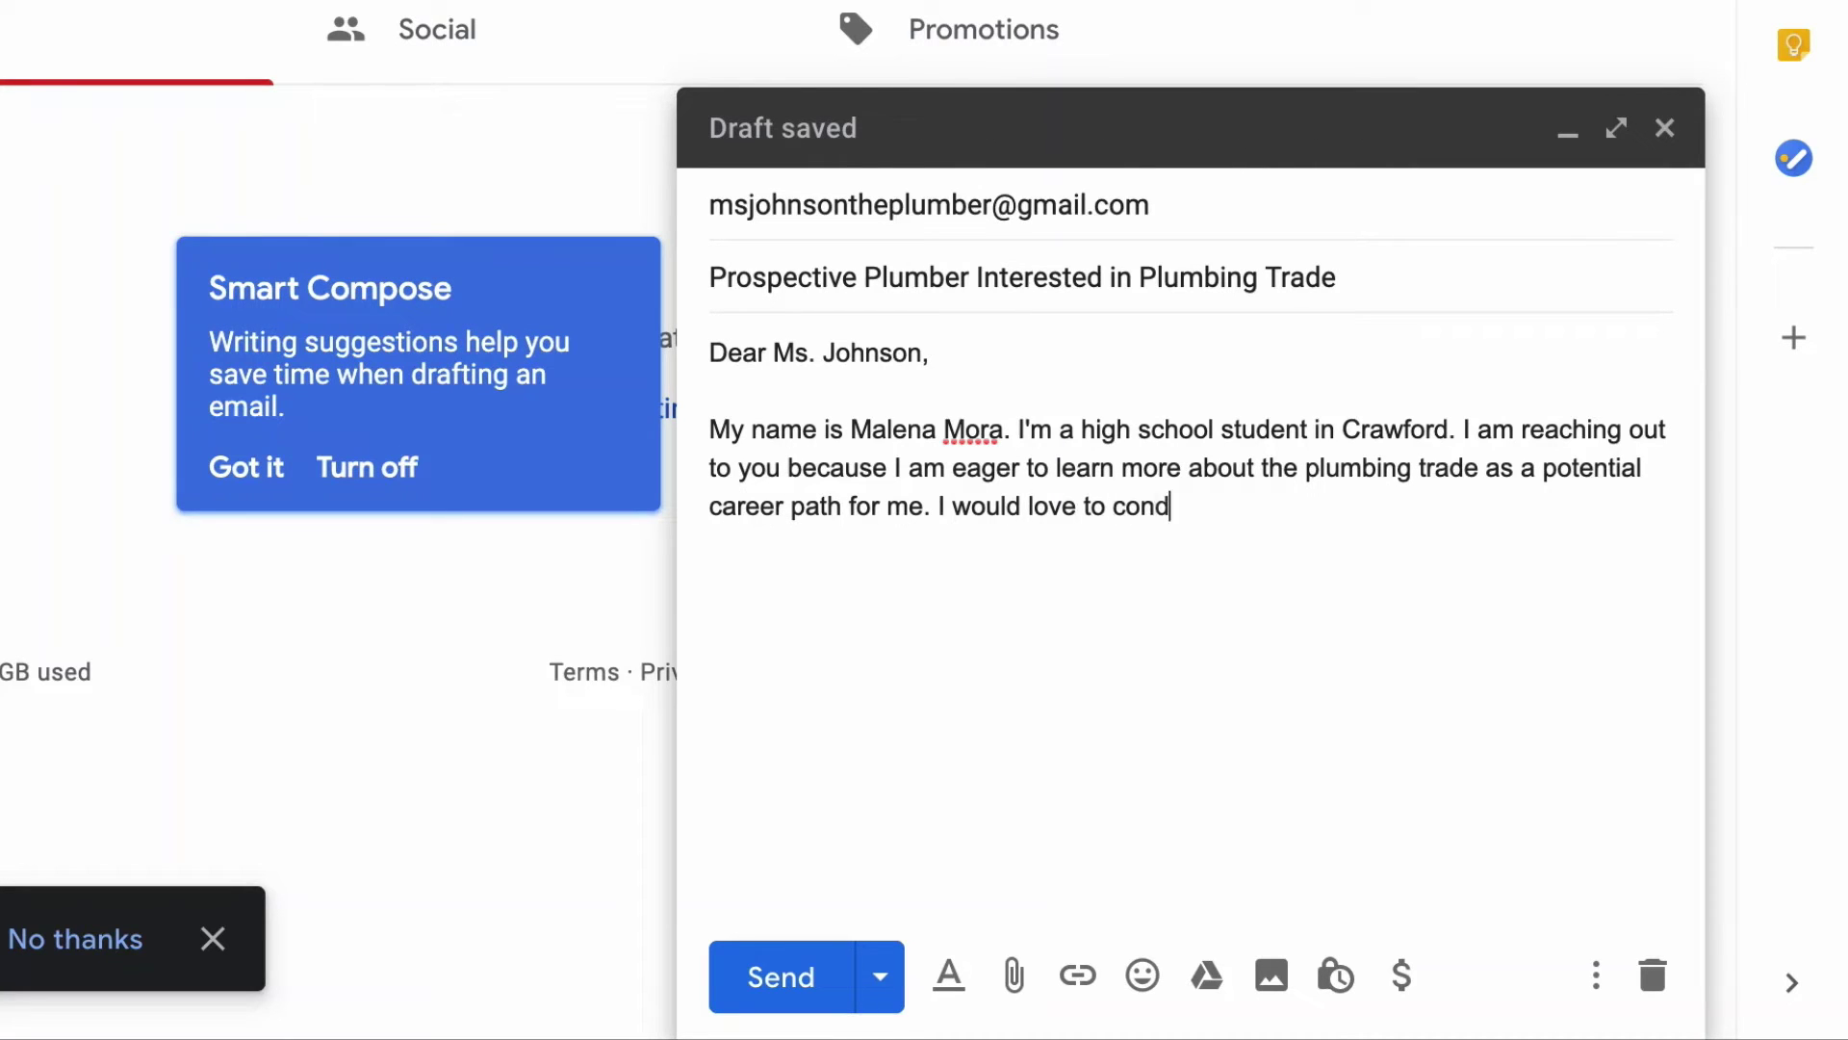
pyautogui.write('uct a quick interview with you to as')
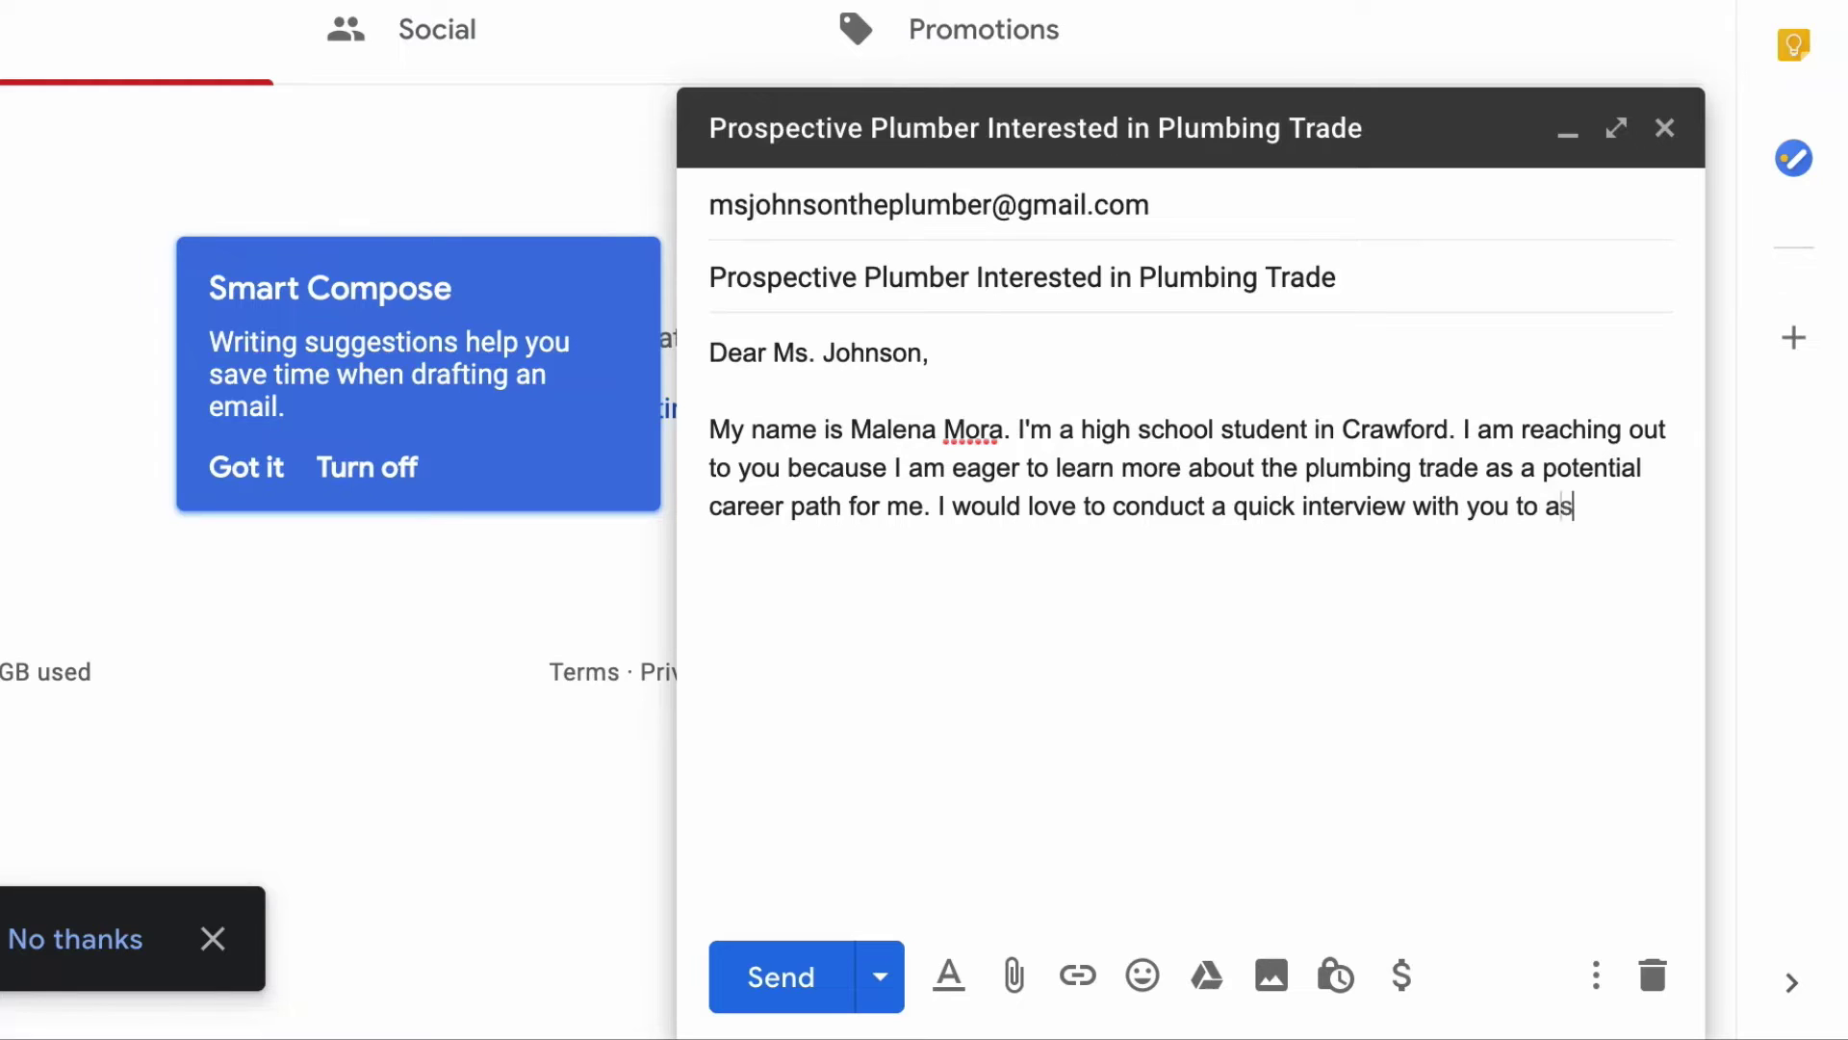
pyautogui.write('k for your insight and expe')
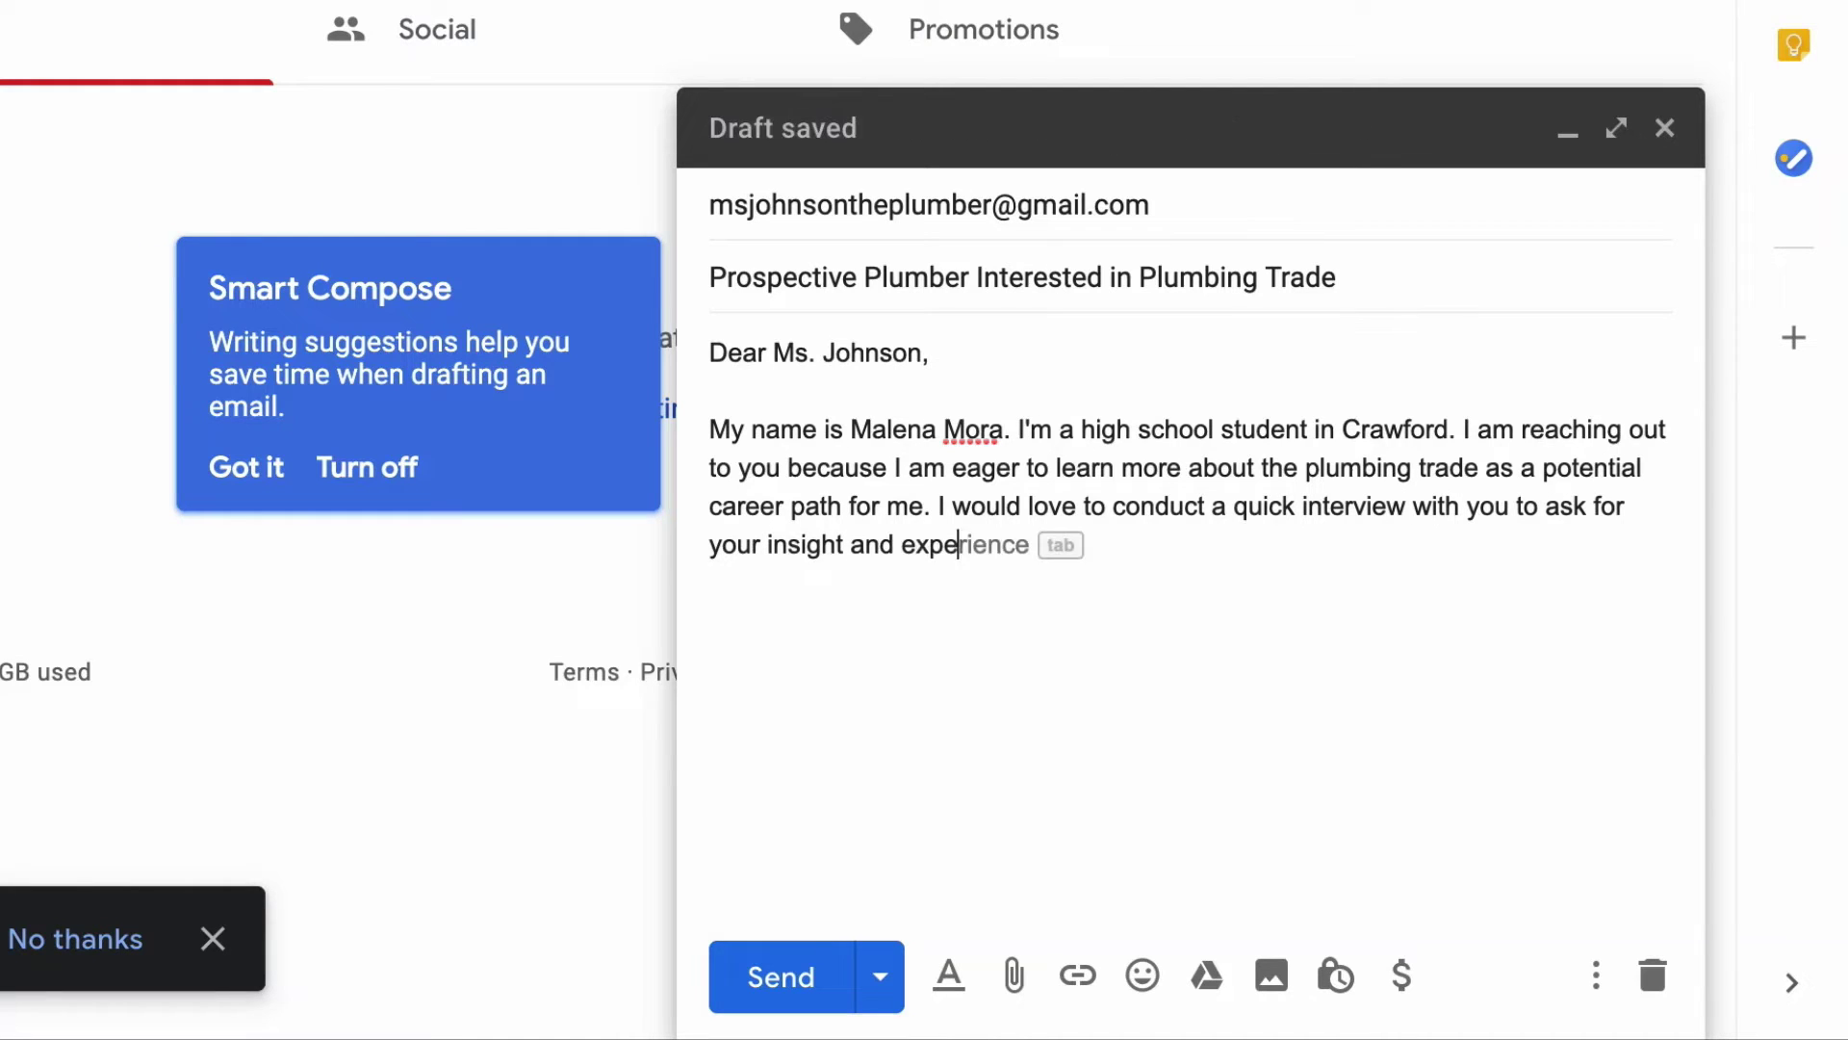
pyautogui.write('rtise in this field.')
# Add the busy-schedule line, 'Thank you in advance.', and a 'Sincerely,' closing with the sender's name.
pyautogui.press('Return')
pyautogui.press('Return')
pyautogui.write('I know you are bus')
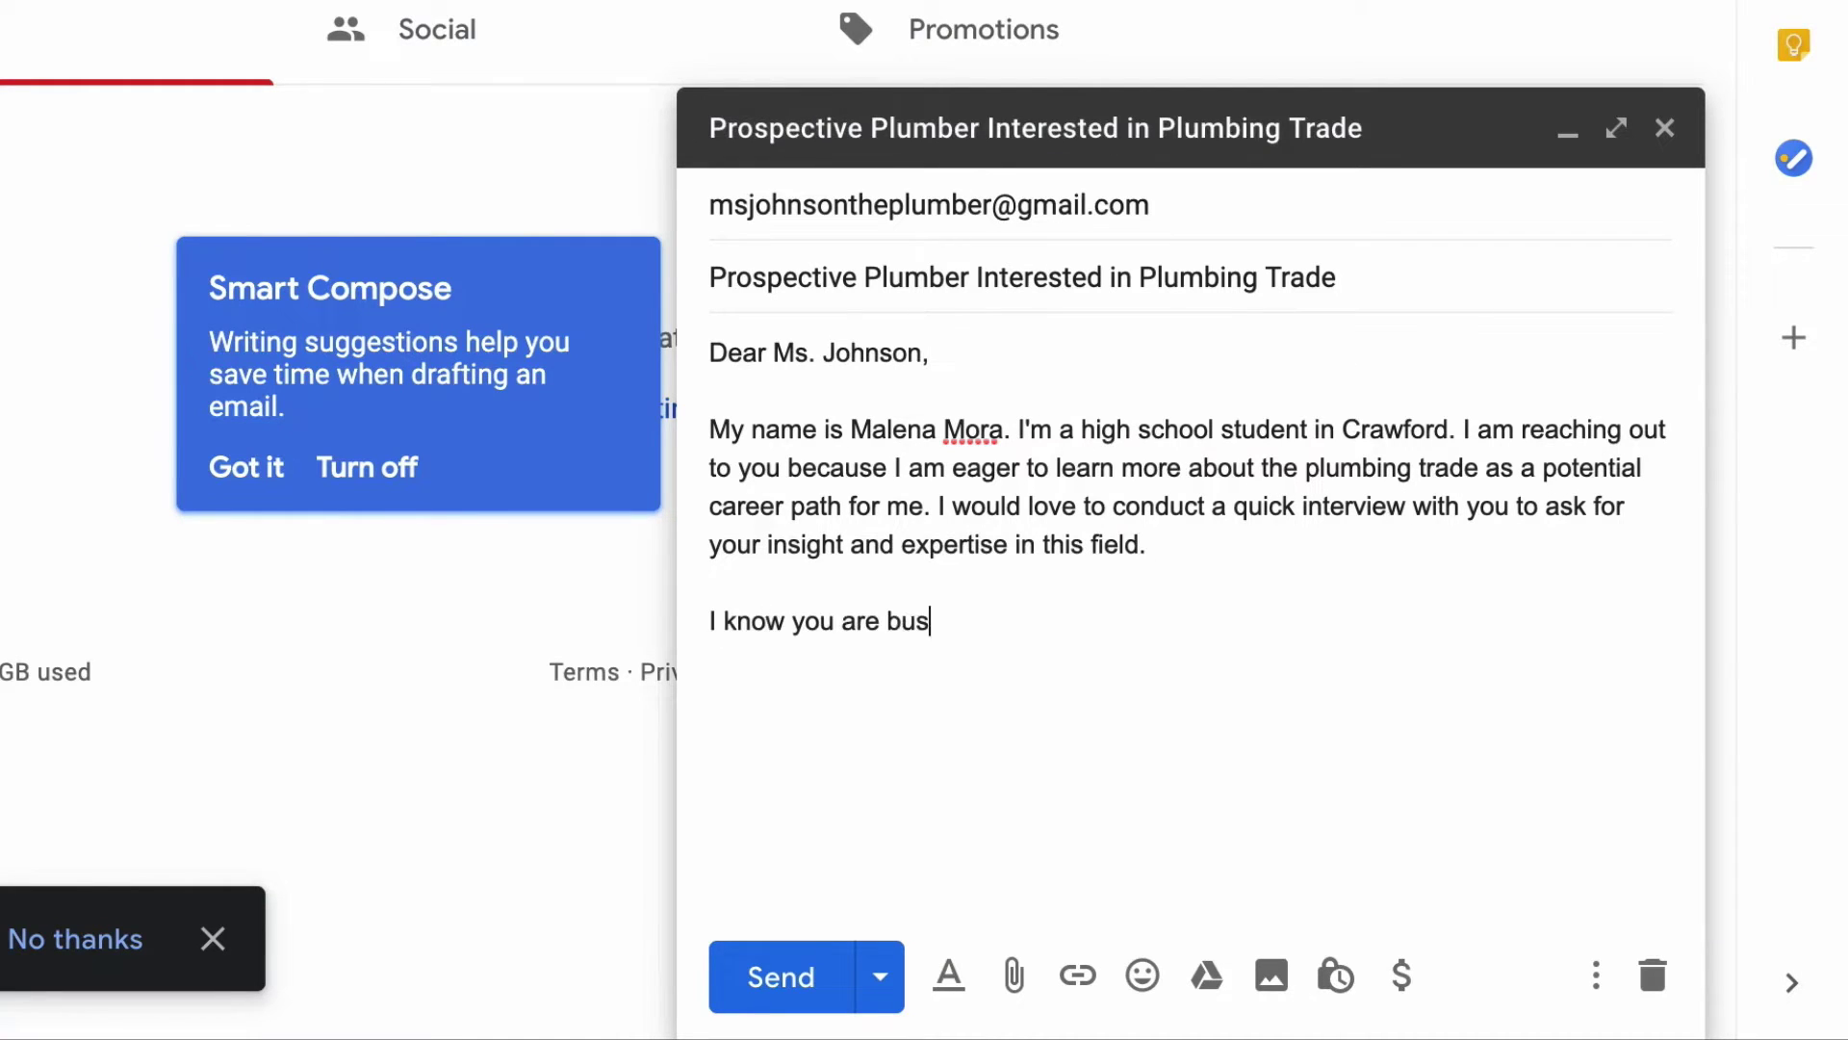
pyautogui.write('y, so any time you can offer would be appreciated.')
pyautogui.press('Return')
pyautogui.press('Return')
pyautogui.write('Thank you in advance.')
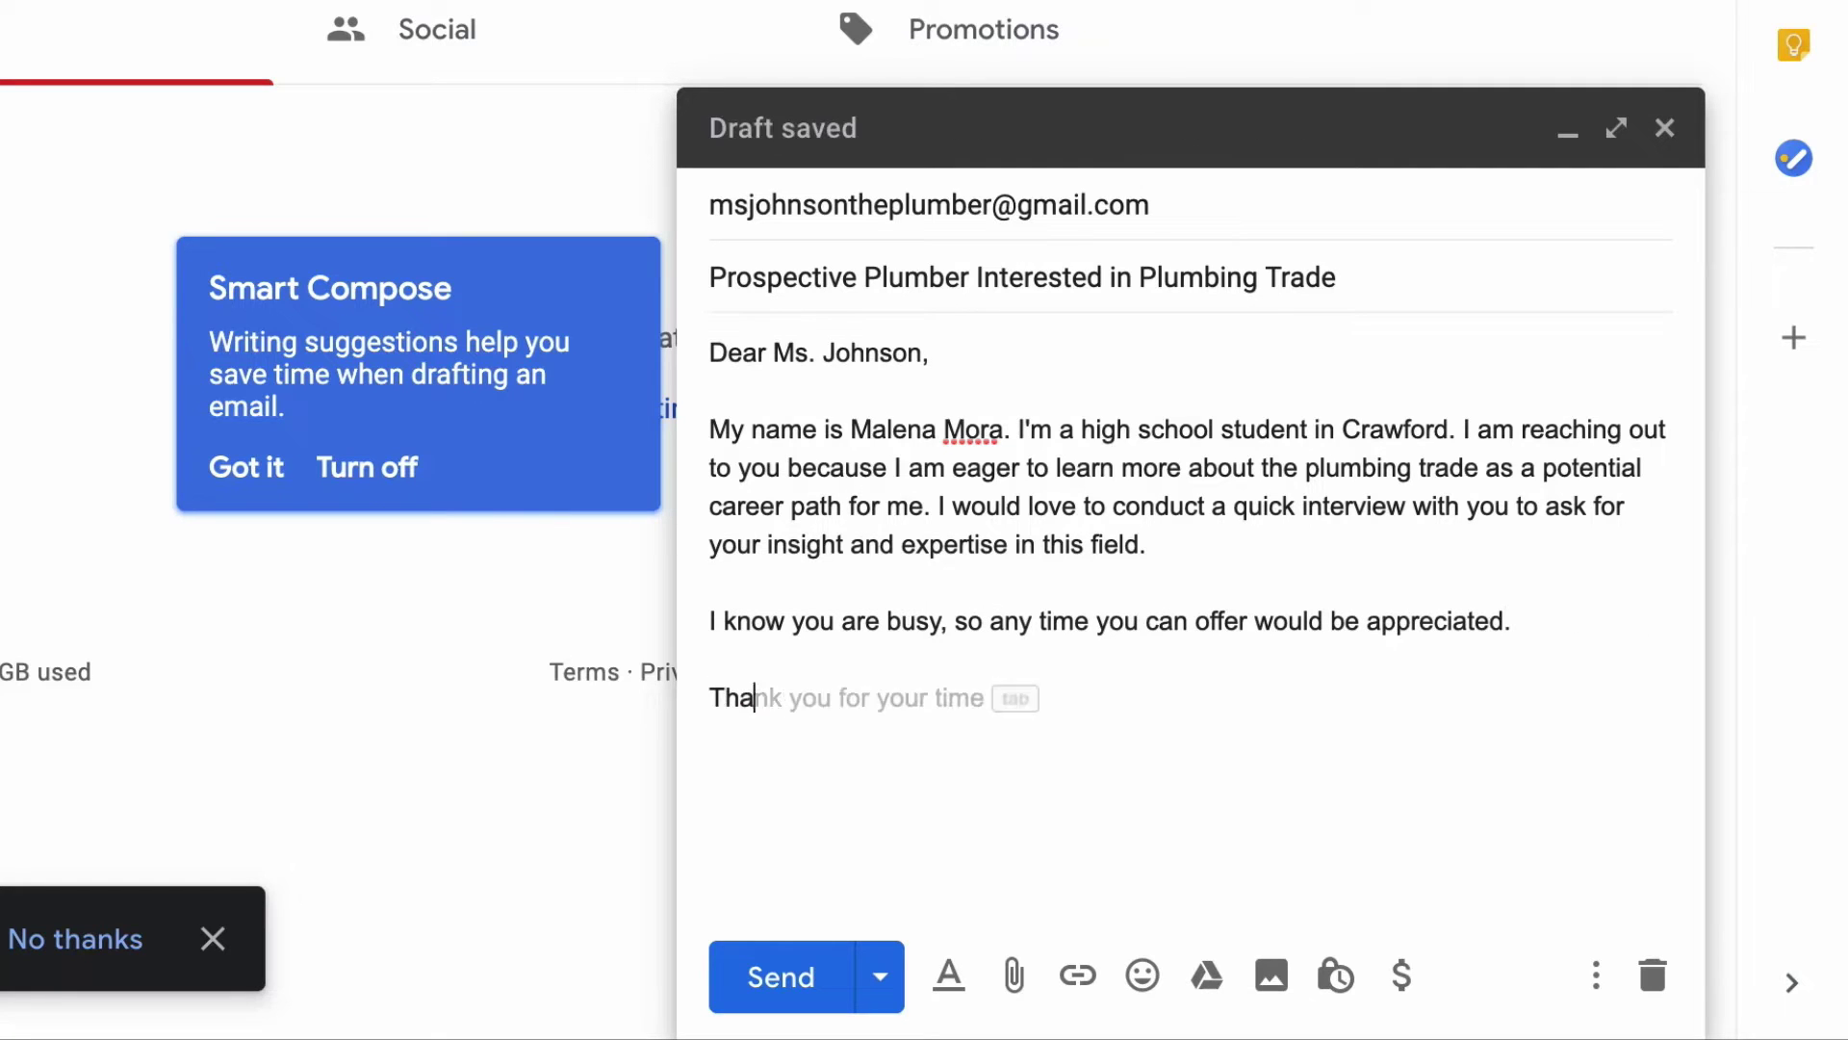
pyautogui.press('Return')
pyautogui.press('Return')
pyautogui.write('Sincerely,')
pyautogui.press('Return')
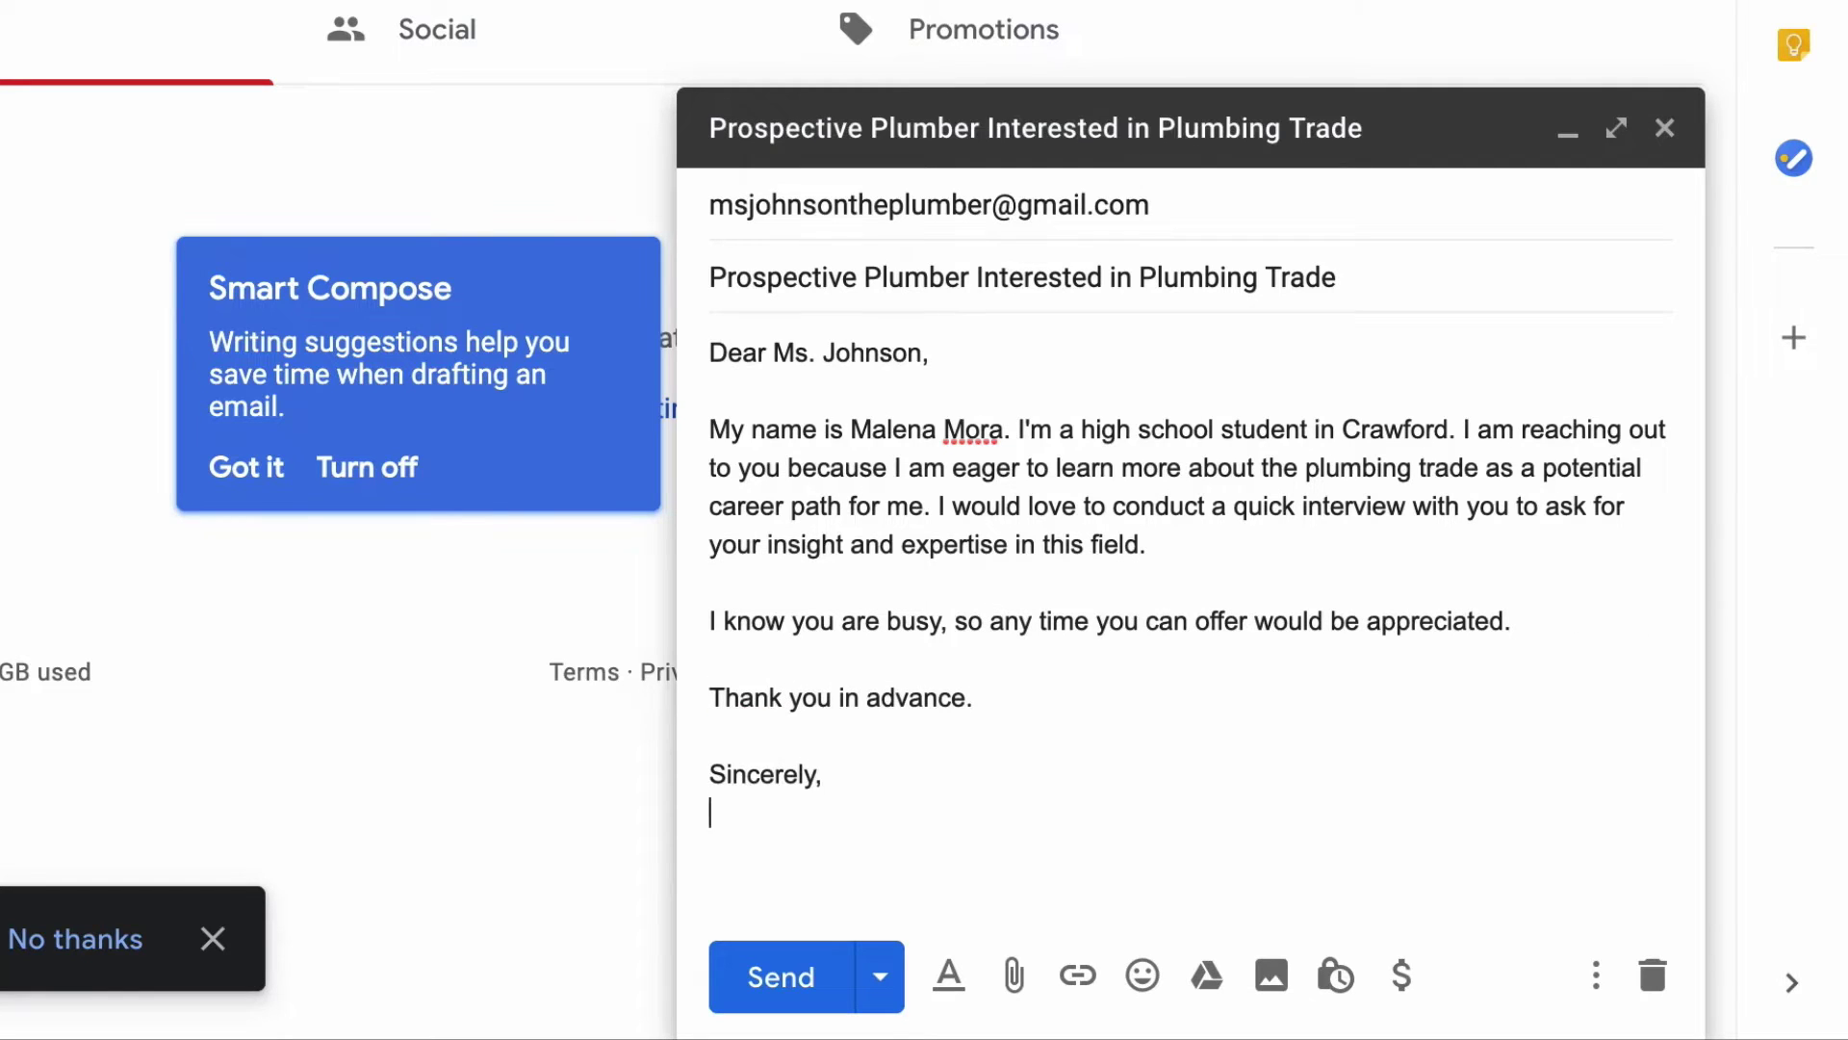
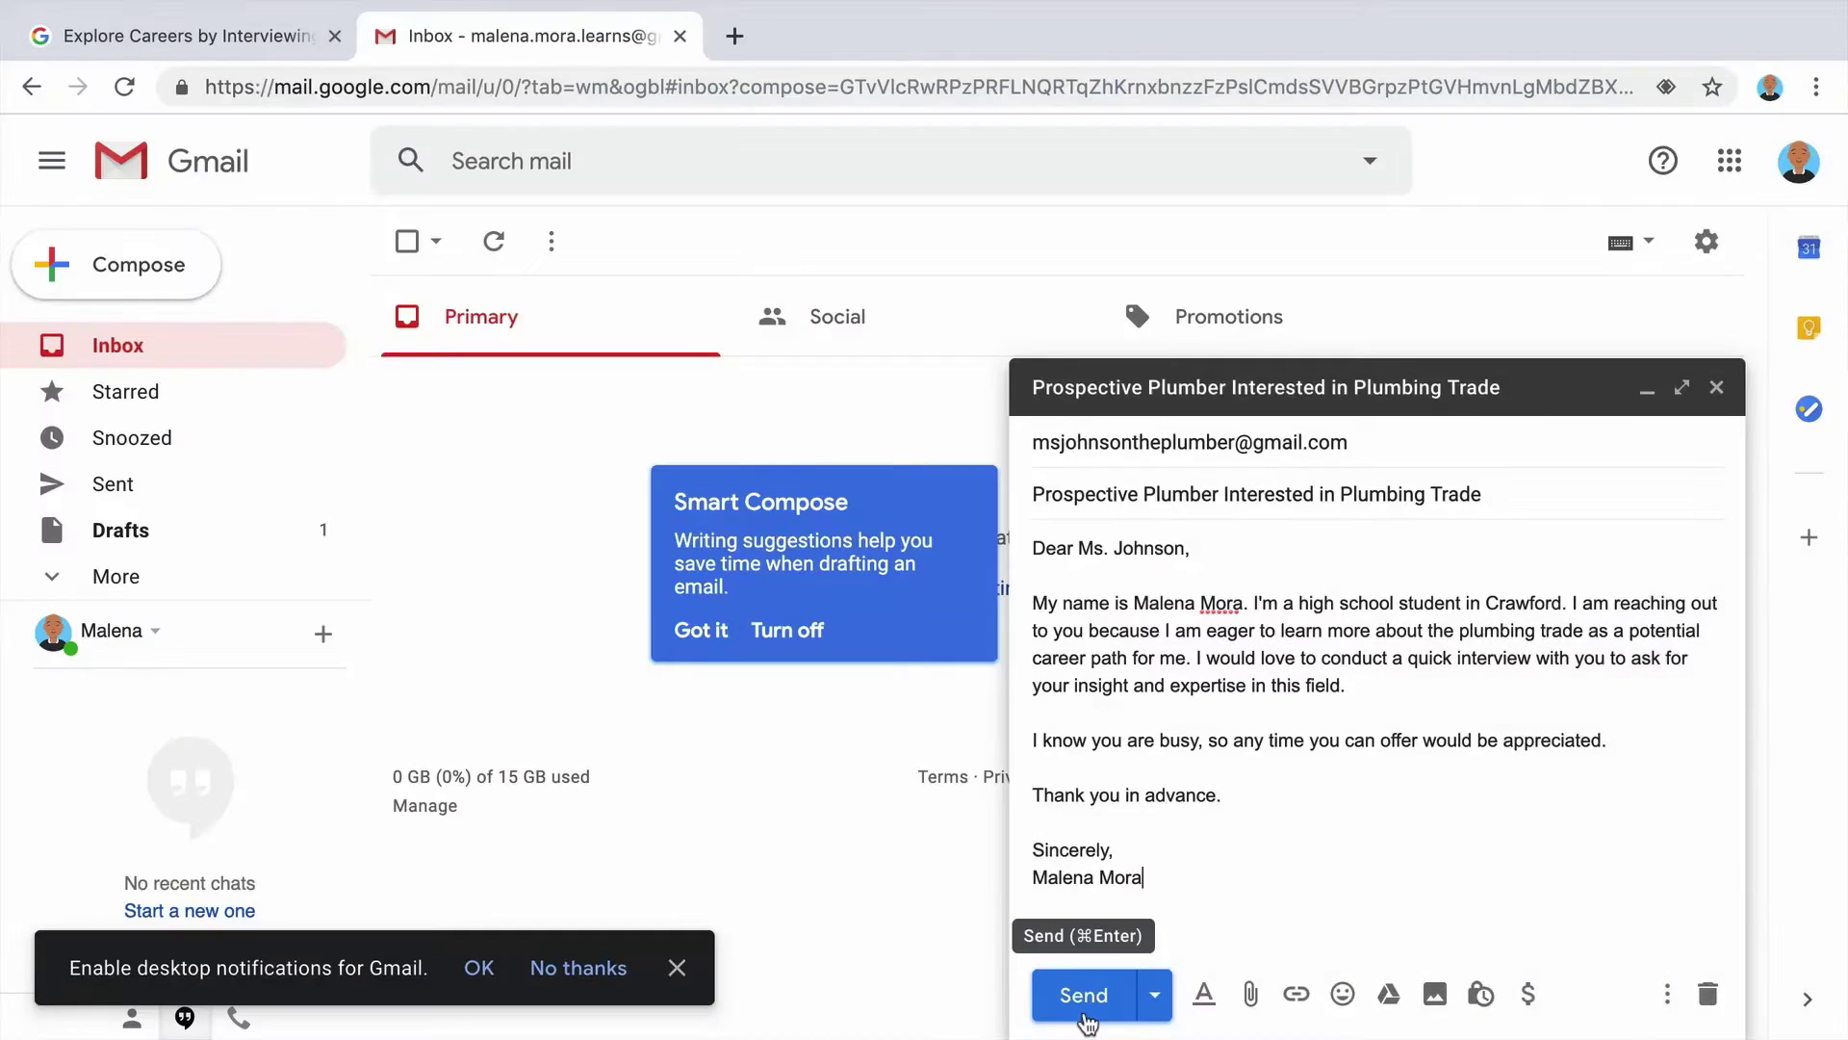
# Send the interview request, then open it from Sent with a fresh draft minimized.
pyautogui.click(1084, 998)
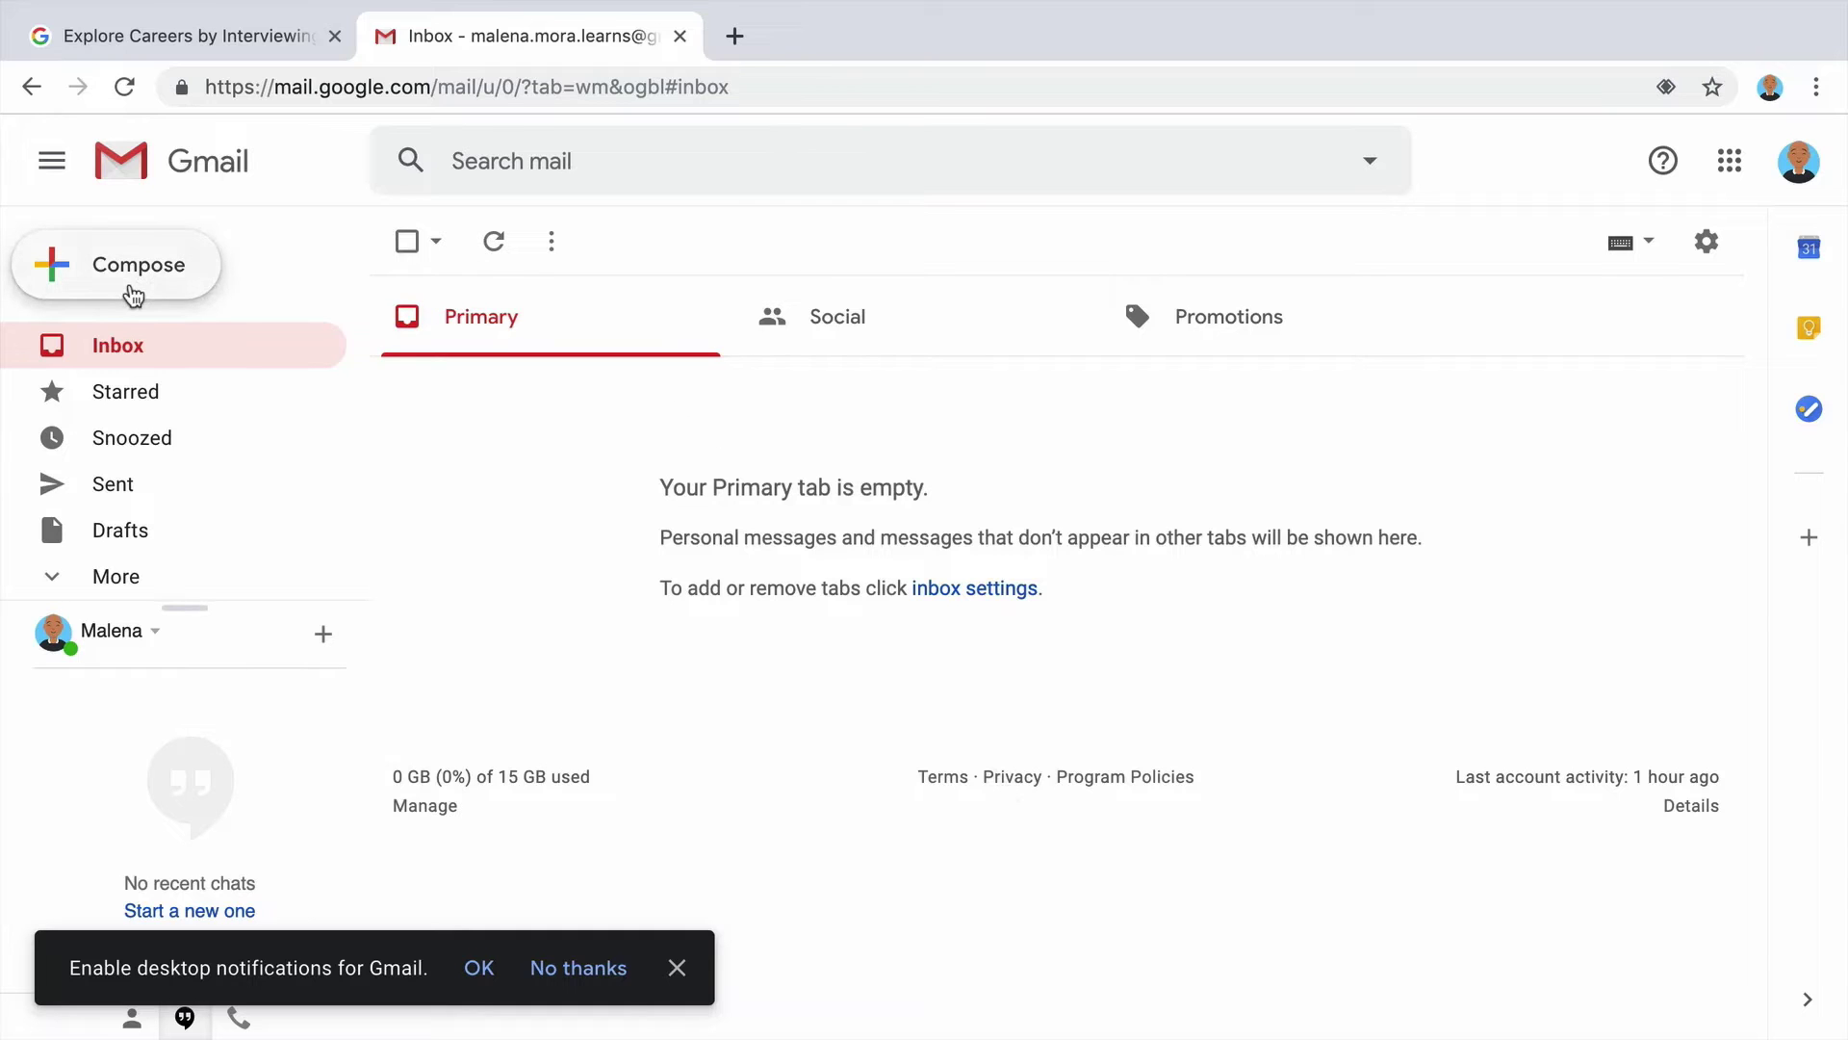
pyautogui.click(134, 293)
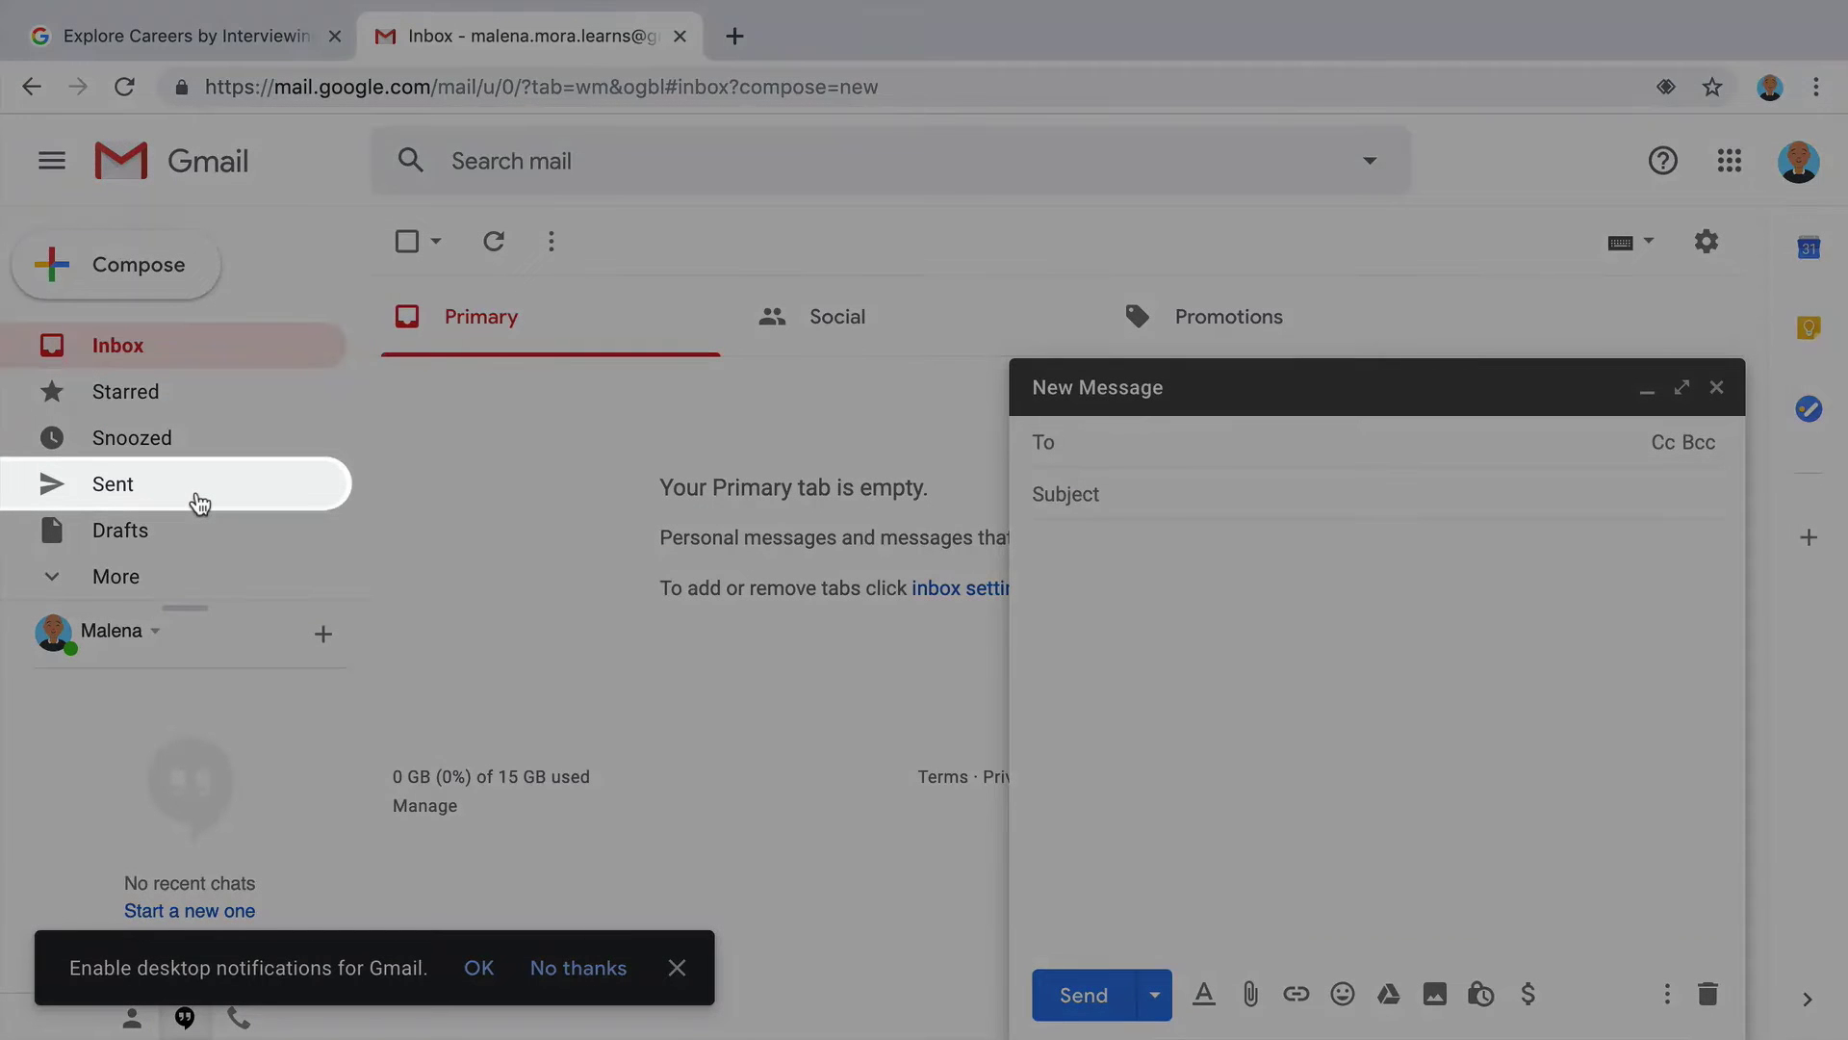
pyautogui.click(199, 501)
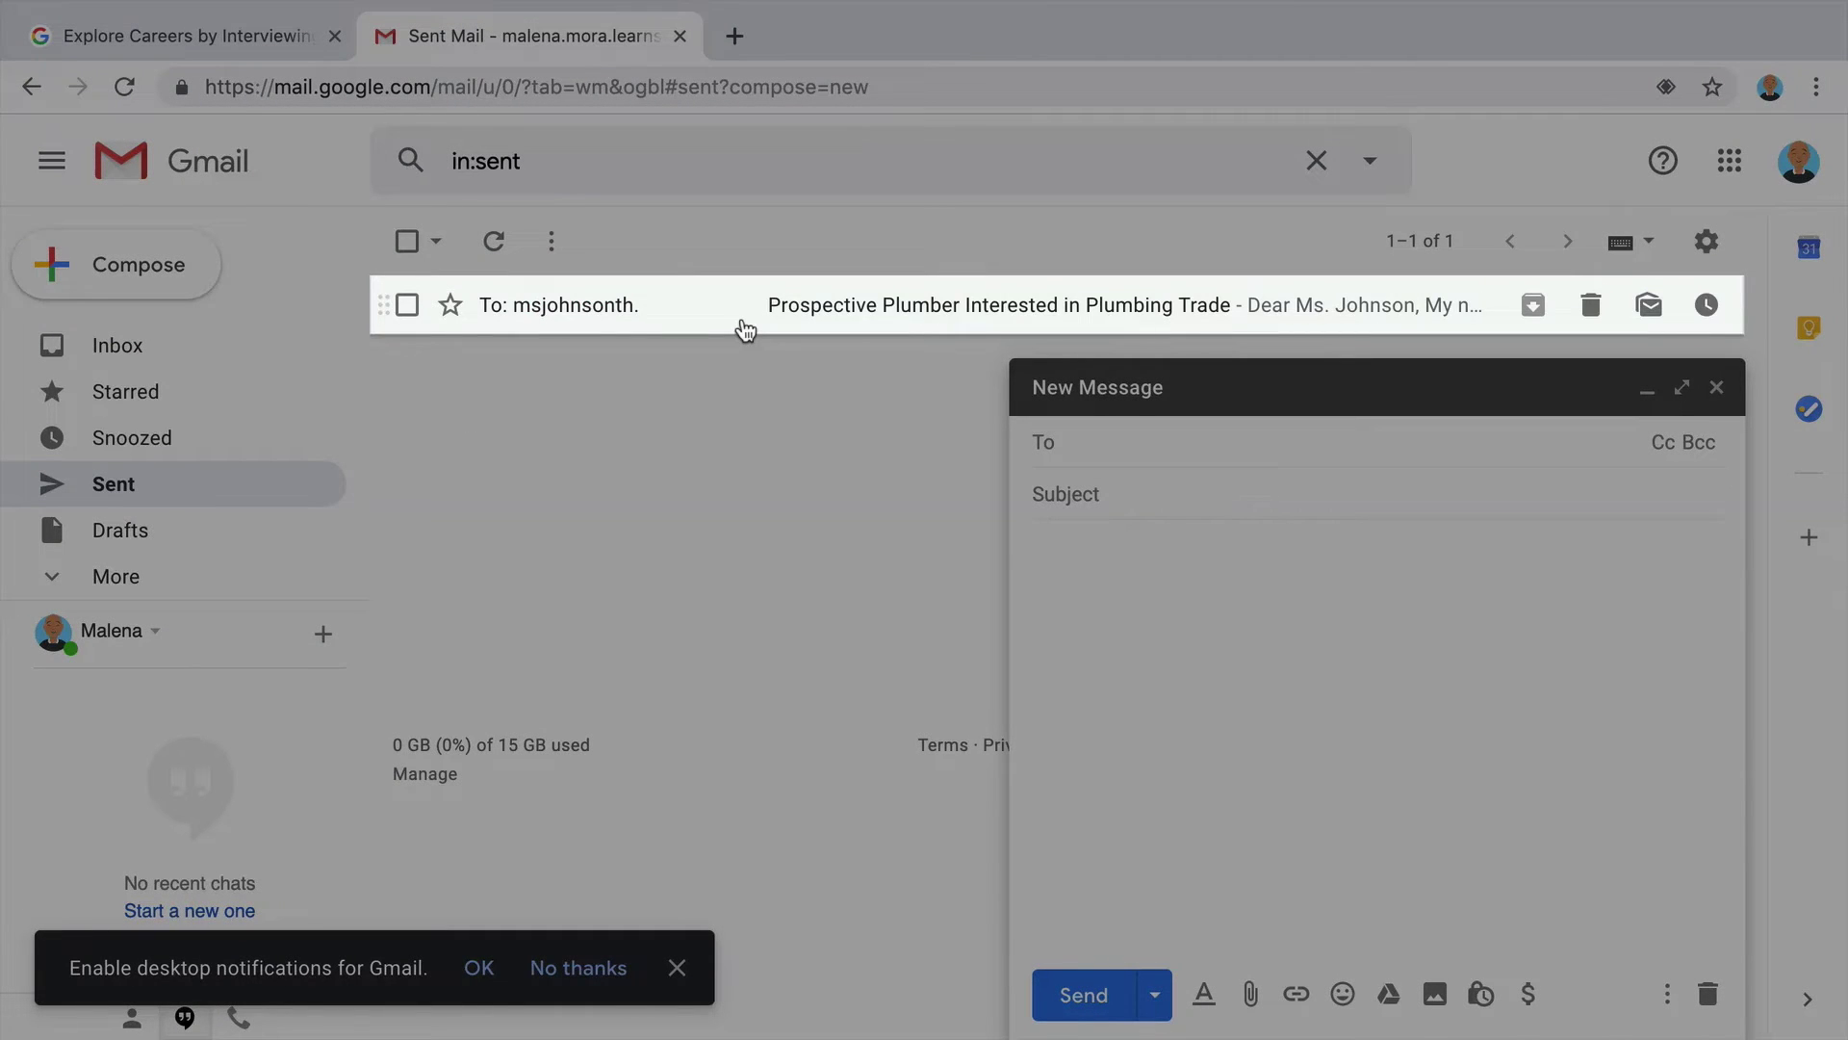
pyautogui.click(745, 327)
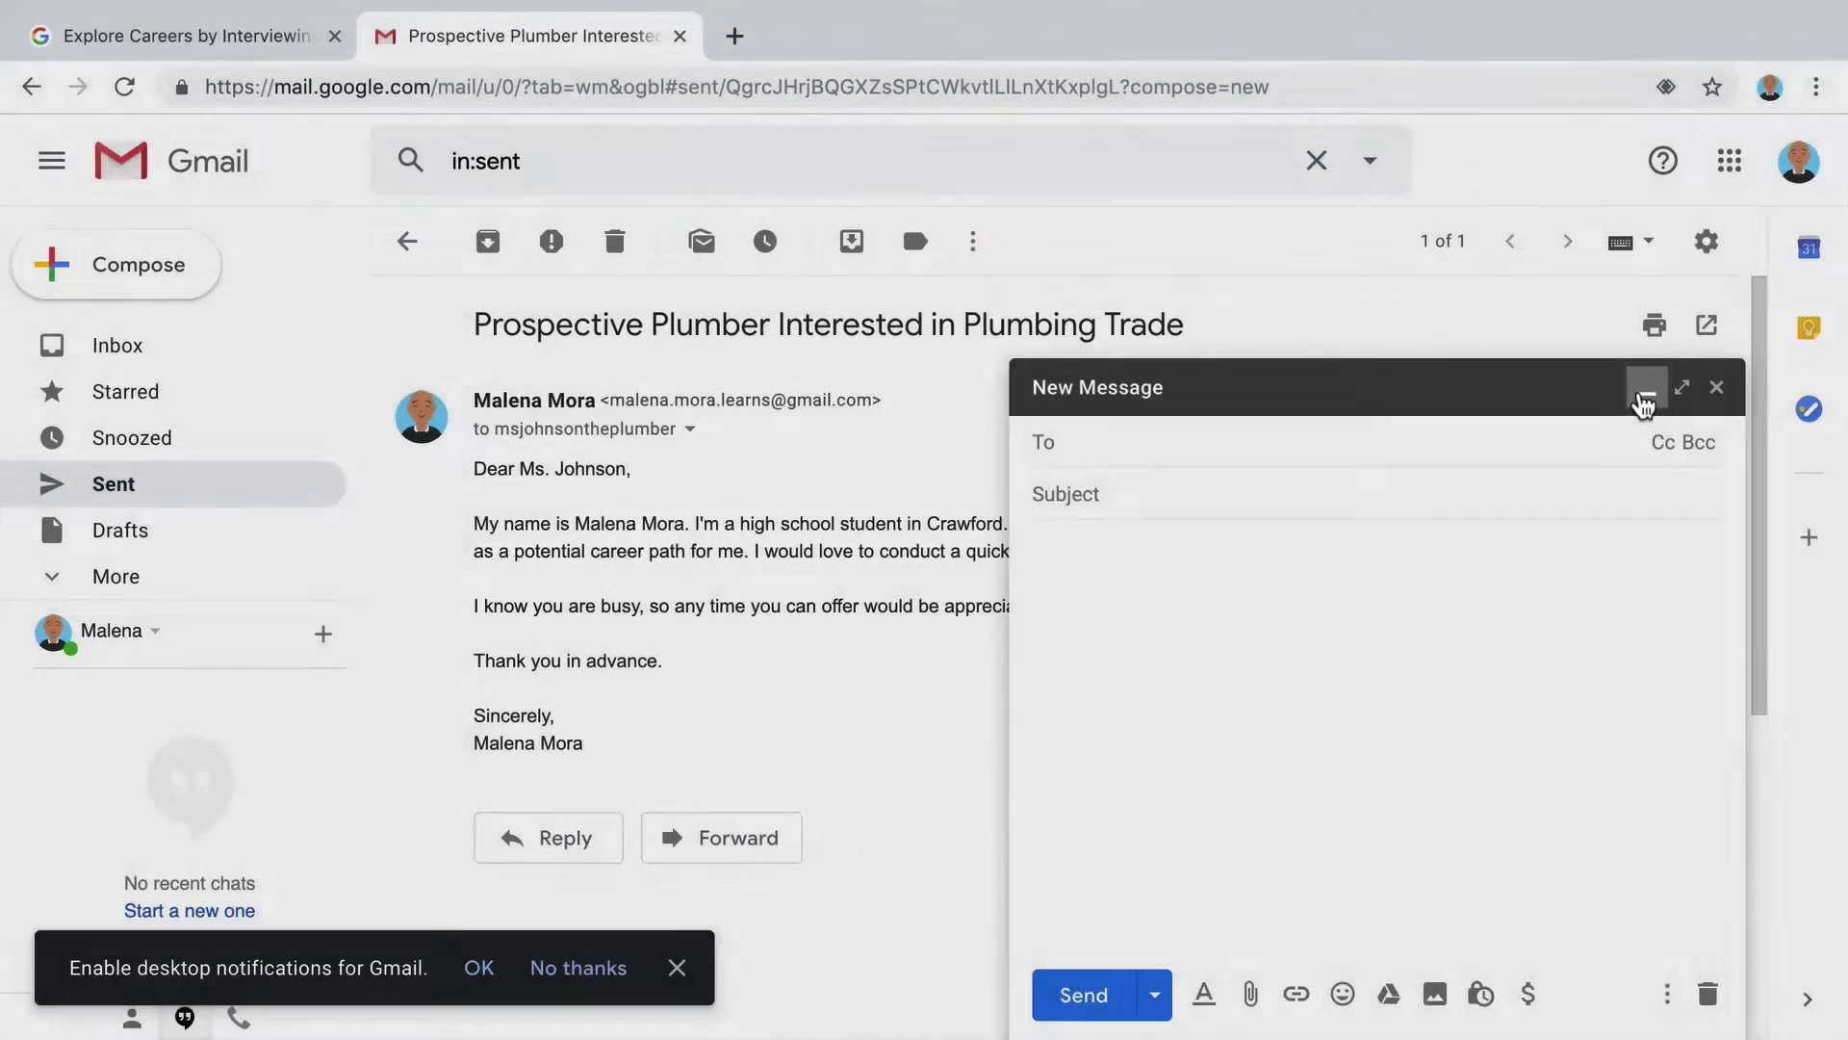
pyautogui.click(1647, 397)
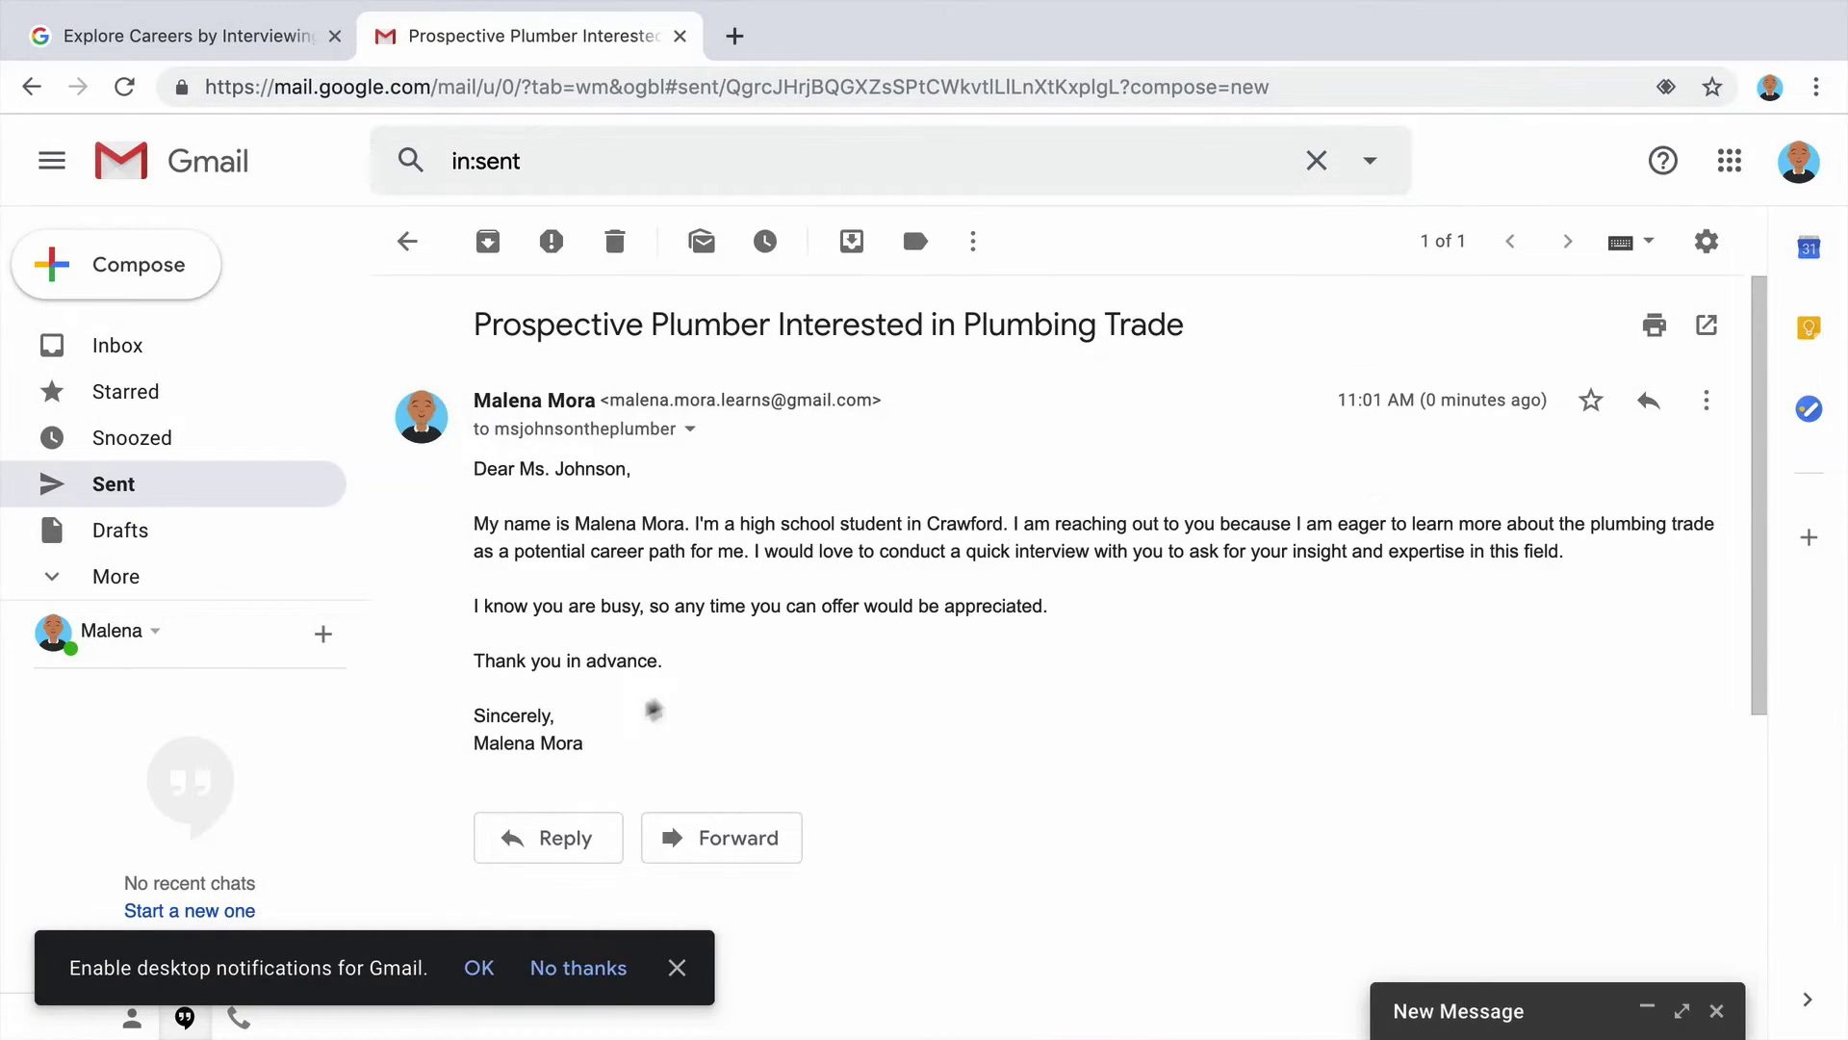
# Paste the sent letter's text into the new draft and change its greeting to 'Hello,'.
pyautogui.moveTo(655, 729); pyautogui.dragTo(476, 469)
pyautogui.rightClick(541, 525)
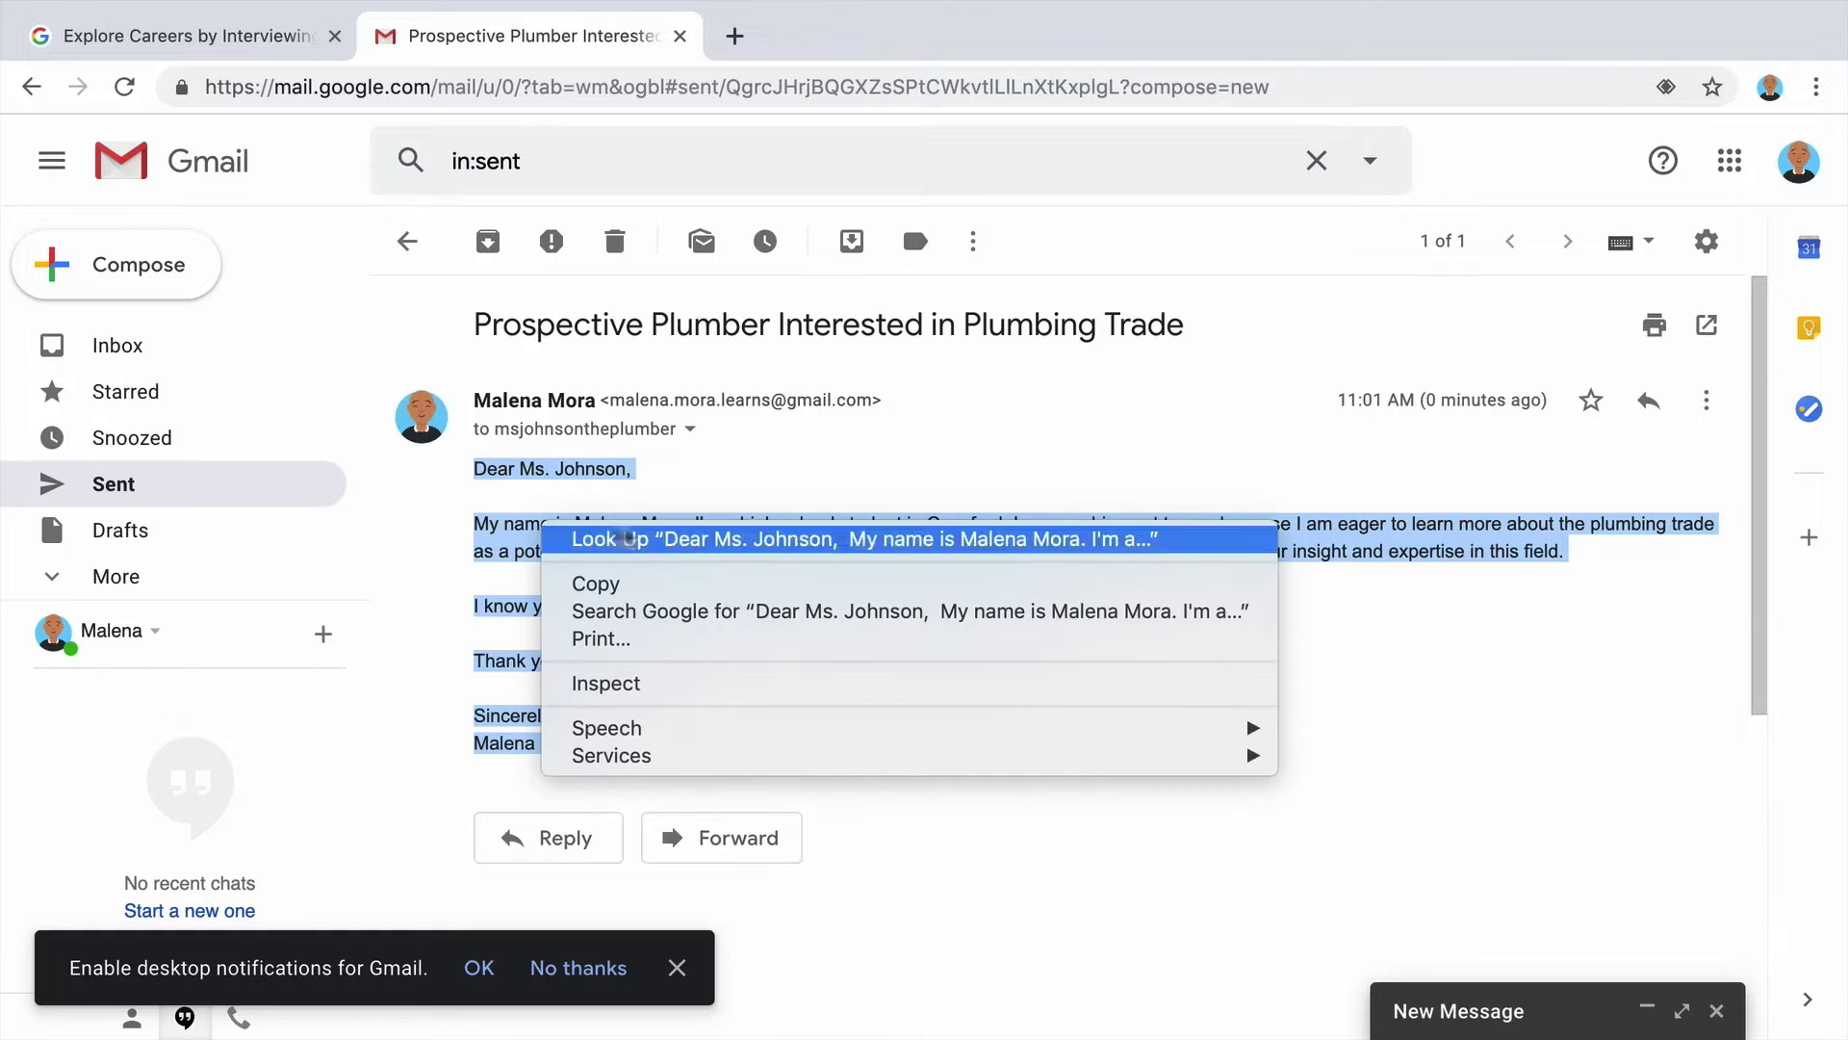
pyautogui.click(642, 583)
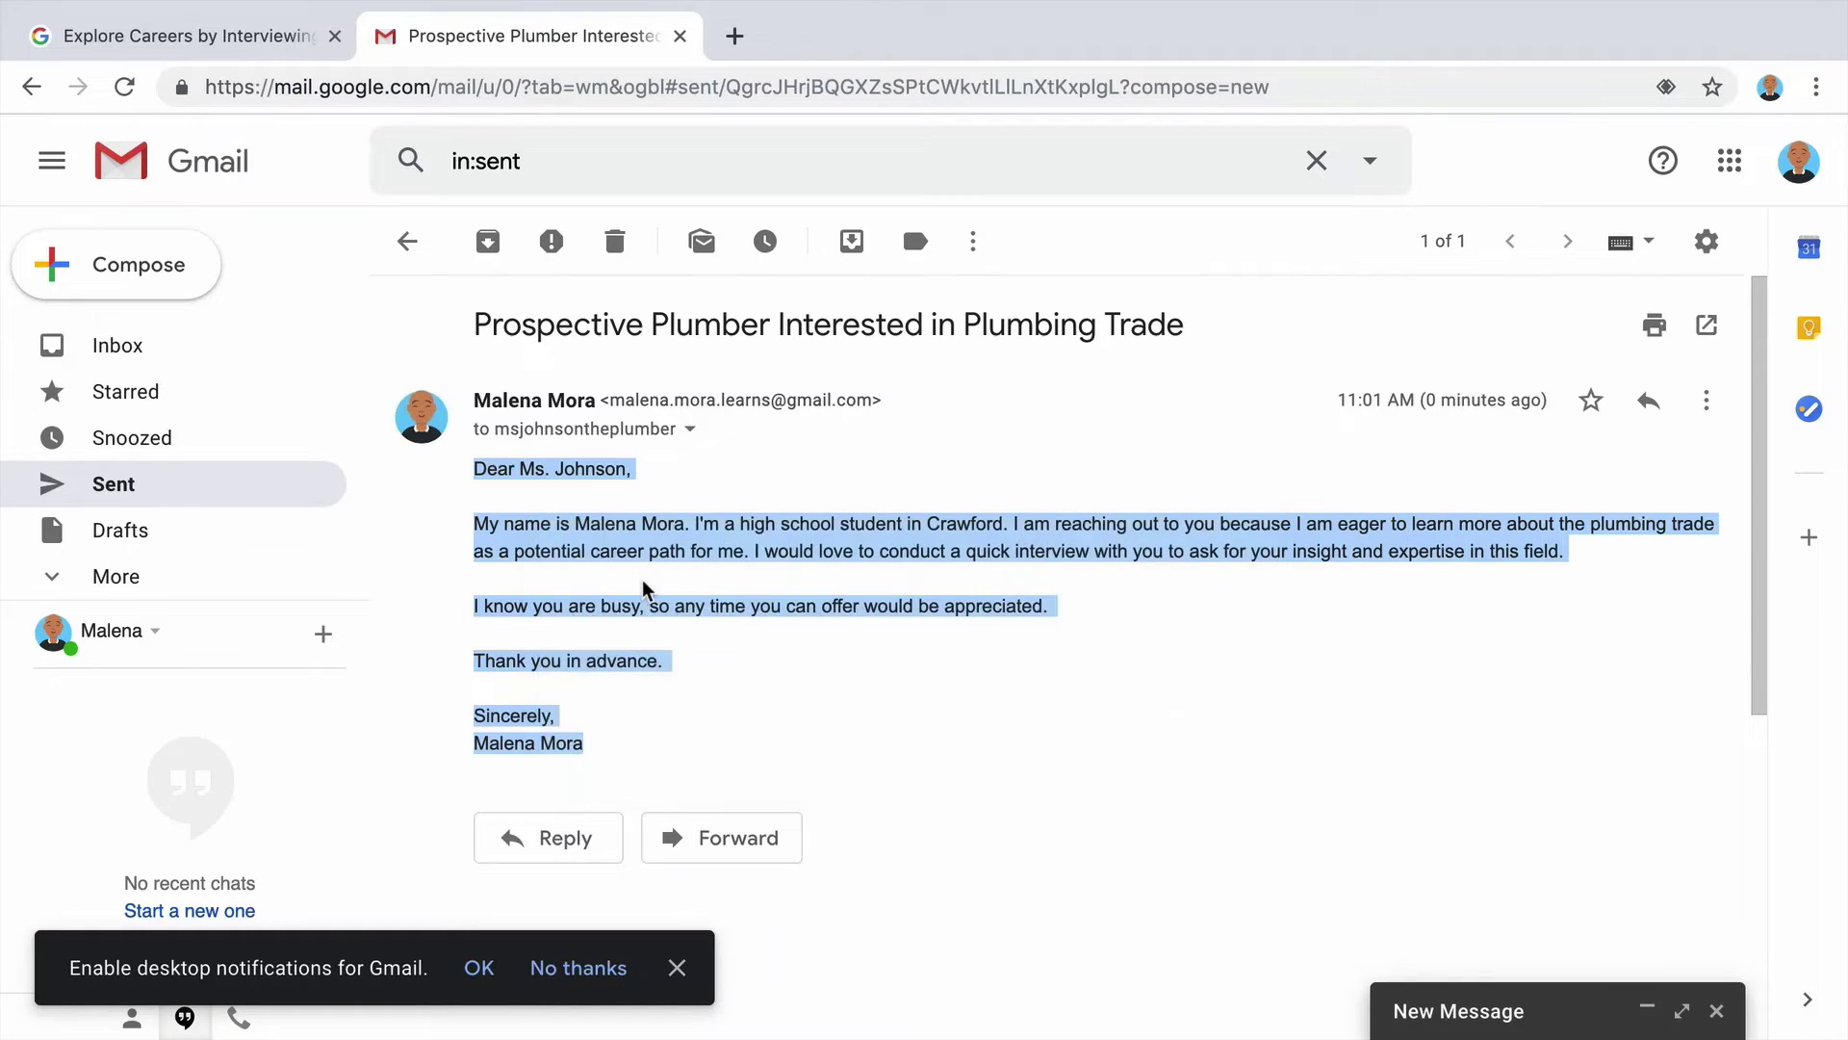
pyautogui.click(1422, 1011)
pyautogui.rightClick(1112, 581)
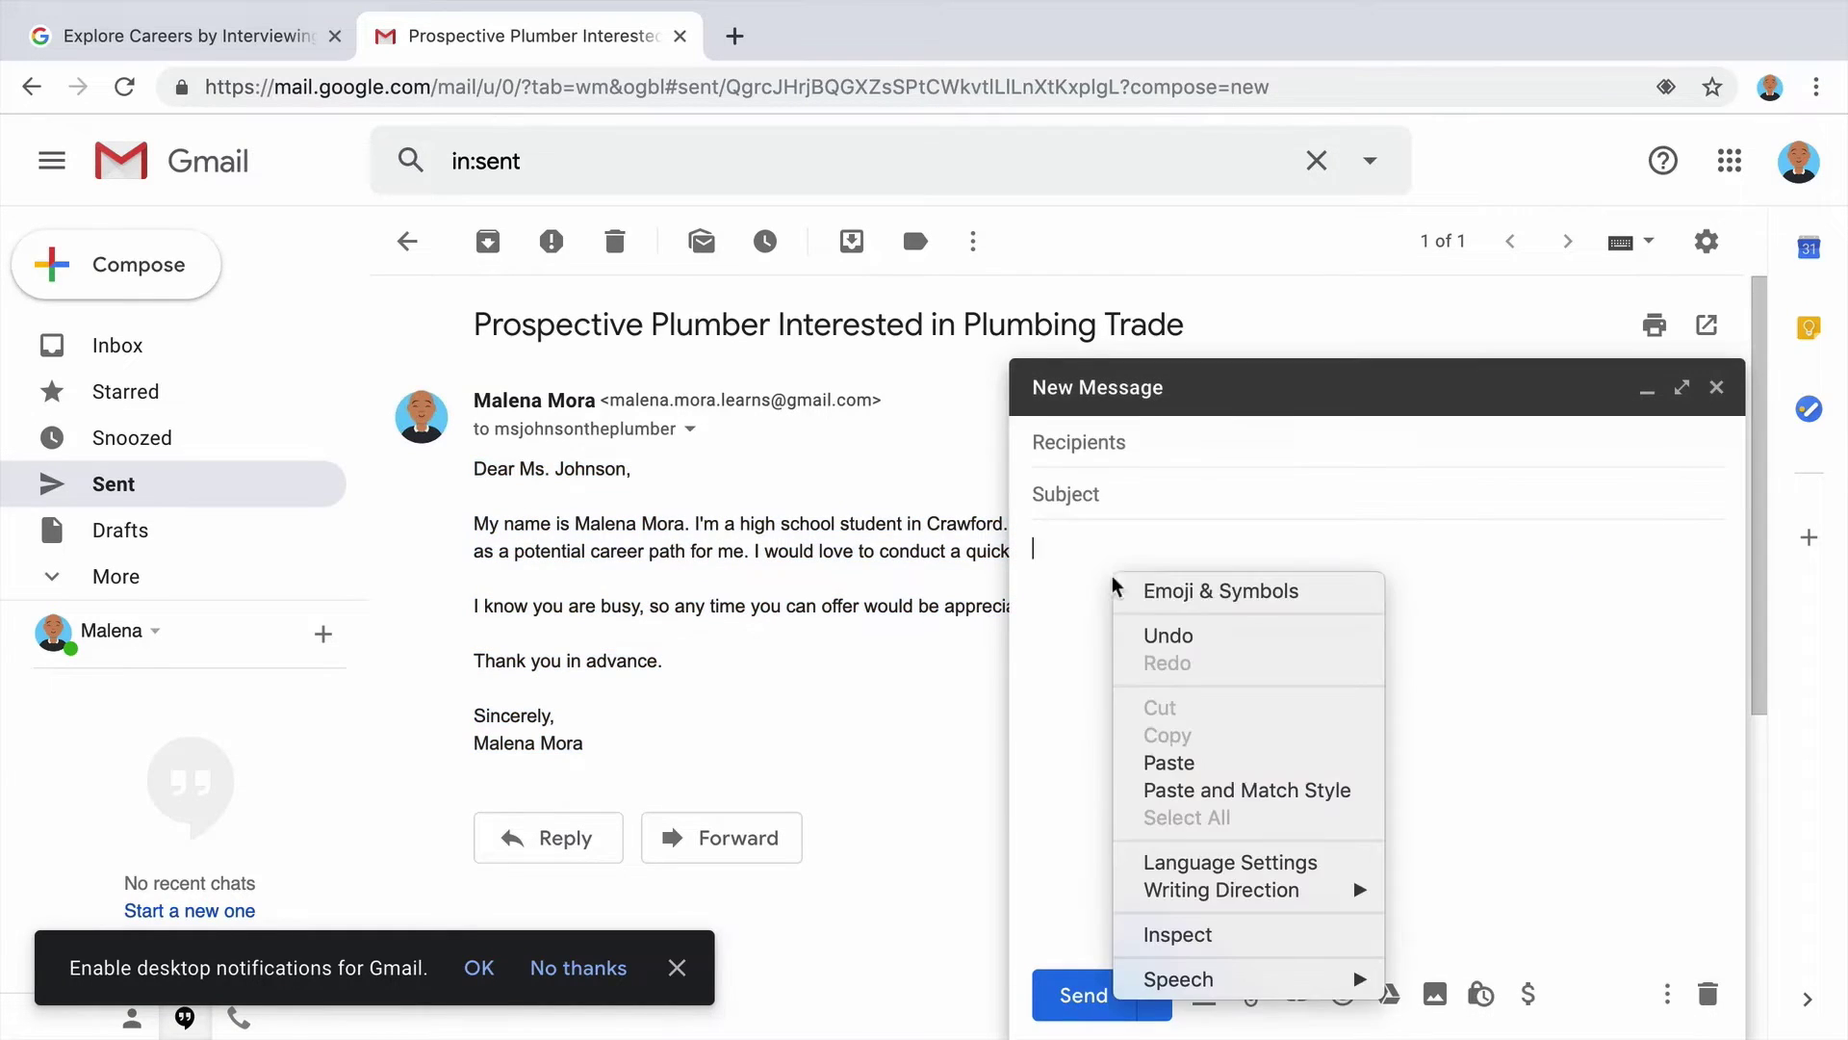
pyautogui.click(1246, 763)
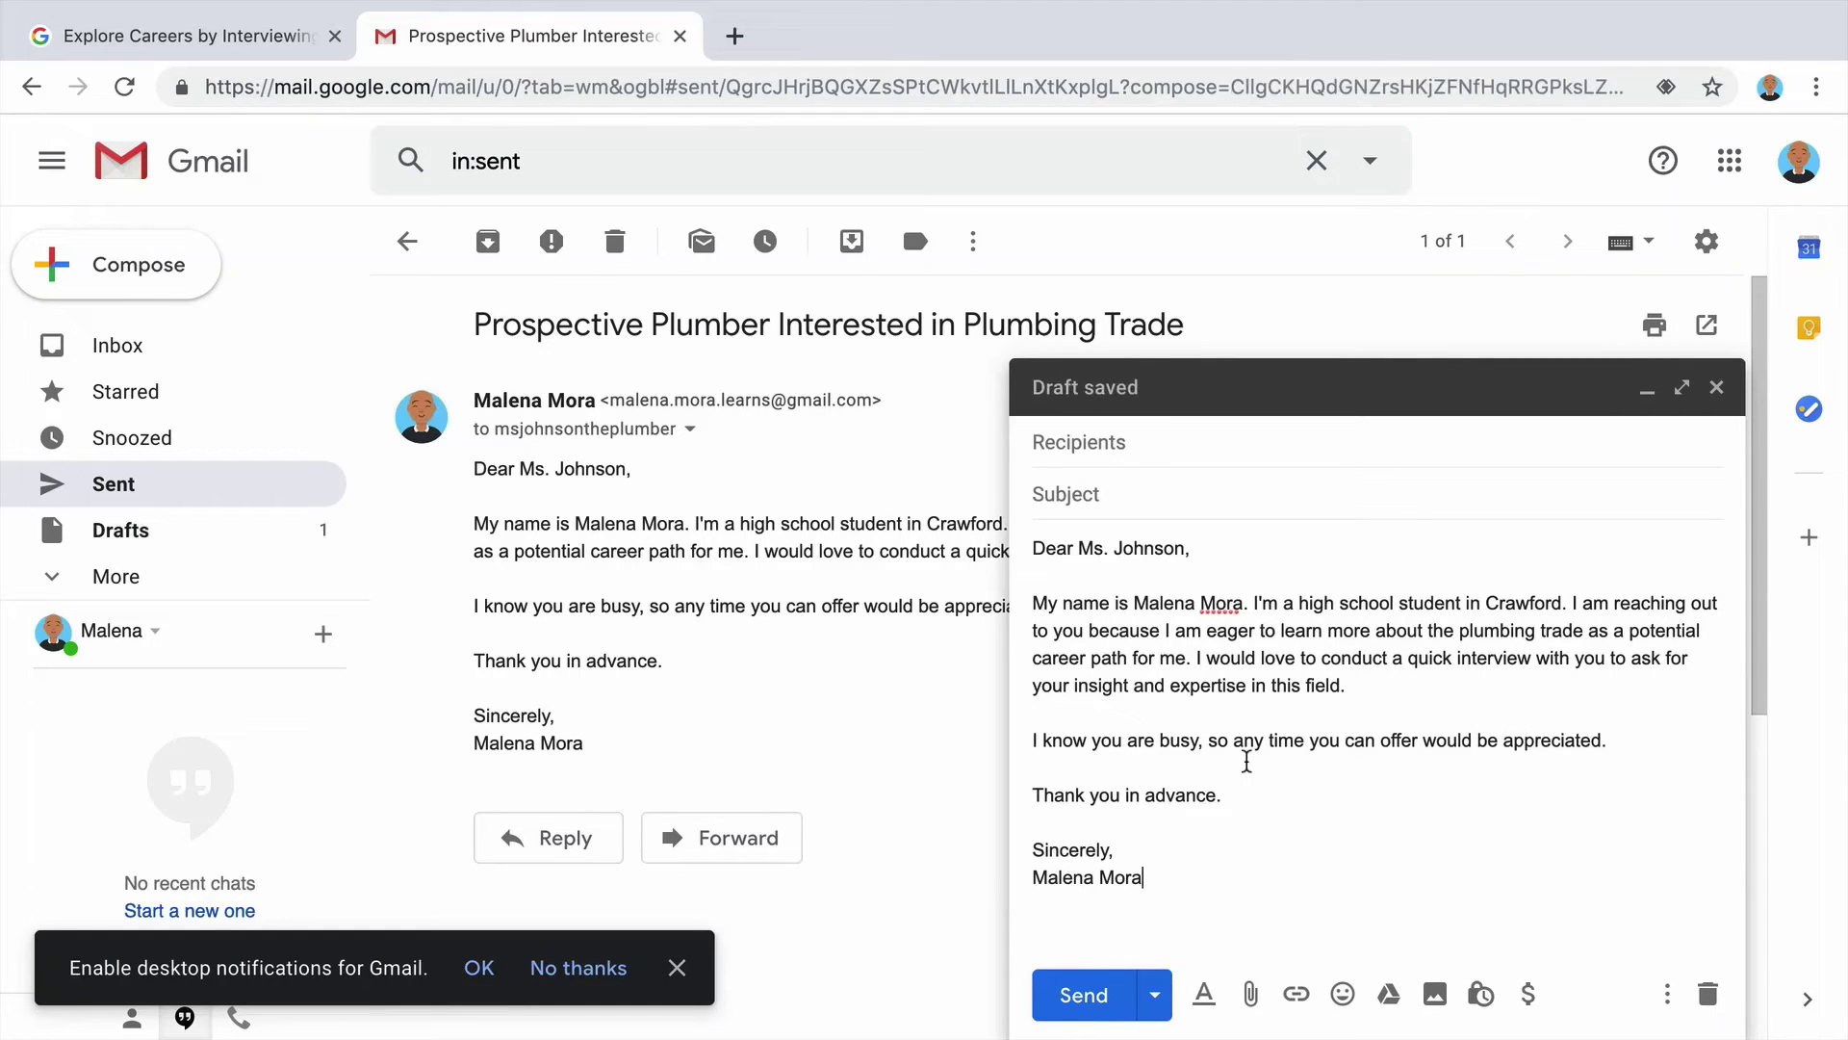
pyautogui.moveTo(1203, 548); pyautogui.dragTo(1028, 547)
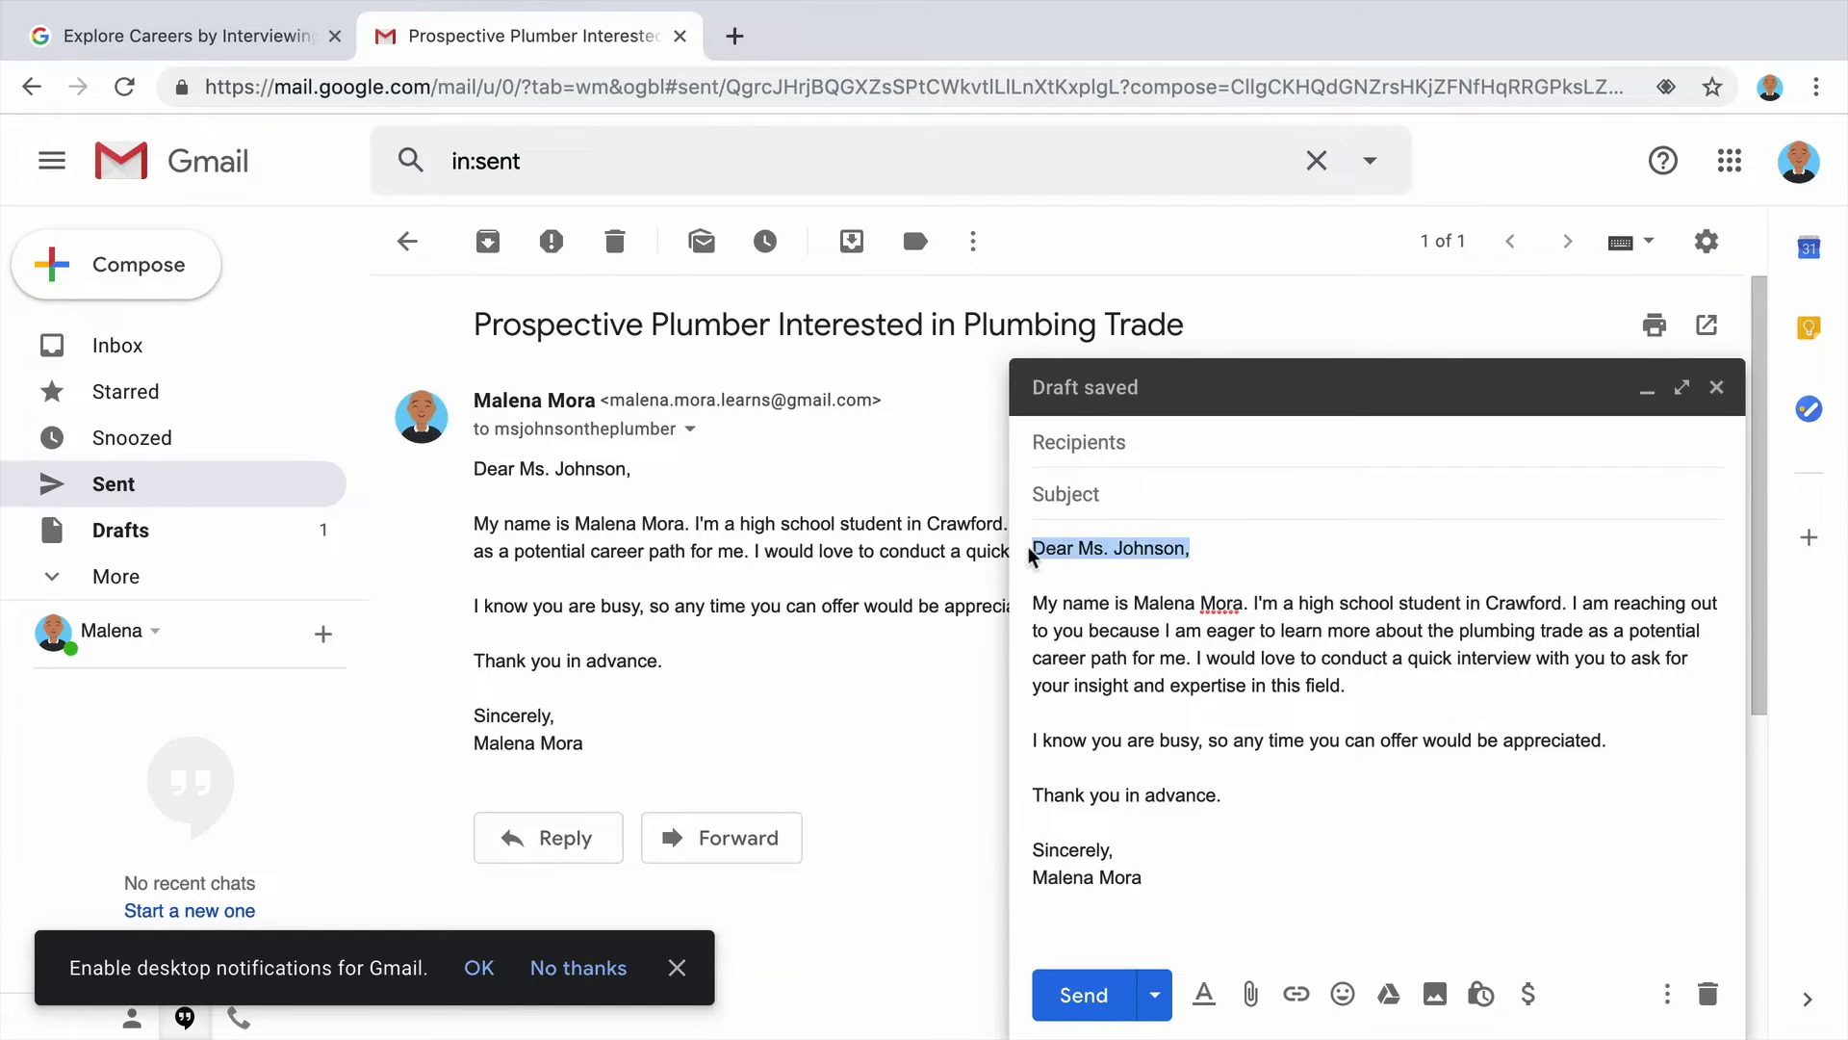
pyautogui.write('Hello')
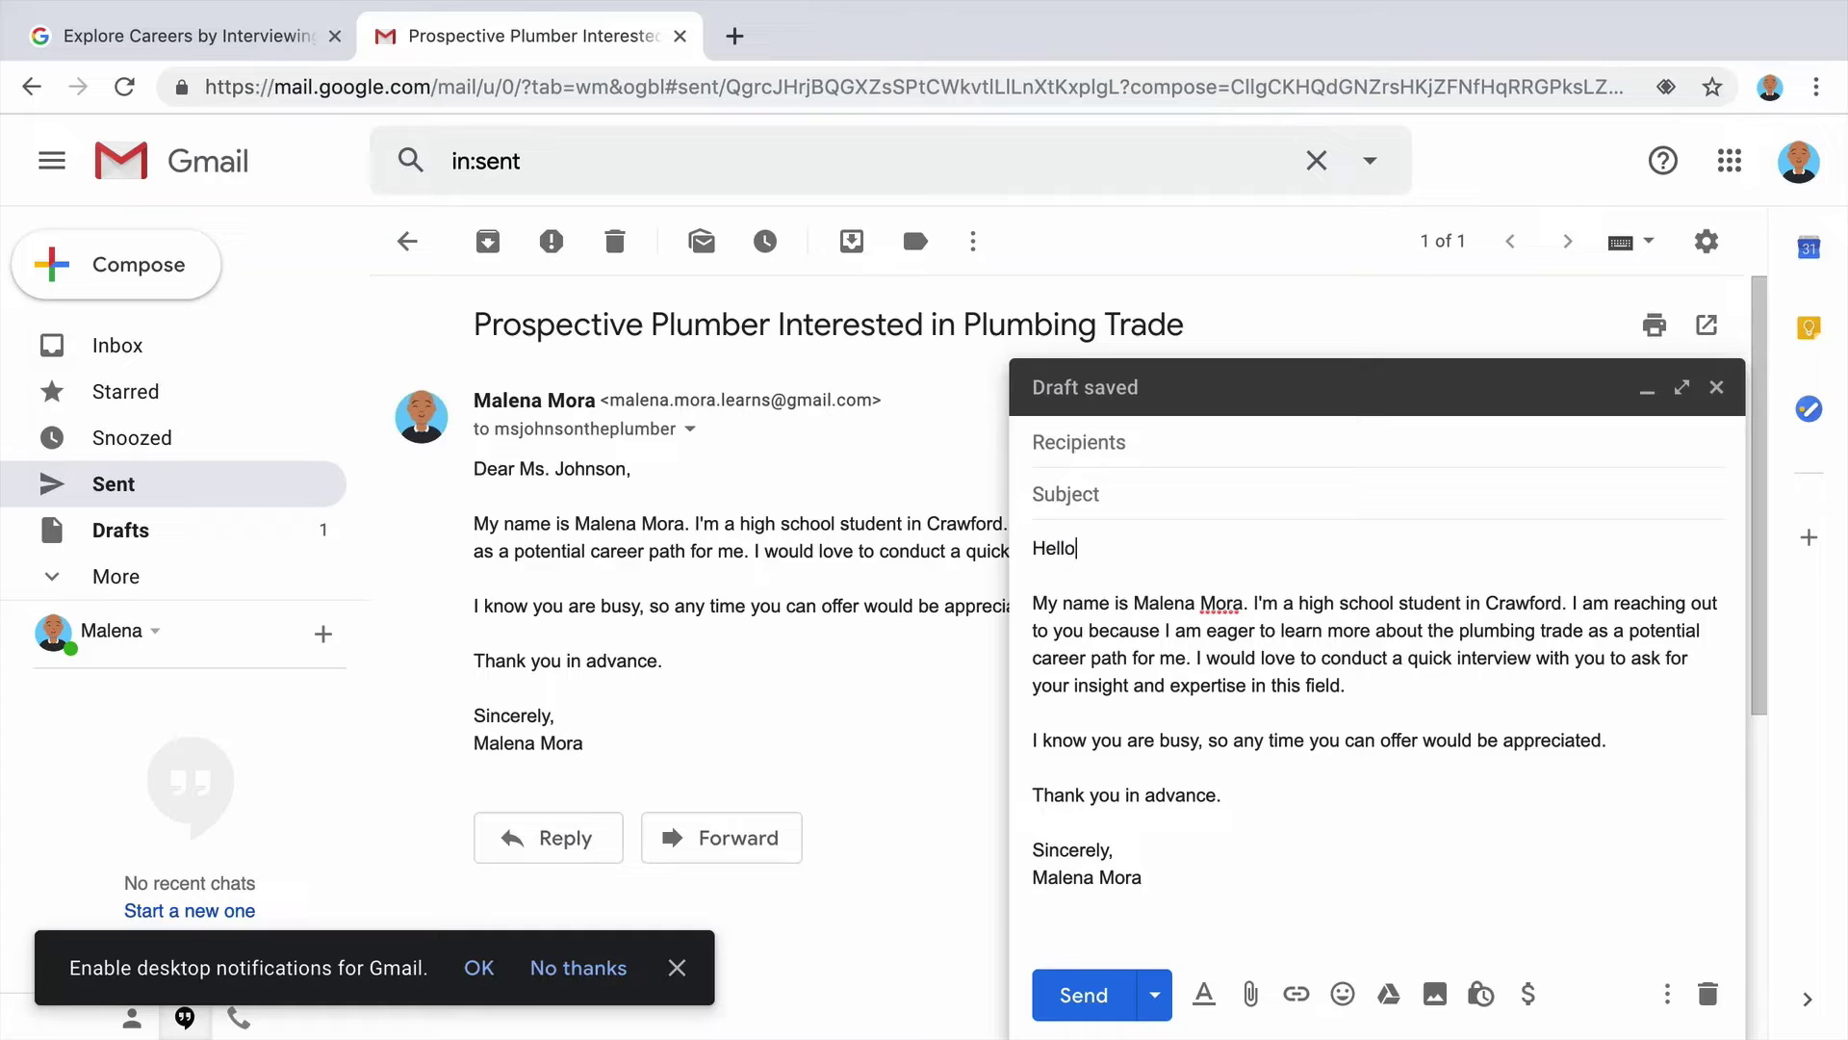
pyautogui.write(',')
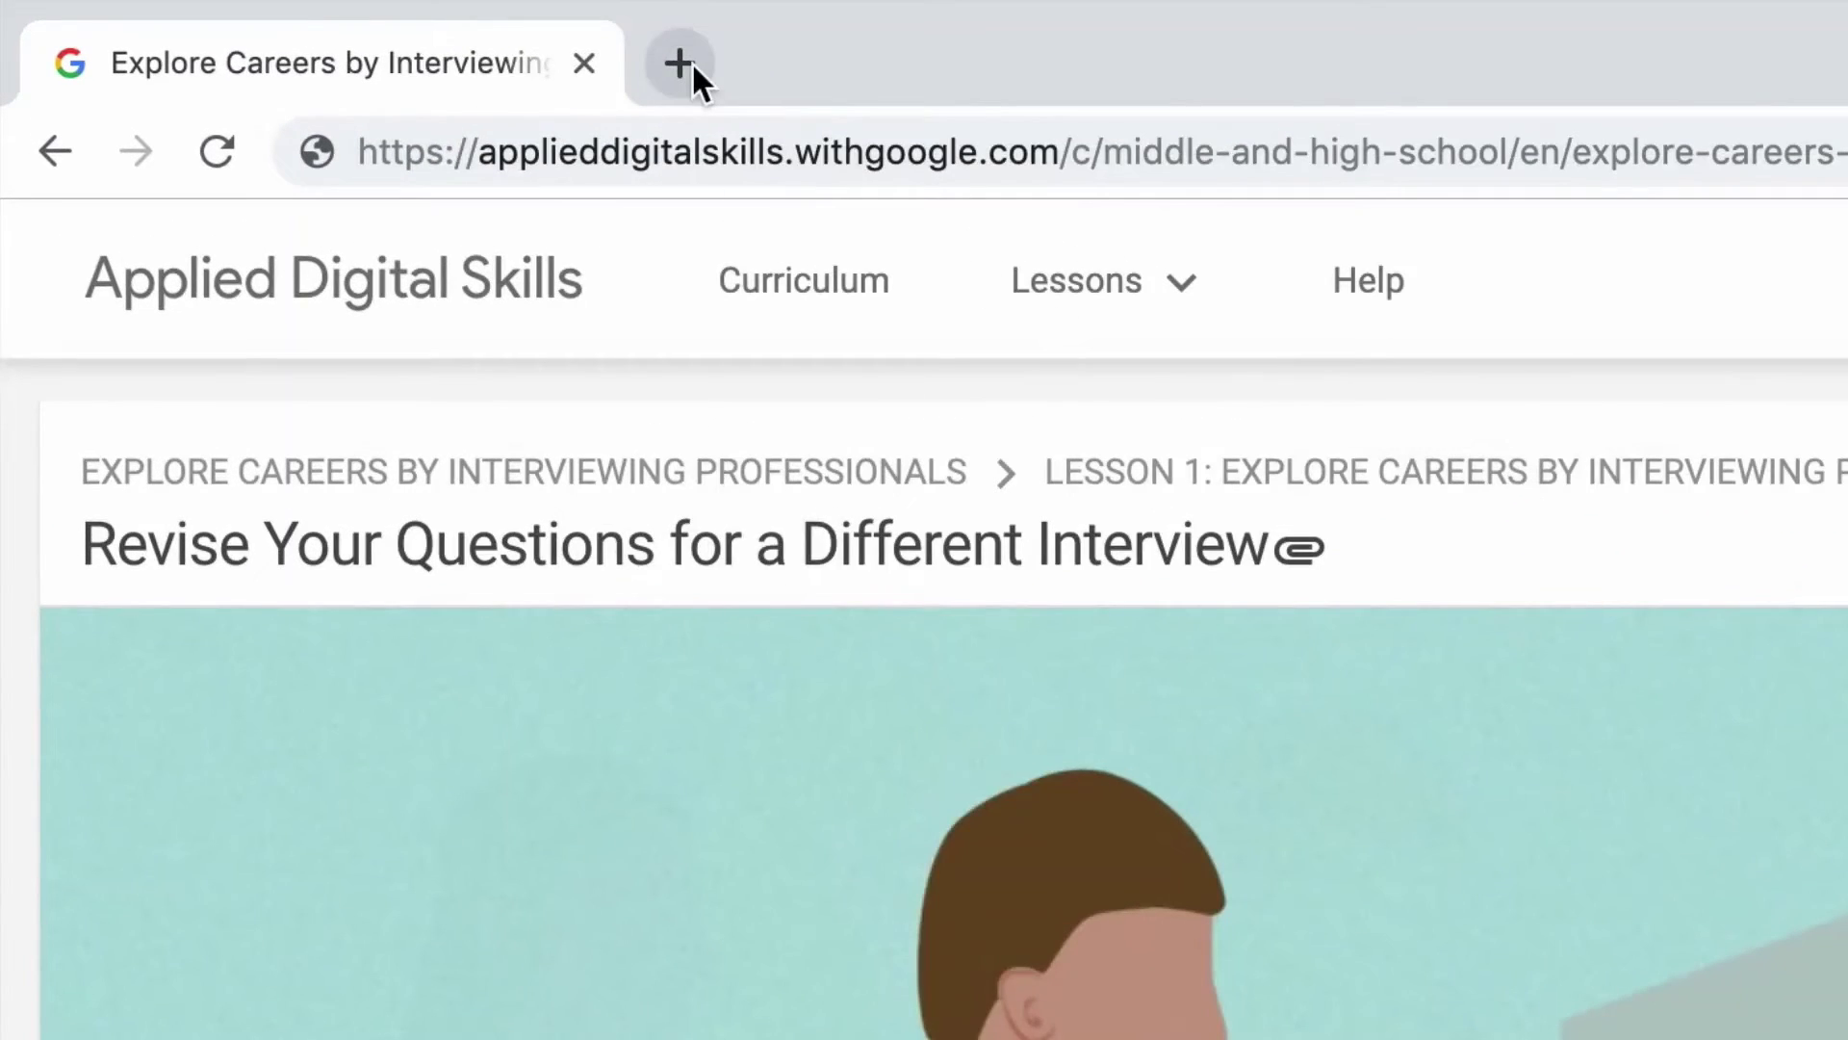
# In a new tab, compose a Gmail message addressed to the plumbing company contact, then open another tab.
pyautogui.click(691, 64)
pyautogui.write('gmail.com')
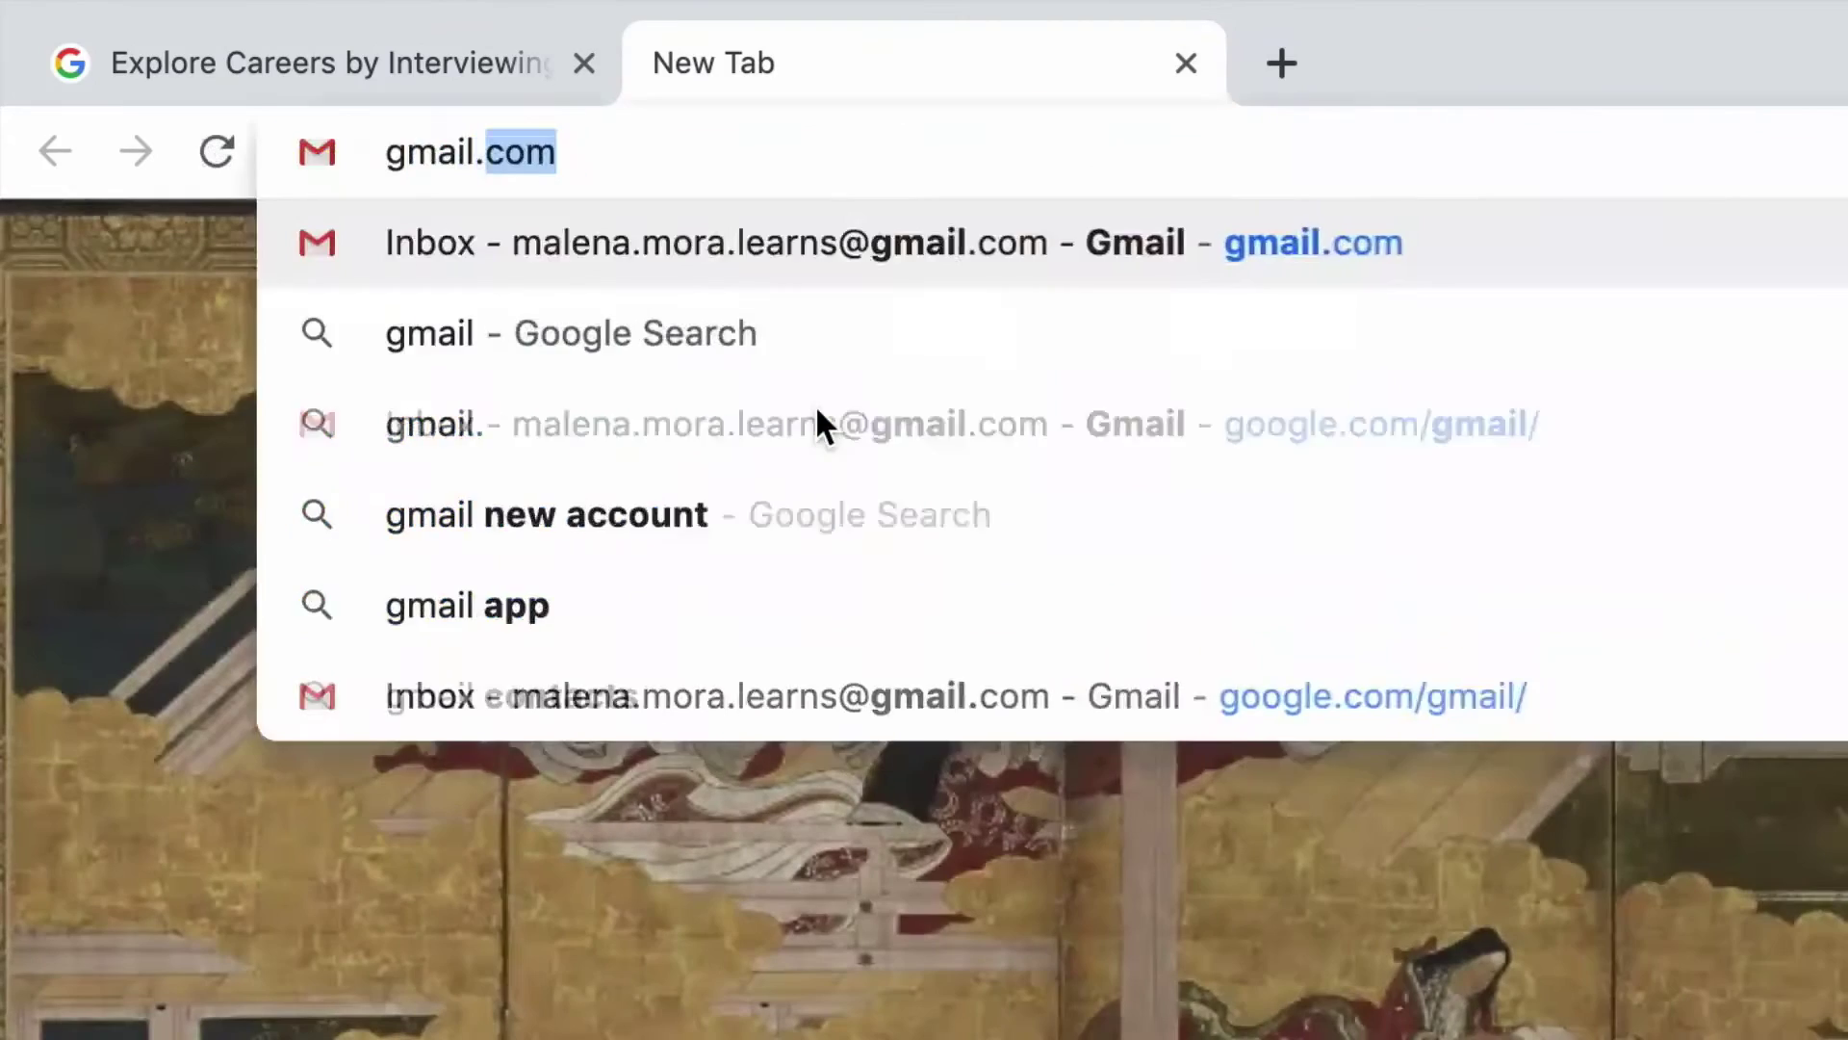
pyautogui.press('Return')
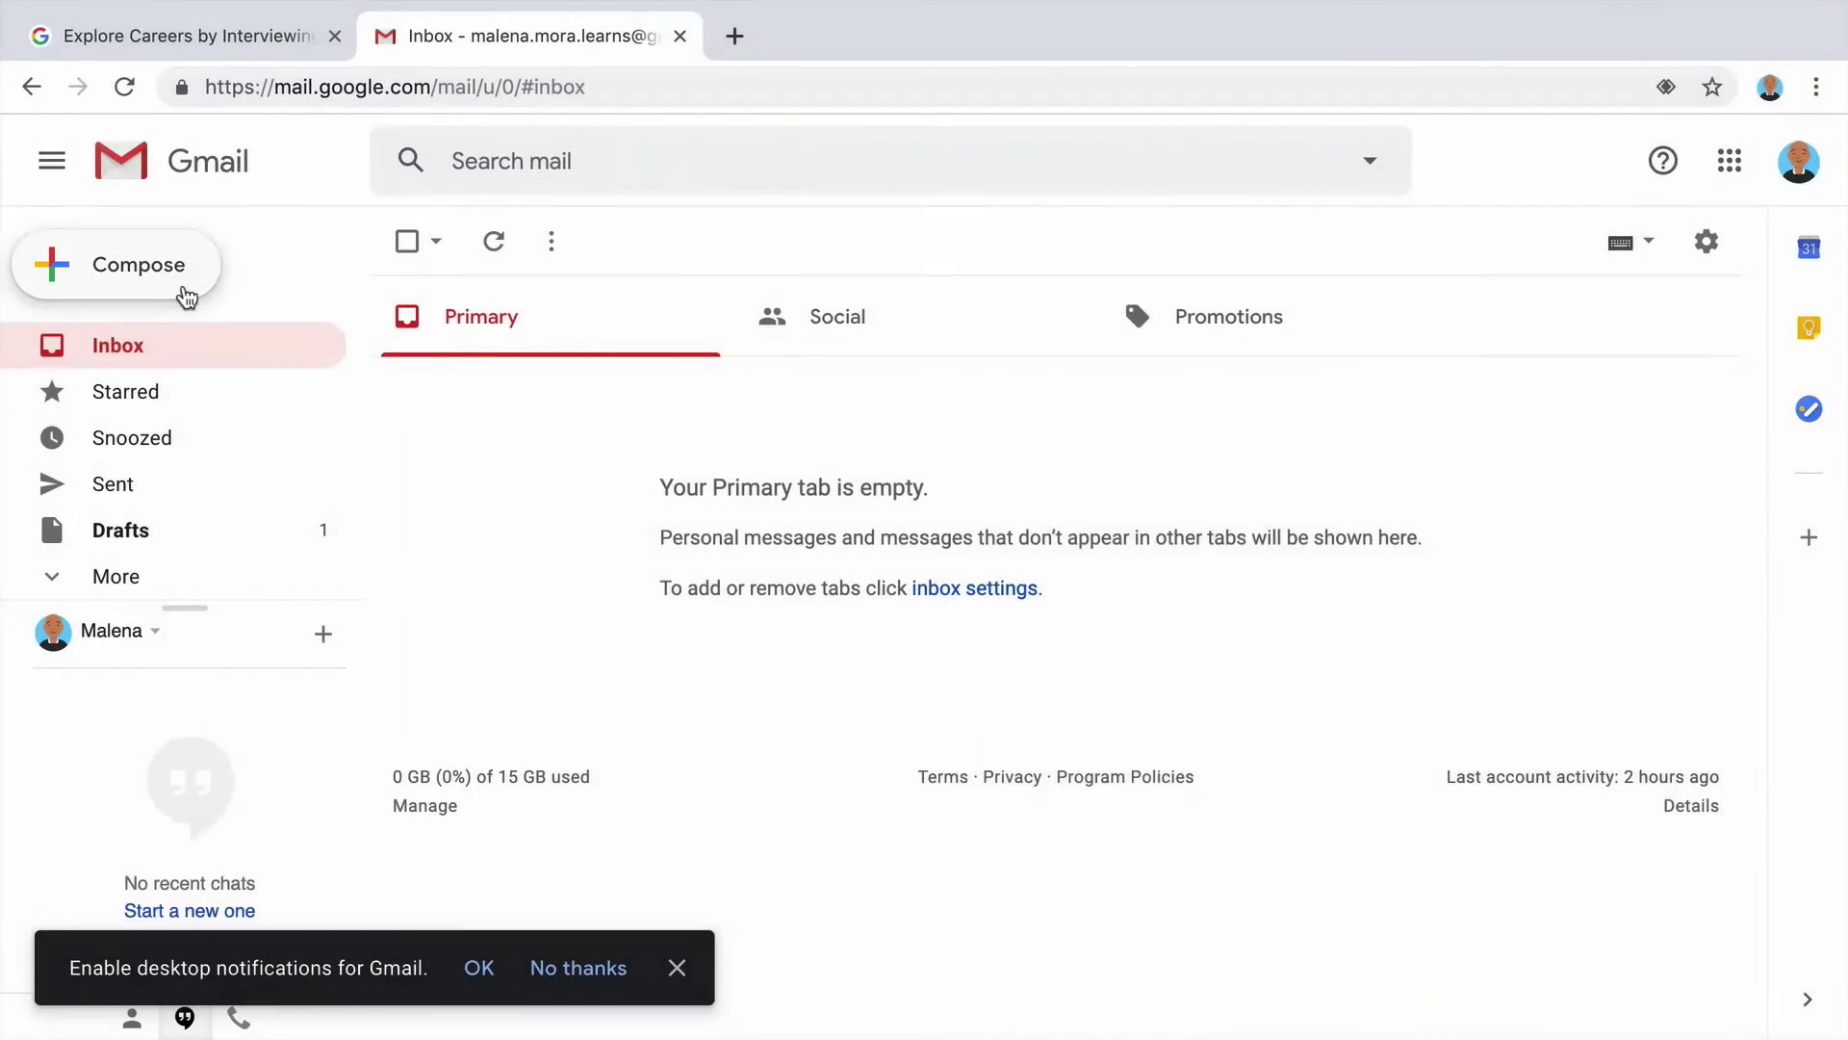
pyautogui.click(183, 288)
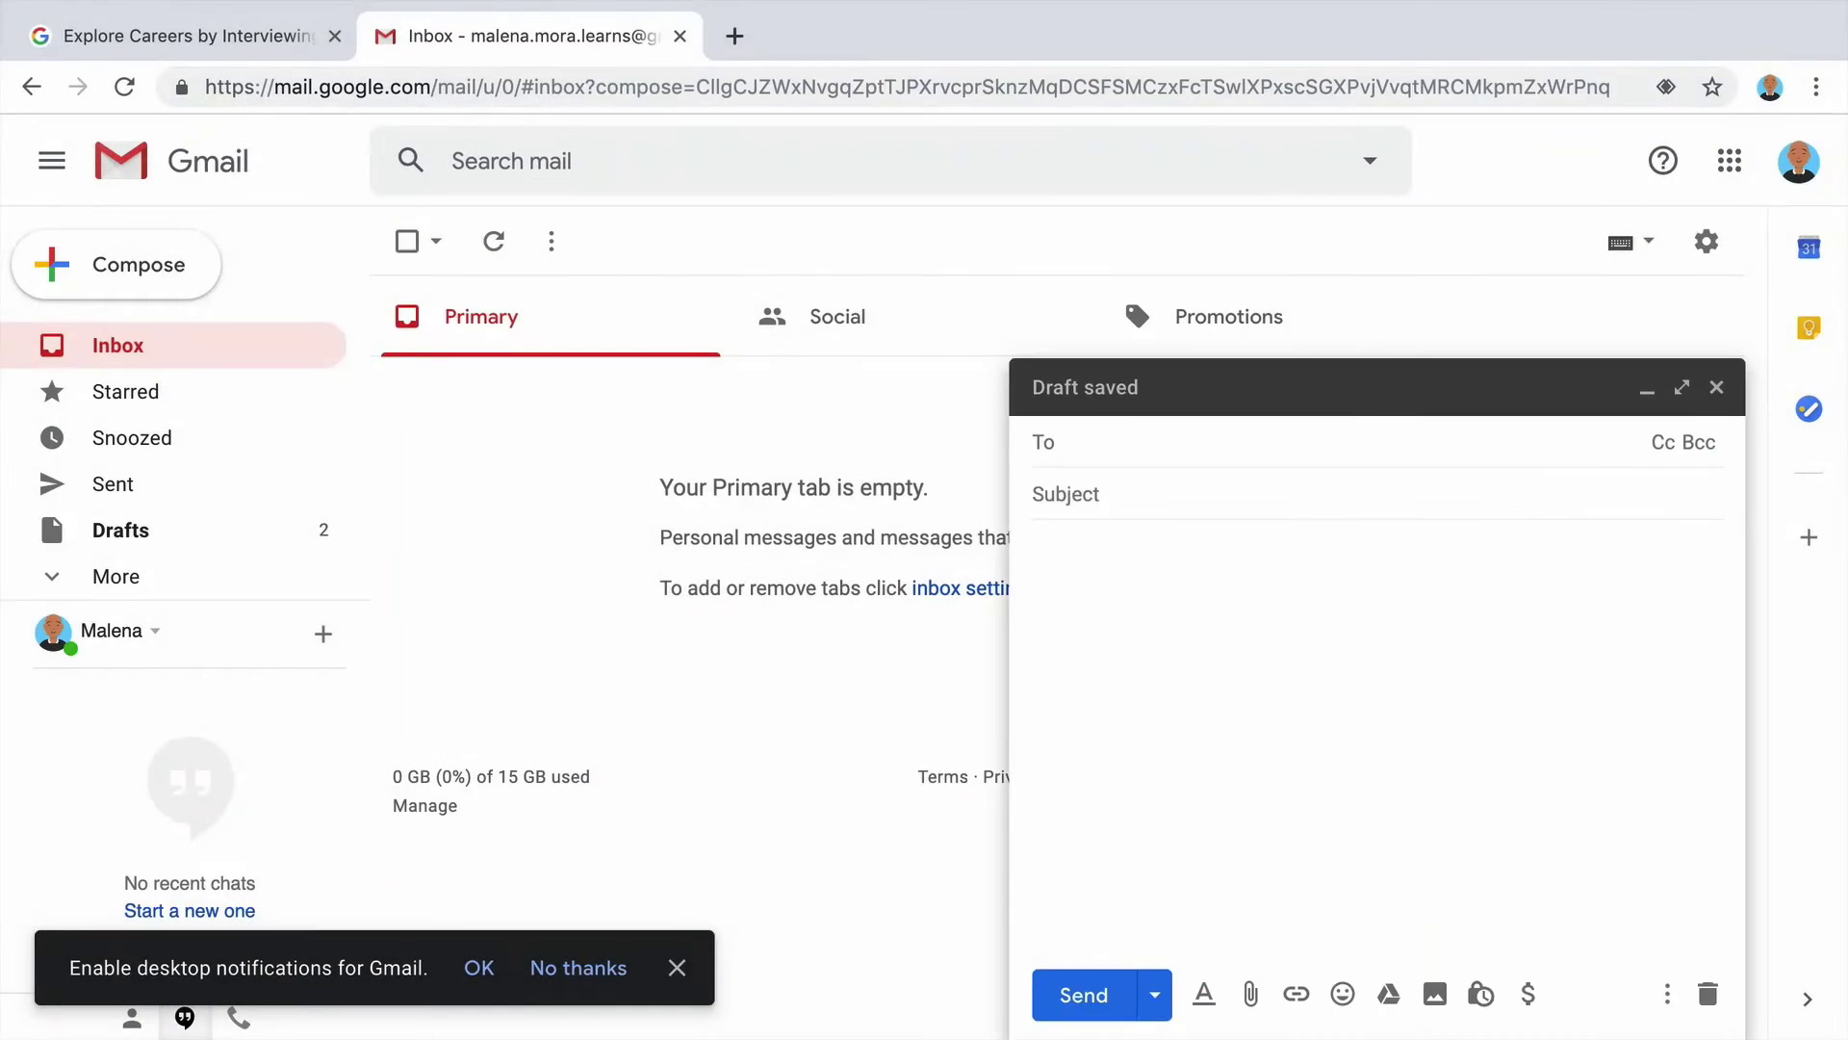
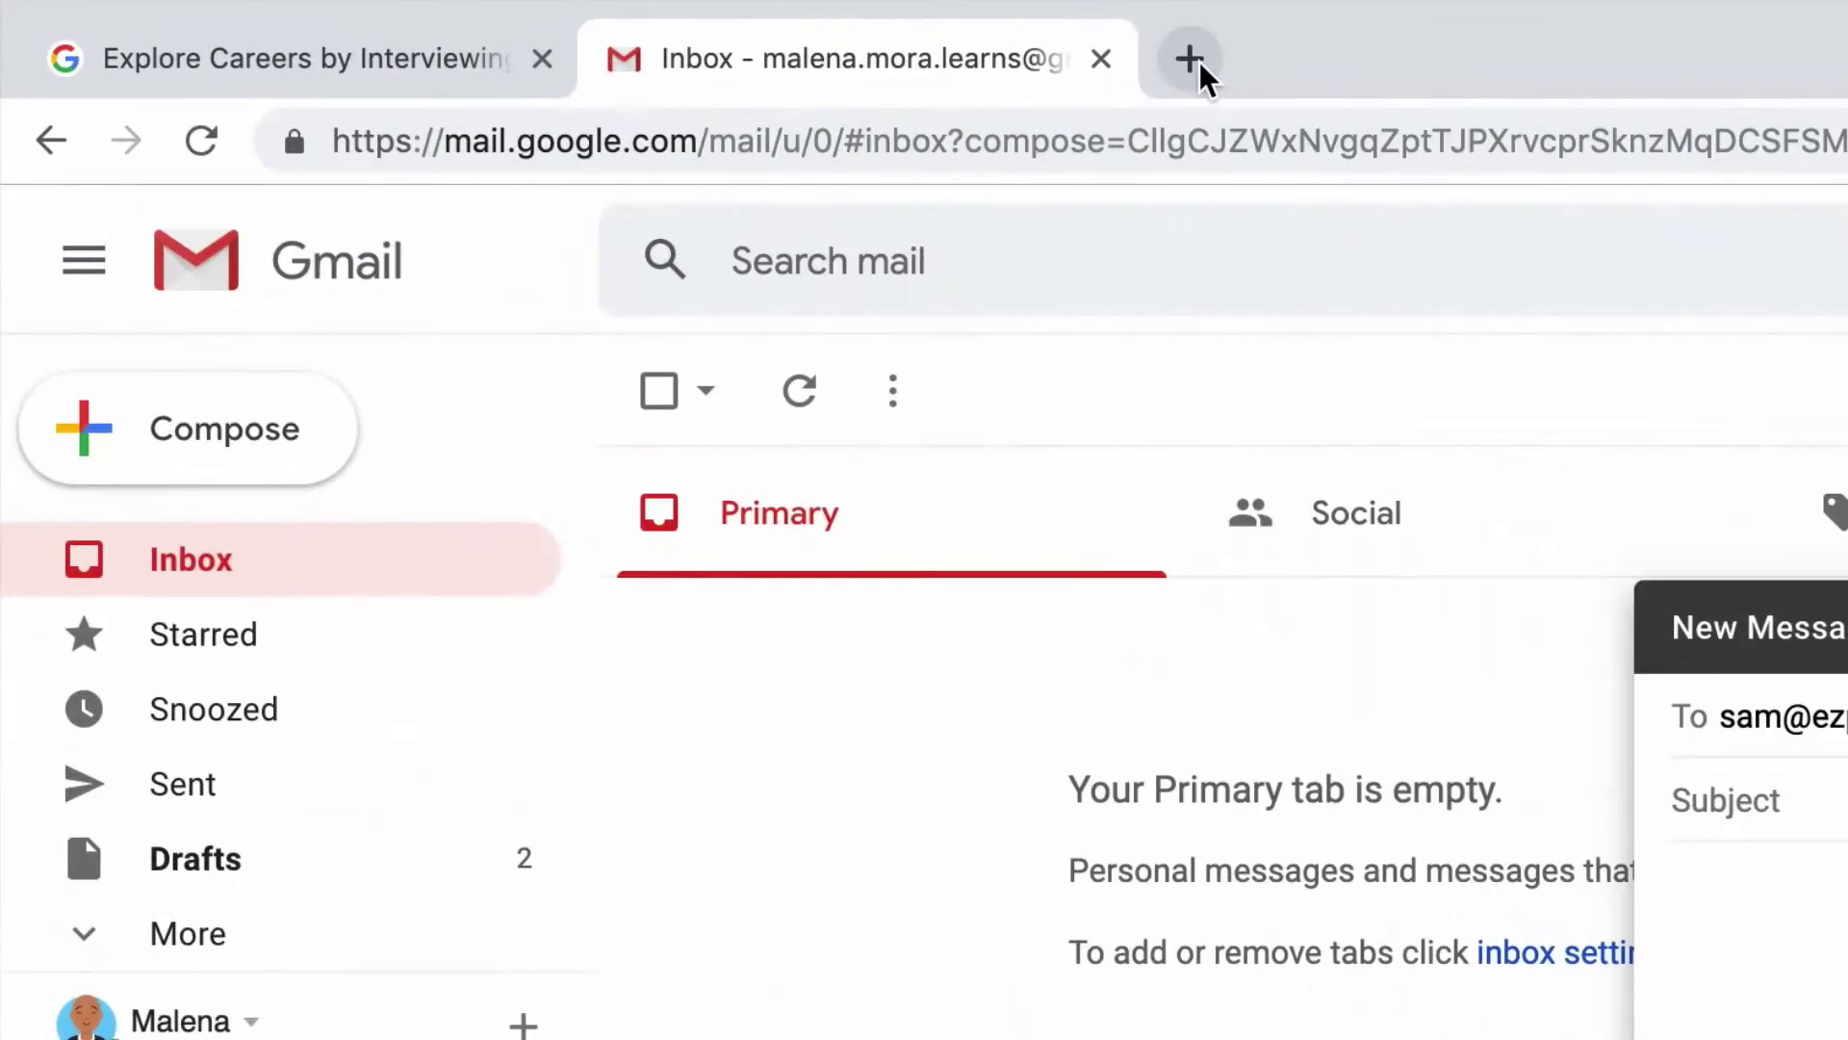
pyautogui.click(734, 35)
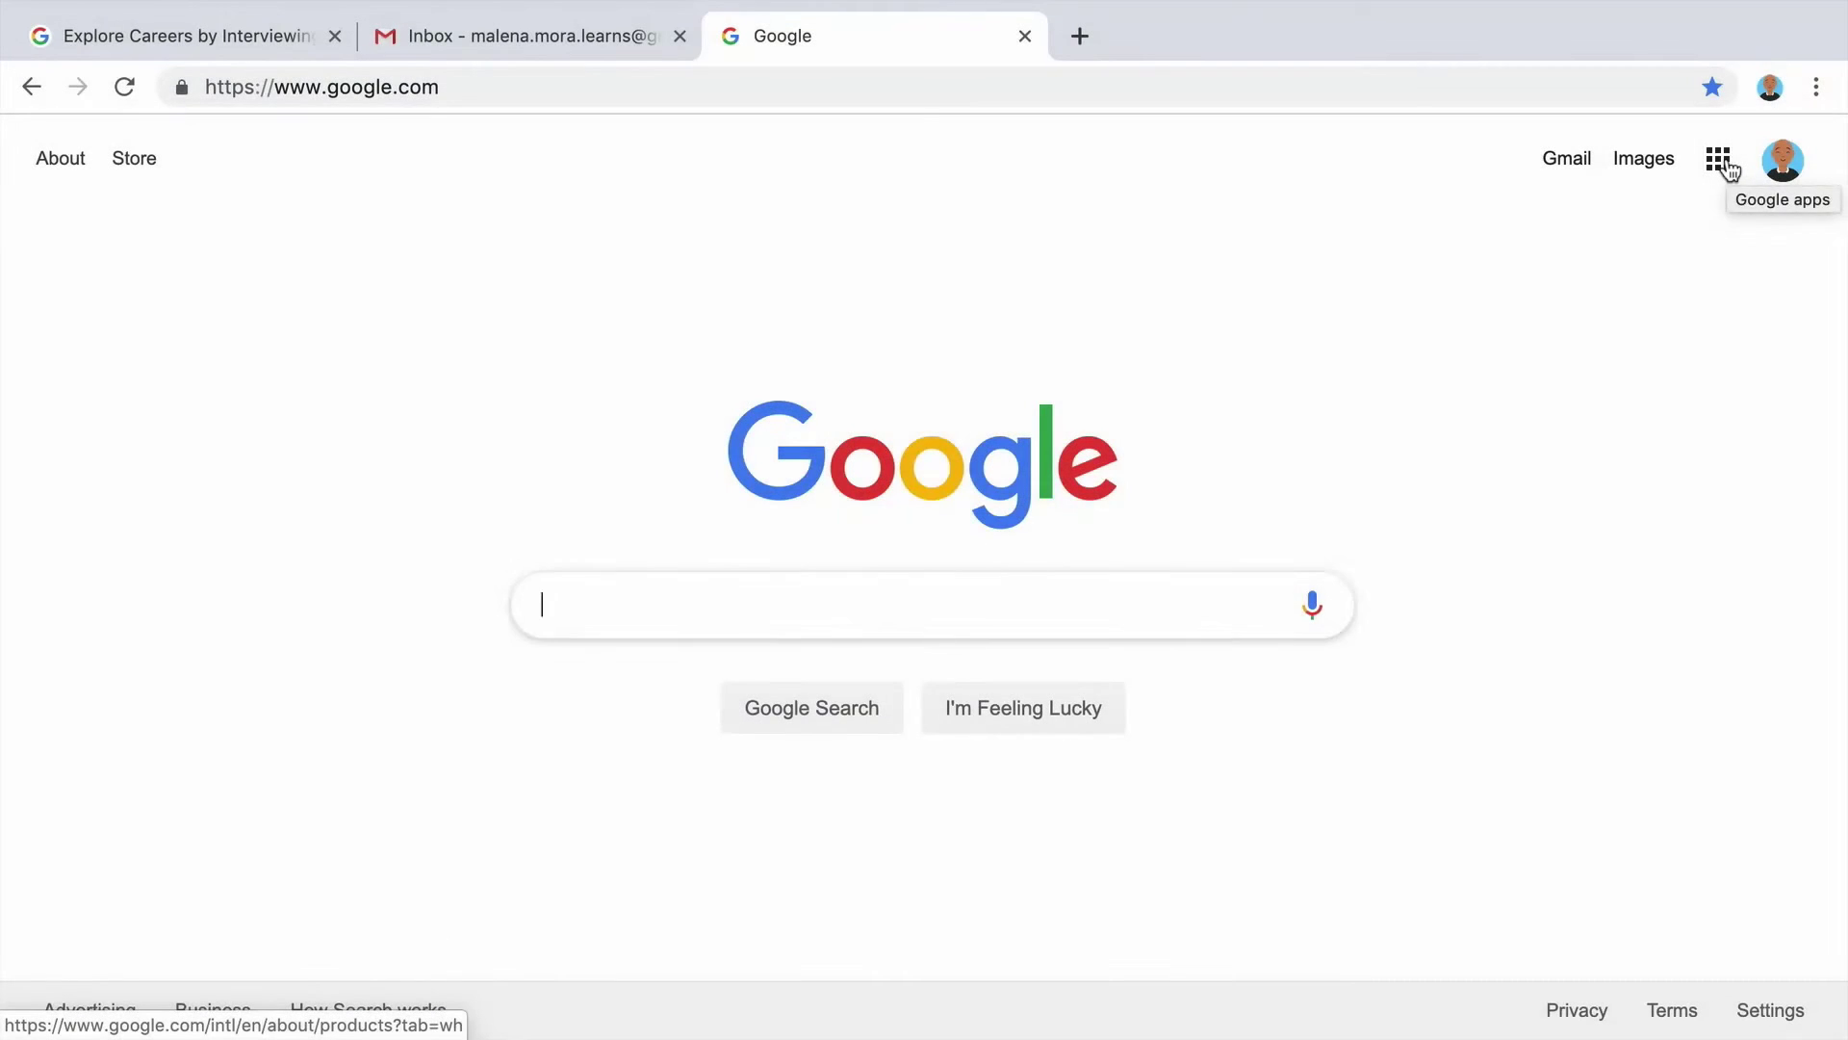
# Go to Google Drive from the apps grid and open the Plumber Interview document.
pyautogui.click(1727, 166)
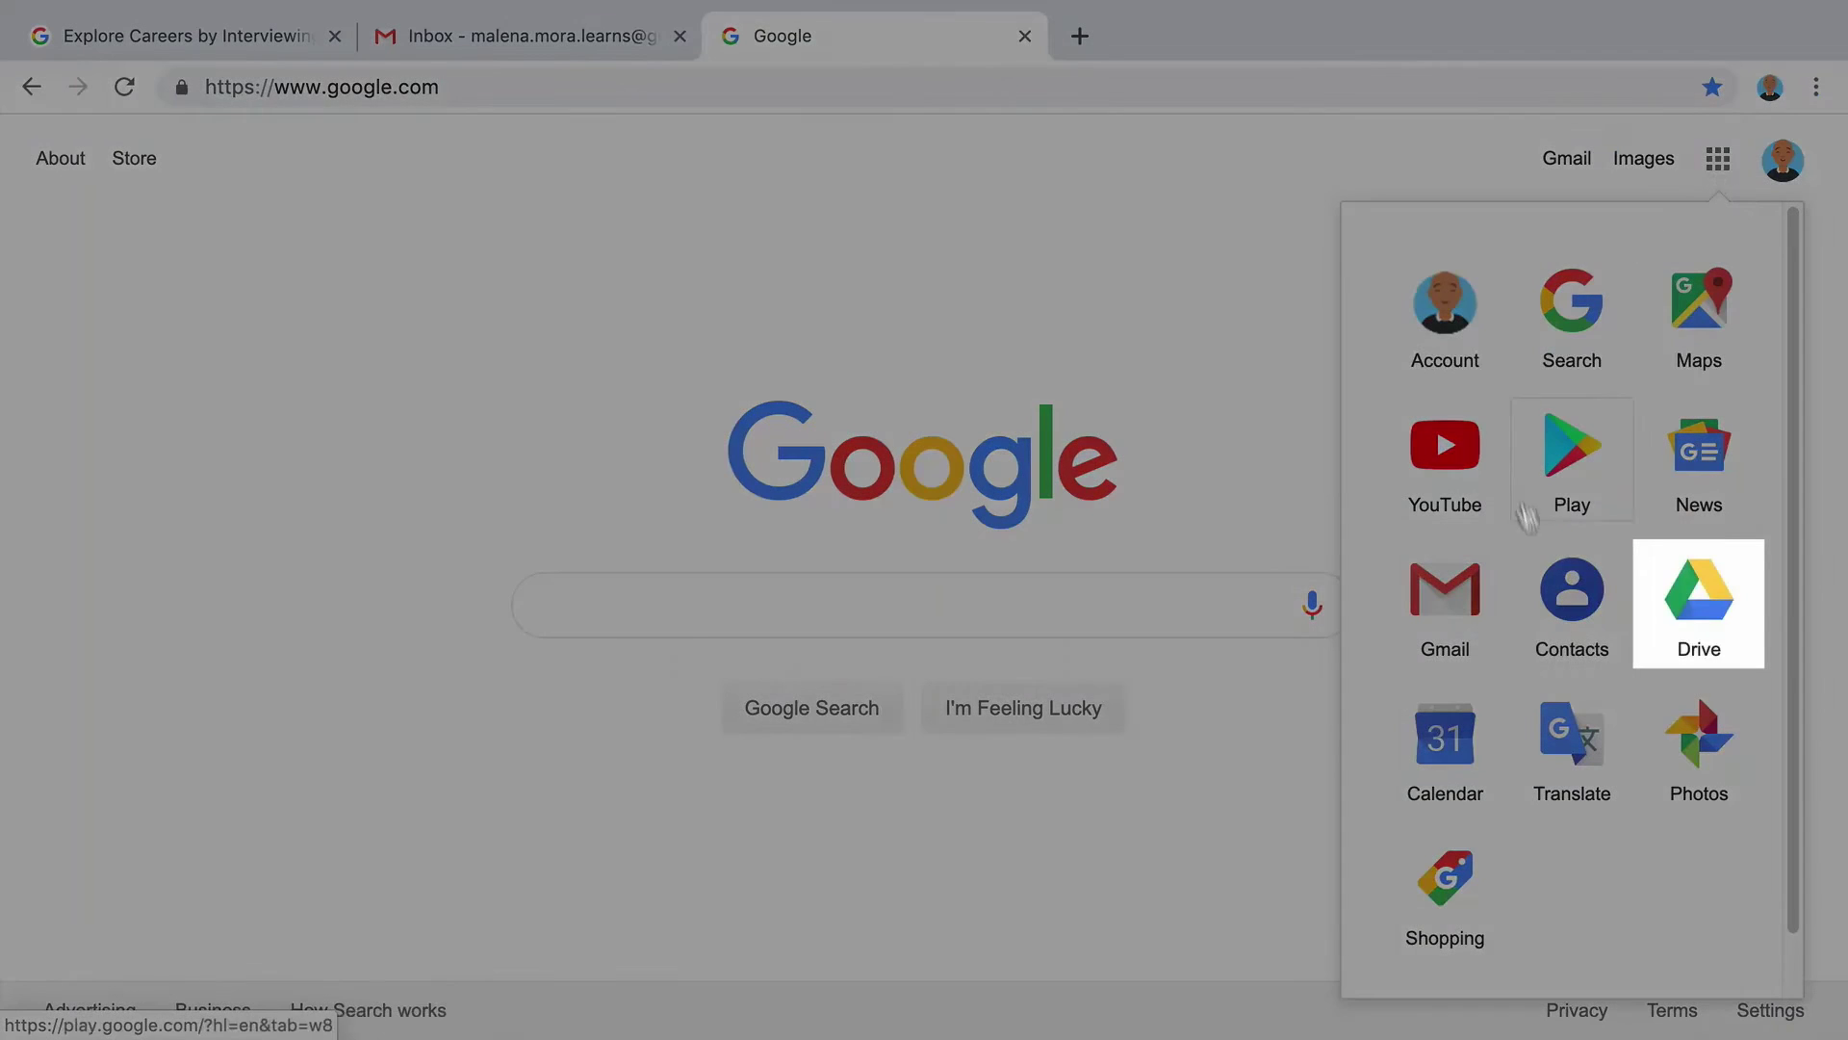
pyautogui.click(1742, 659)
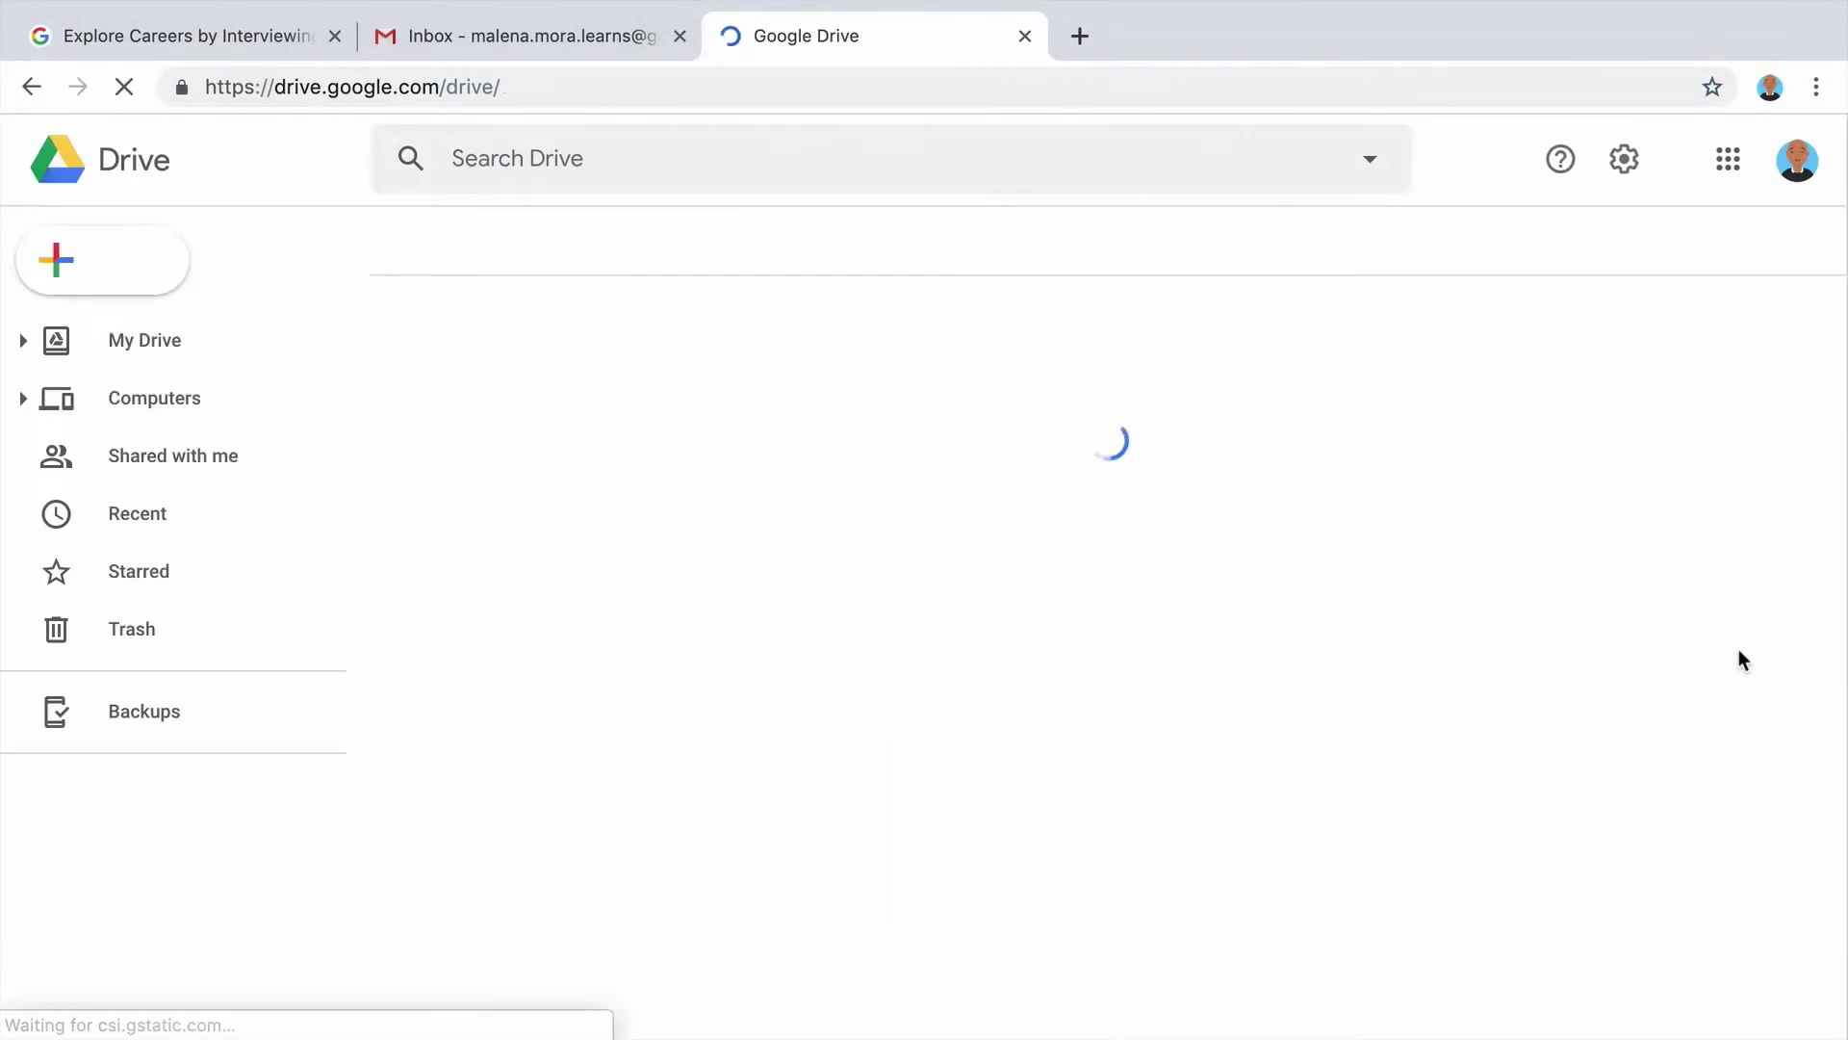
pyautogui.click(663, 537)
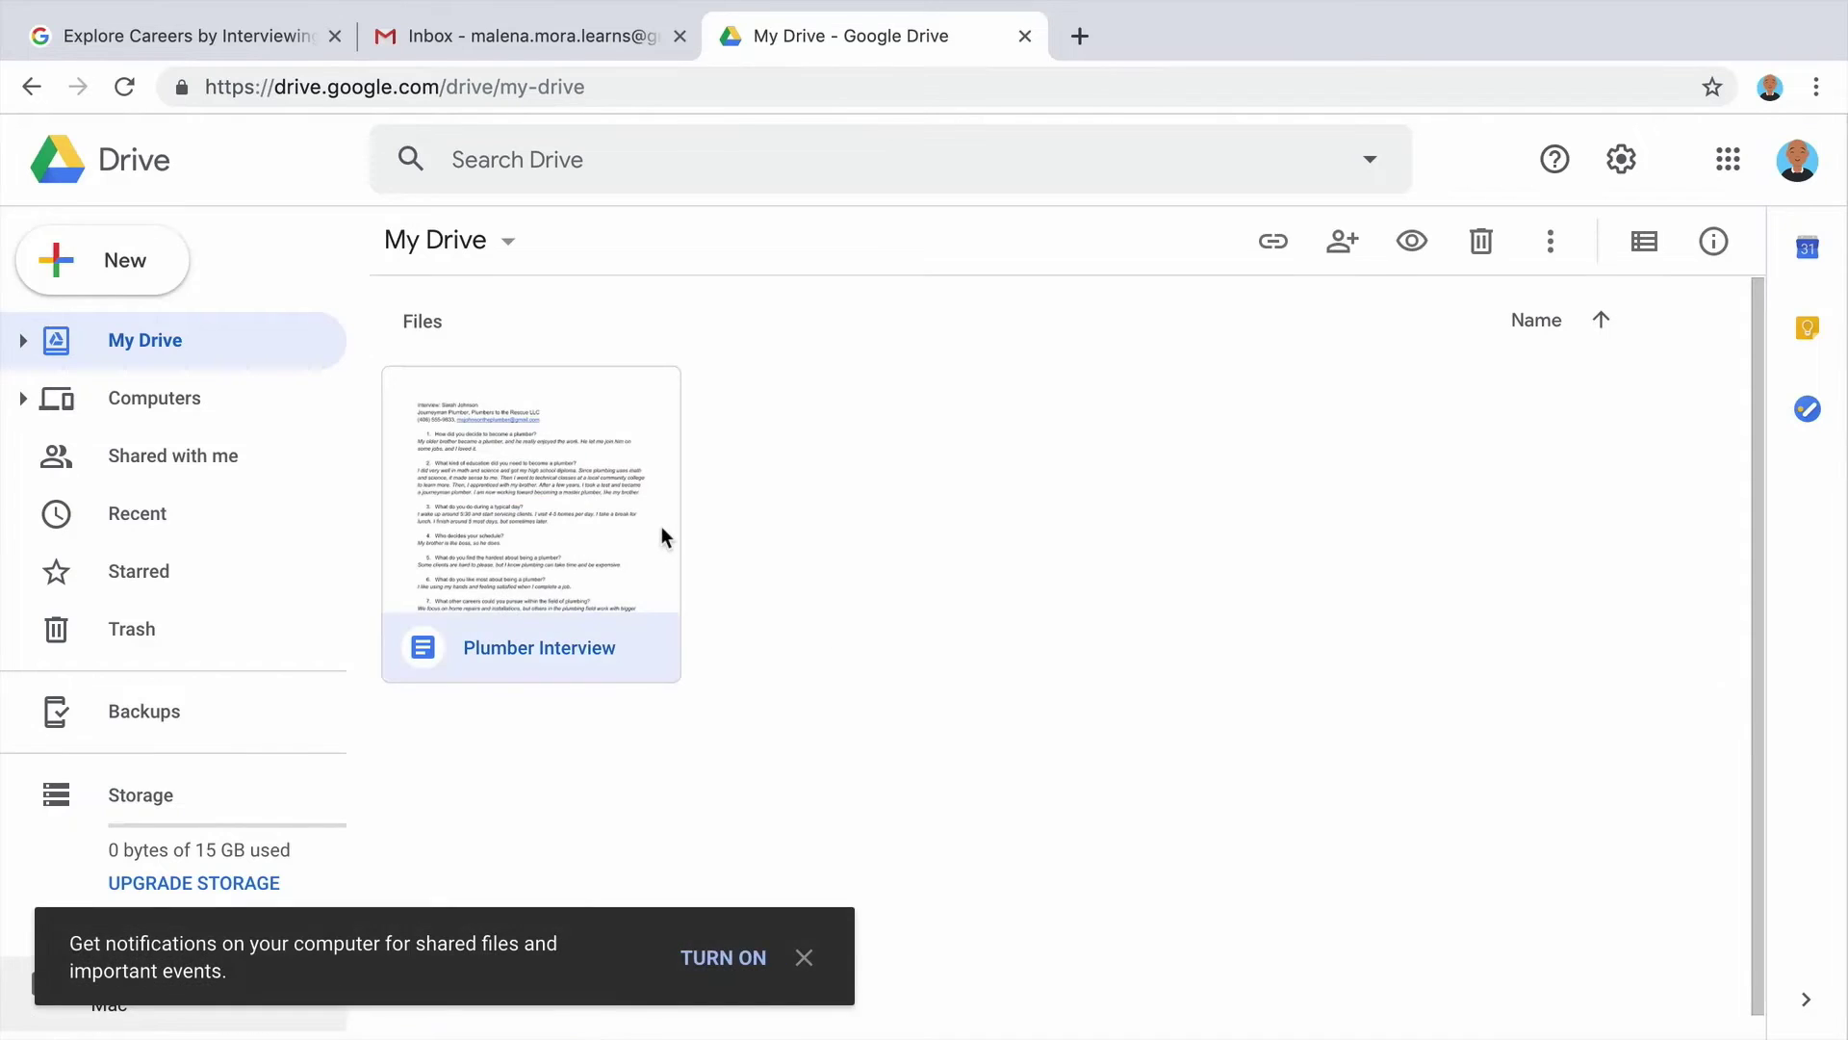
pyautogui.doubleClick(661, 526)
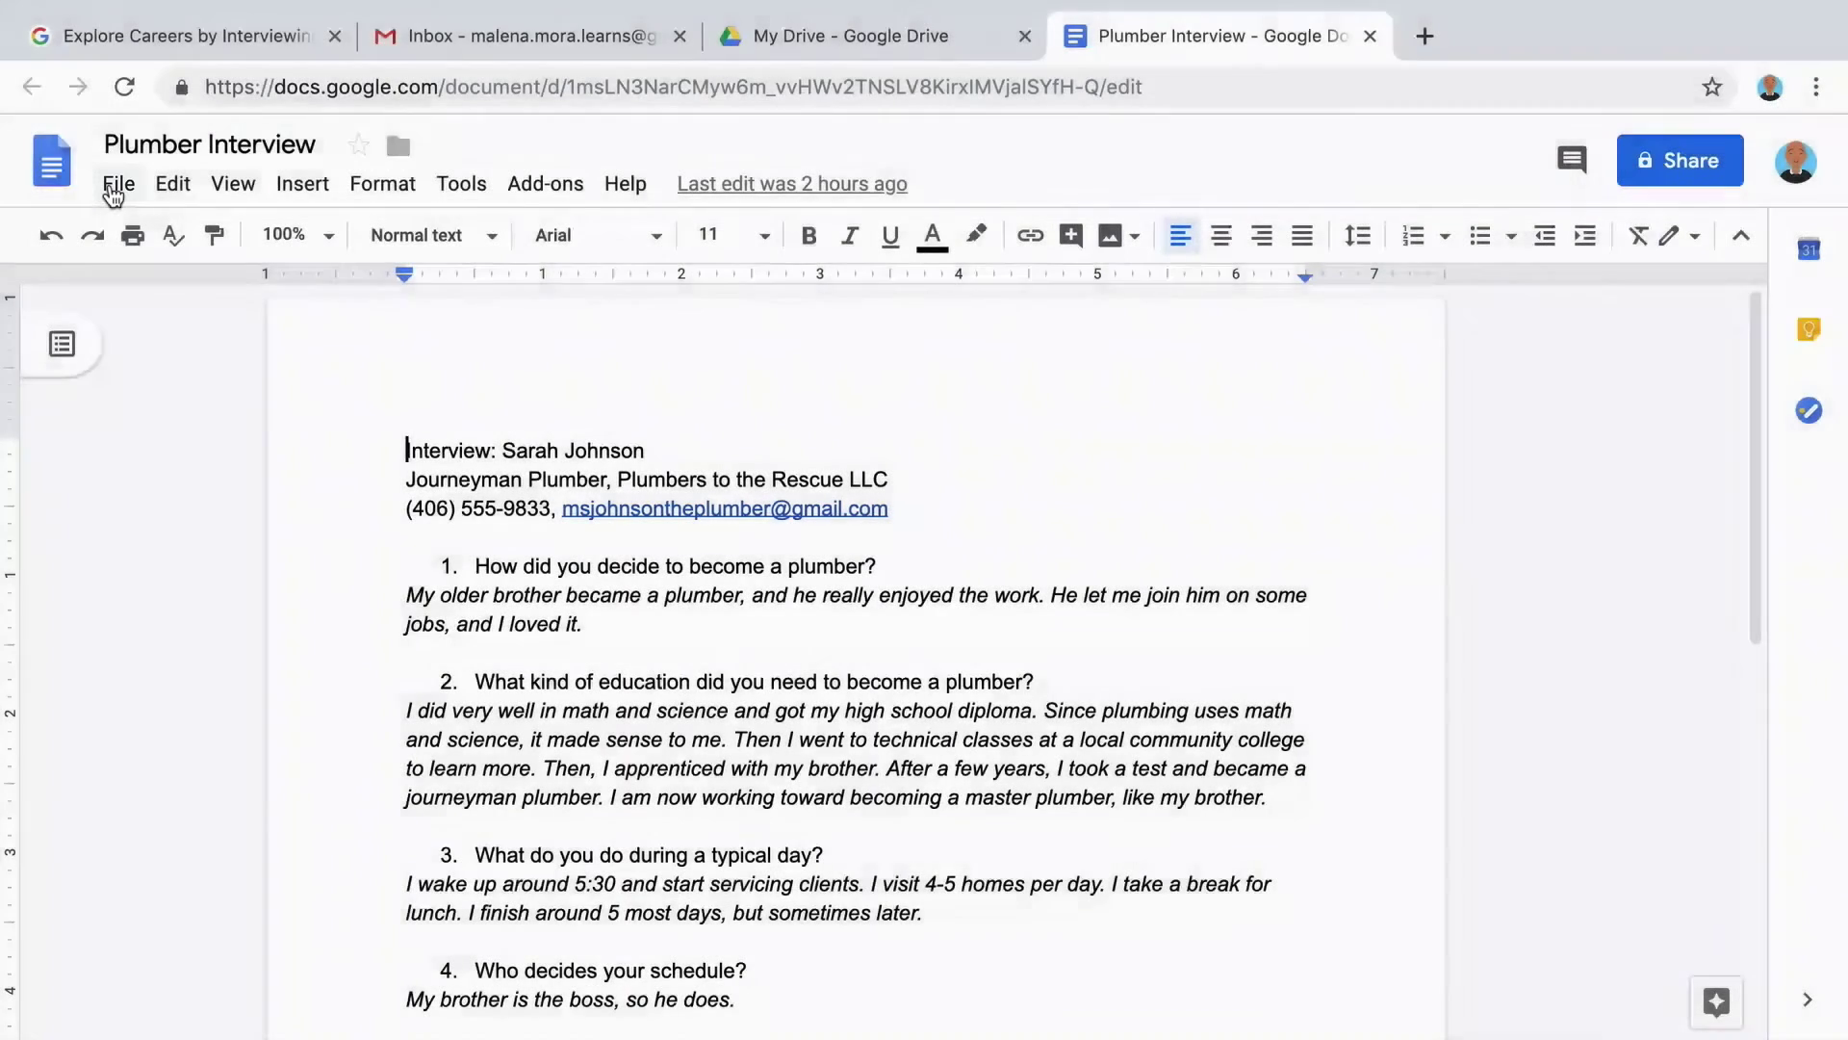
# Make a copy of Plumber Interview, keeping the default name 'Copy of Plumber Interview'.
pyautogui.click(115, 185)
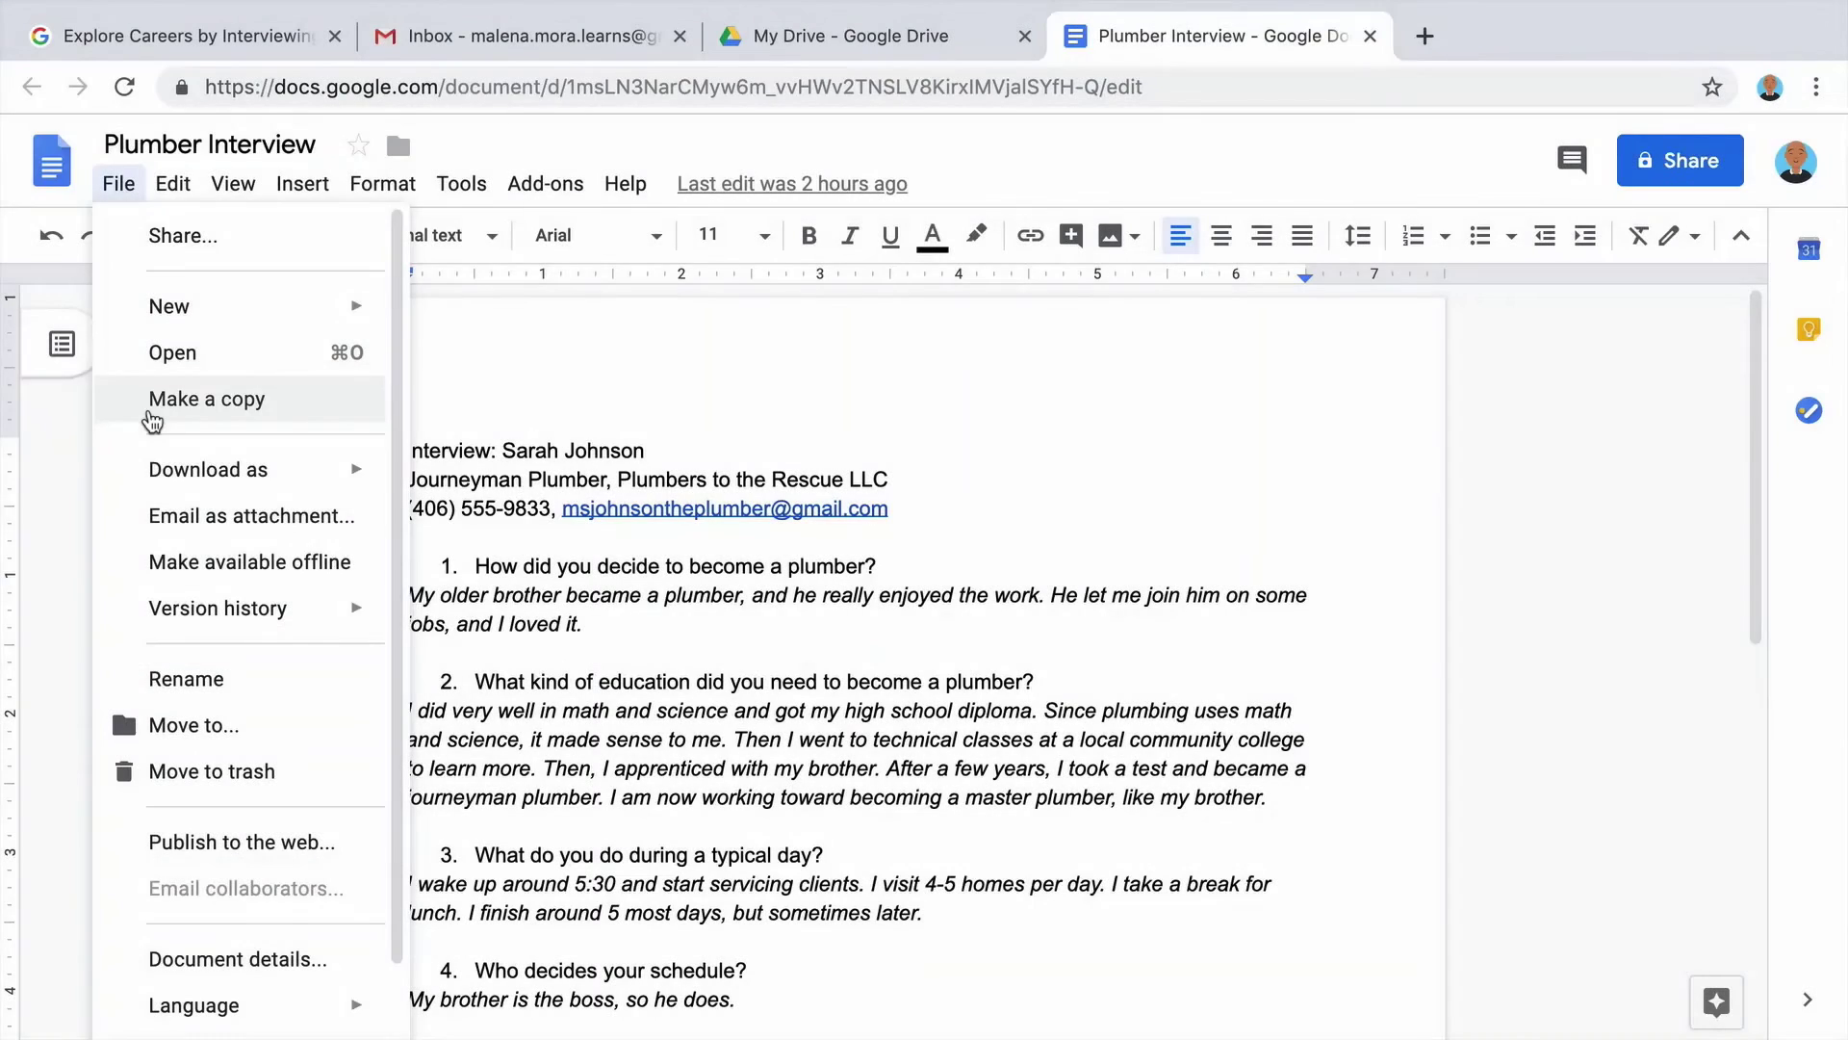
pyautogui.click(152, 414)
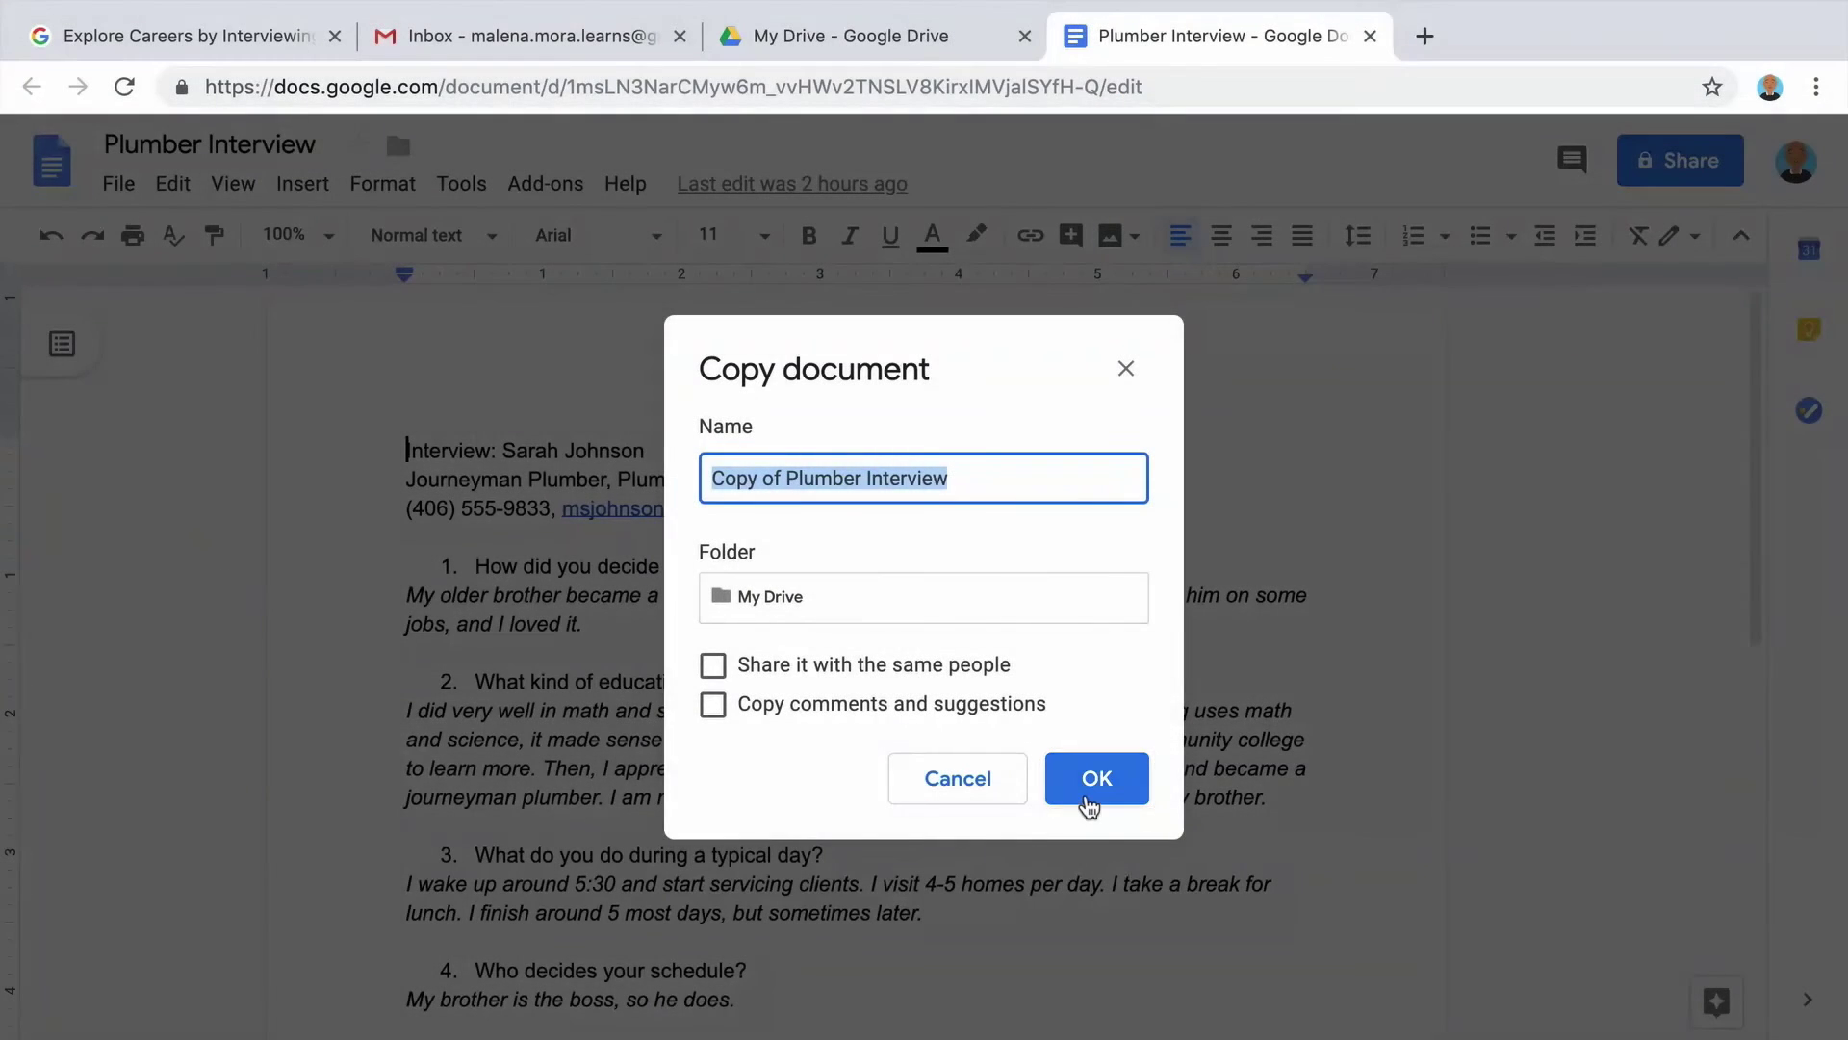
pyautogui.click(1087, 795)
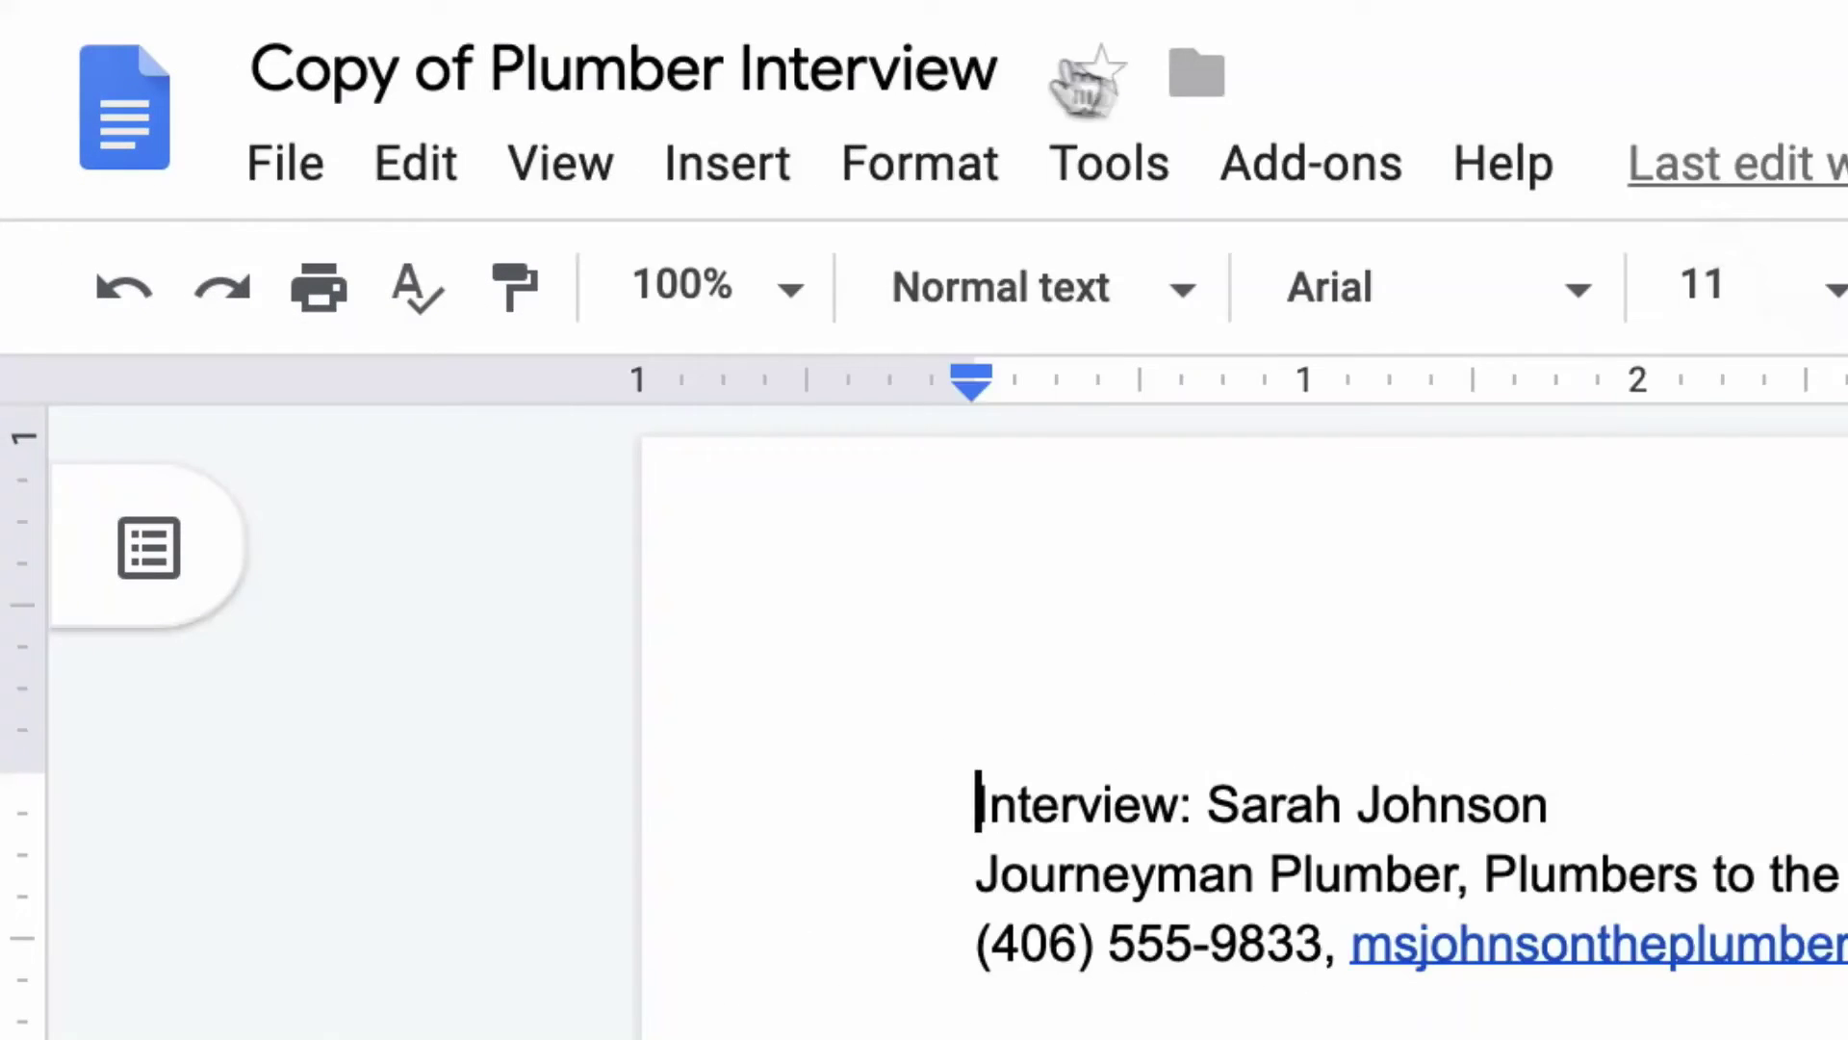
# Rename the document to 'Plumbing Project Manager'.
pyautogui.click(421, 144)
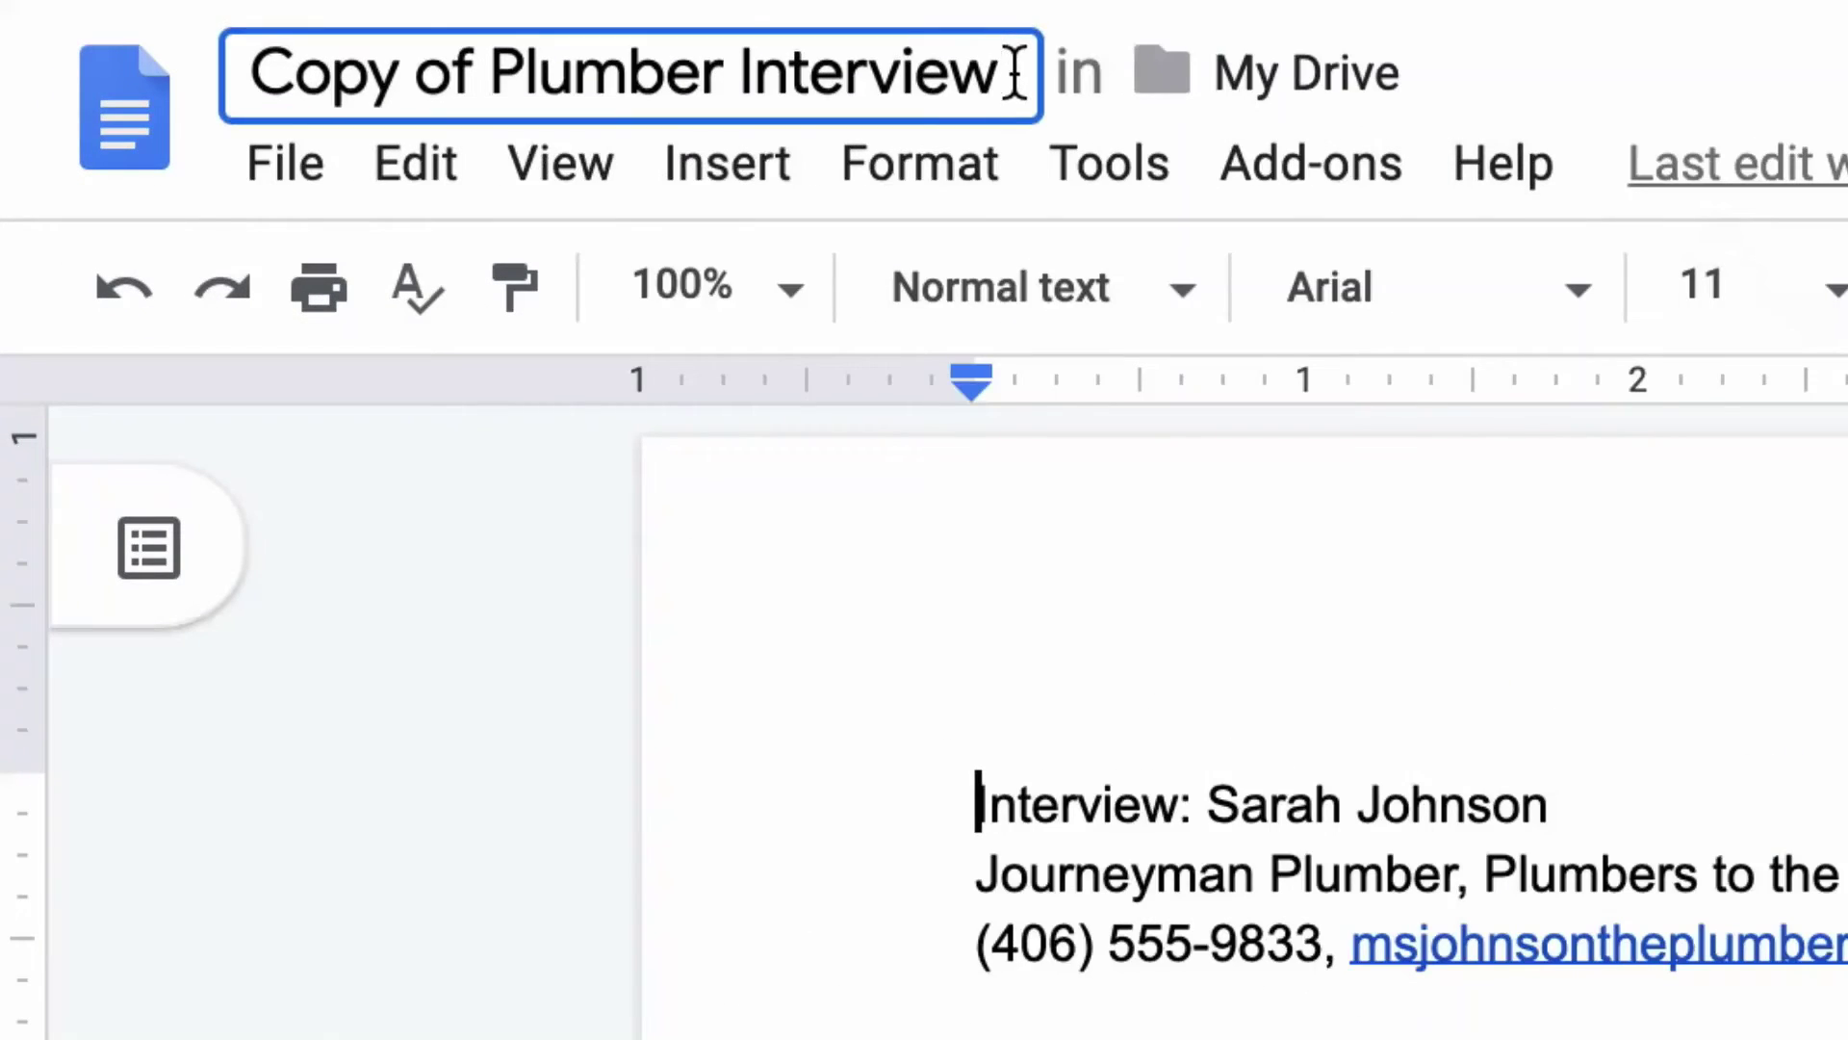
pyautogui.moveTo(421, 144); pyautogui.dragTo(114, 138)
pyautogui.write('Plumbing Project M')
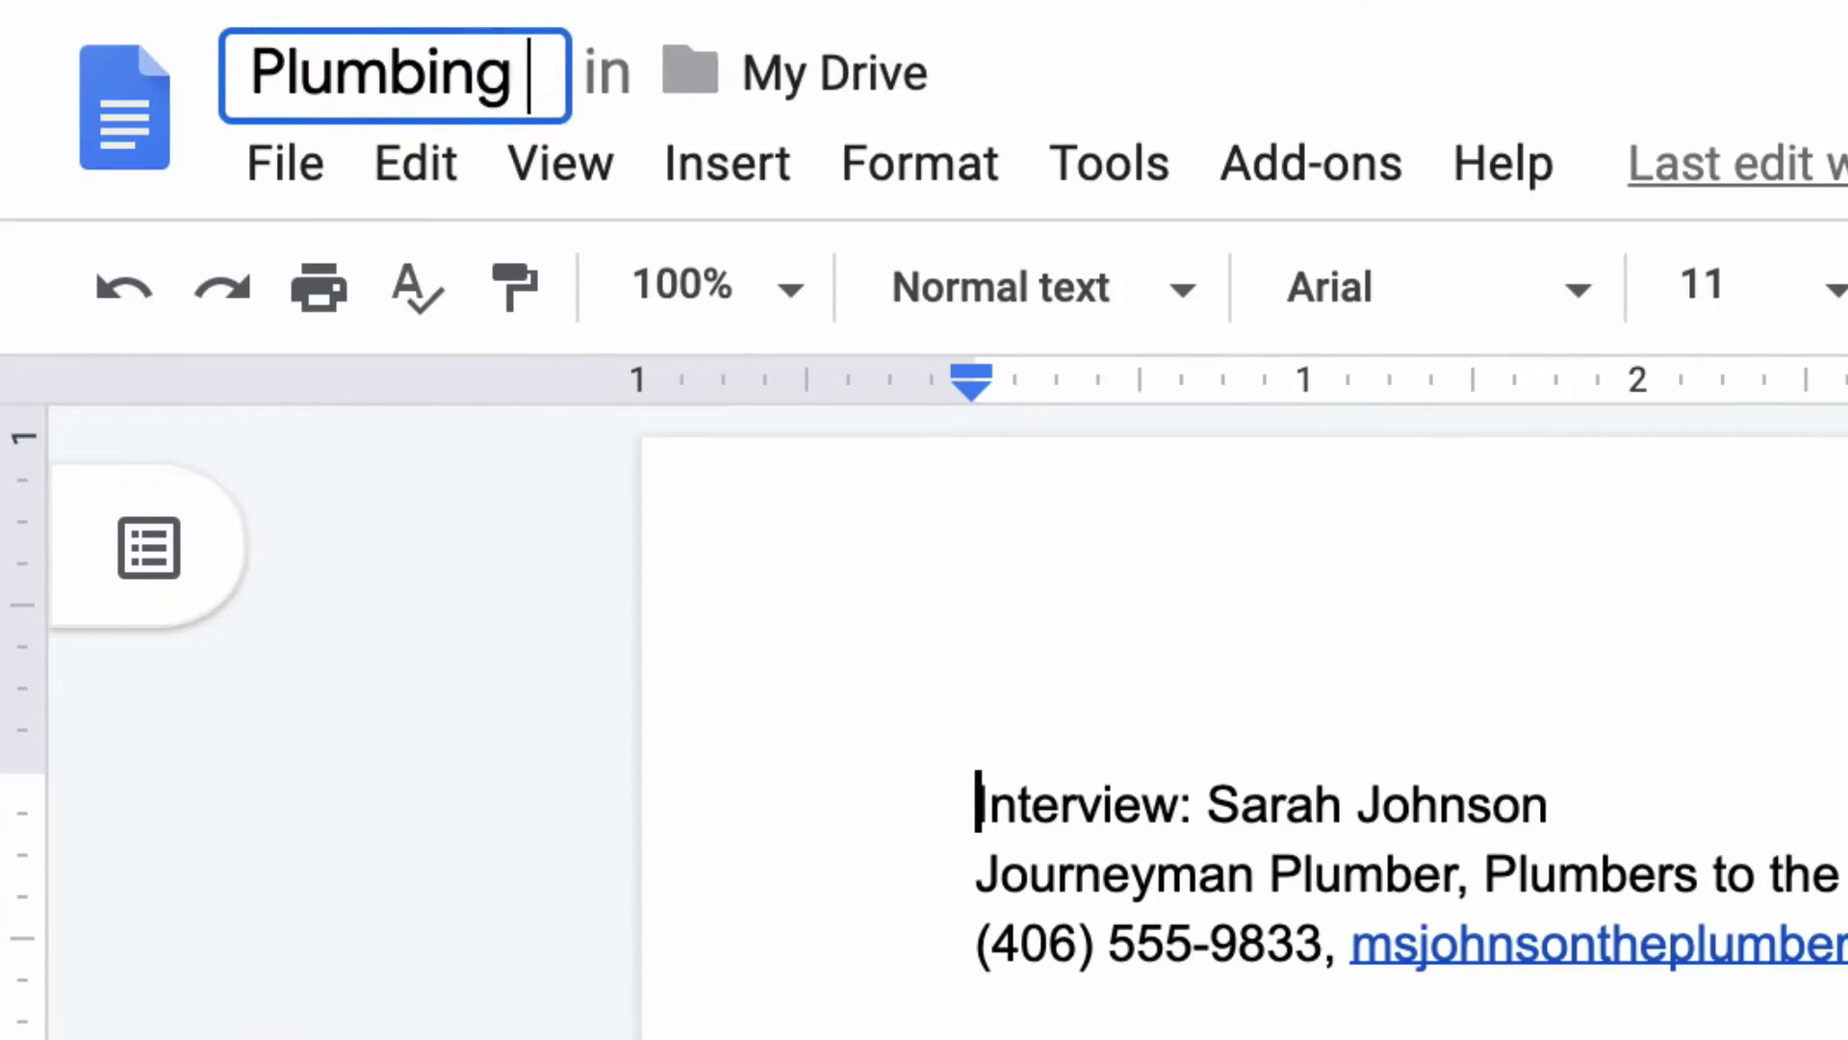
pyautogui.write('anager')
pyautogui.press('Return')
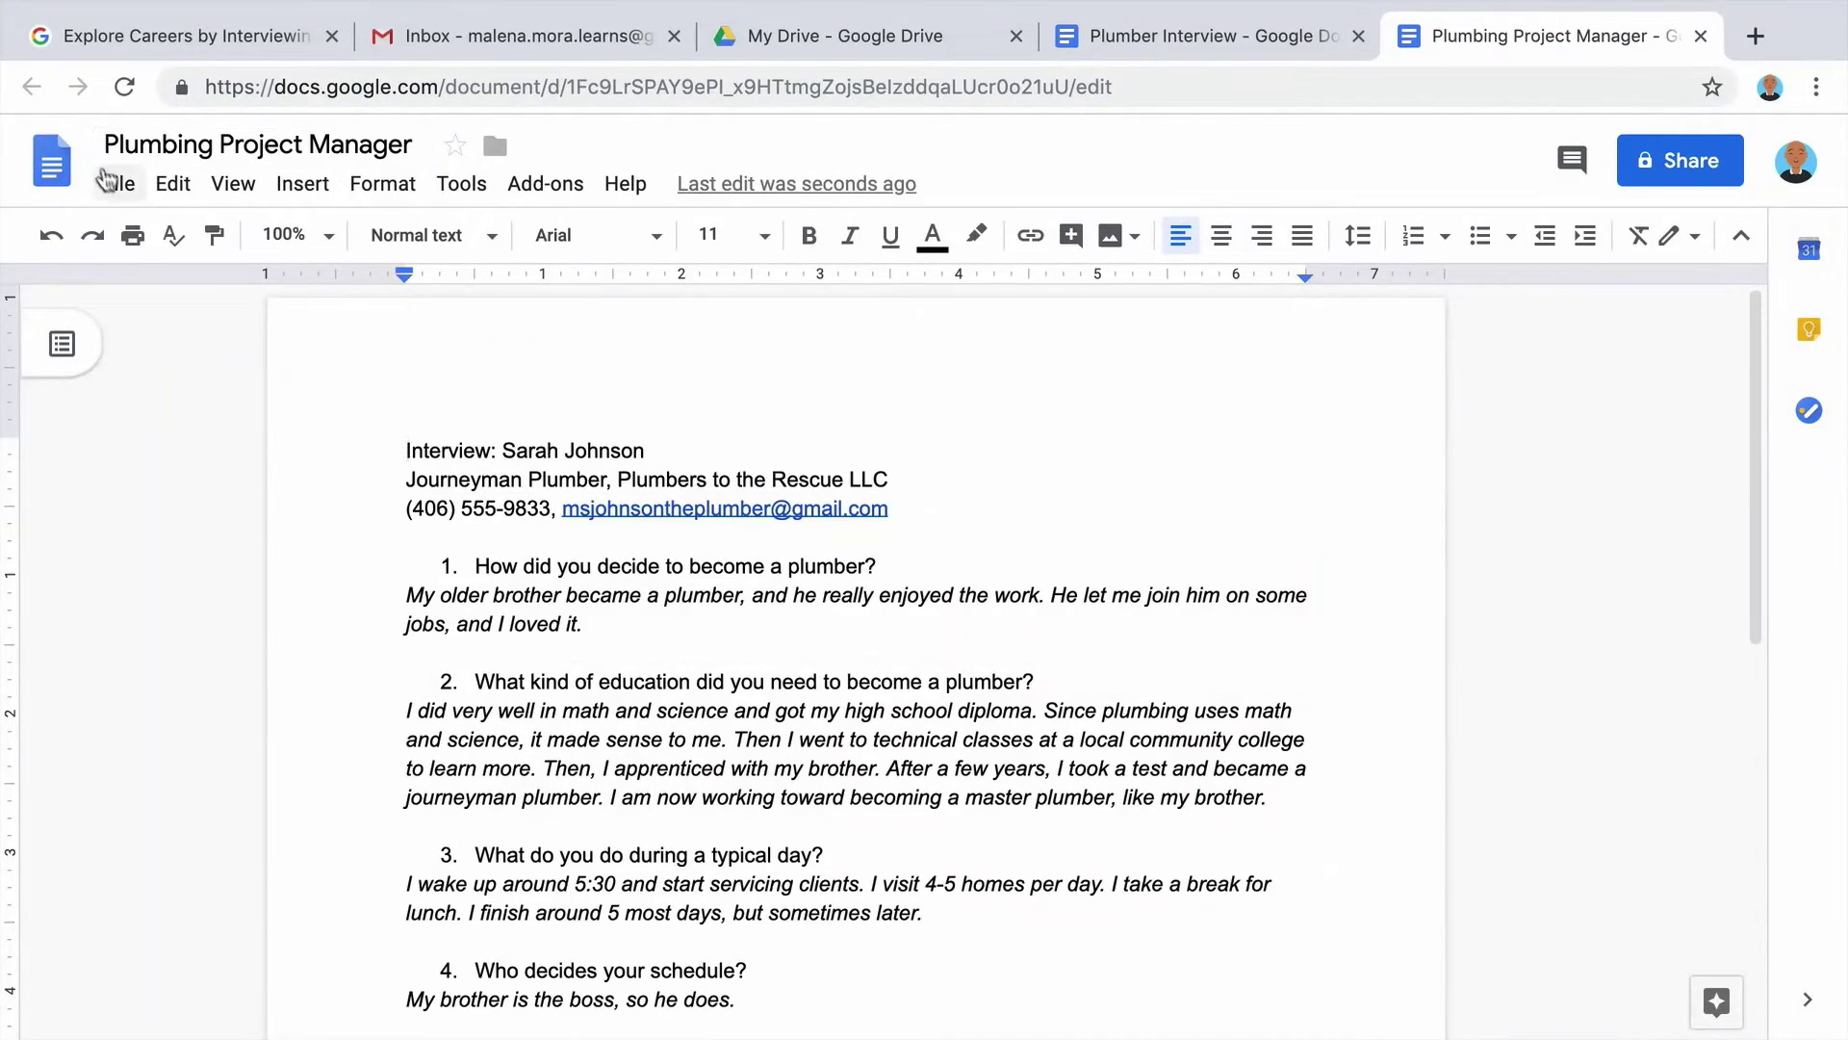
# Replace the interviewee's name, title 'Project Manager, EZ Pipes and Plumbing', phone number and e-mail.
pyautogui.moveTo(637, 451); pyautogui.dragTo(517, 451)
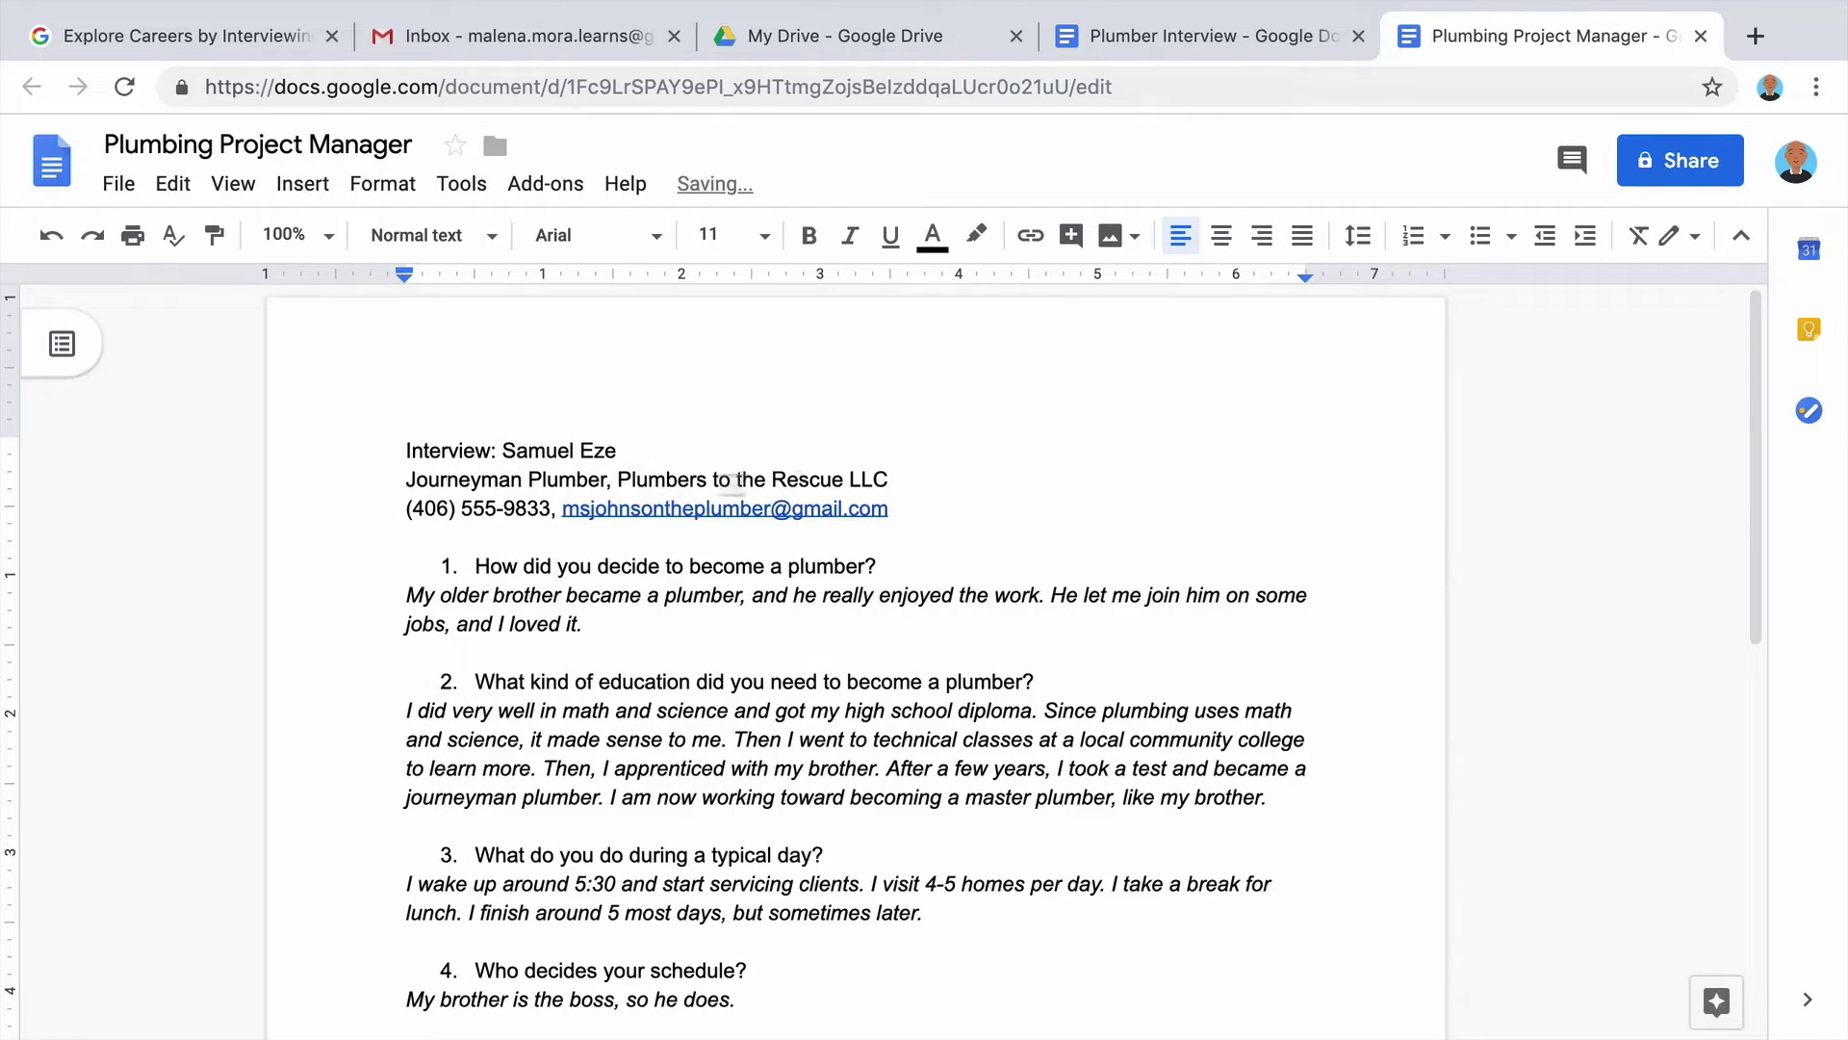
pyautogui.moveTo(907, 481); pyautogui.dragTo(405, 481)
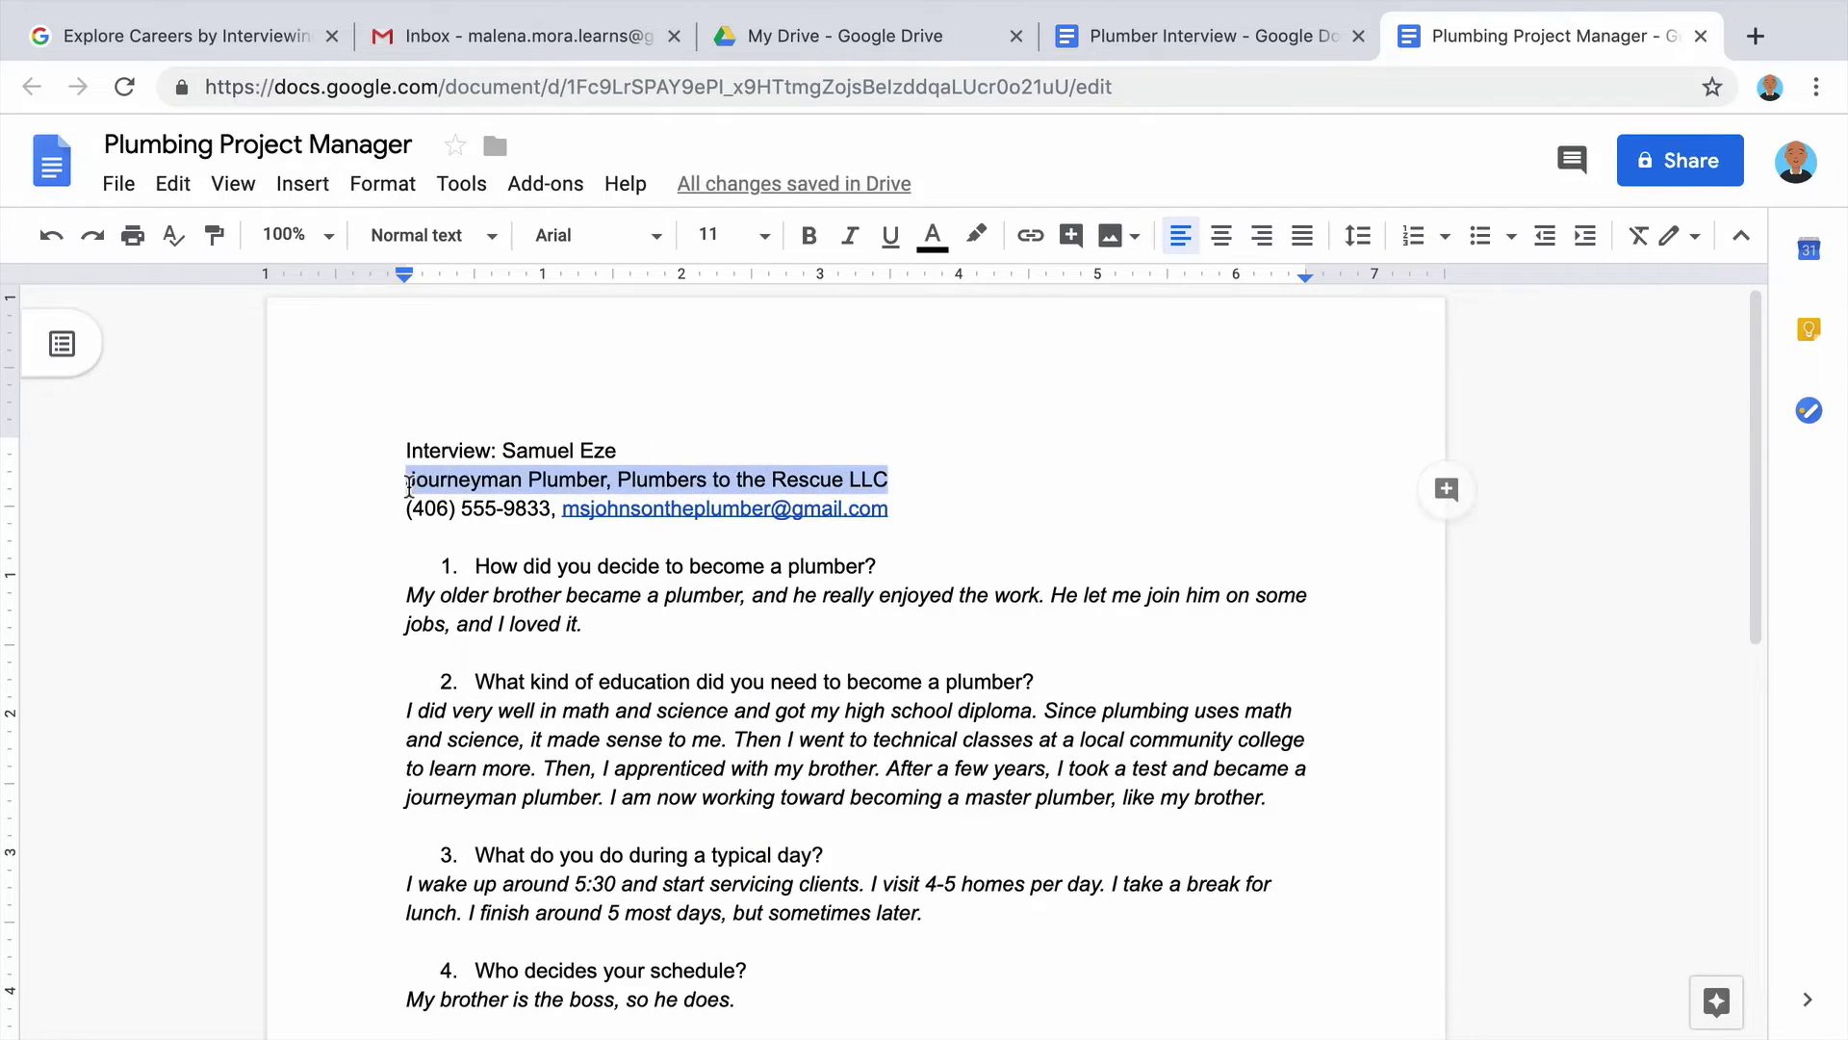
pyautogui.write('Project Manger, EZ Pipes')
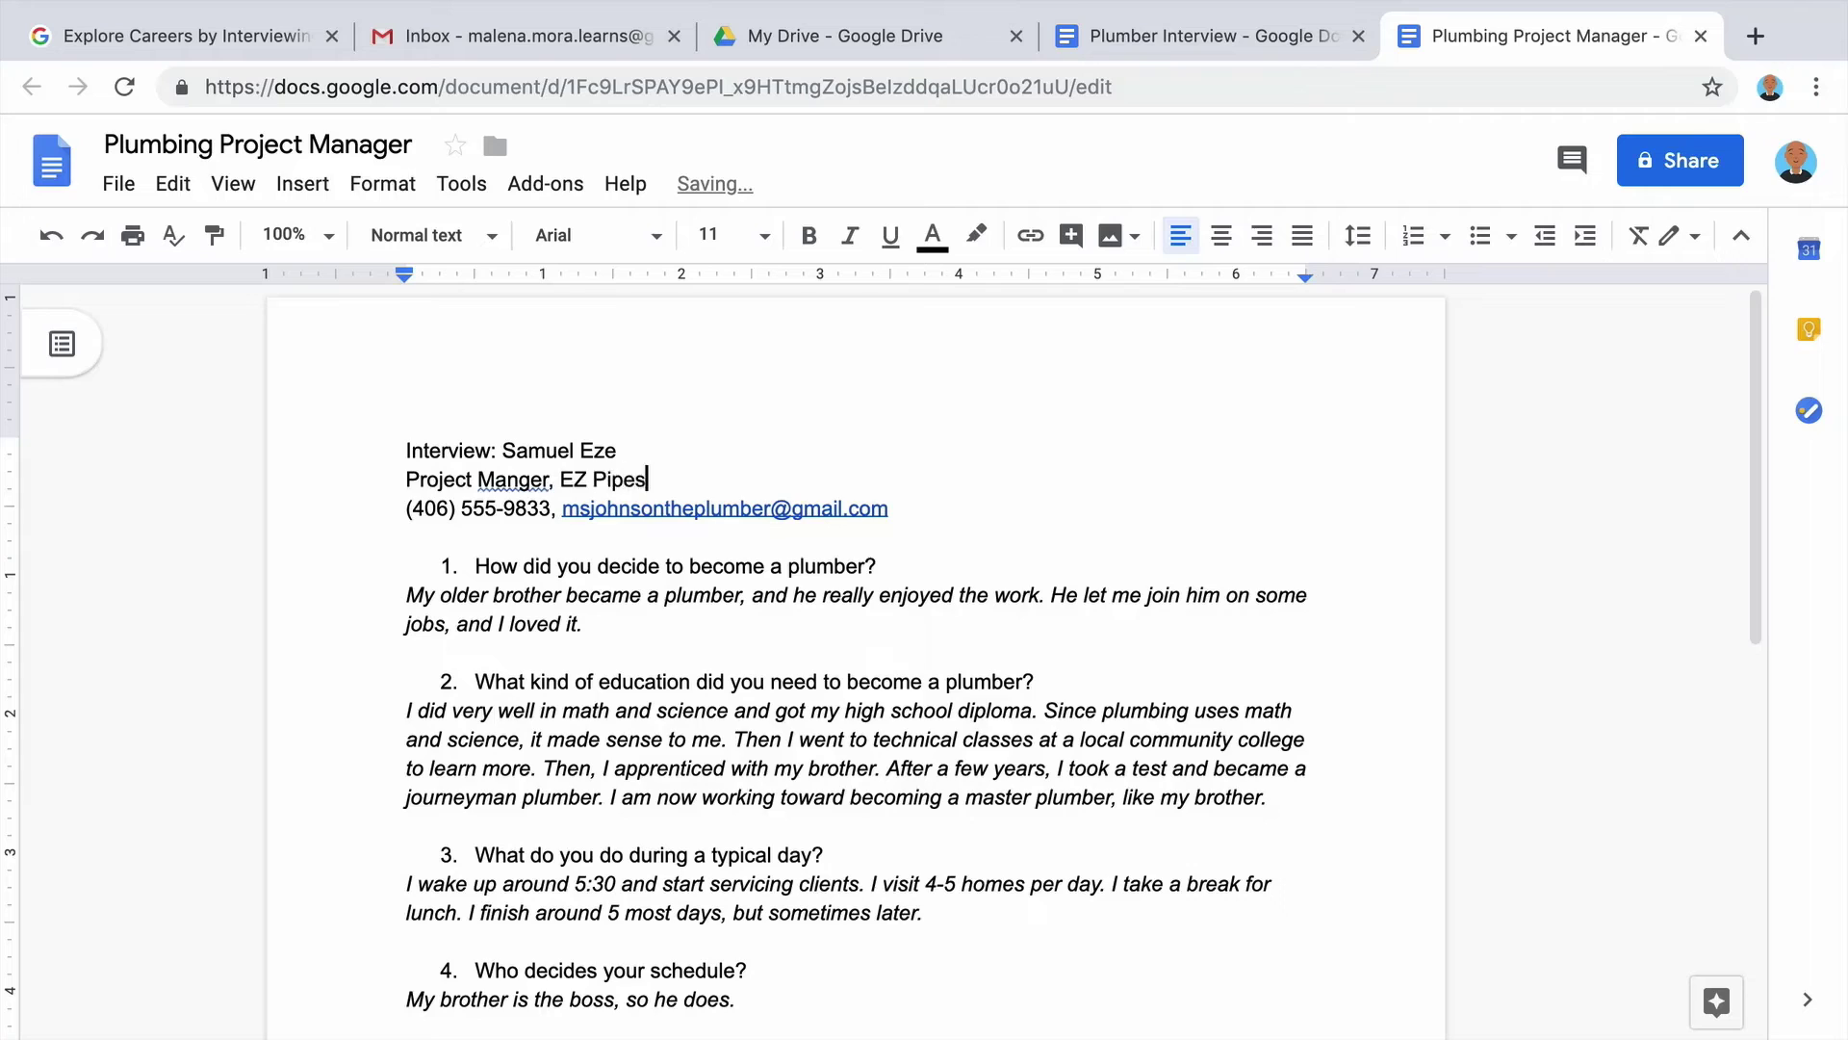
pyautogui.press('BackSpace')
pyautogui.press('BackSpace')
pyautogui.press('BackSpace')
pyautogui.press('BackSpace')
pyautogui.press('BackSpace')
pyautogui.press('BackSpace')
pyautogui.press('BackSpace')
pyautogui.press('BackSpace')
pyautogui.press('BackSpace')
pyautogui.press('BackSpace')
pyautogui.press('BackSpace')
pyautogui.press('BackSpace')
pyautogui.press('BackSpace')
pyautogui.write('ager, EZ Pipes and Plumbing')
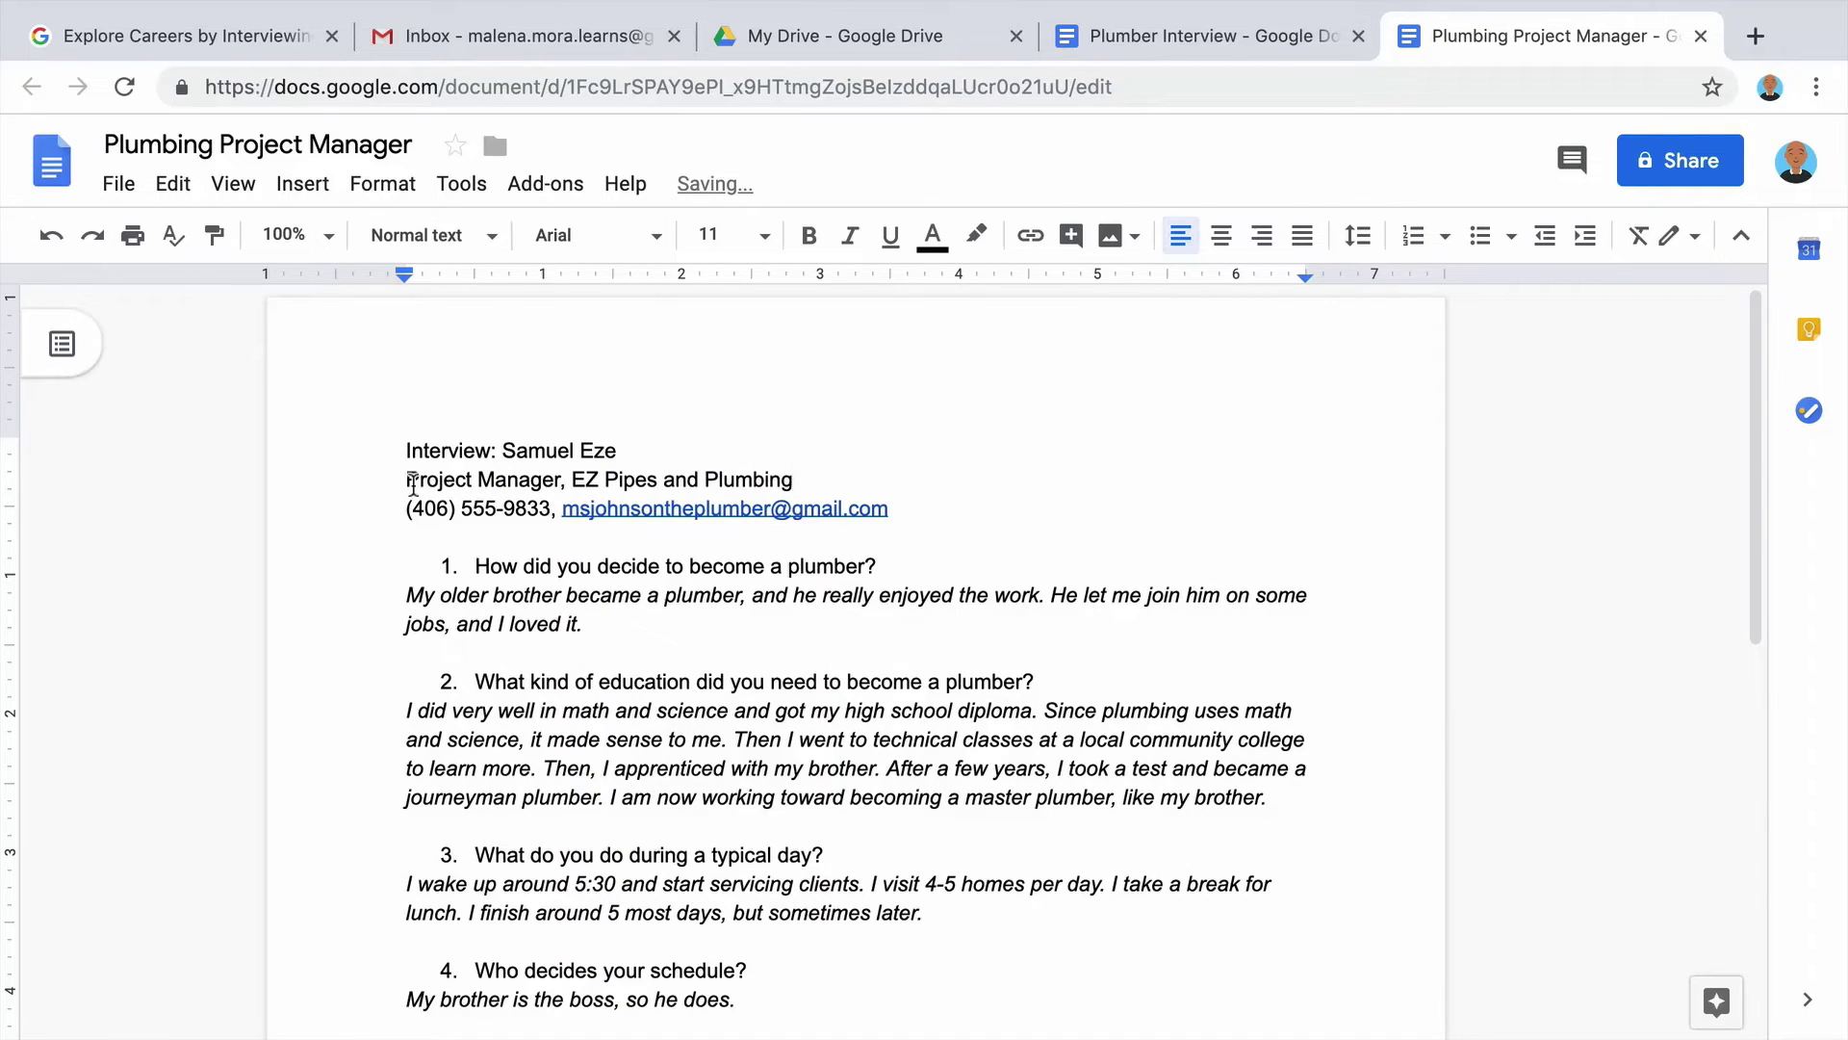
pyautogui.moveTo(890, 510); pyautogui.dragTo(415, 508)
pyautogui.write('910_')
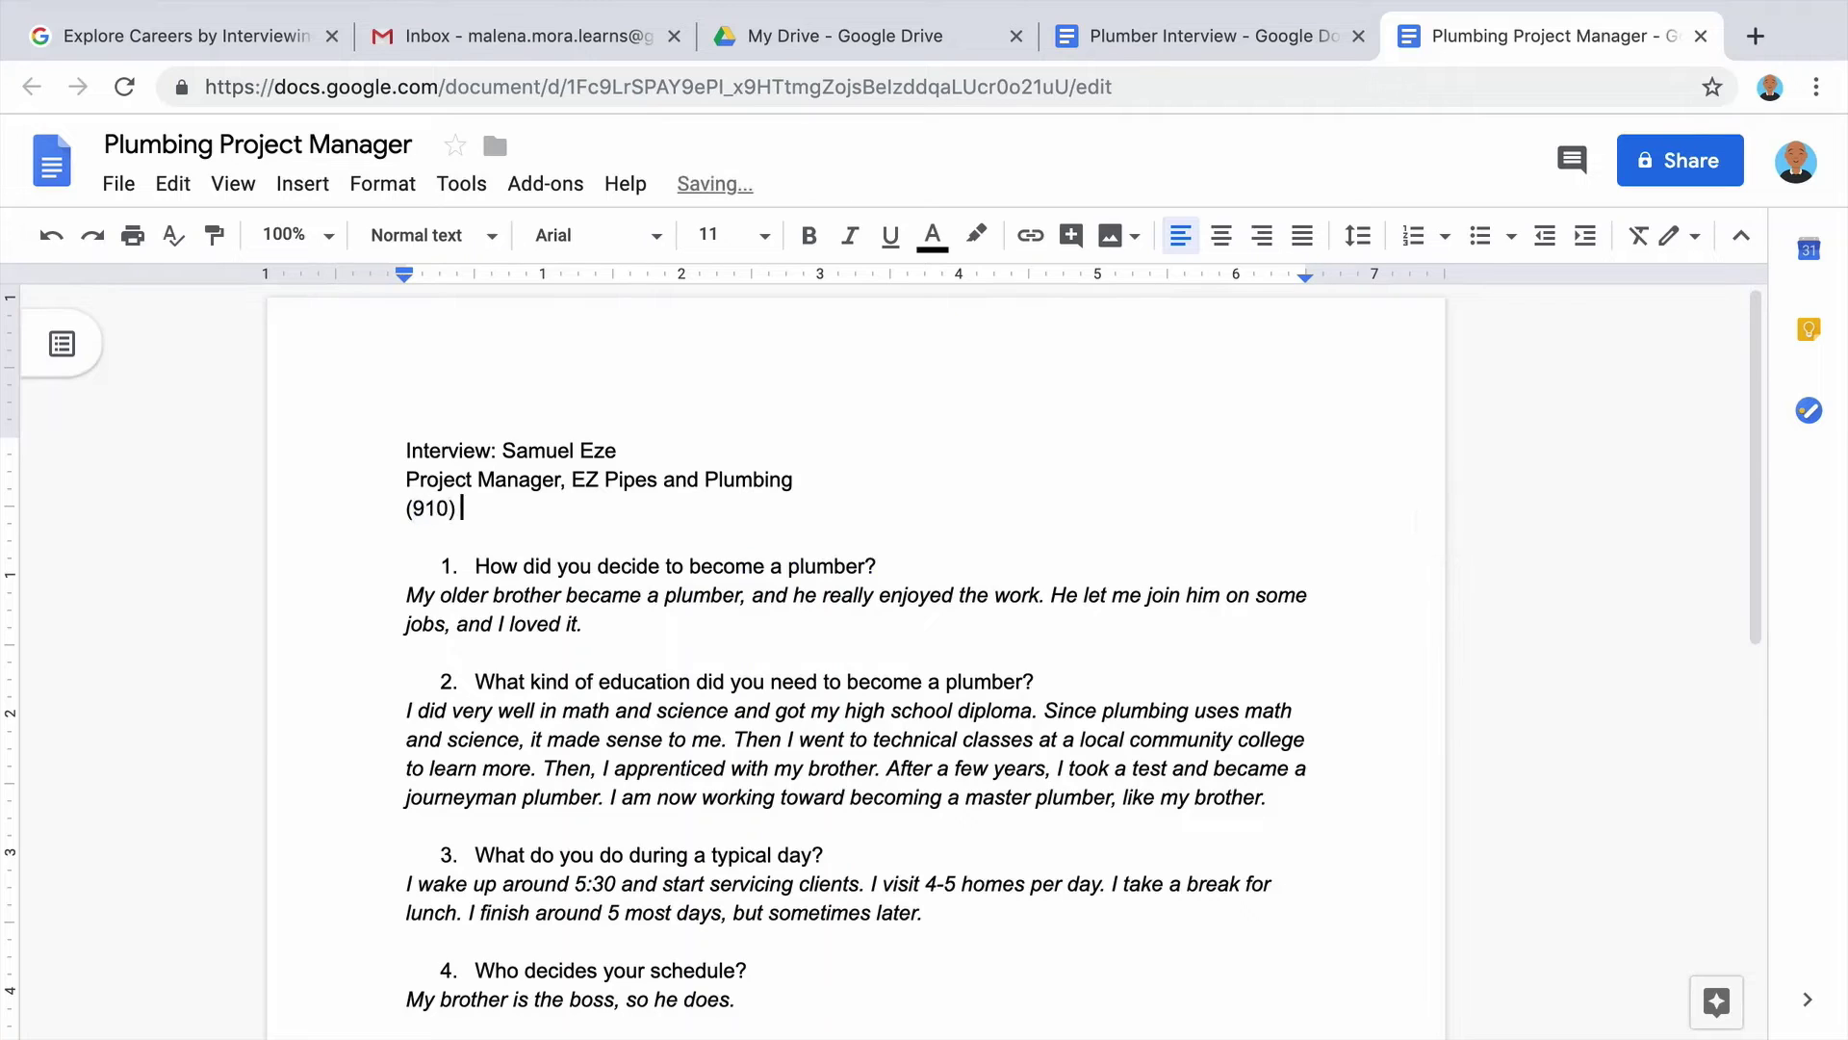
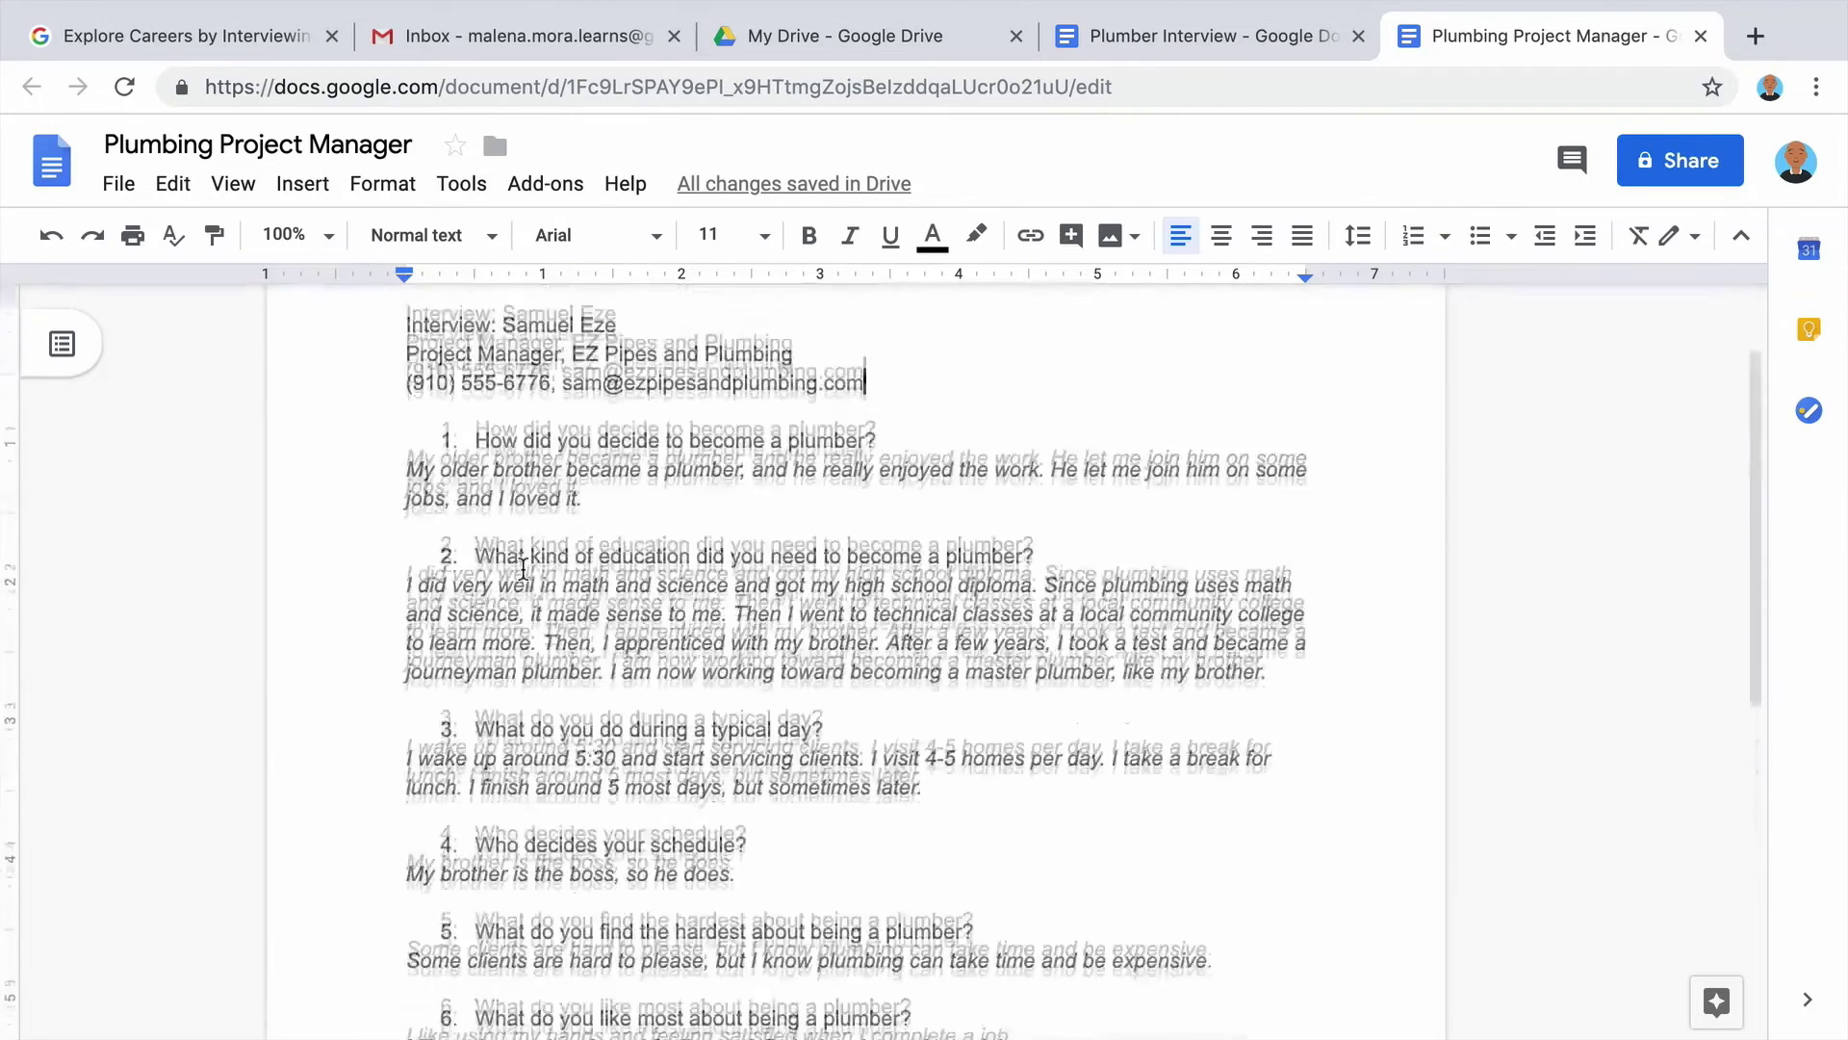
# Delete the plumber's answers to all eight interview questions.
pyautogui.press('BackSpace')
pyautogui.moveTo(1299, 665); pyautogui.dragTo(404, 578)
pyautogui.press('BackSpace')
pyautogui.moveTo(924, 706); pyautogui.dragTo(405, 668)
pyautogui.press('BackSpace')
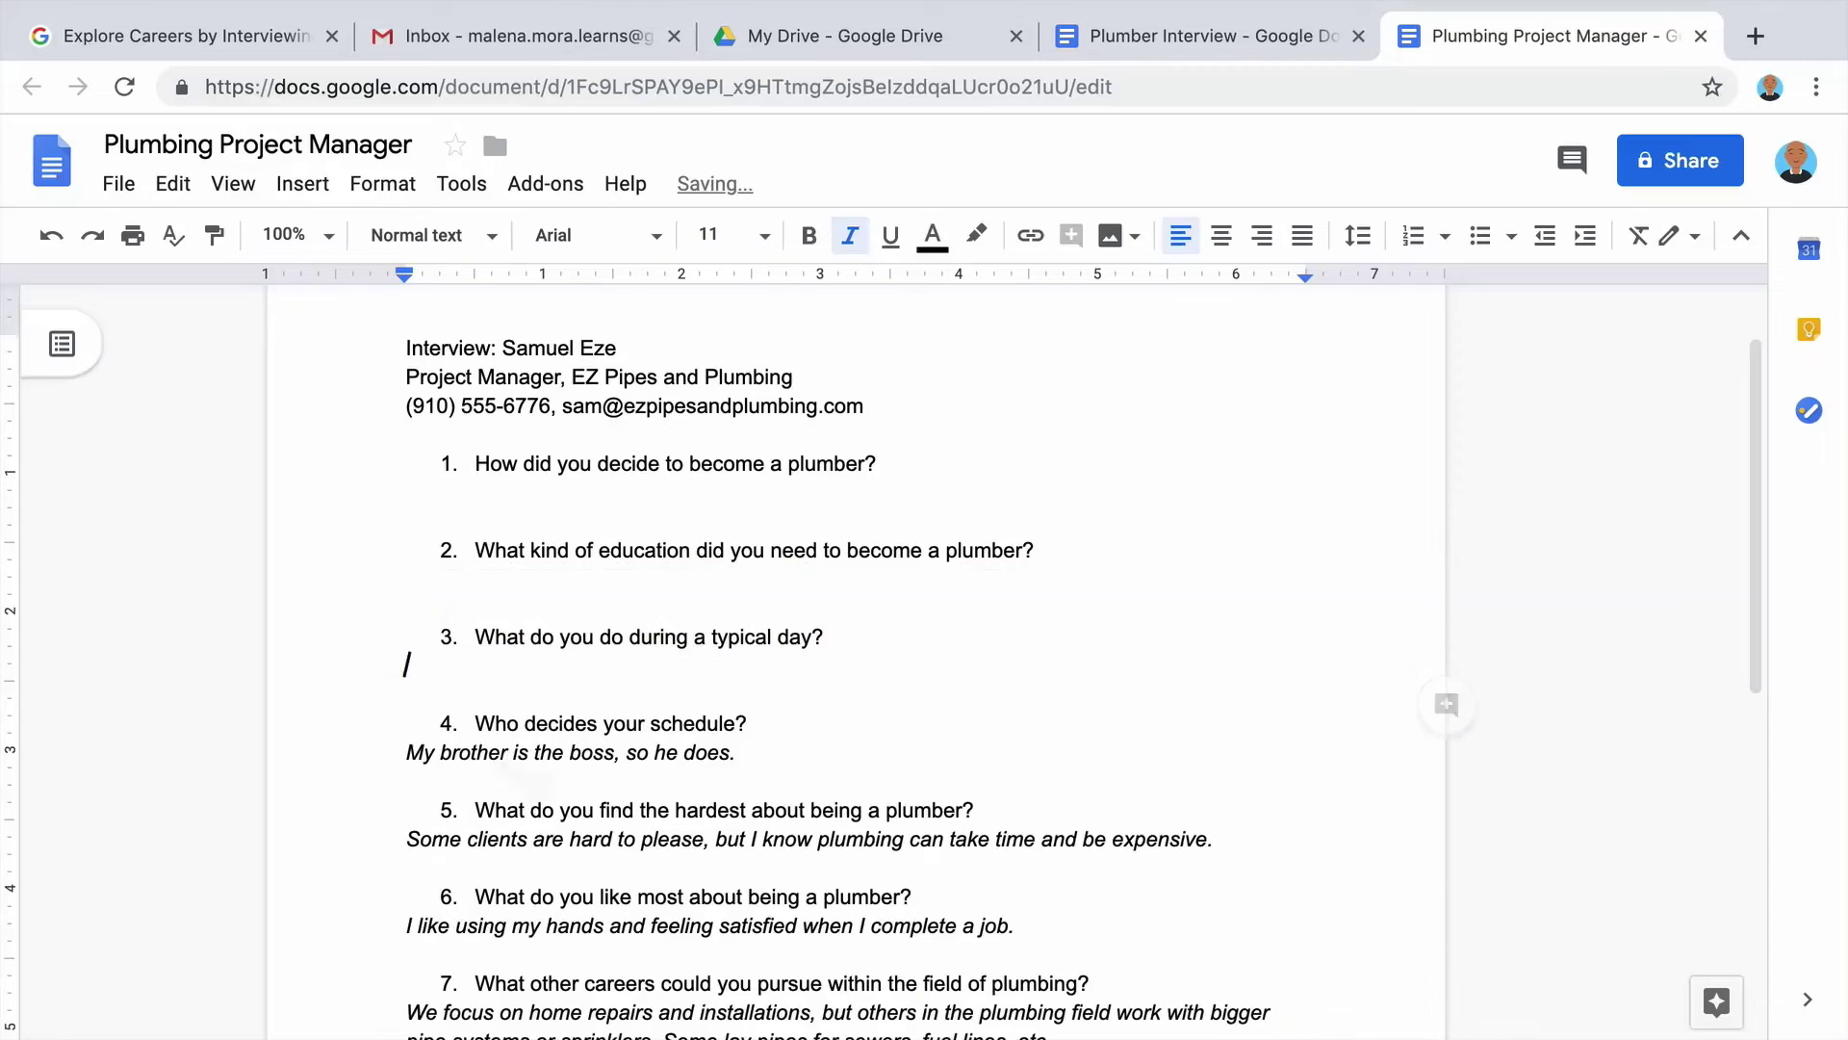
pyautogui.moveTo(736, 755); pyautogui.dragTo(404, 755)
pyautogui.press('BackSpace')
pyautogui.moveTo(1213, 839); pyautogui.dragTo(392, 833)
pyautogui.press('BackSpace')
pyautogui.scroll(-5, 1036, 429)
pyautogui.moveTo(1036, 429); pyautogui.dragTo(404, 430)
pyautogui.press('BackSpace')
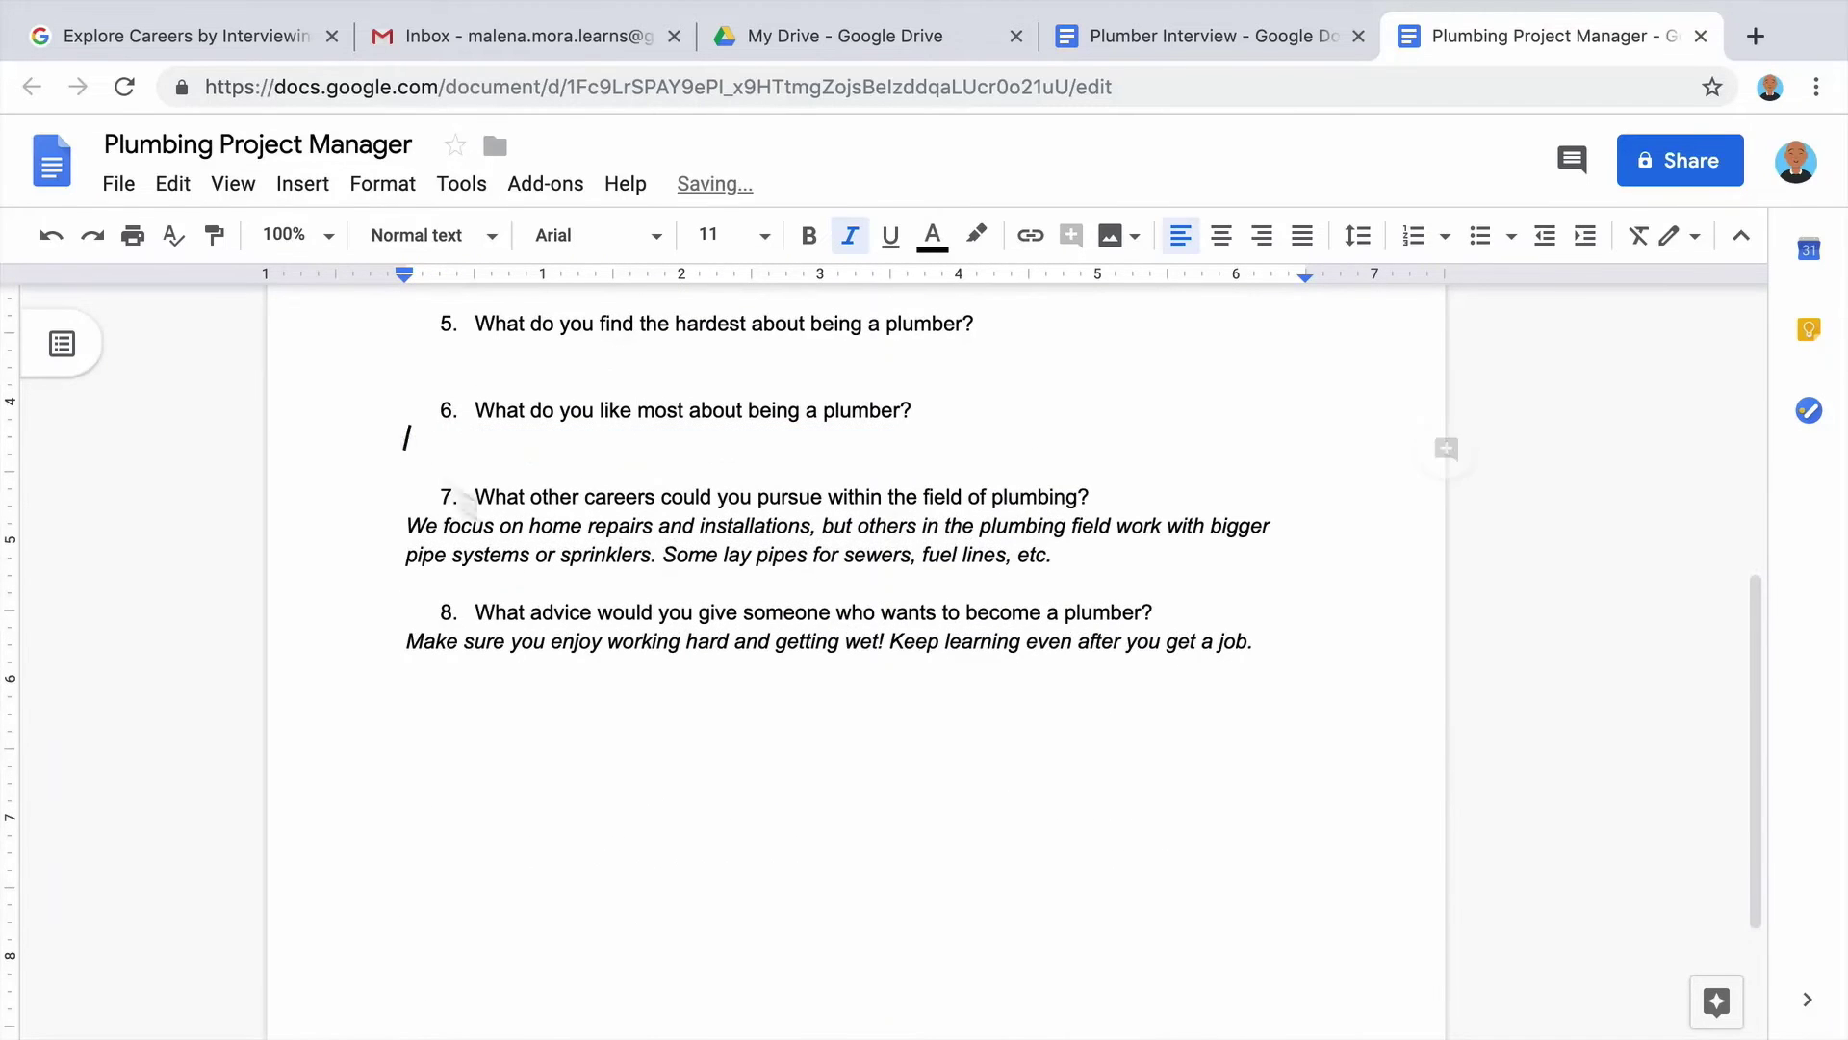
pyautogui.moveTo(1051, 549); pyautogui.dragTo(404, 520)
pyautogui.press('BackSpace')
pyautogui.moveTo(1252, 612); pyautogui.dragTo(419, 616)
pyautogui.press('BackSpace')
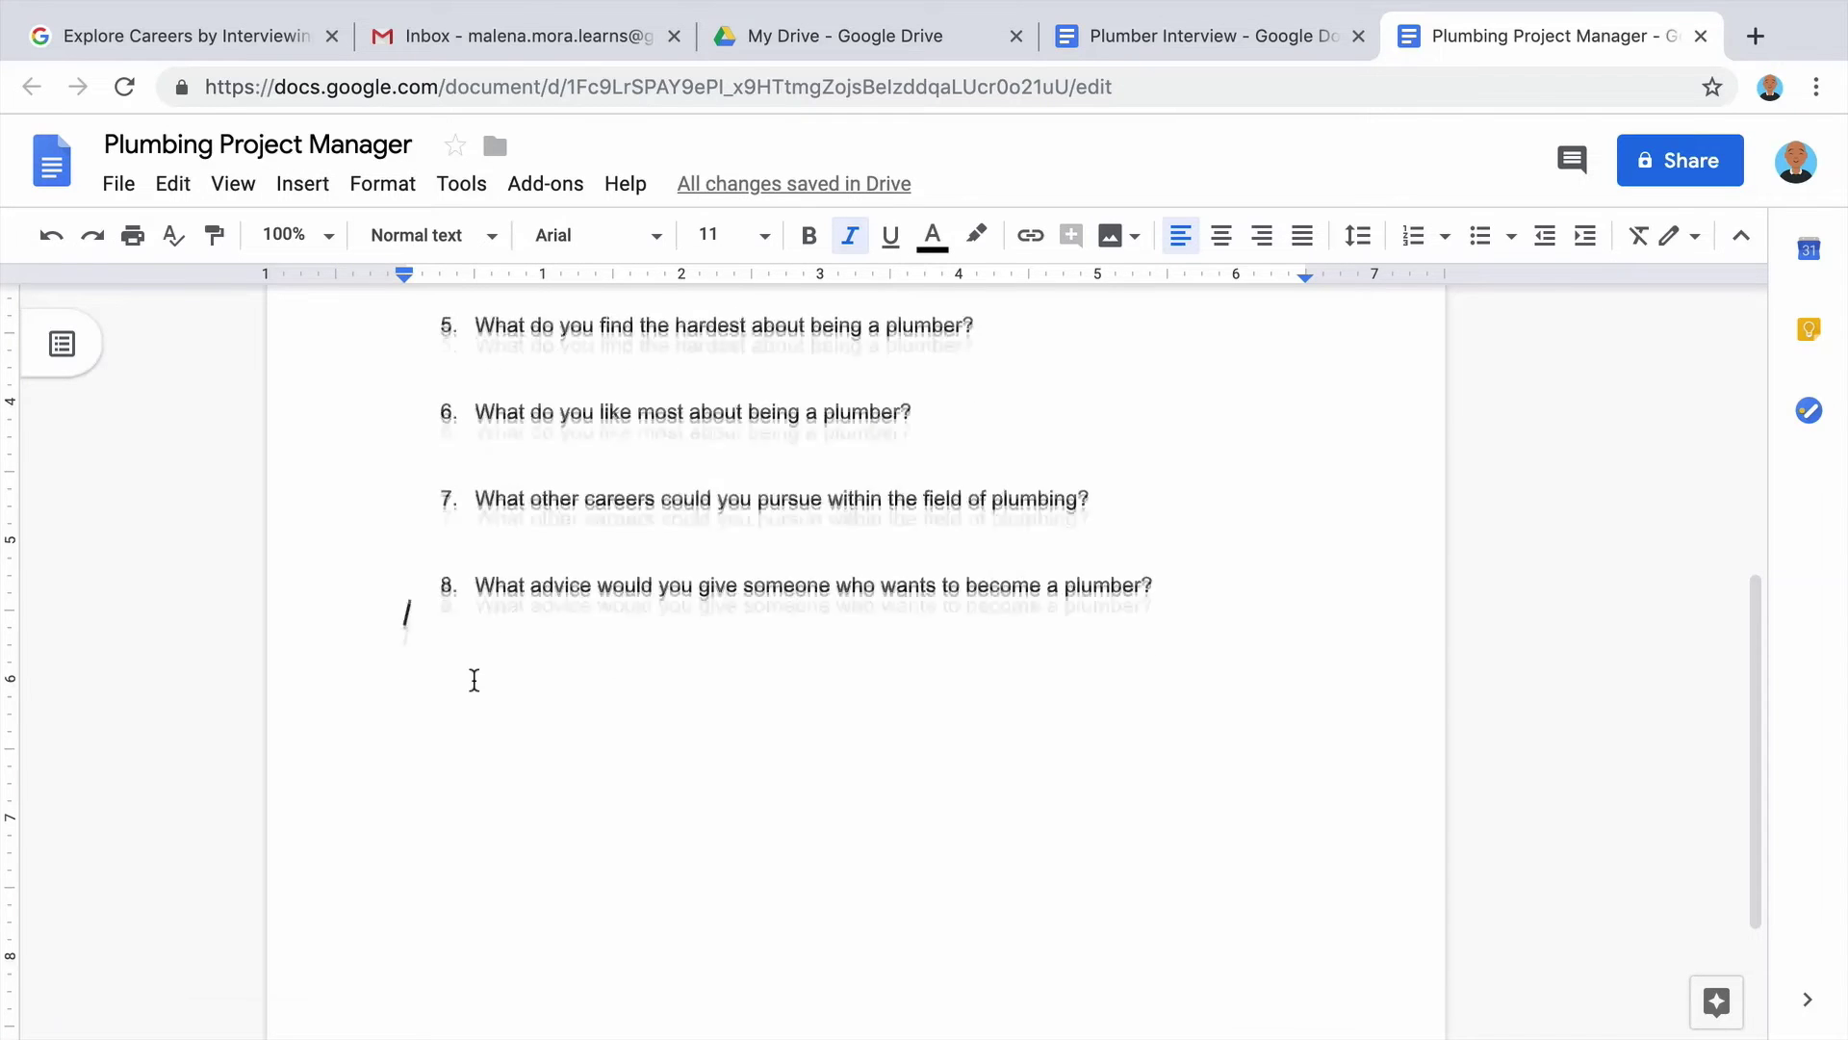
# Reword questions 1 and 2 to ask how to become a project manager and its requirements.
pyautogui.scroll(5, 475, 680)
pyautogui.moveTo(878, 488); pyautogui.dragTo(482, 496)
pyautogui.write('How did you become a project manager?')
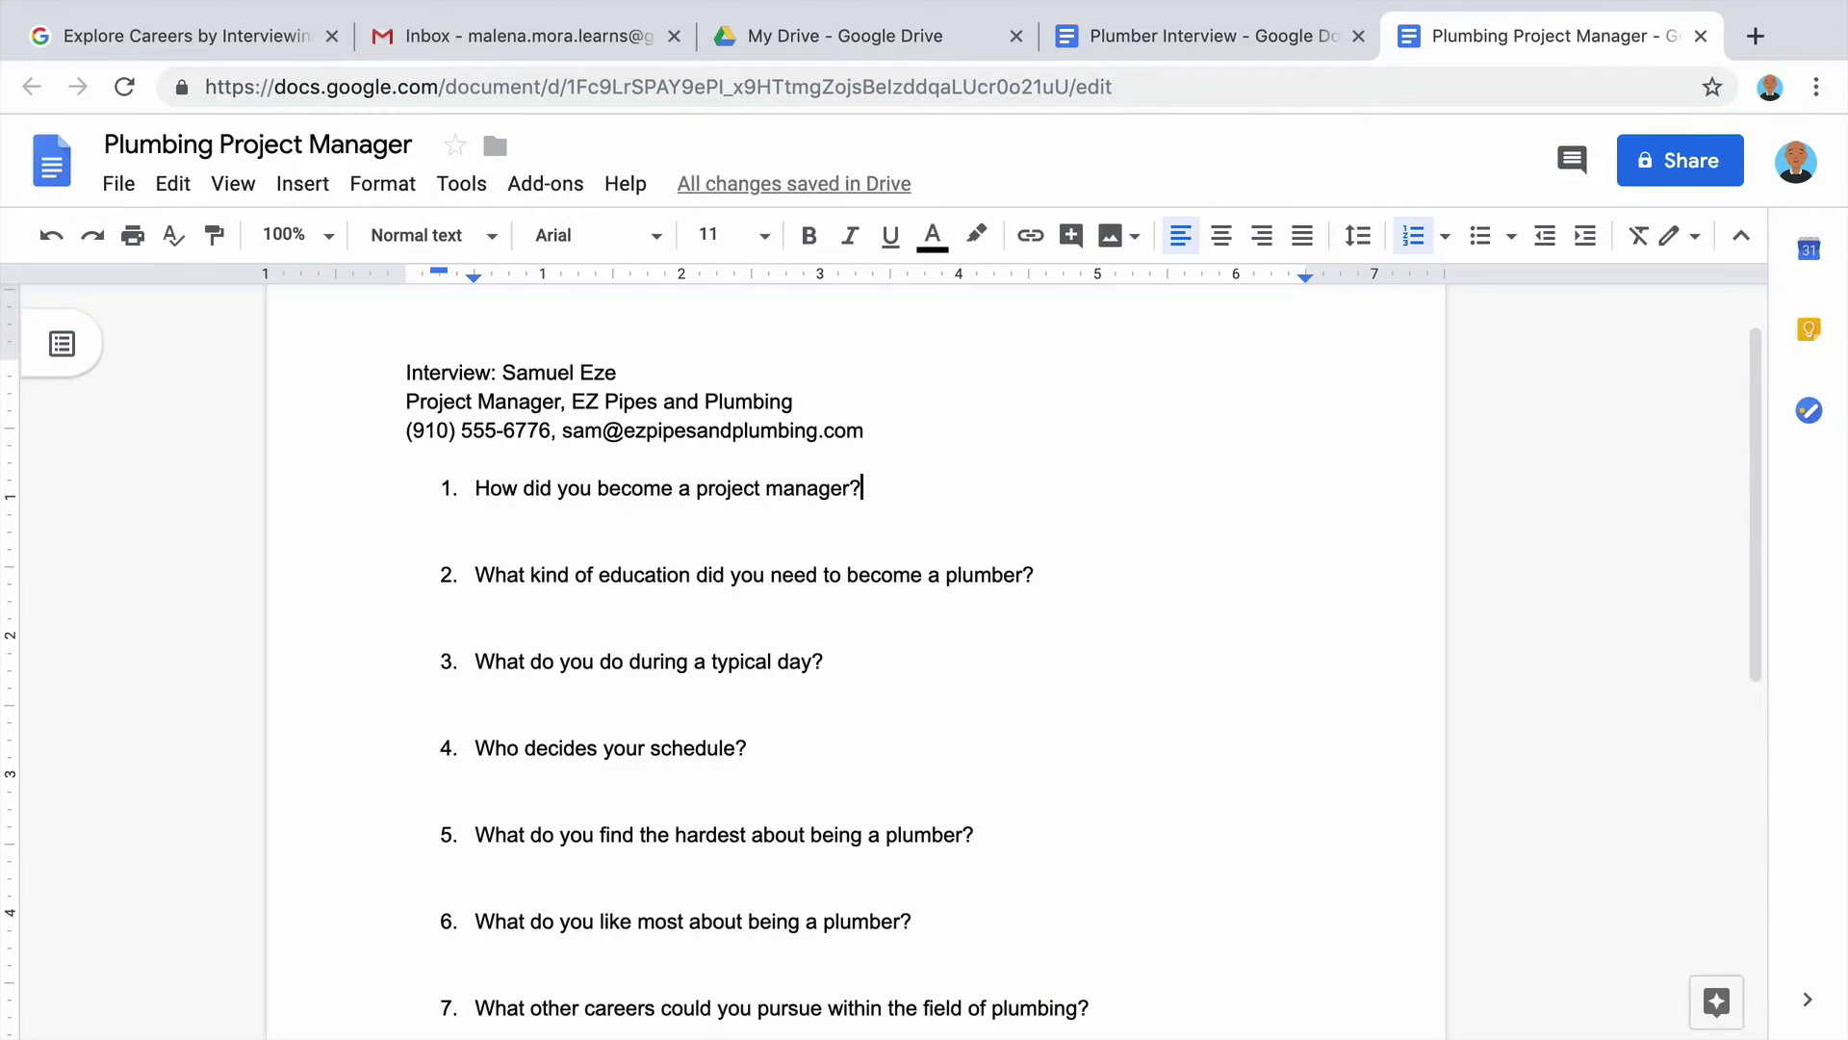
pyautogui.moveTo(1034, 575); pyautogui.dragTo(474, 570)
pyautogui.write('What are the ')
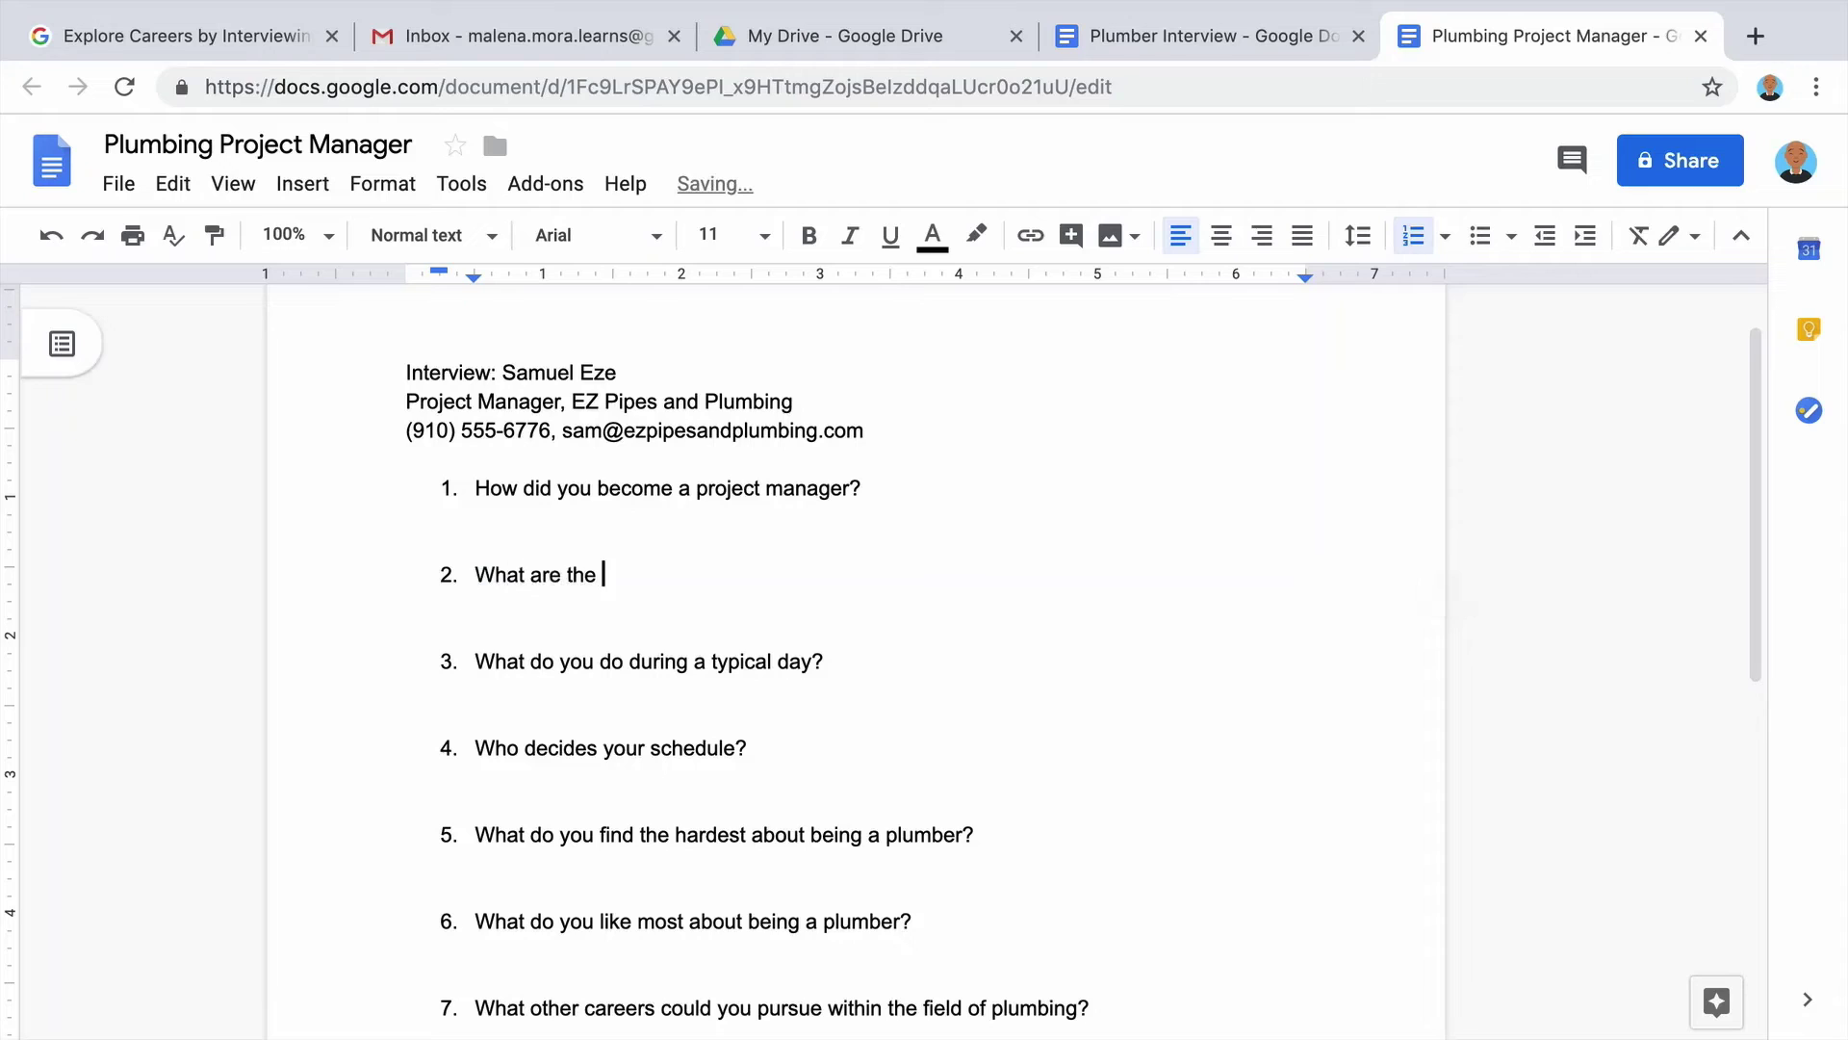
pyautogui.write('requirements for becomi')
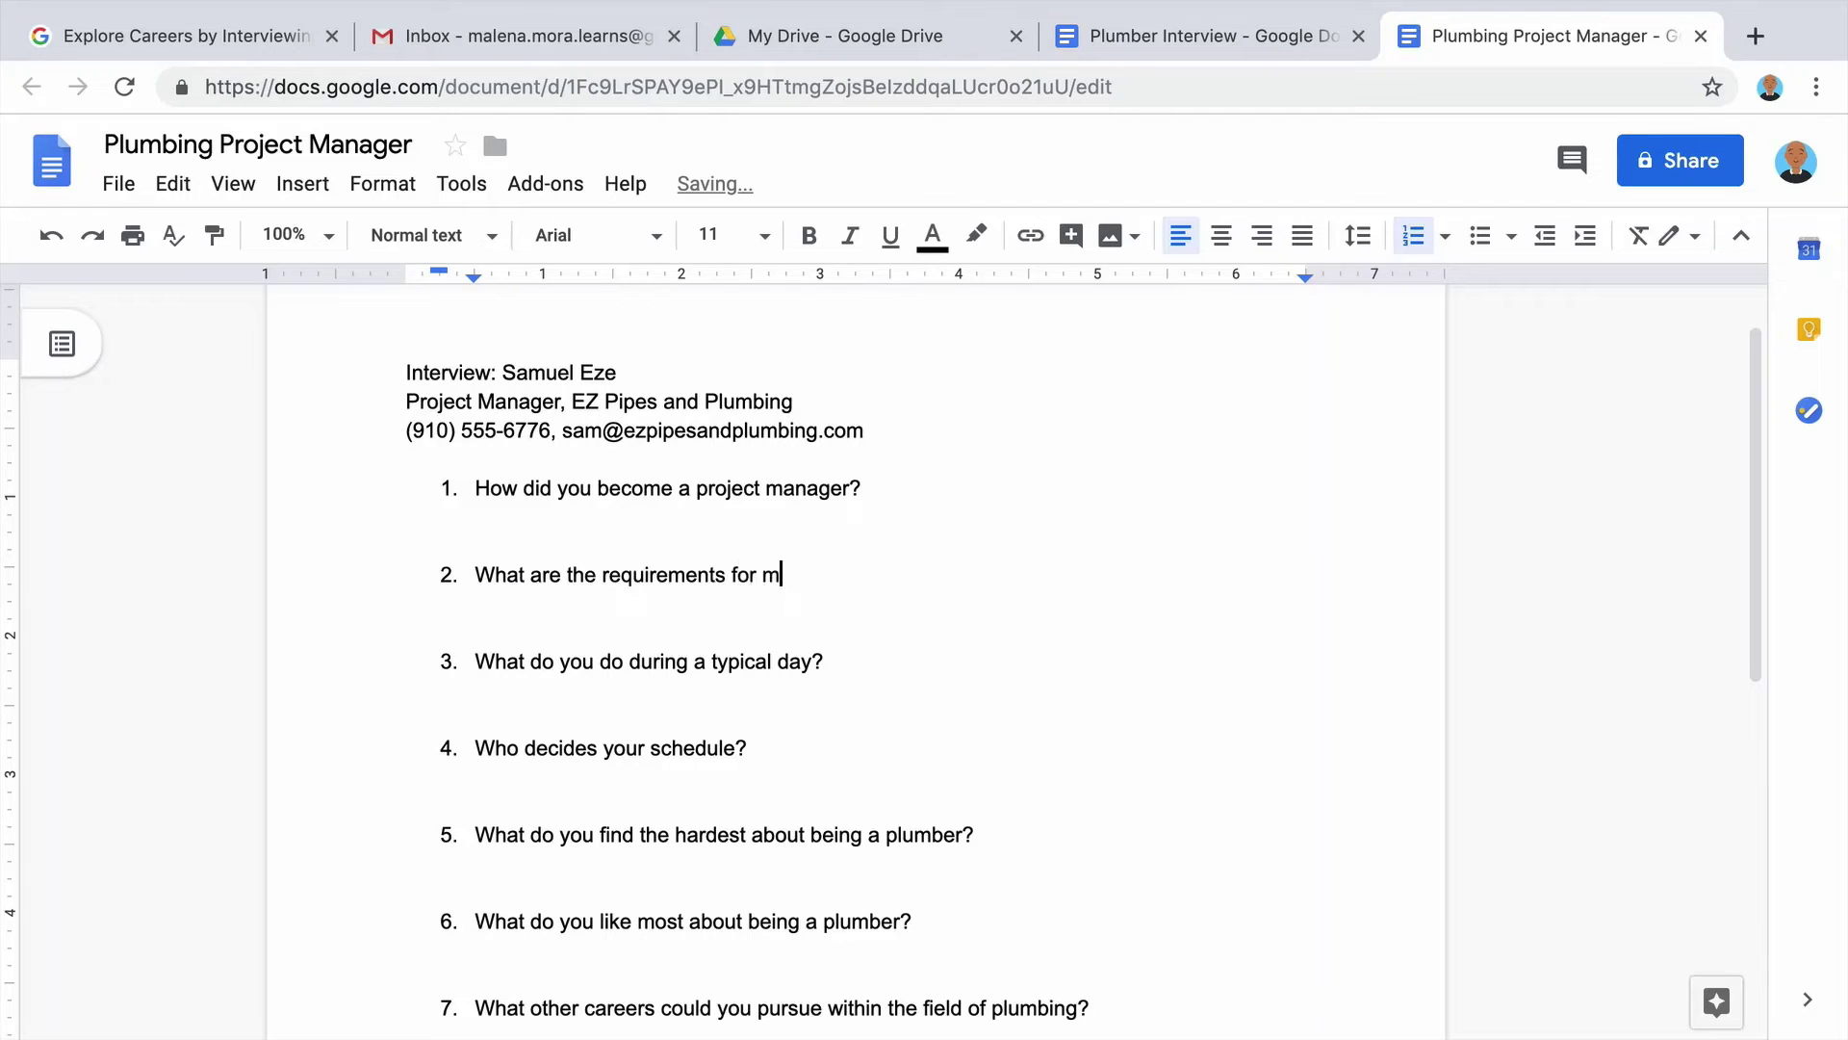
pyautogui.write('ng a project manager?')
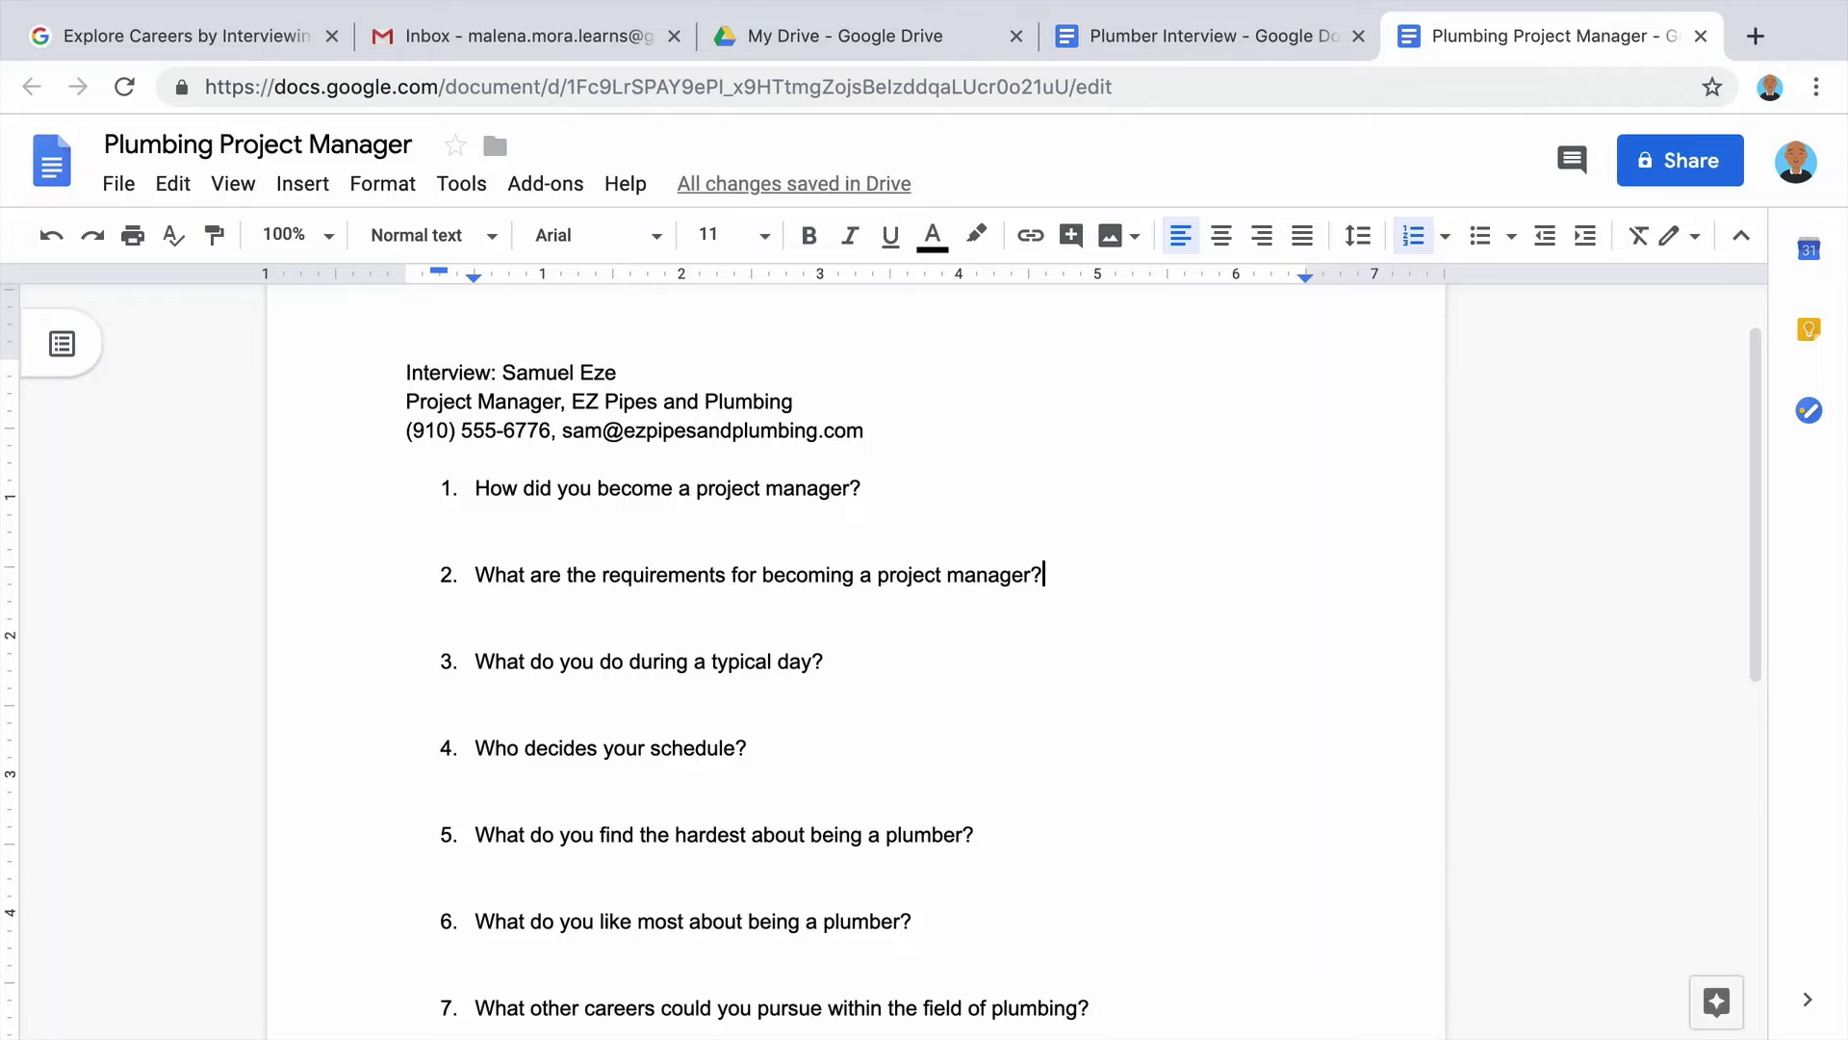
# Reword questions 5 and 6 to ask what's hardest and what they like most about project management.
pyautogui.scroll(-3, 854, 625)
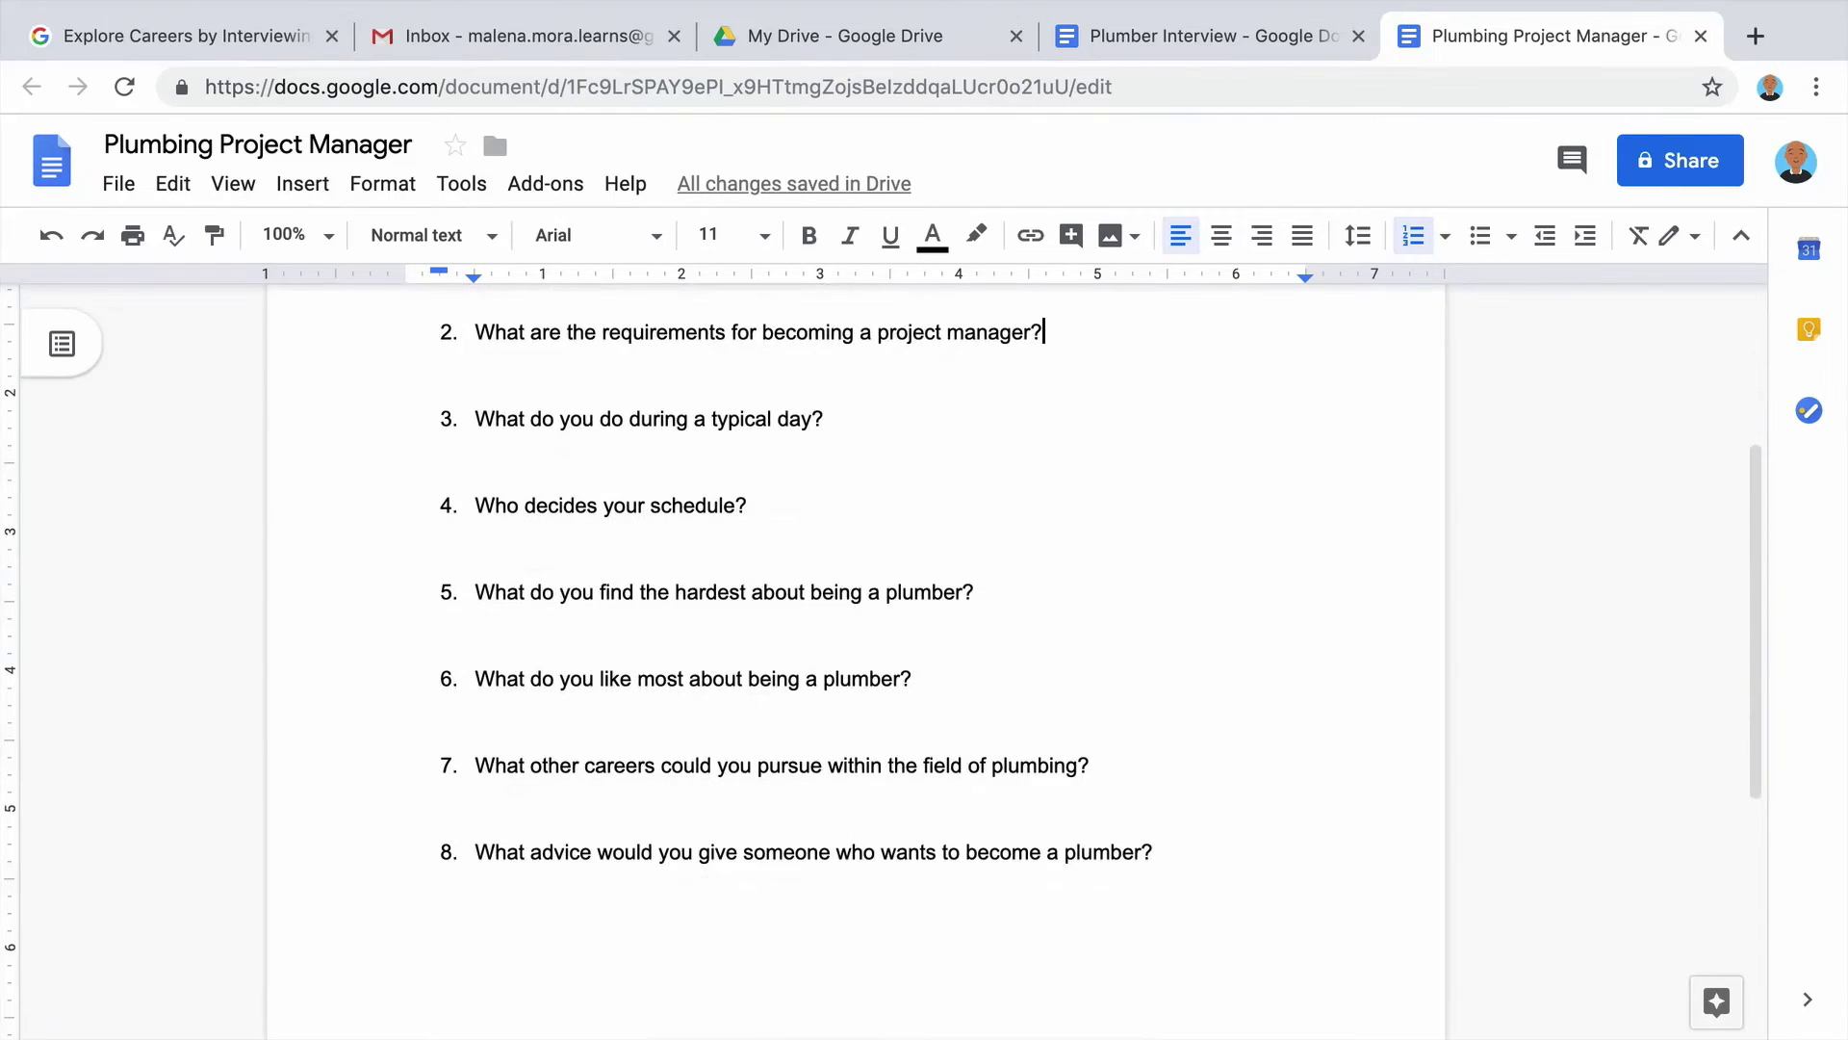
pyautogui.moveTo(1002, 598); pyautogui.dragTo(476, 597)
pyautogui.write('What do you find hardest')
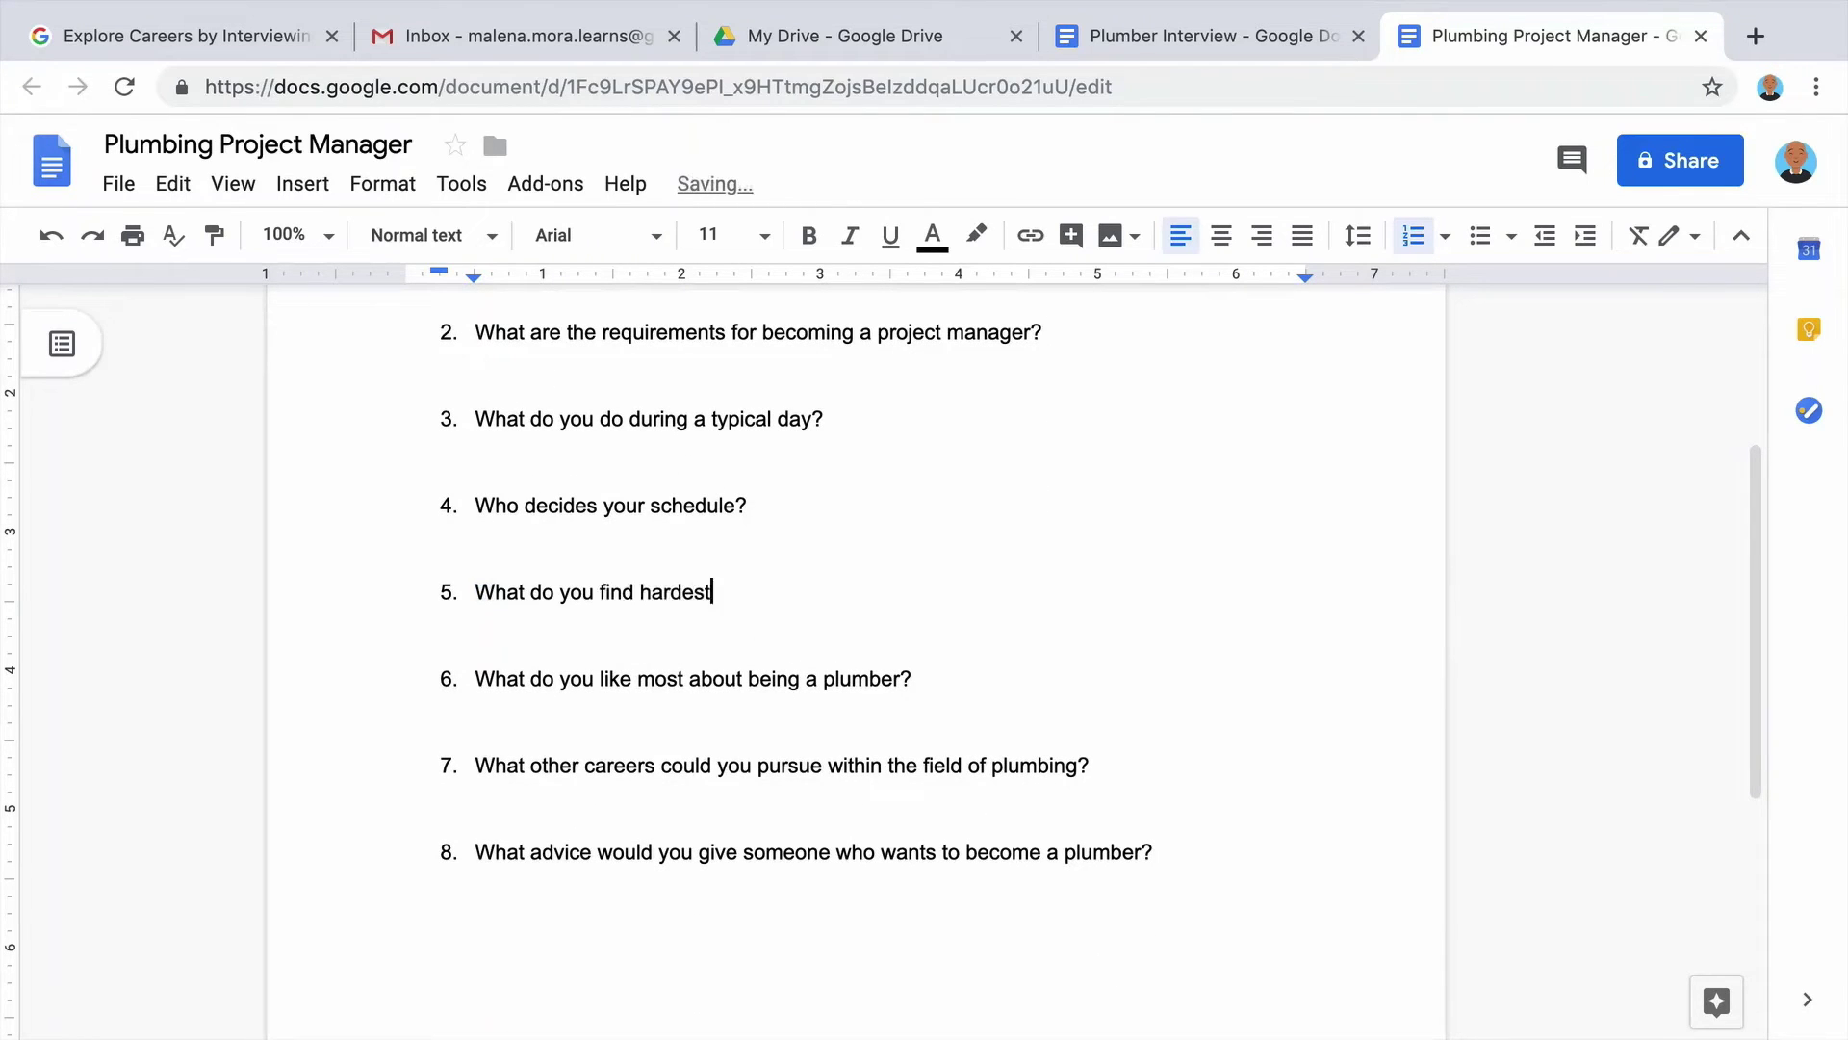
pyautogui.write(' about being a project manager?')
pyautogui.moveTo(911, 681); pyautogui.dragTo(471, 680)
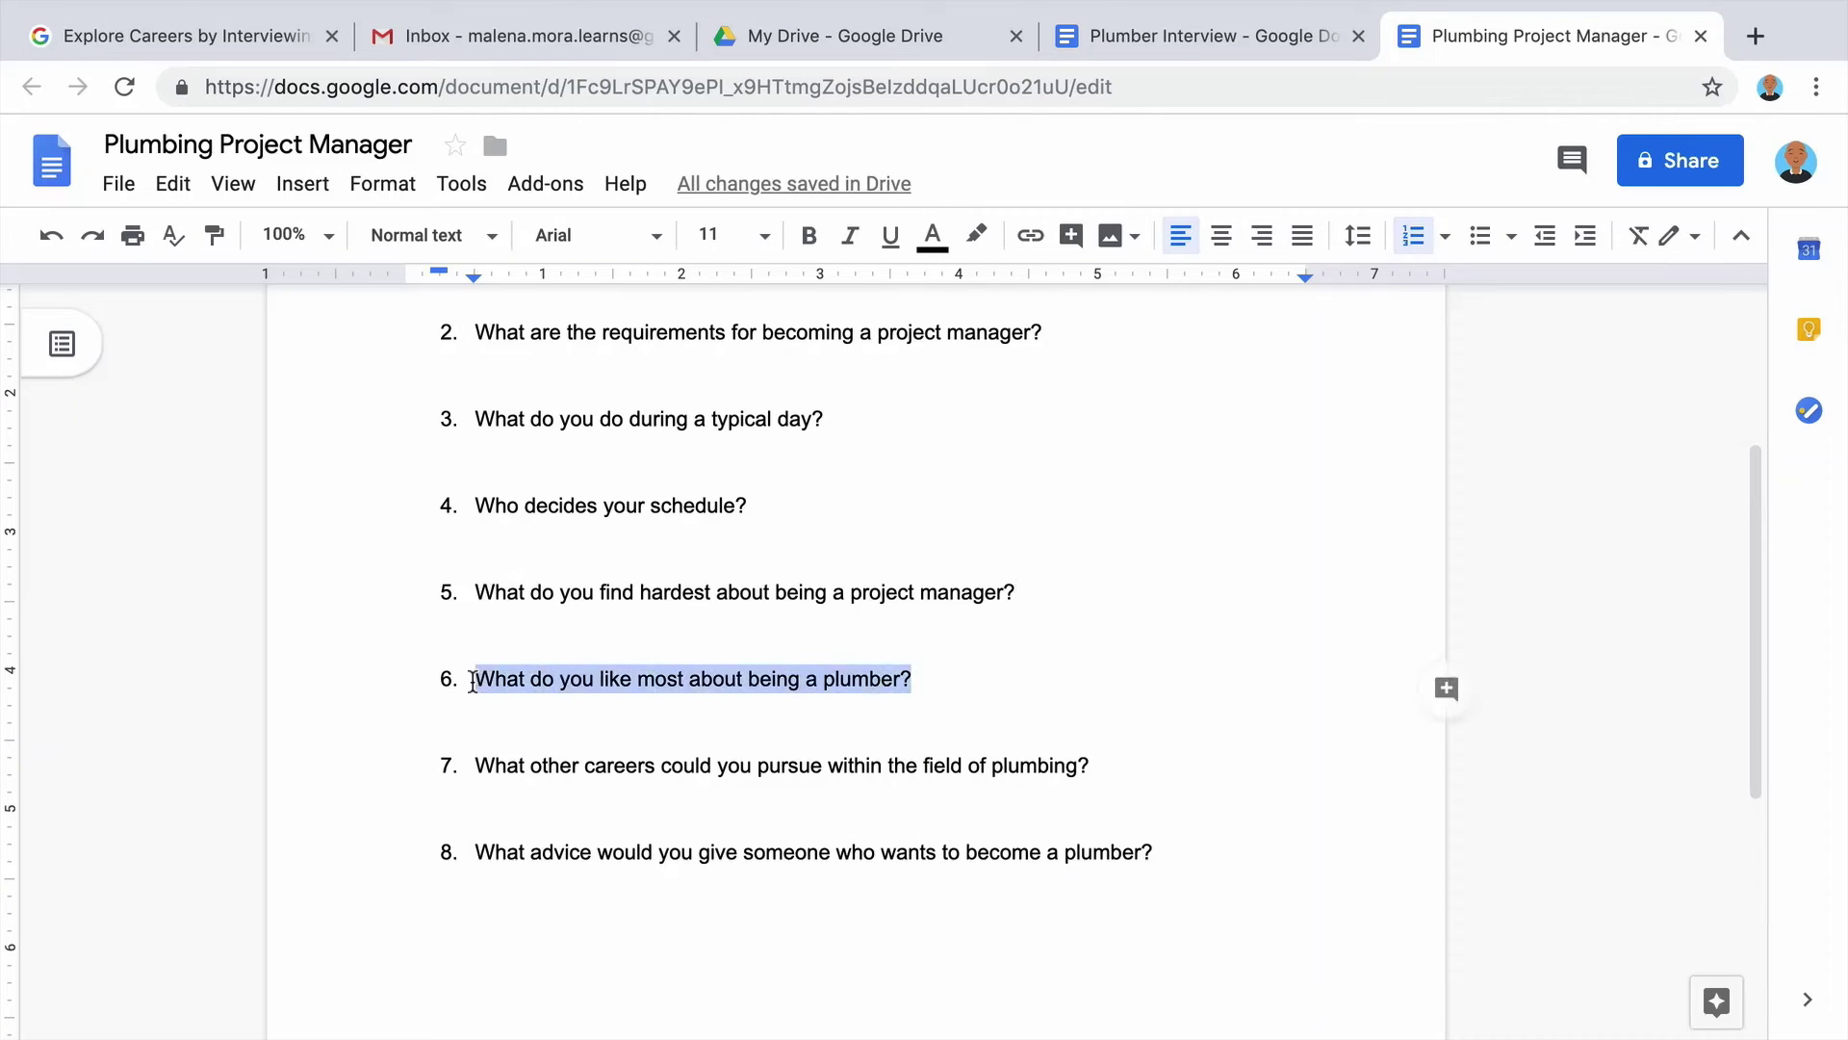
pyautogui.write('What do you like most')
pyautogui.press('BackSpace')
pyautogui.press('BackSpace')
pyautogui.write('st about bei')
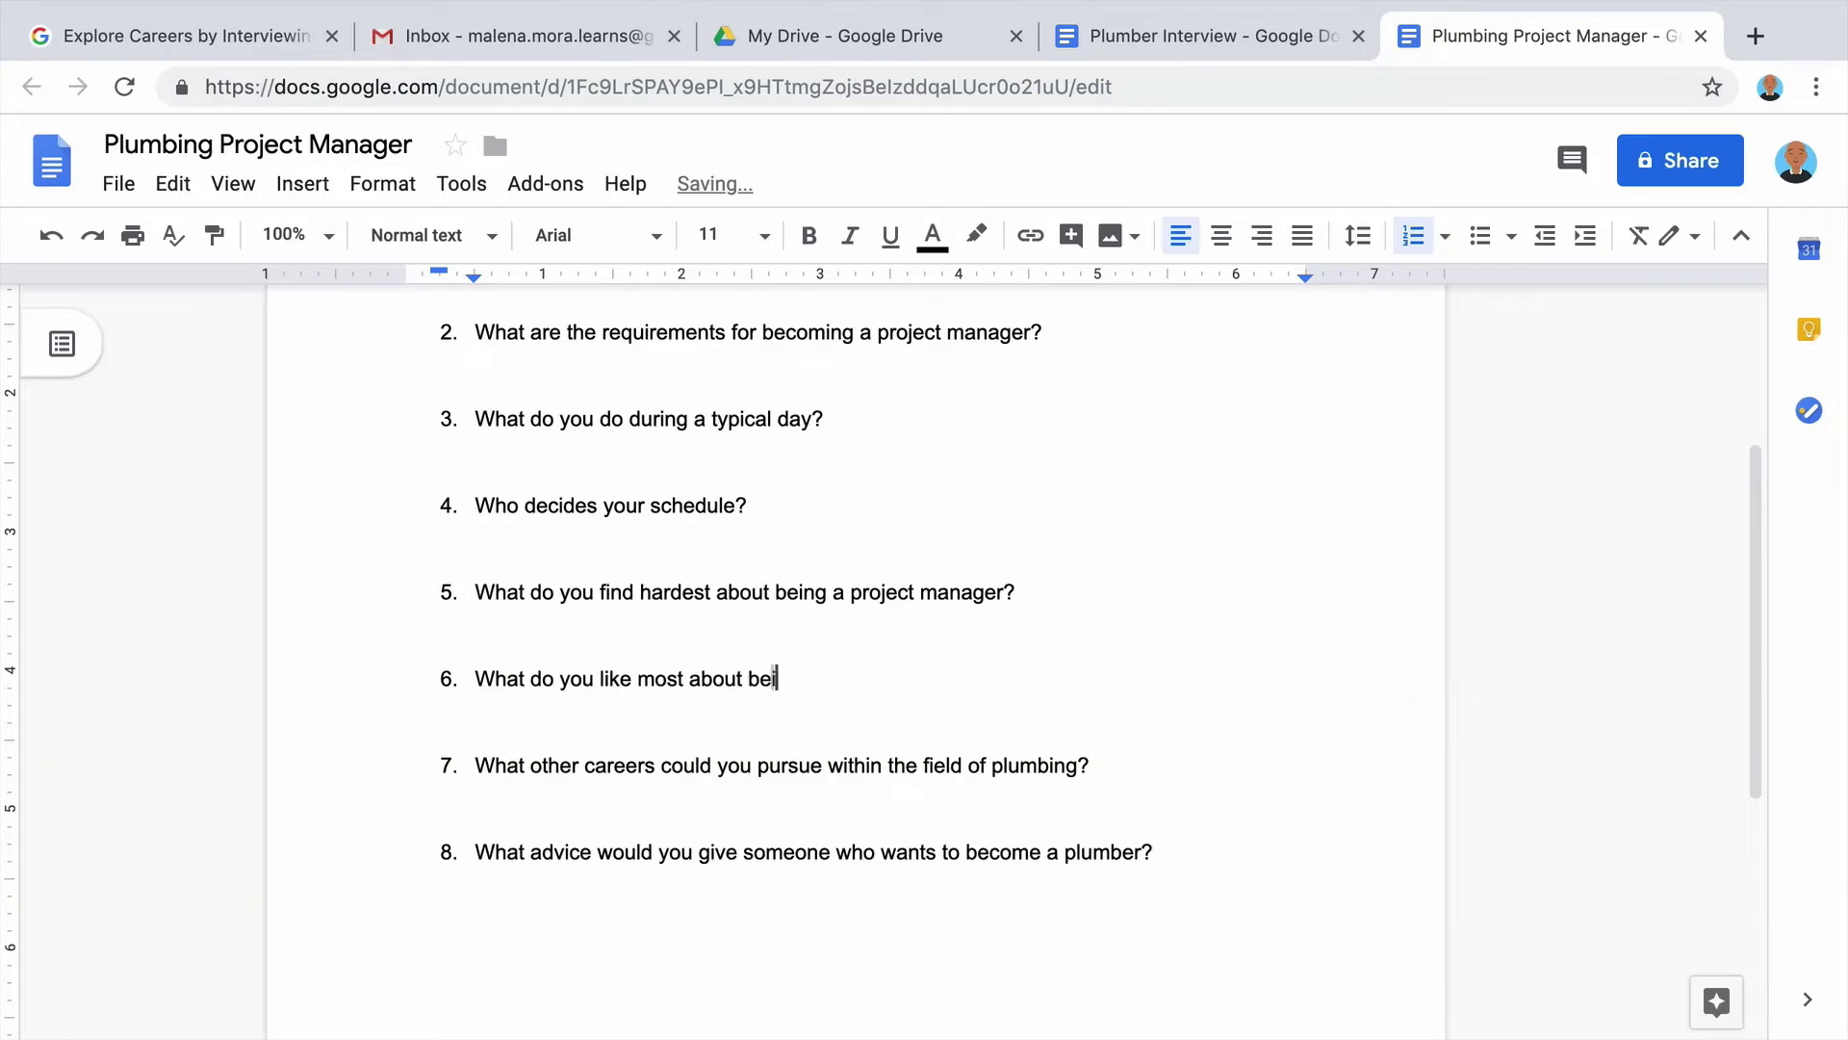
pyautogui.write('ng a project manager?')
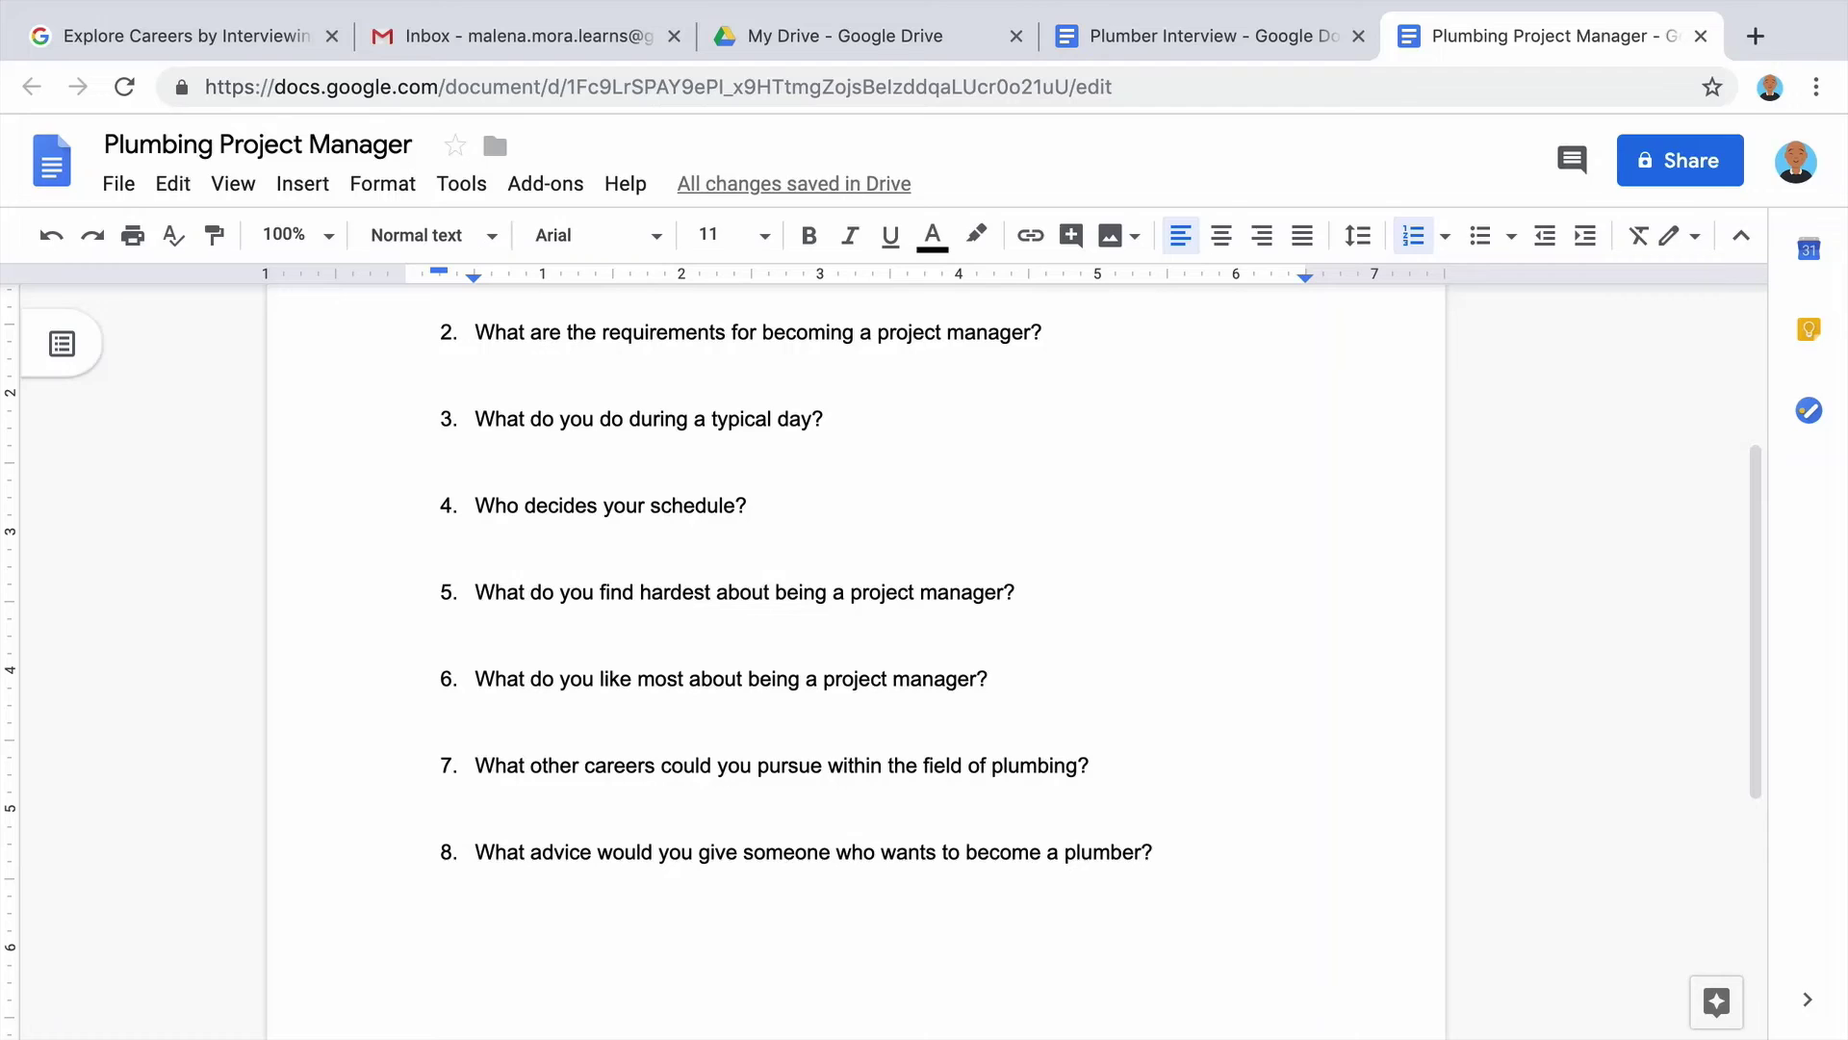
# Reword questions 7 and 8 to ask for advice and future projects they hope to manage.
pyautogui.press('Down')
pyautogui.press('End')
pyautogui.hotkey('shift', 'Home')
pyautogui.write('What advice wo')
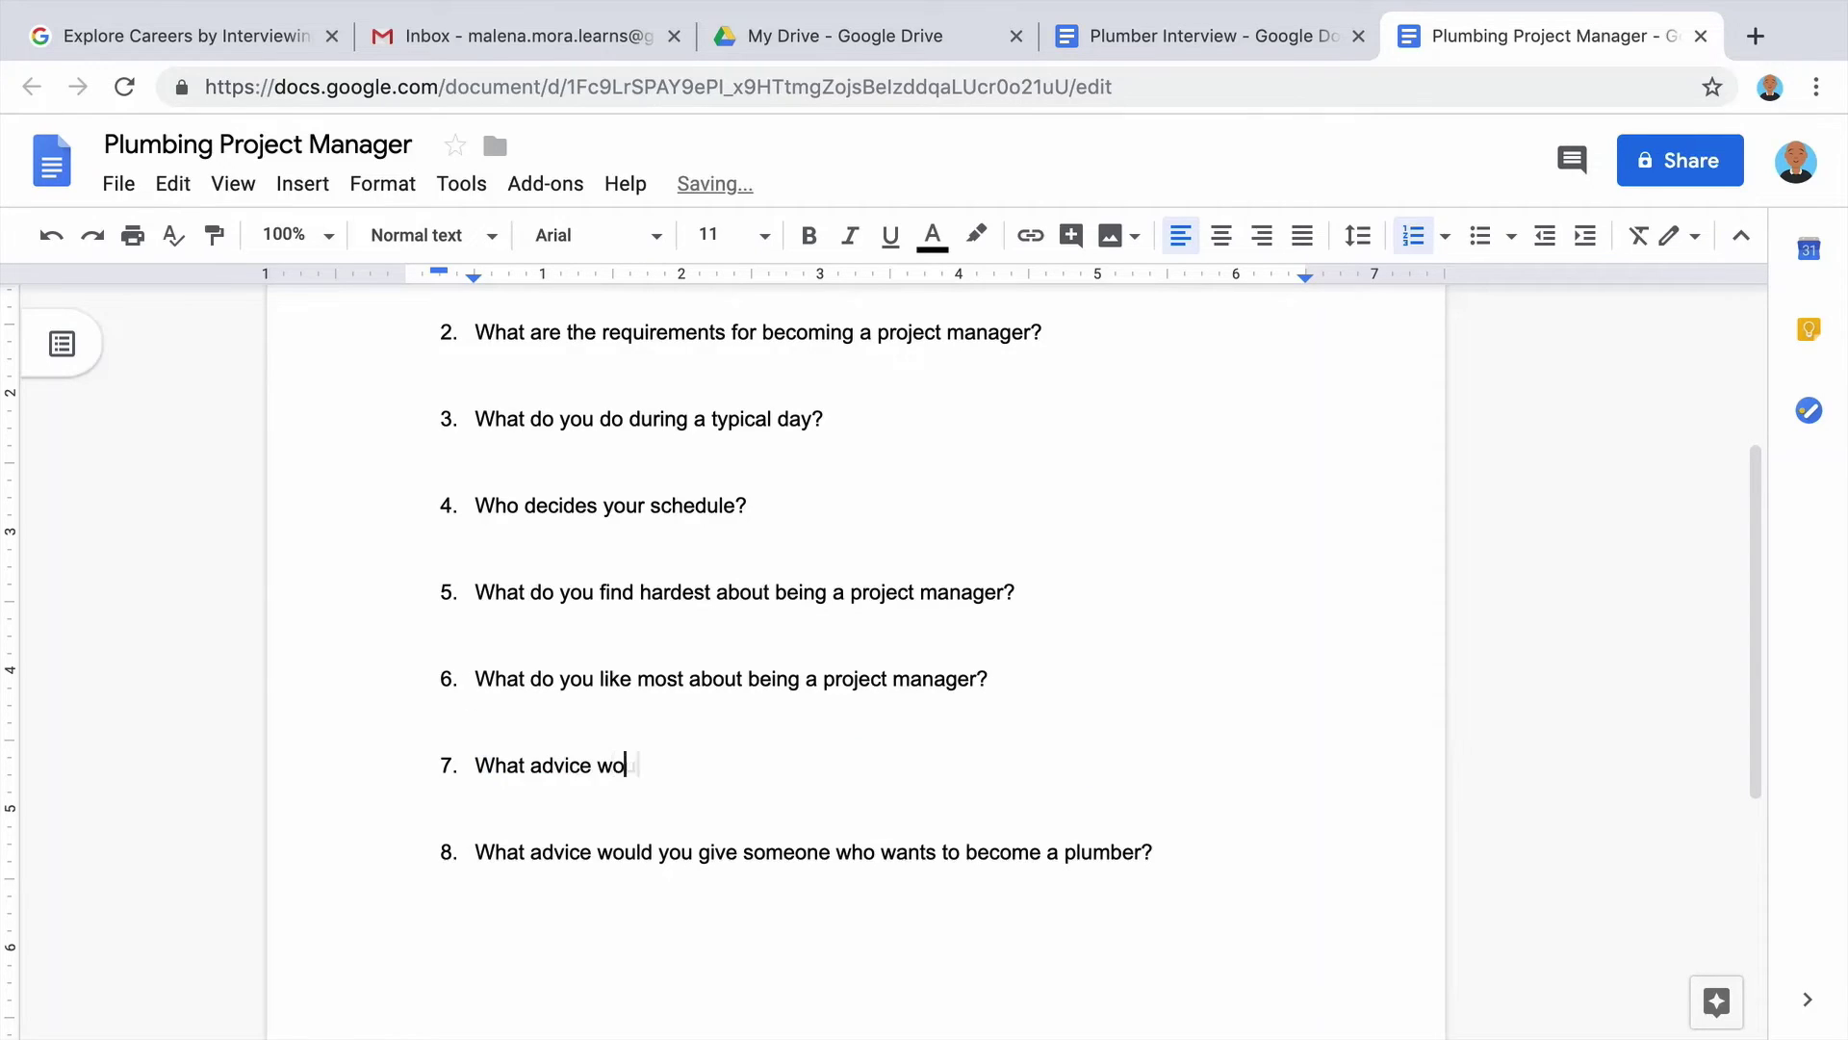
pyautogui.write('uld you give someone who wants to become a project manager?')
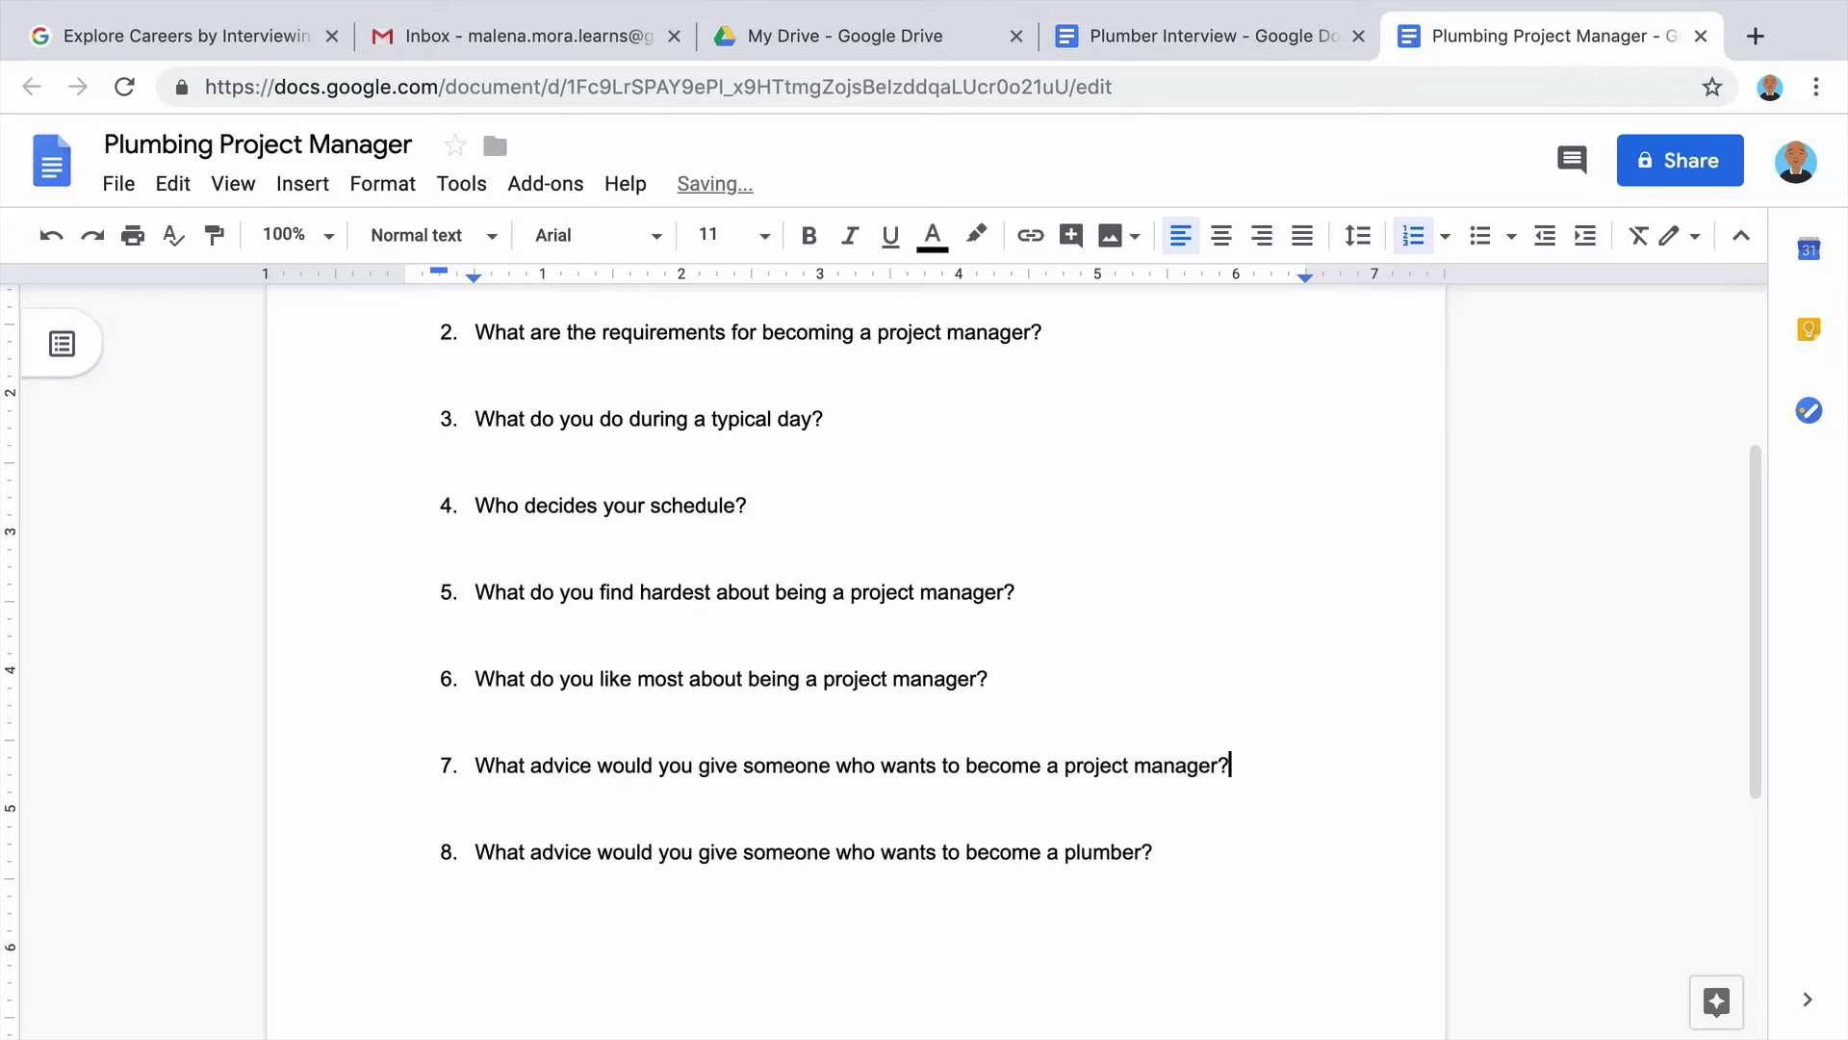
pyautogui.press('Down')
pyautogui.hotkey('shift', 'Home')
pyautogui.write('What types of projects do you hope to manager in the future?')
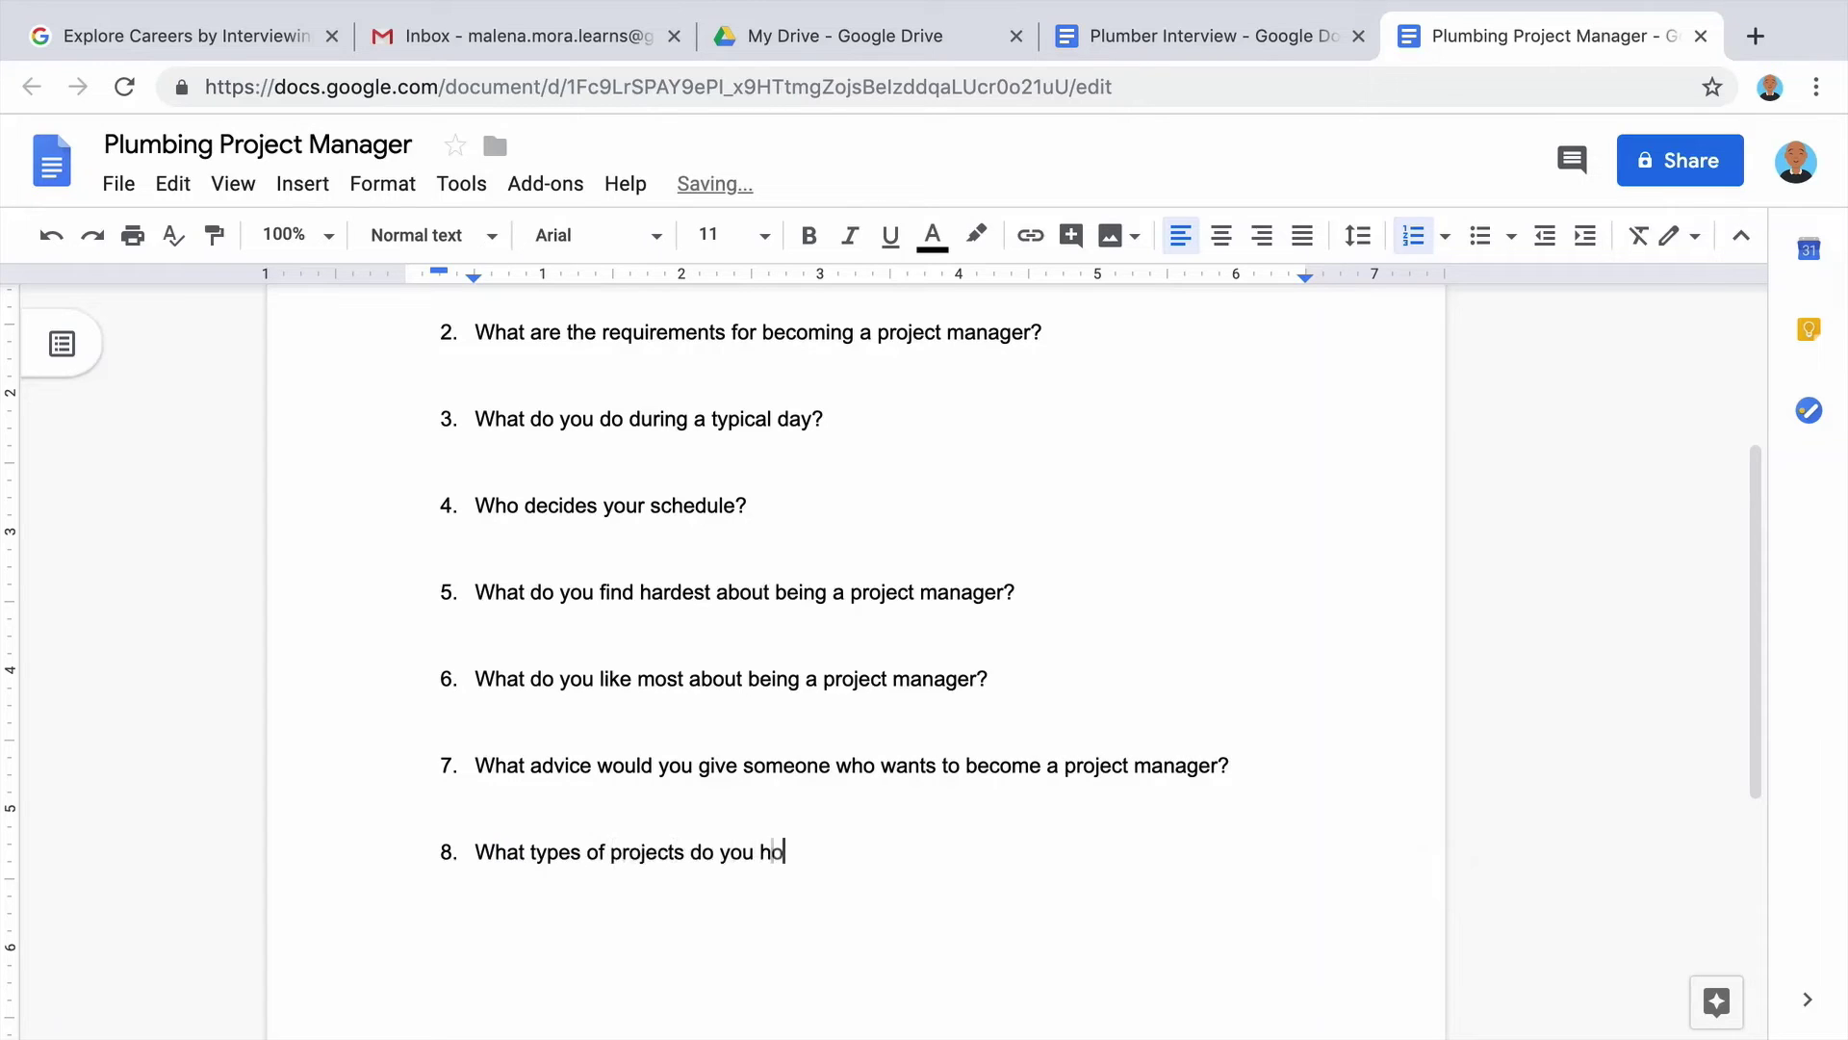
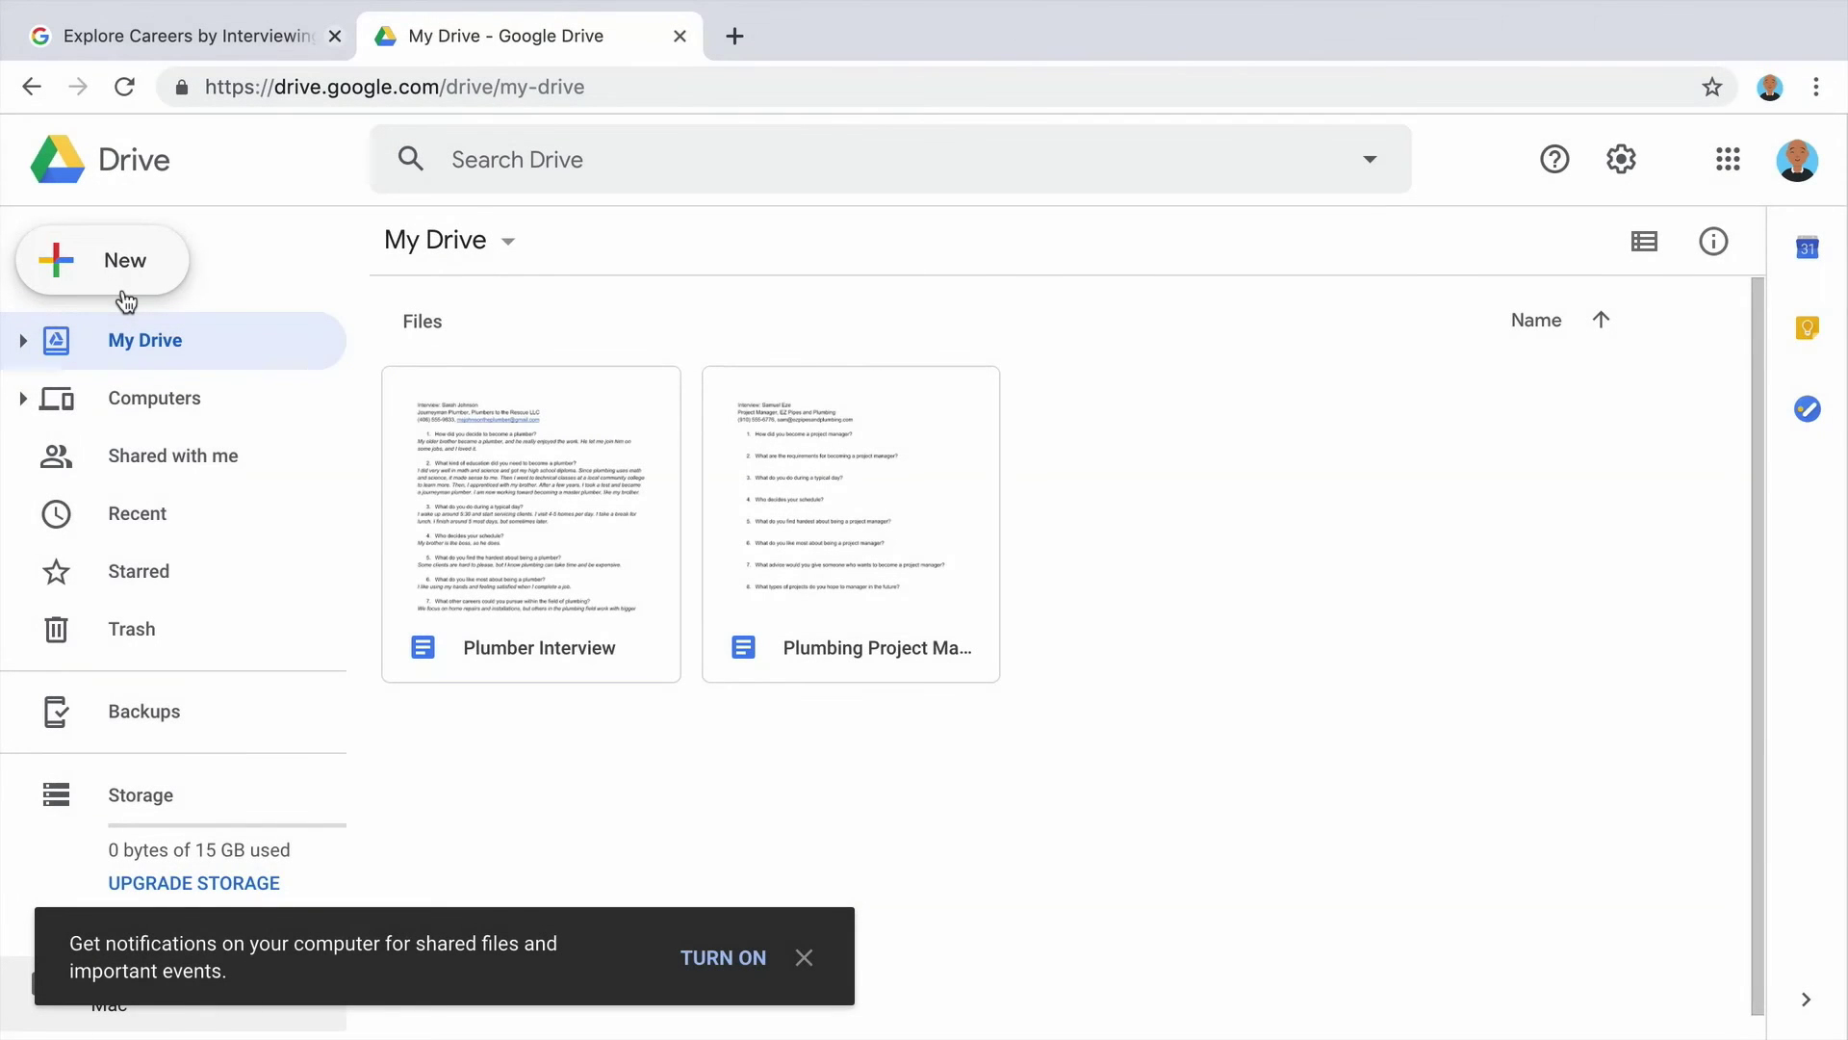
# Create a blank Google Form from Google Drive's New > More menu.
pyautogui.click(124, 293)
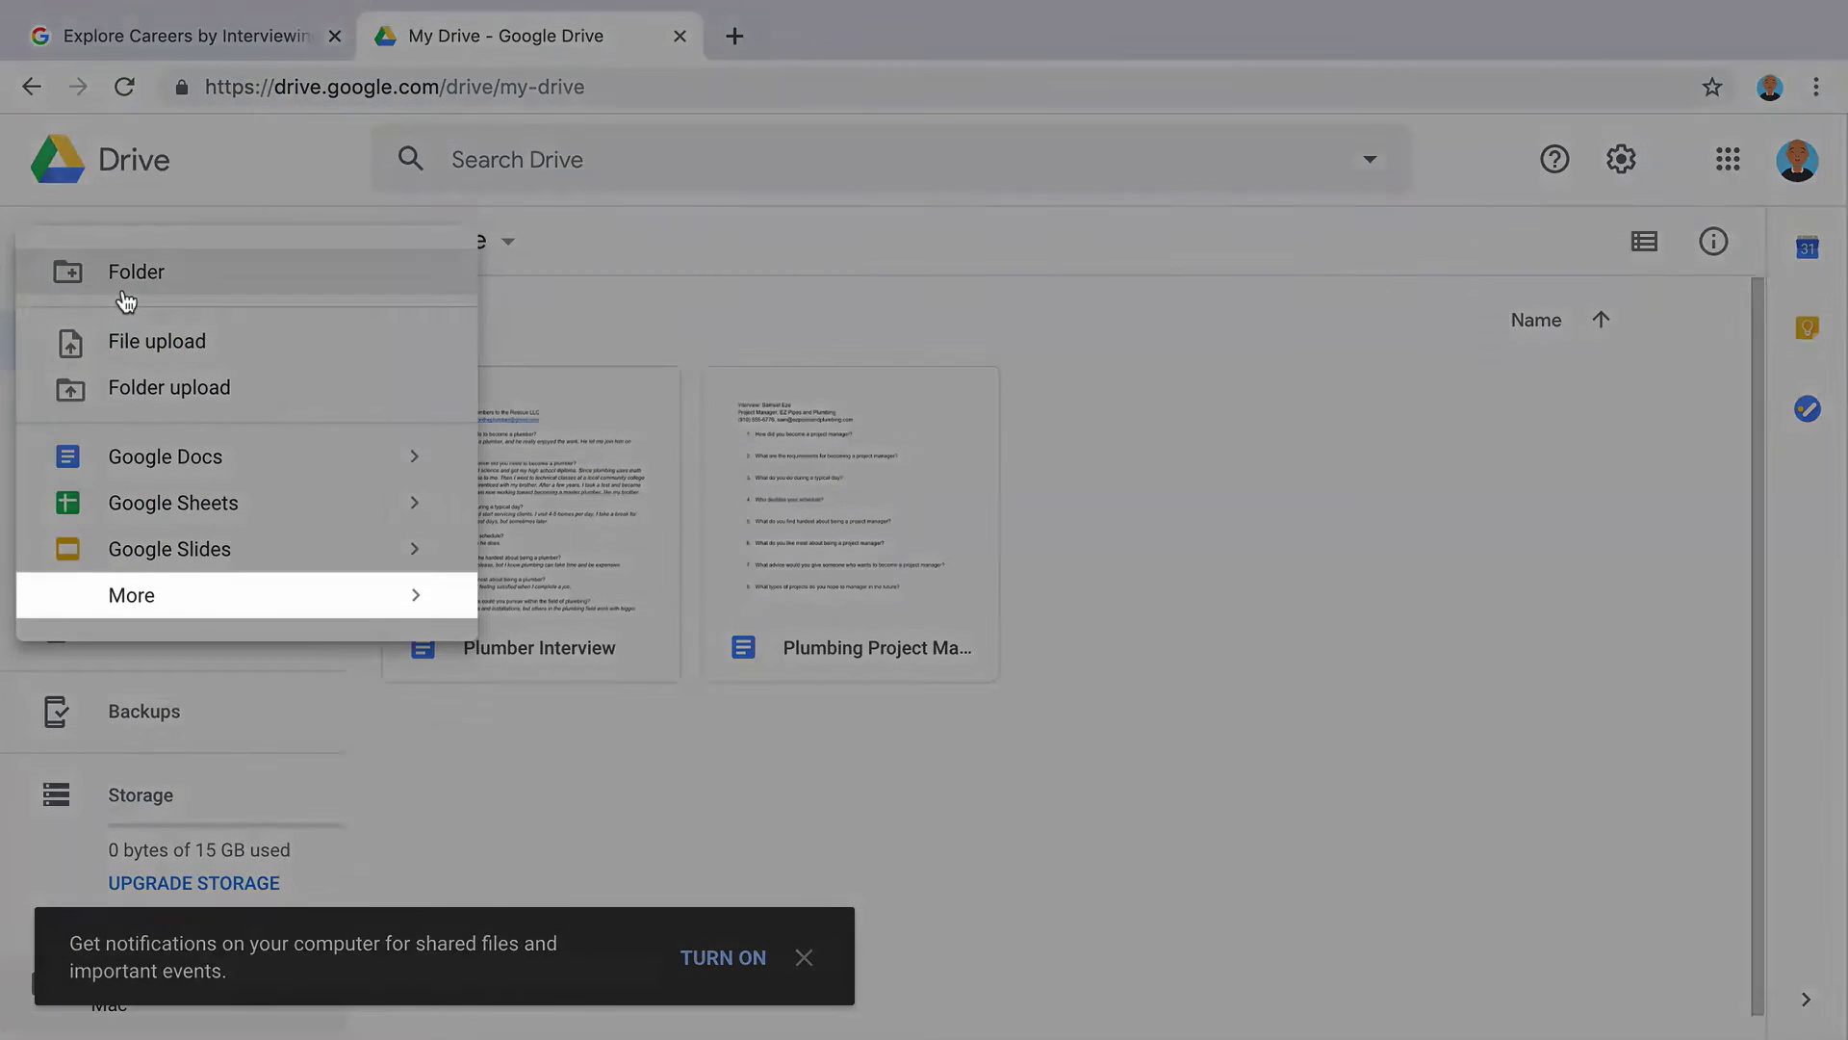
pyautogui.moveTo(153, 597)
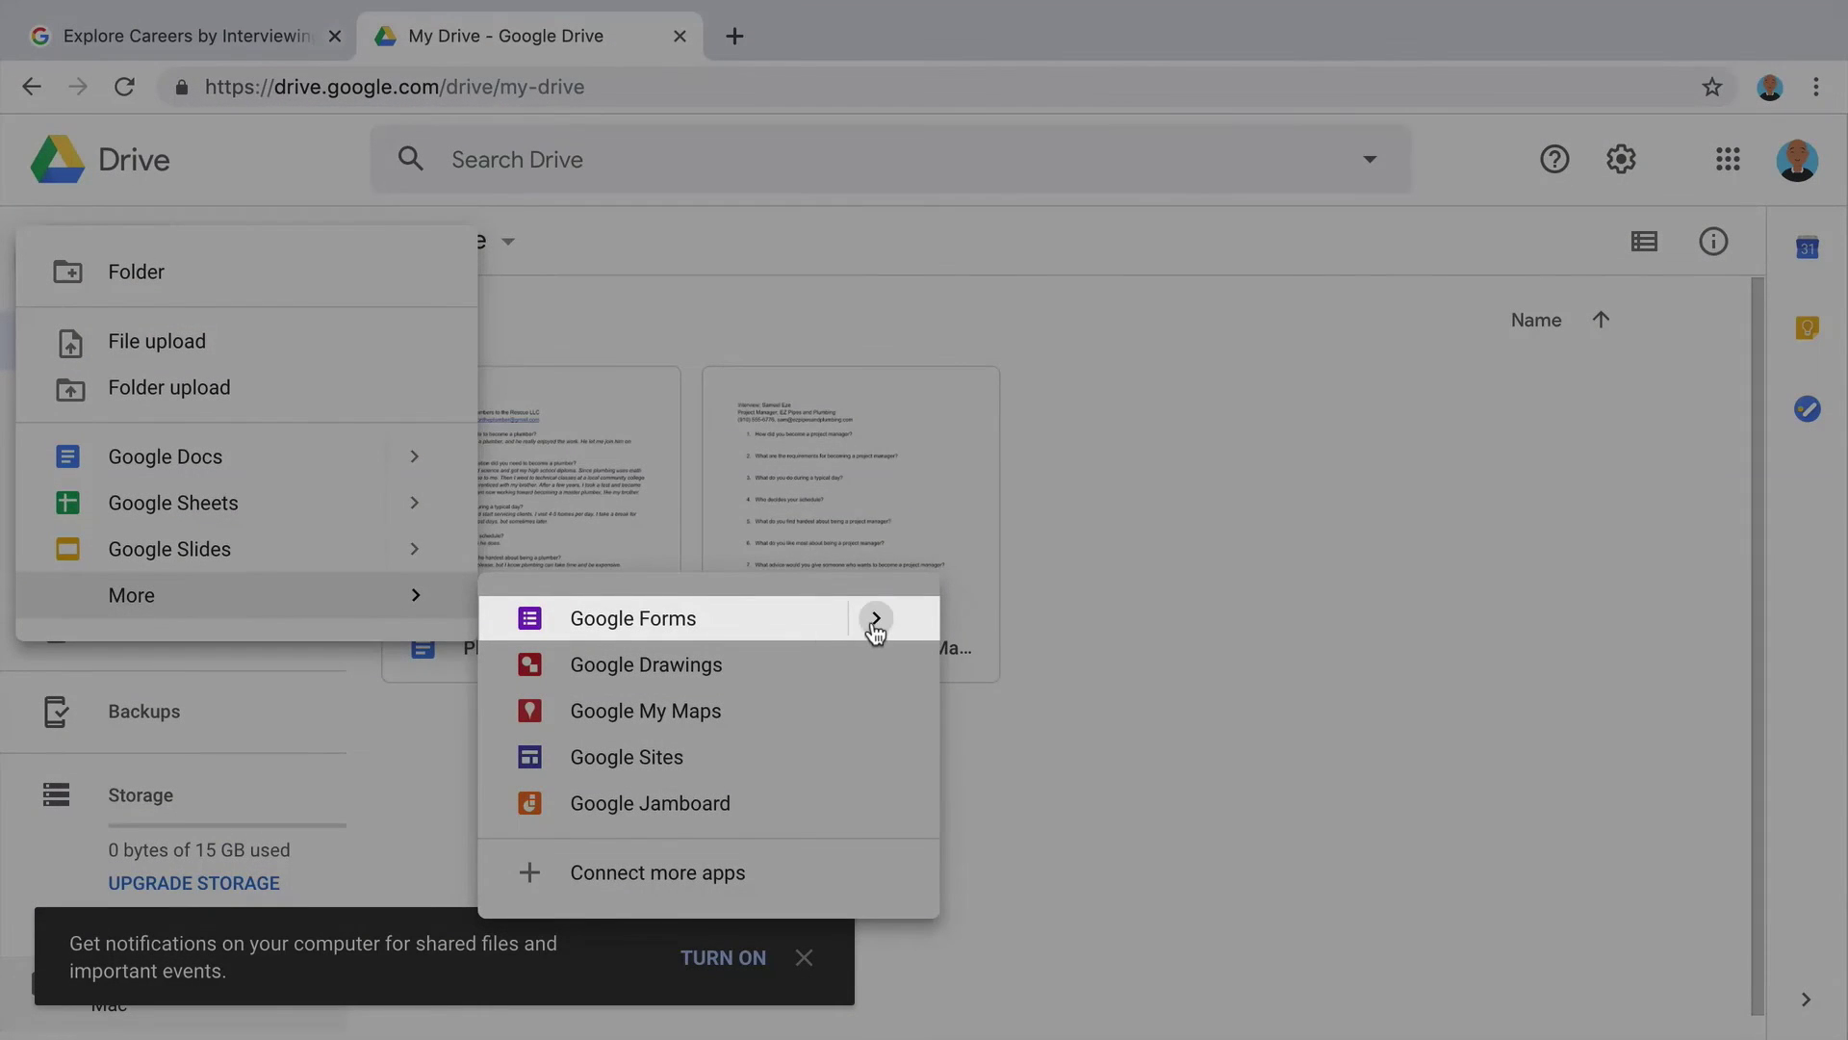
pyautogui.moveTo(871, 631)
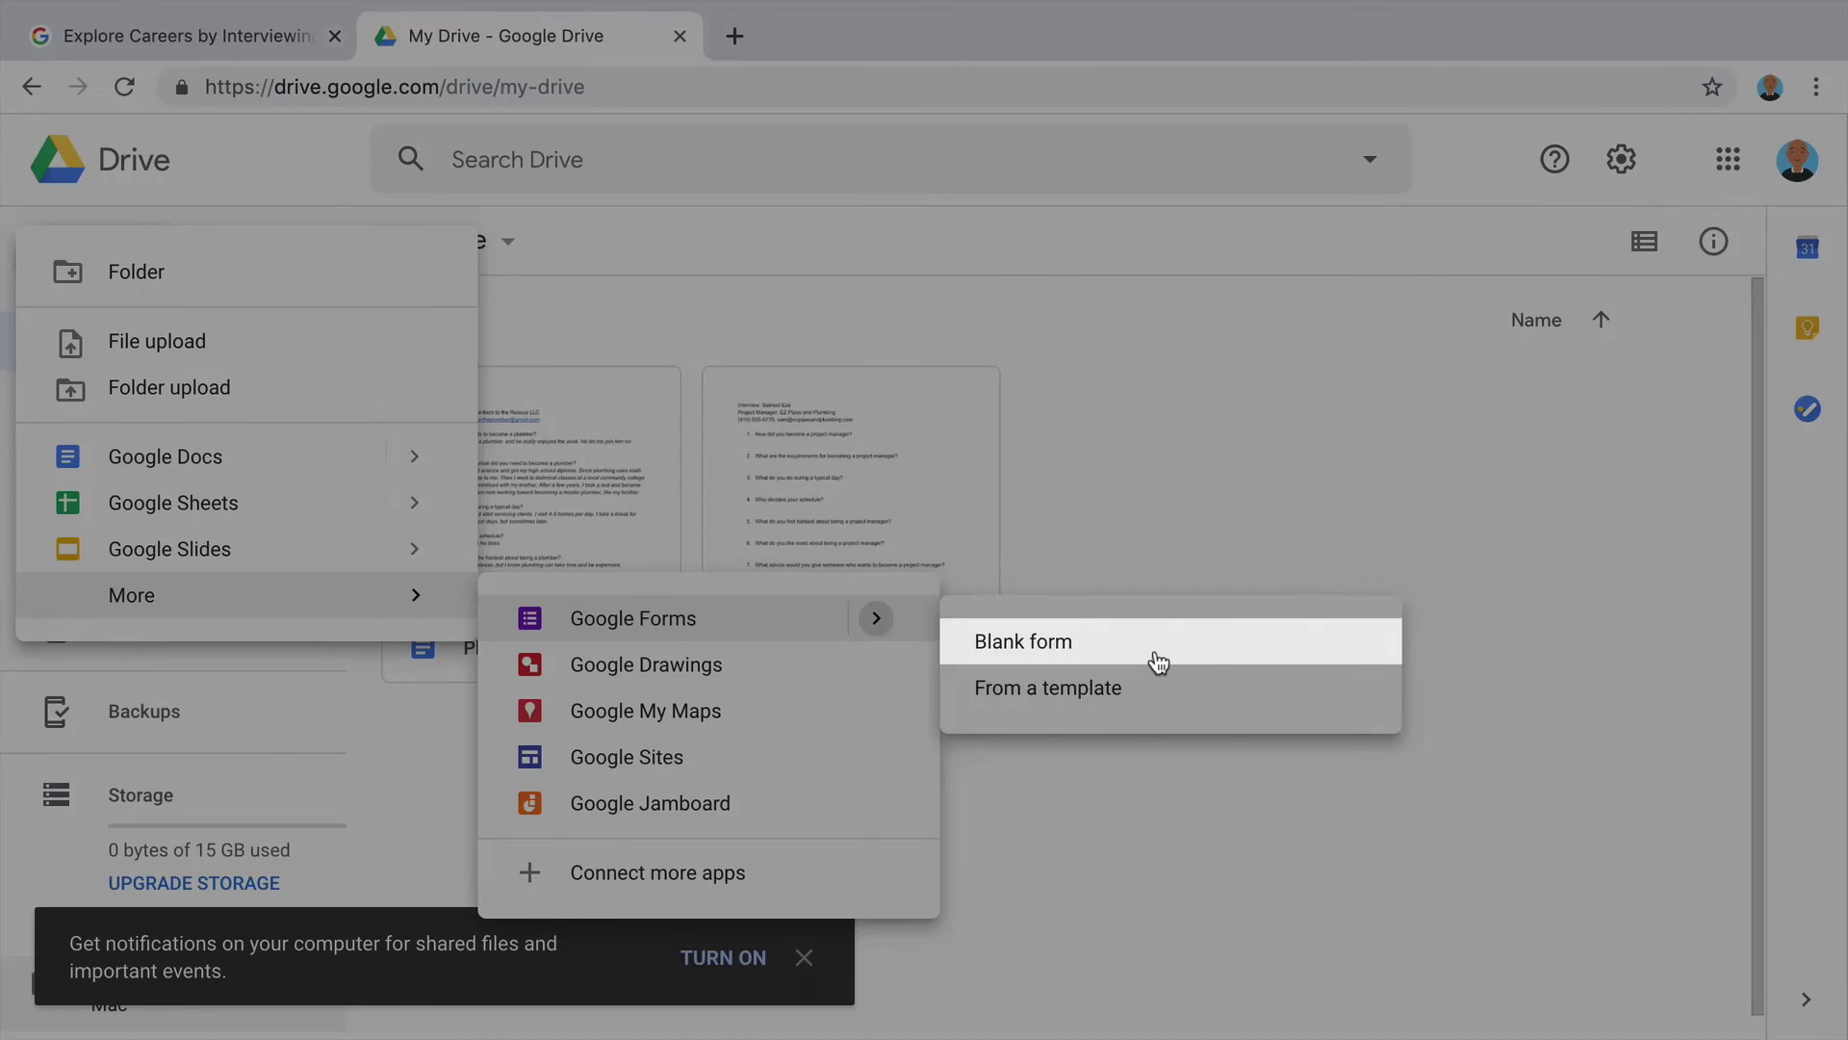
pyautogui.click(1158, 663)
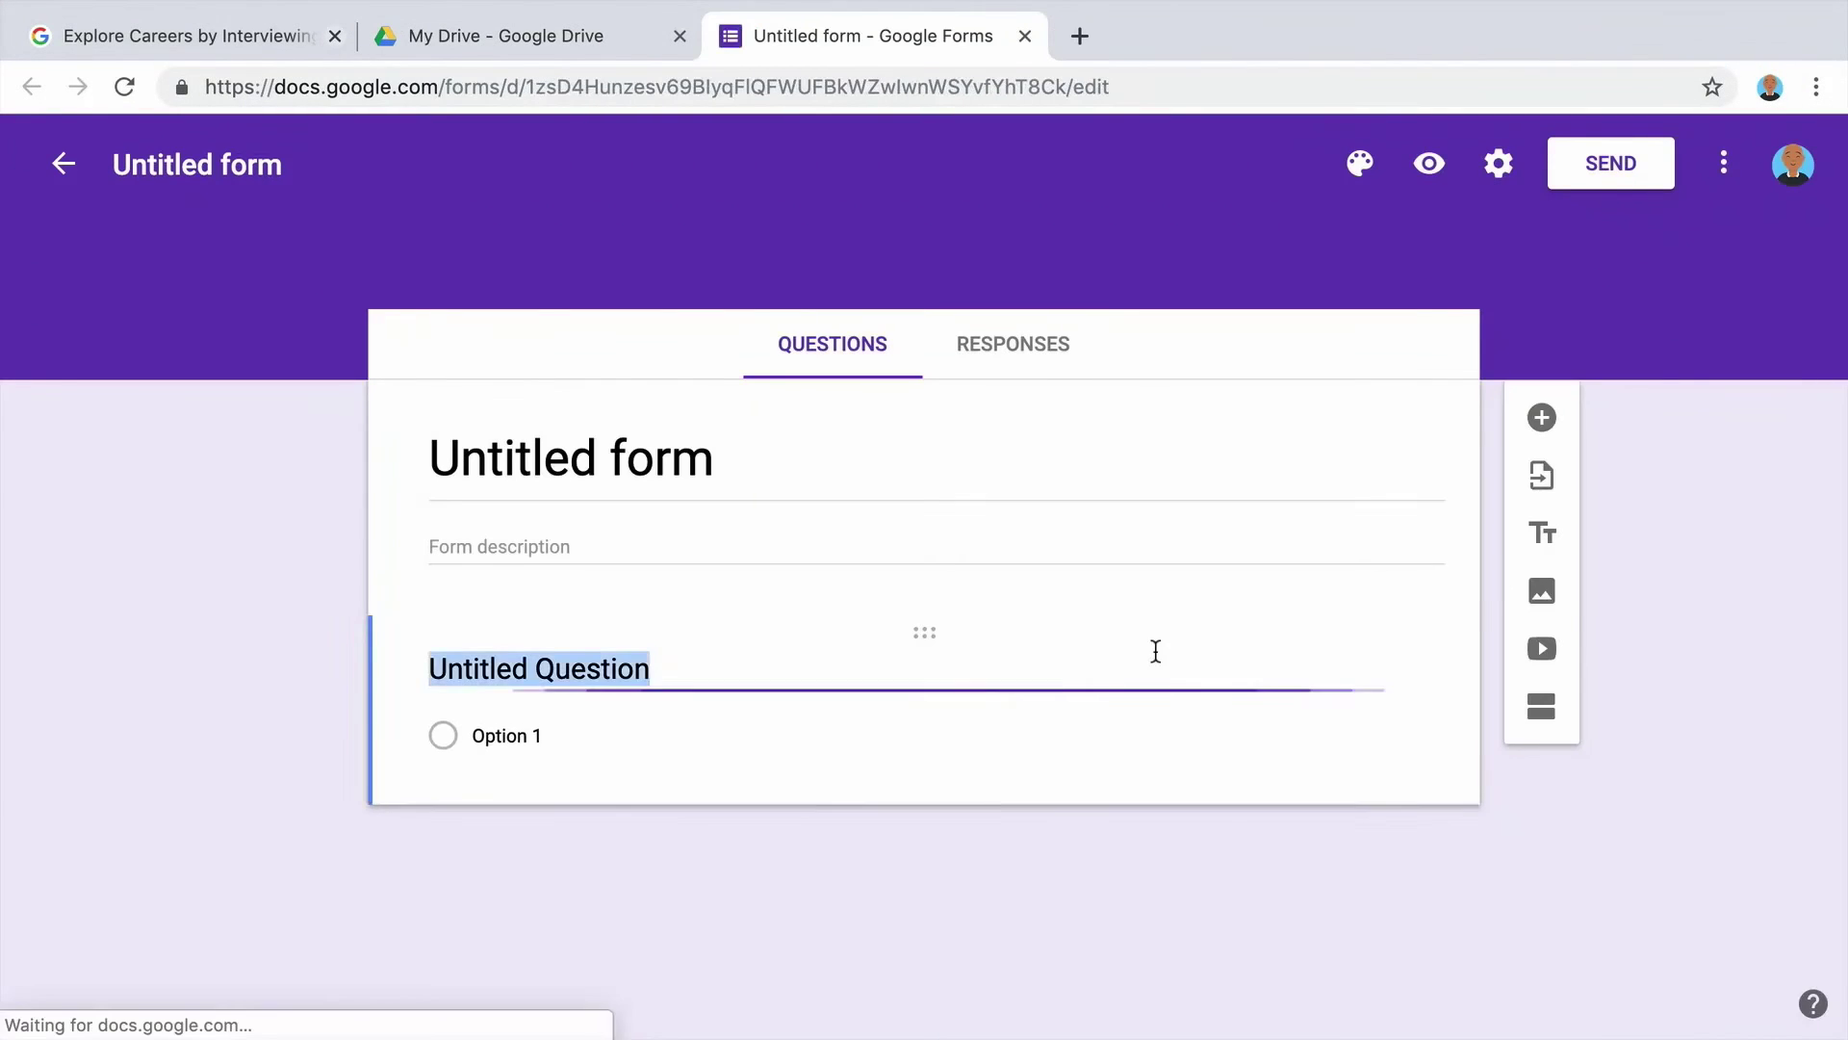
# Name the untitled form 'Plumber Career Survey'.
pyautogui.click(1113, 448)
pyautogui.click(197, 168)
pyautogui.write('Plumber Career Surv')
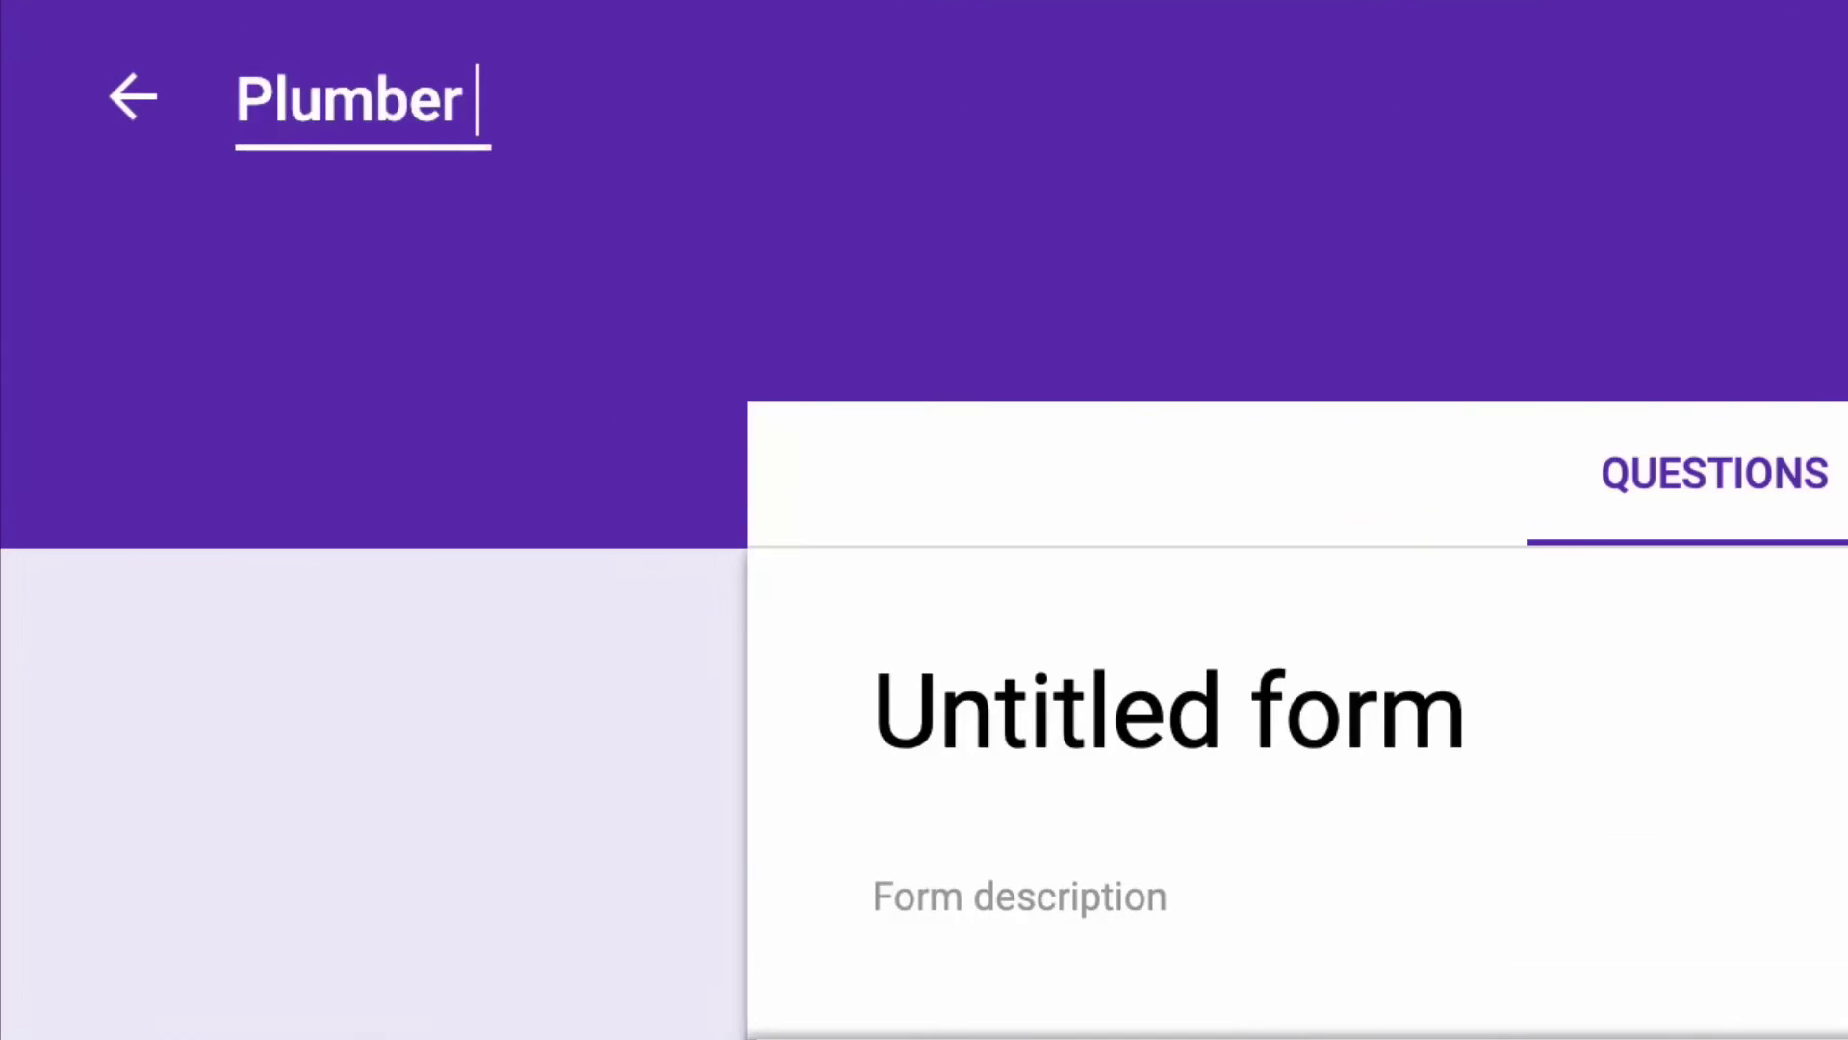
pyautogui.write('ey')
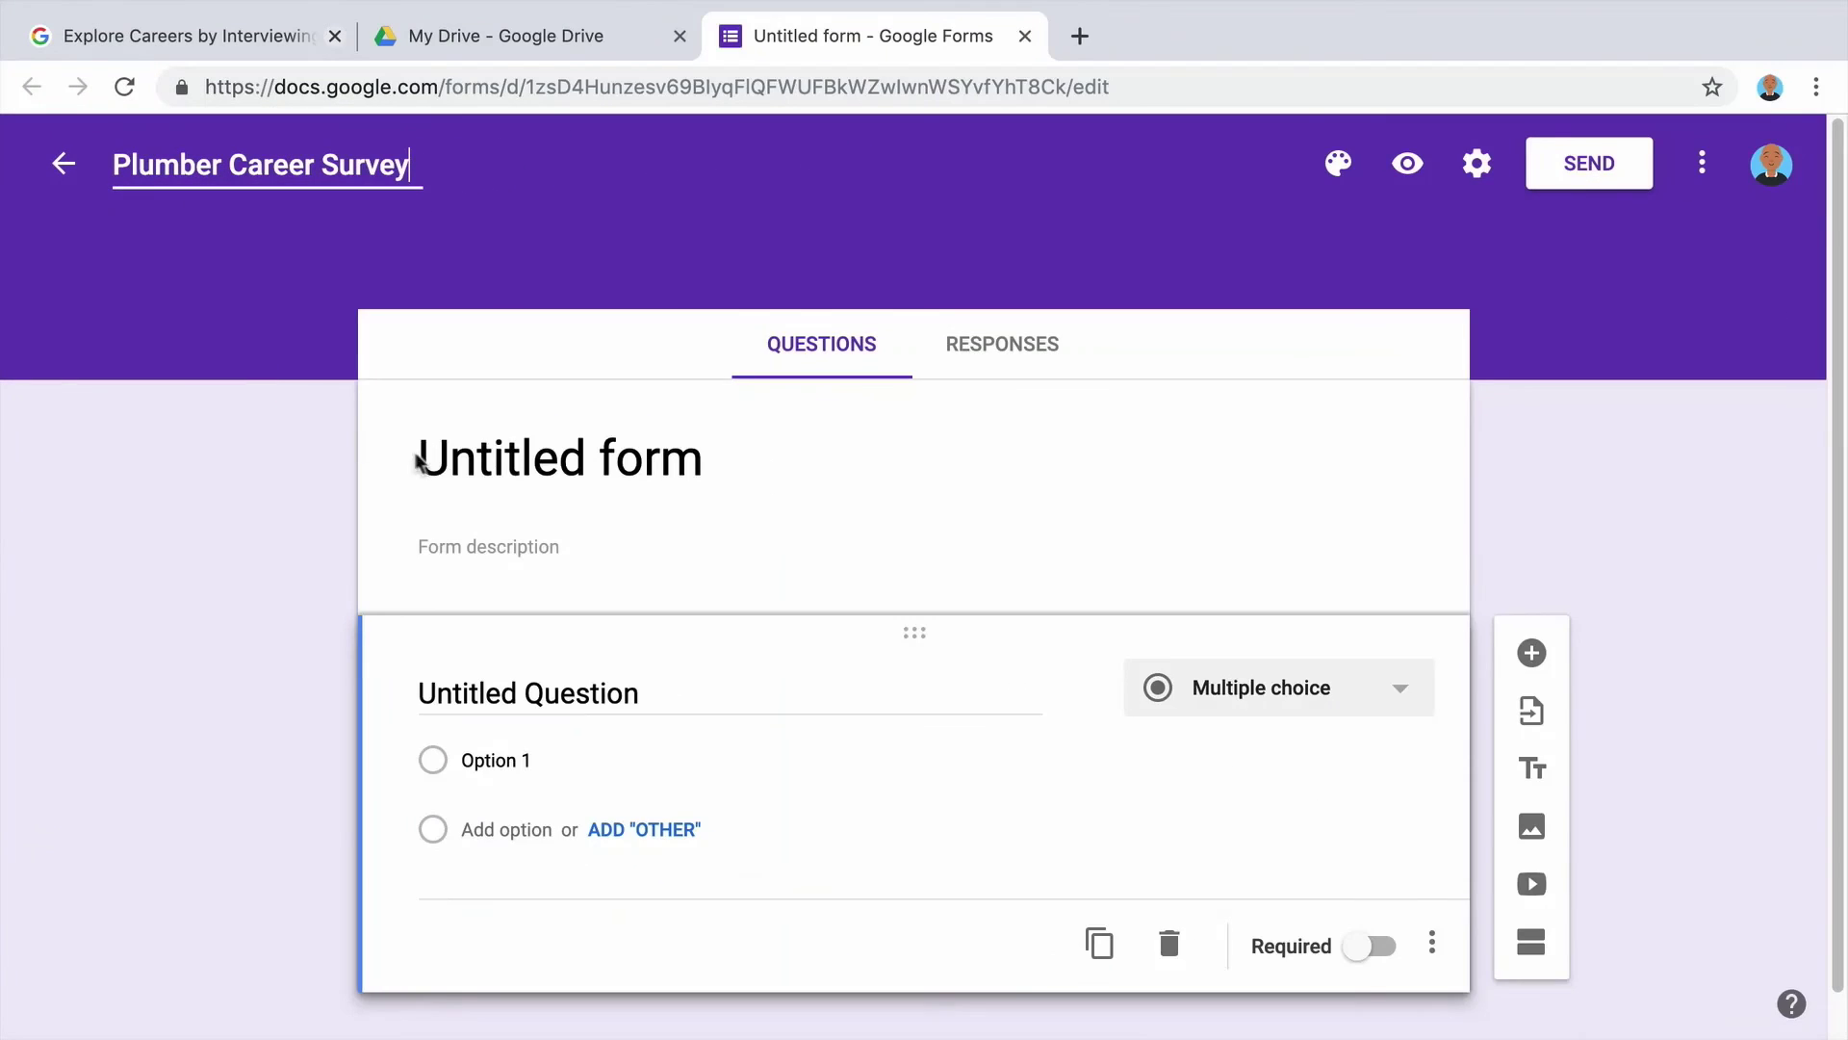
pyautogui.click(901, 728)
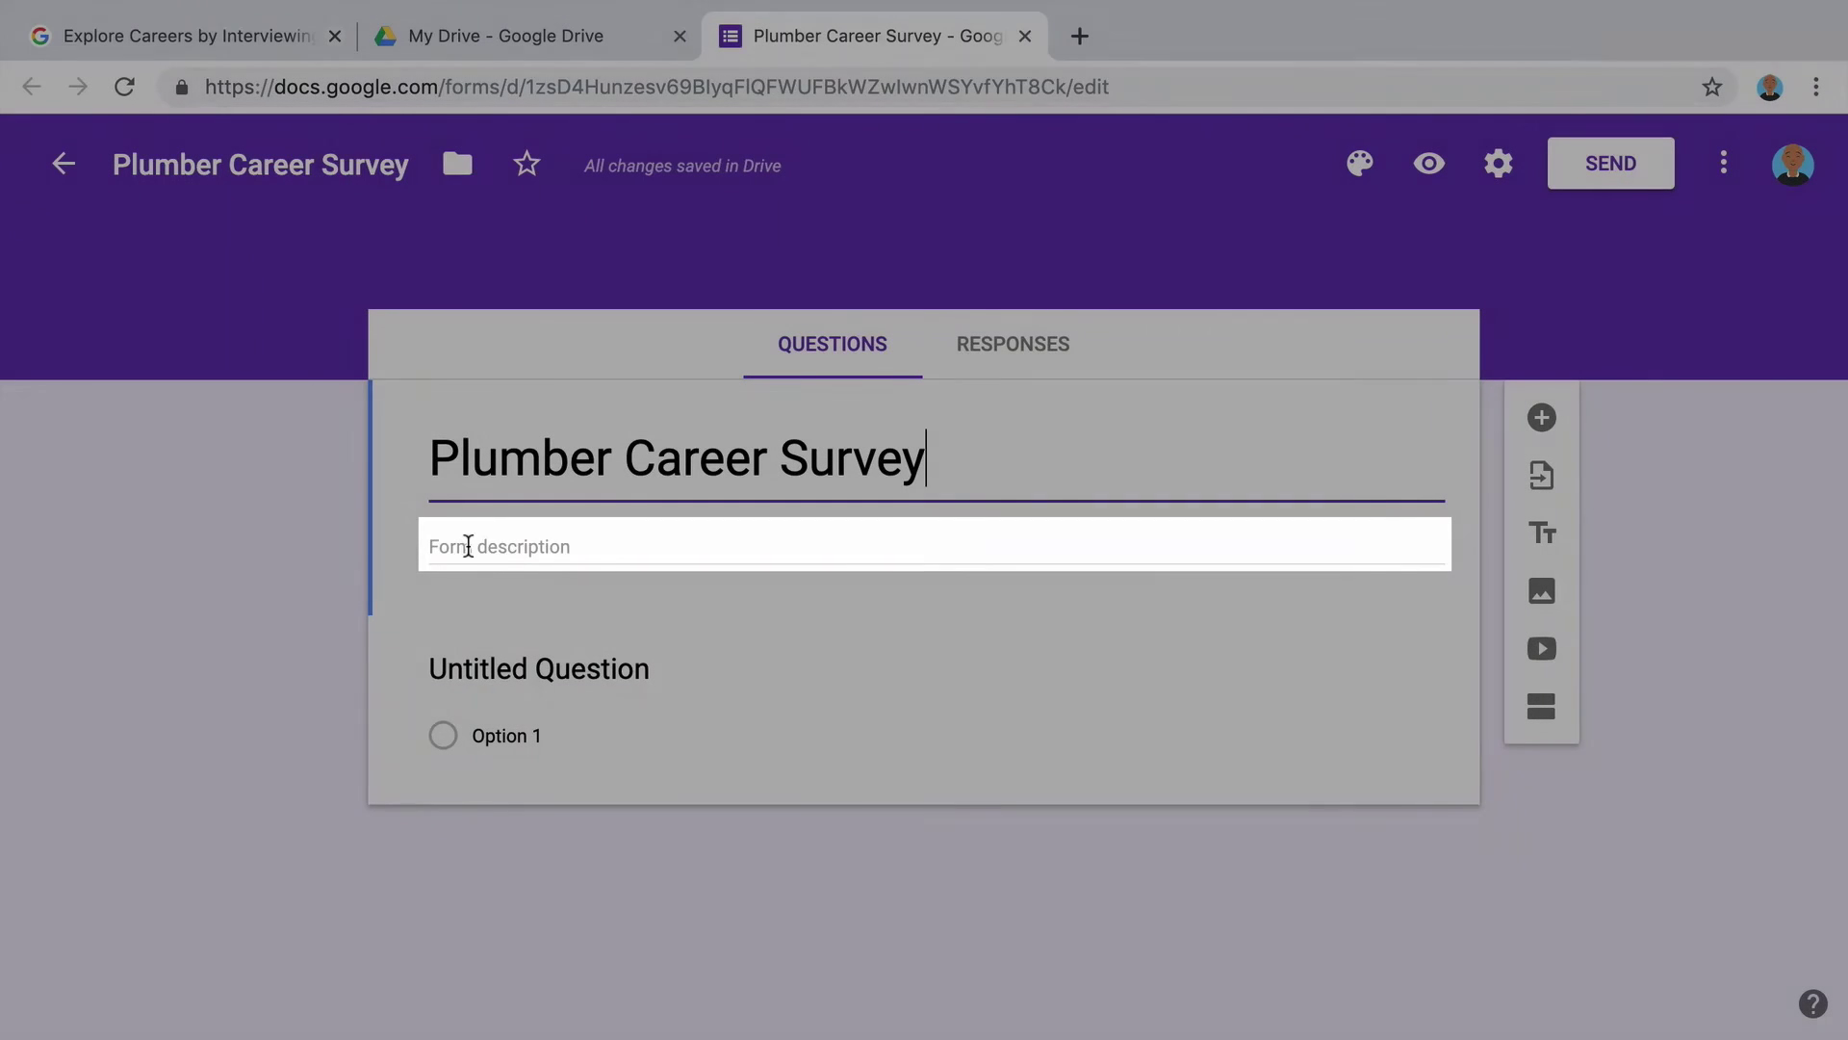
# Add a form description asking plumbers to answer questions about their work experience.
pyautogui.click(468, 546)
pyautogui.write('Please answer these q')
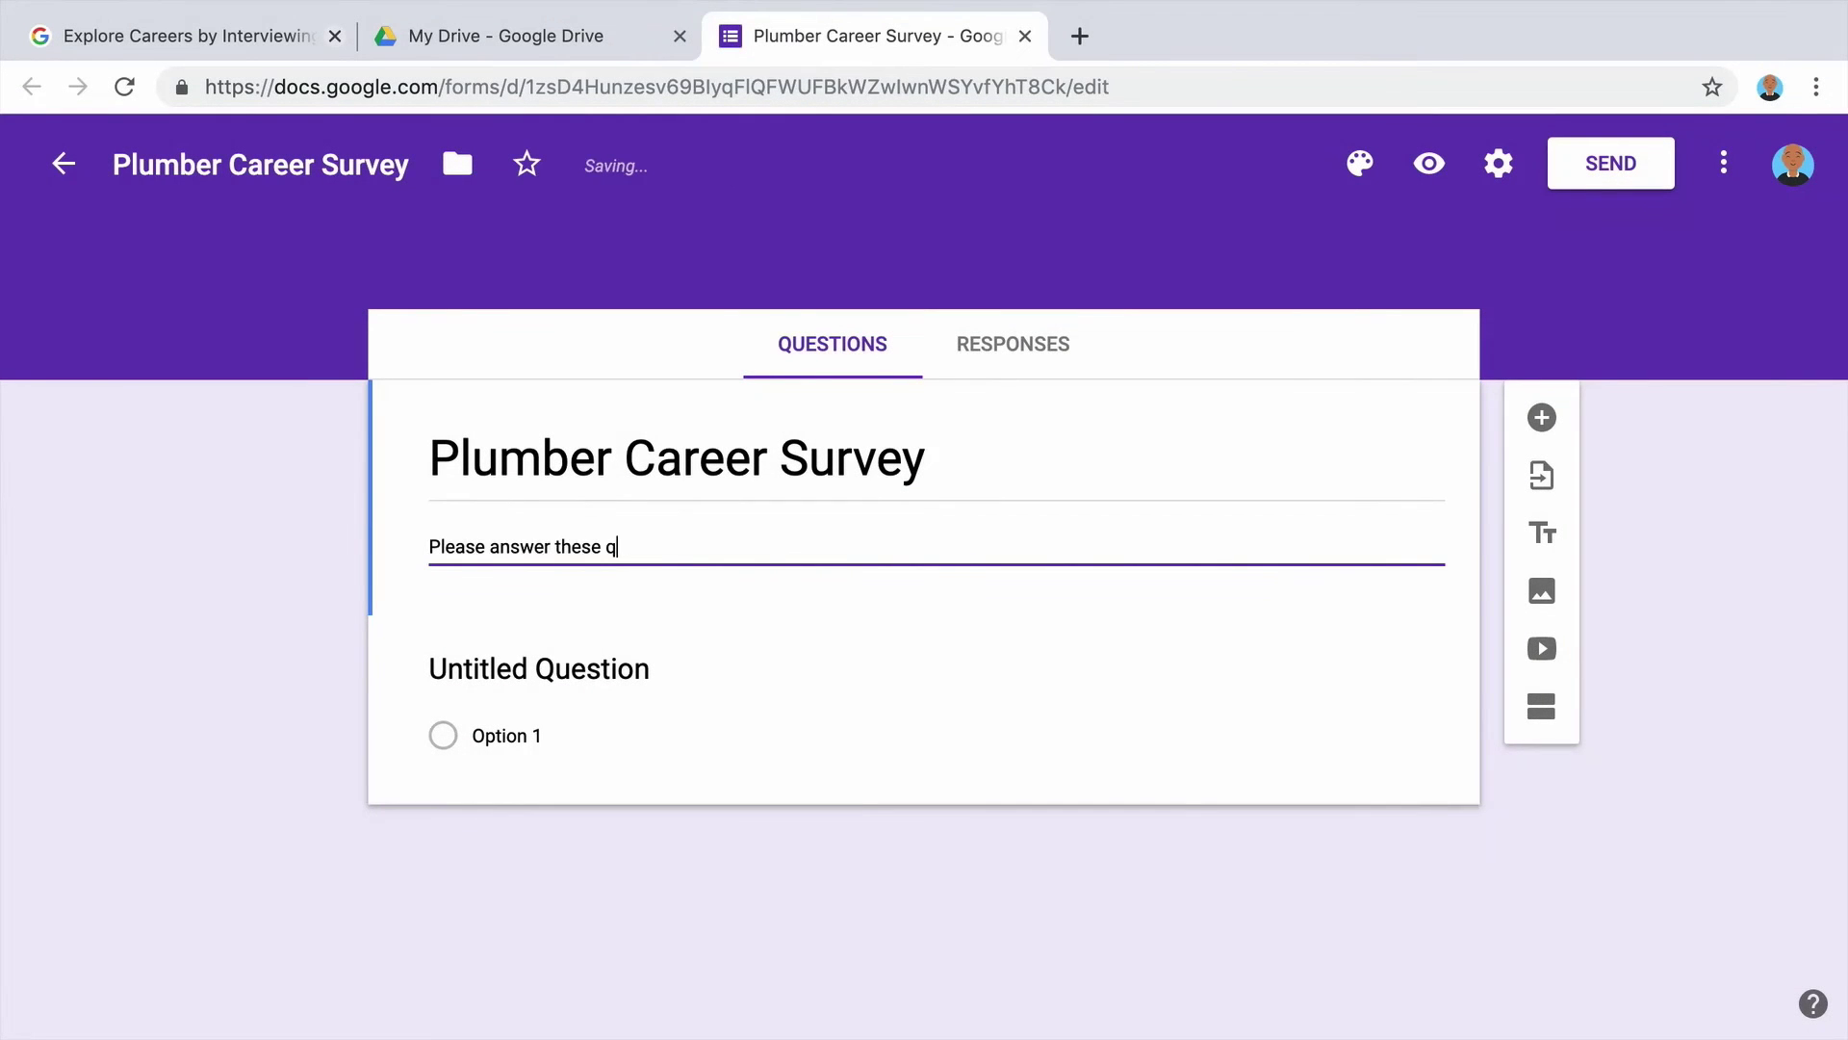
pyautogui.write('uestions about your work experience to help me lea')
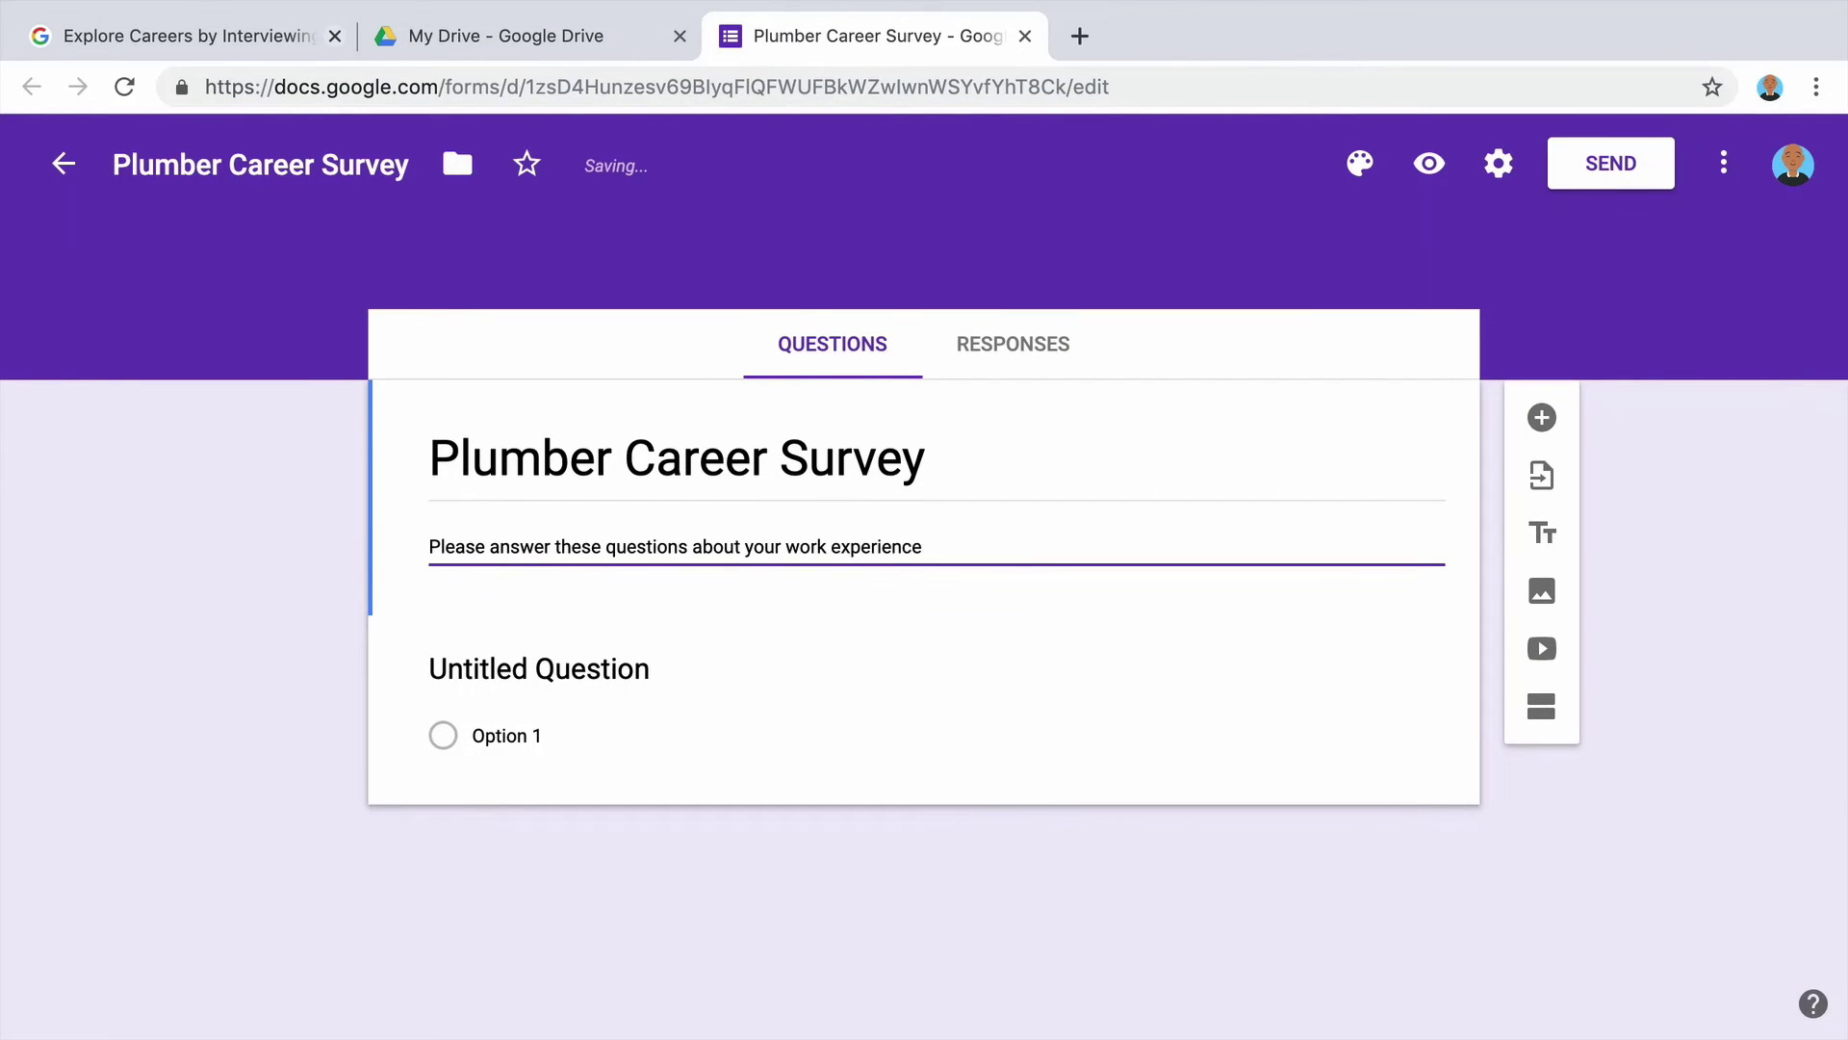
pyautogui.write('rn about the plumbing profession.')
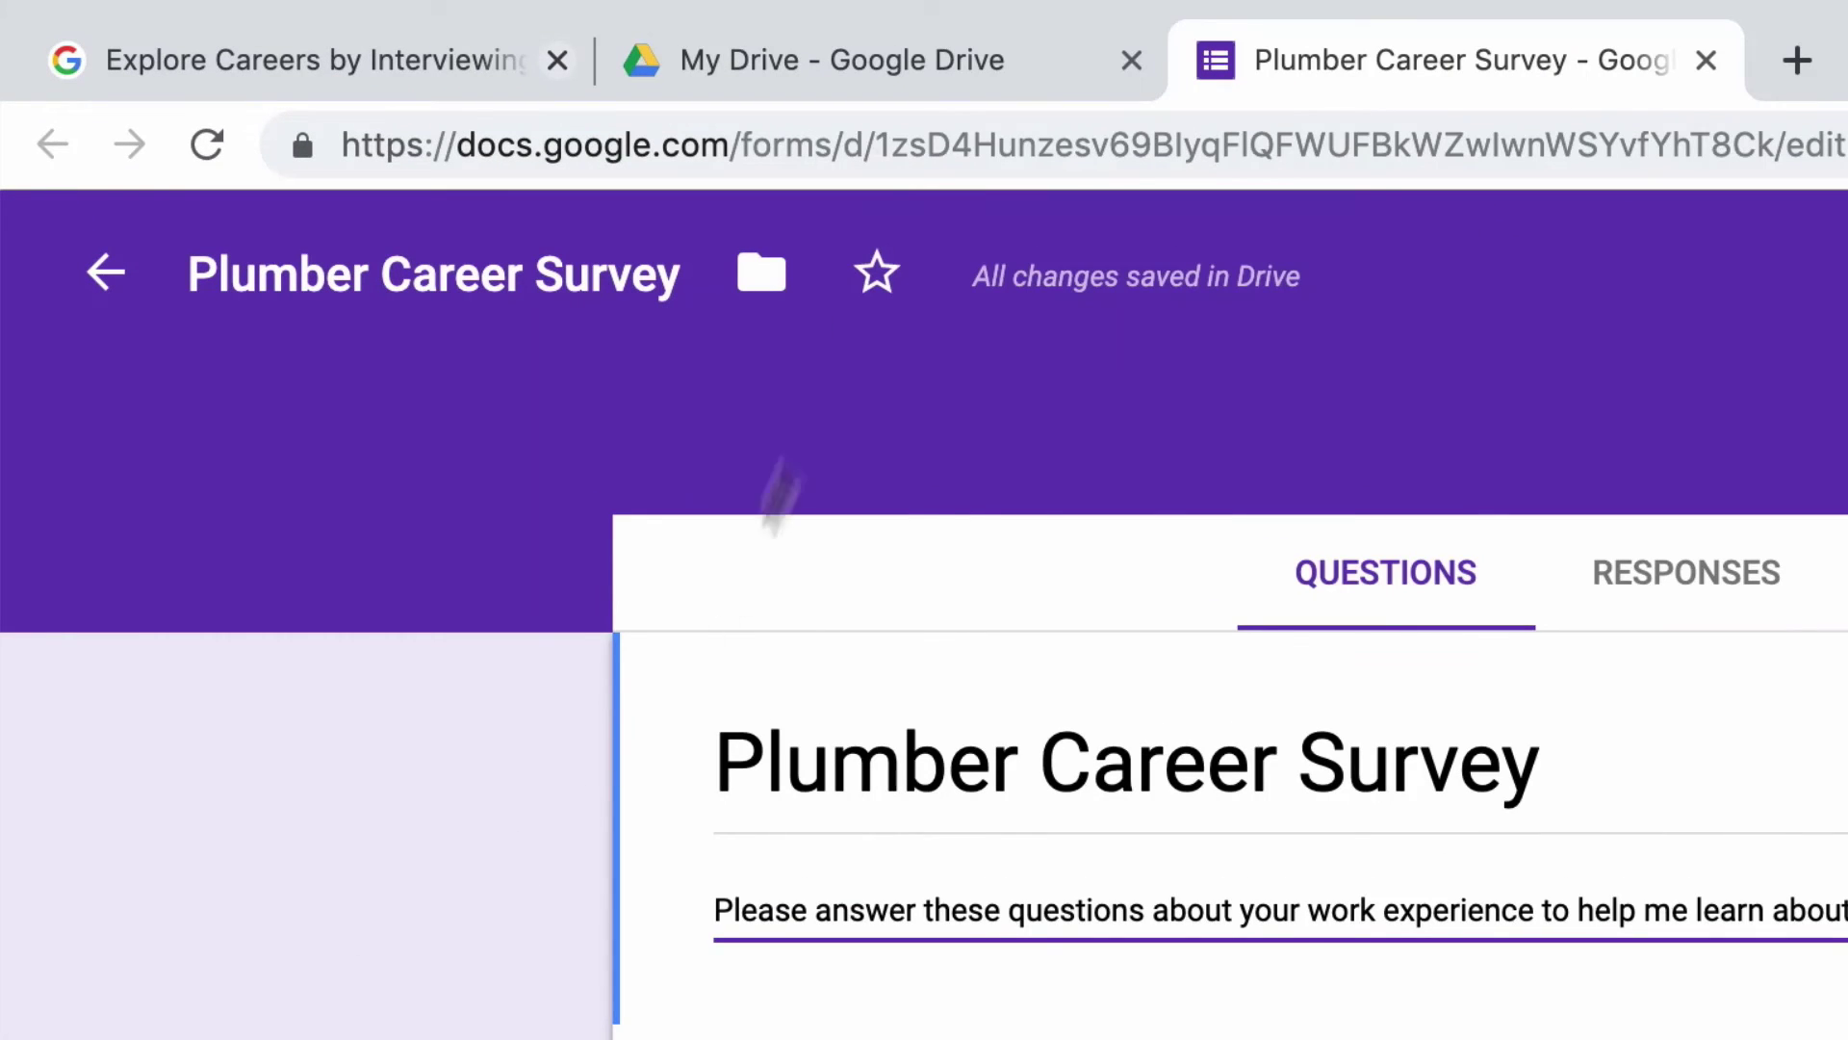
pyautogui.click(882, 46)
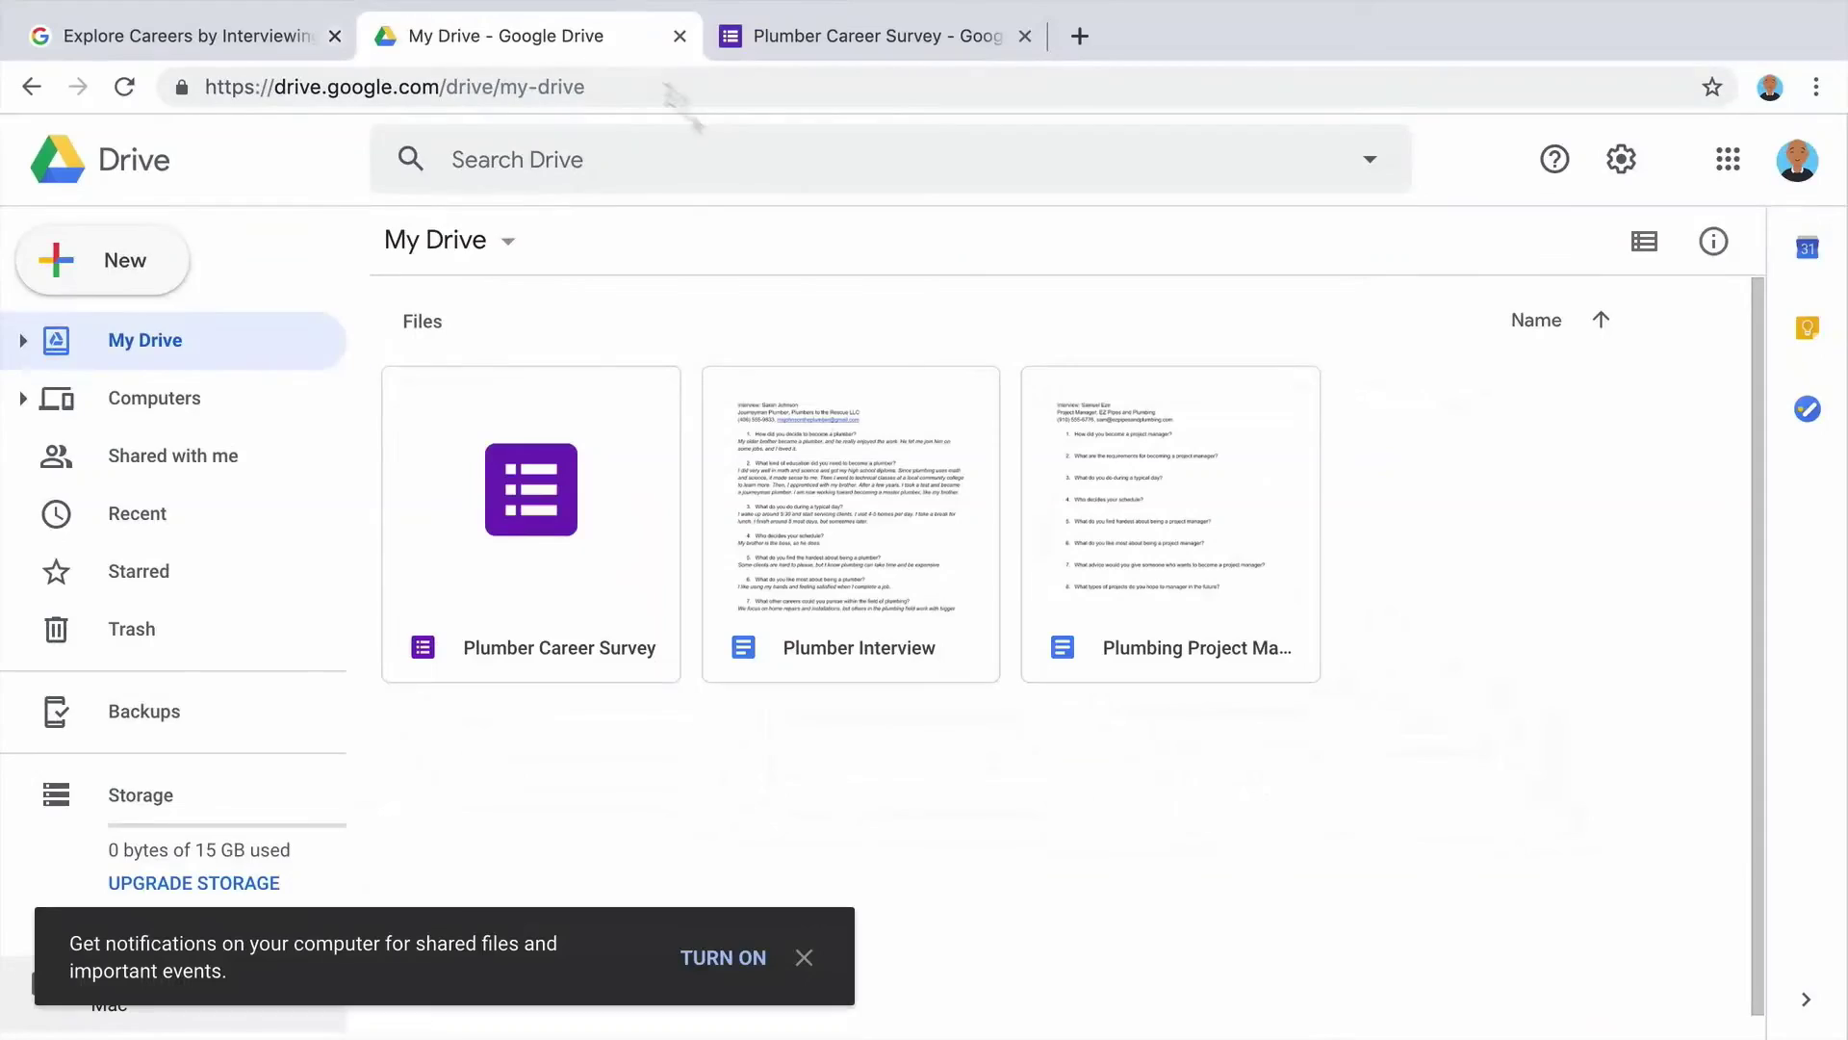
# Copy 'How did you decide to become a plumber?' from Plumber Interview into question 1's title.
pyautogui.doubleClick(818, 413)
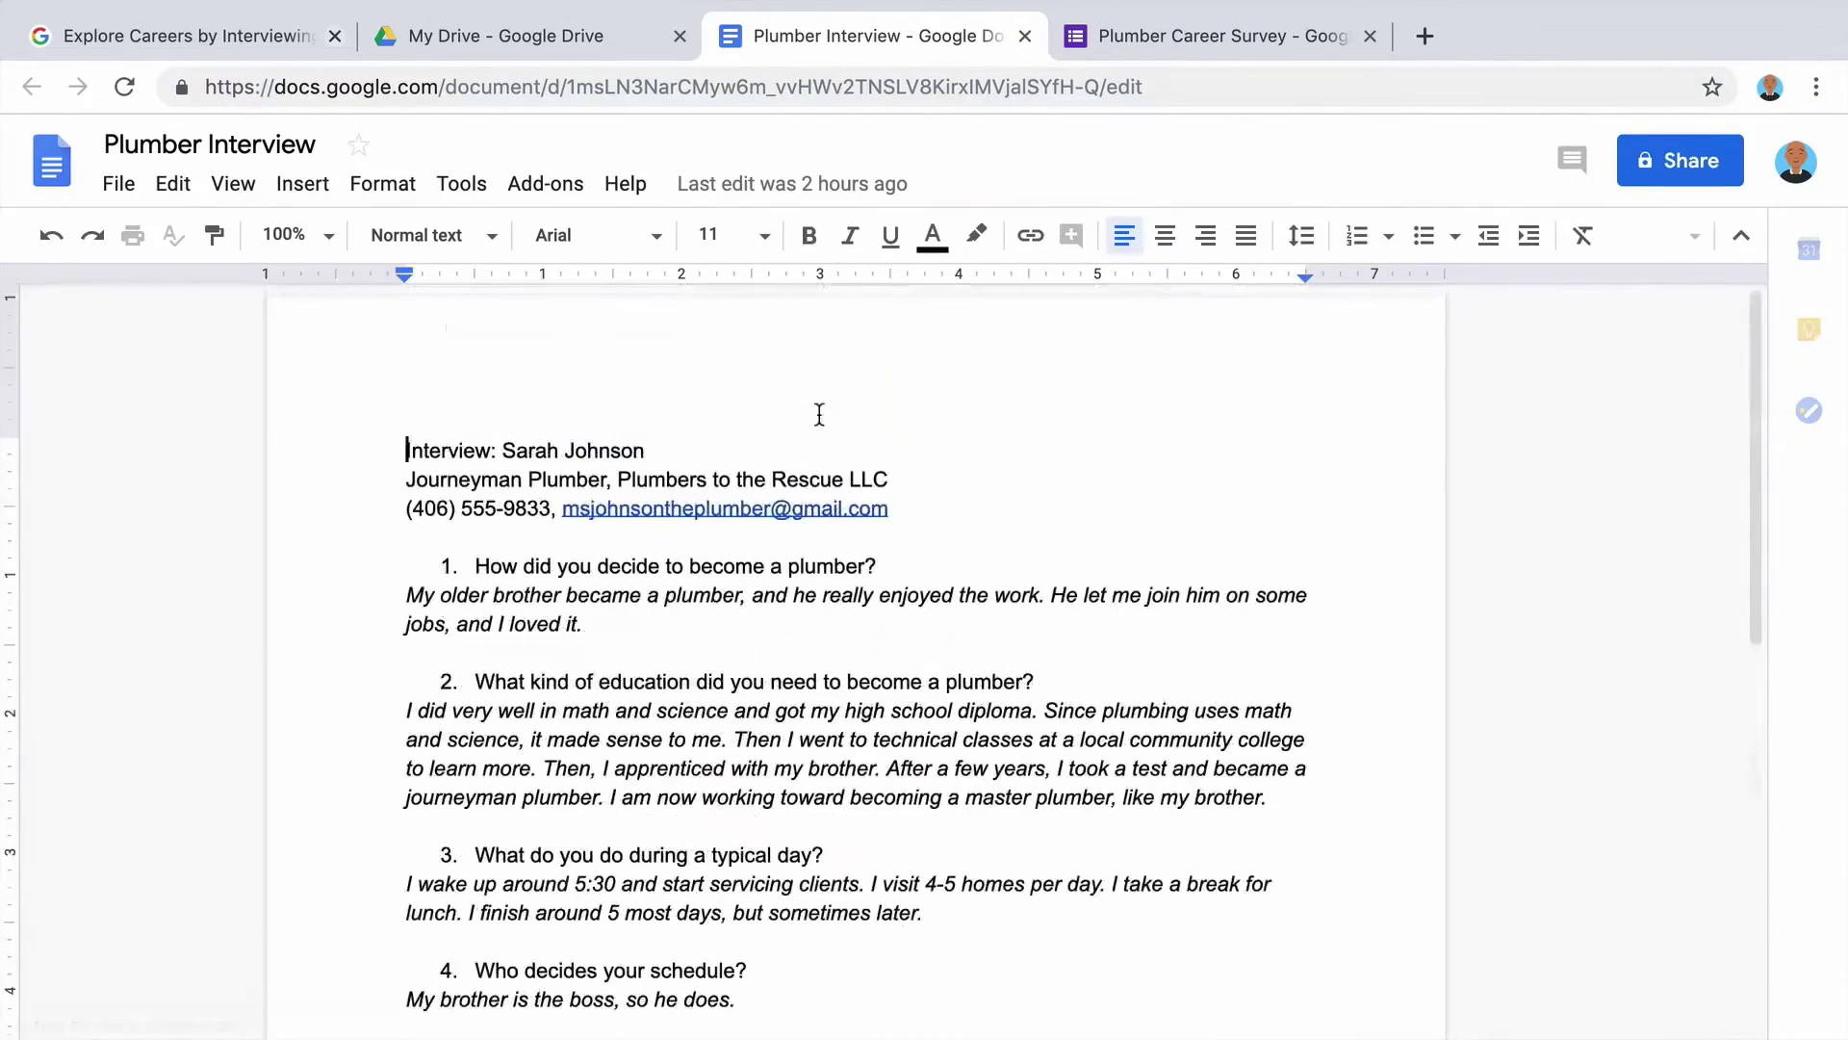
pyautogui.moveTo(877, 568); pyautogui.dragTo(484, 563)
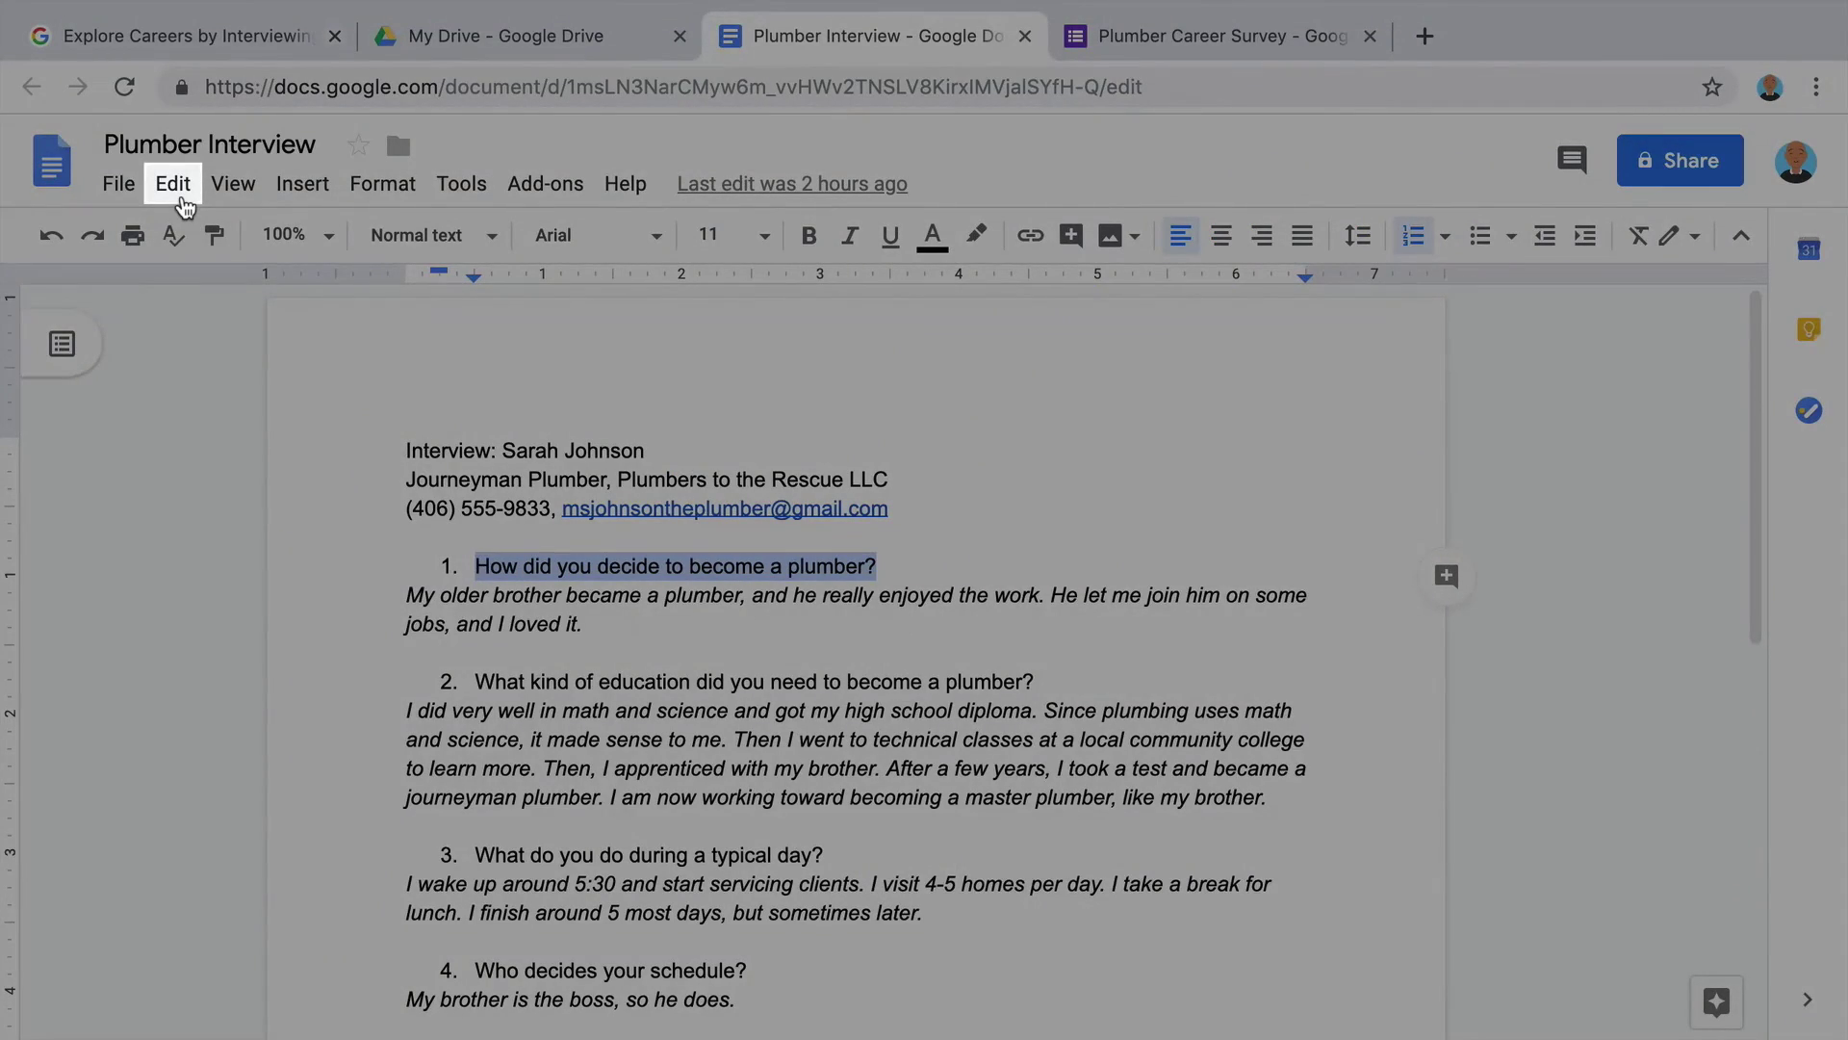
pyautogui.click(183, 201)
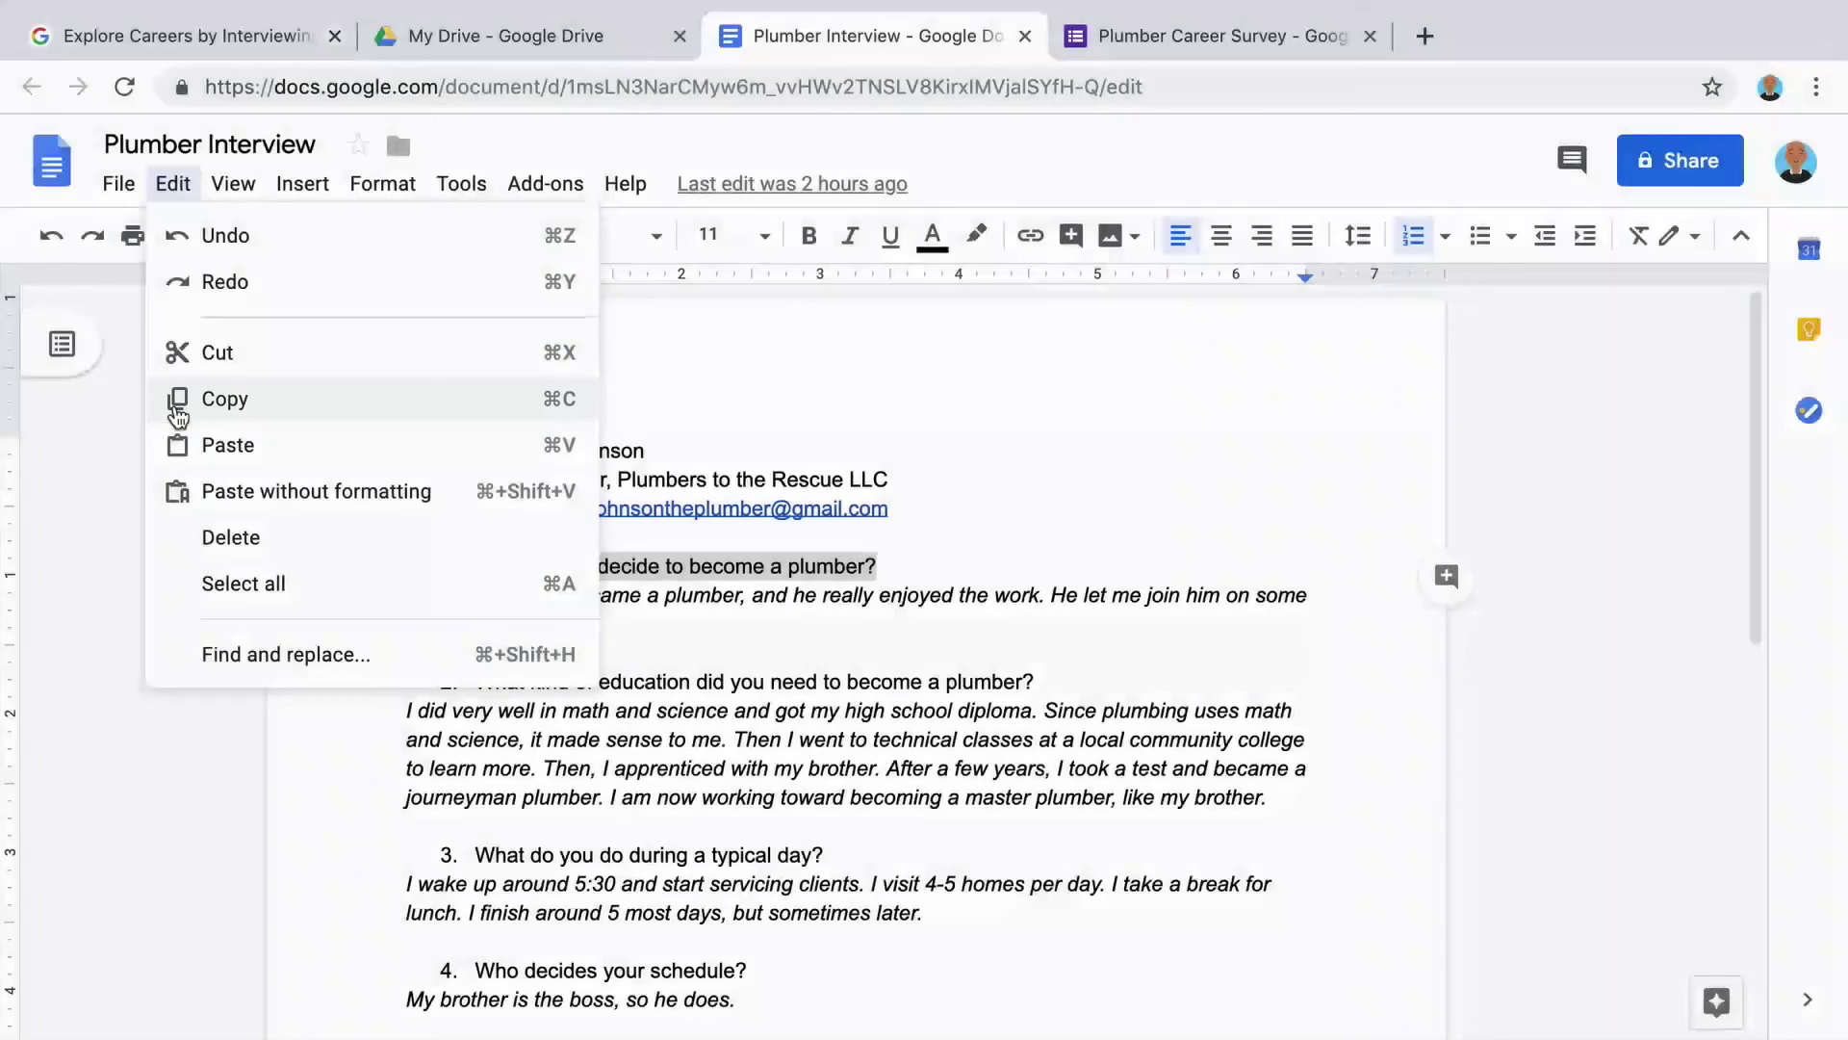
pyautogui.click(176, 404)
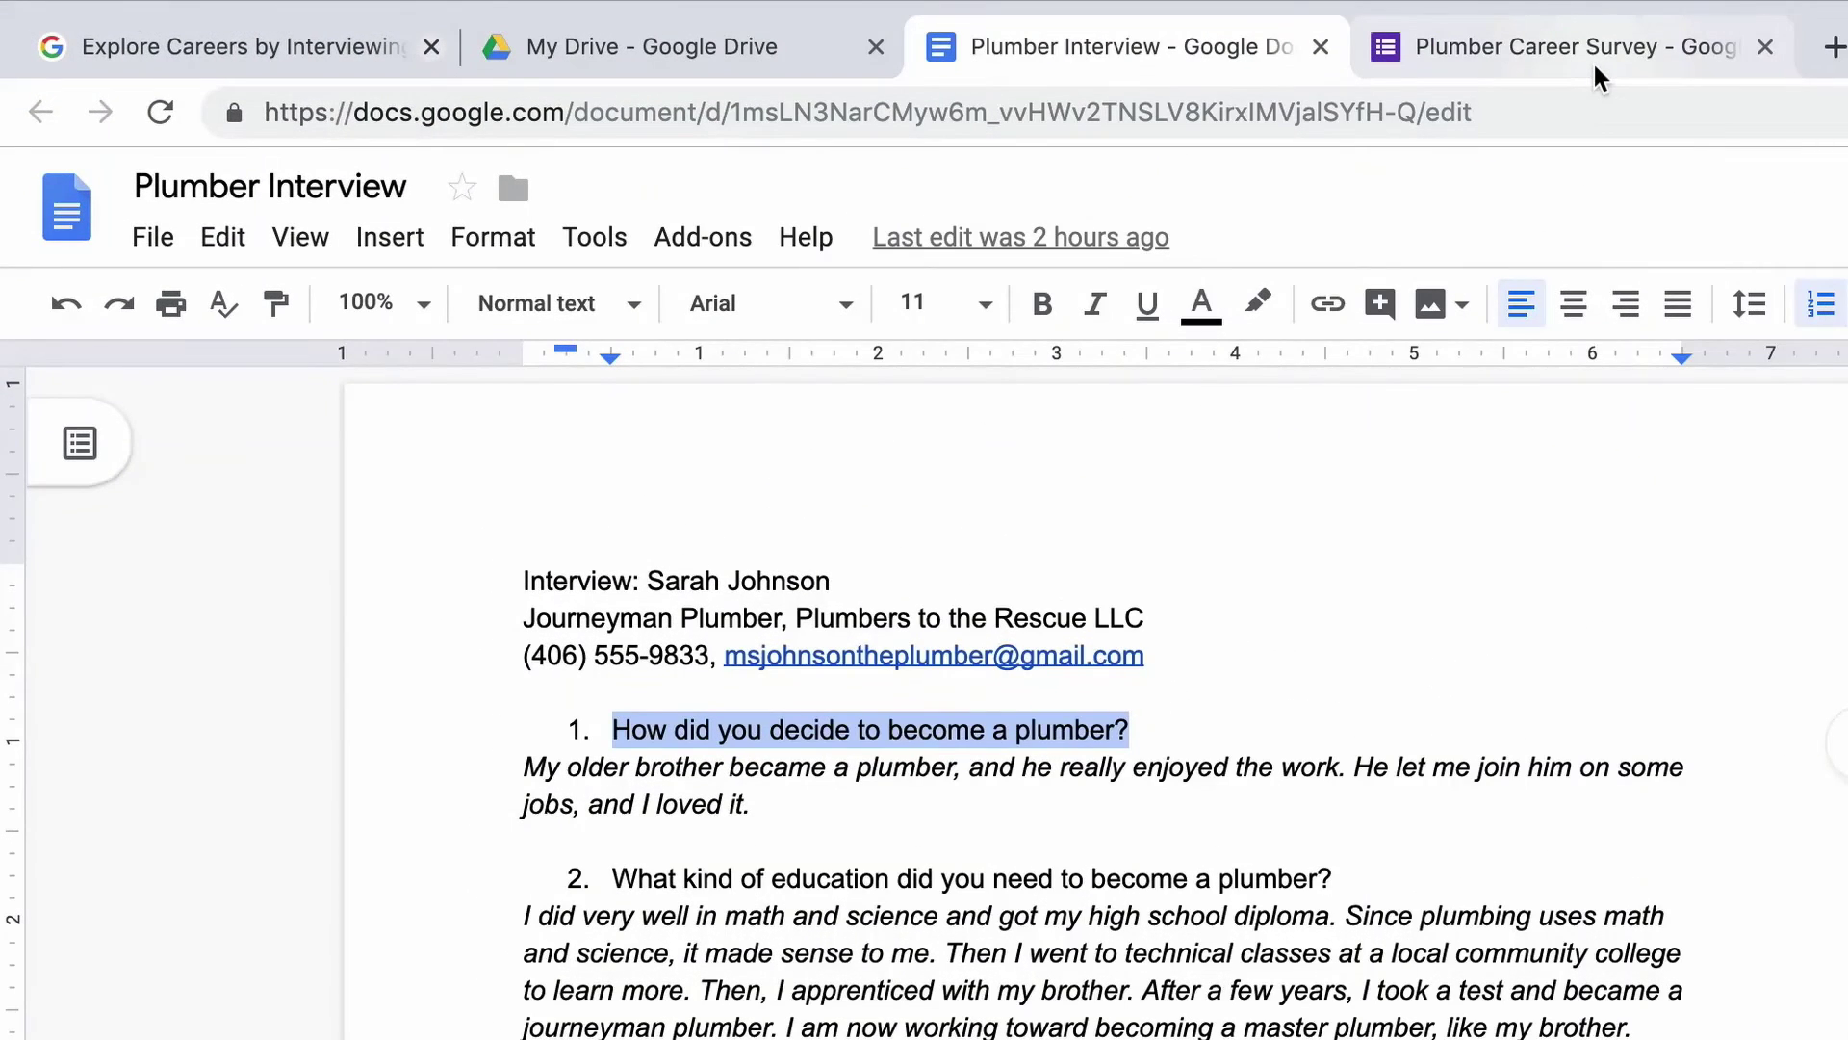
pyautogui.click(1599, 77)
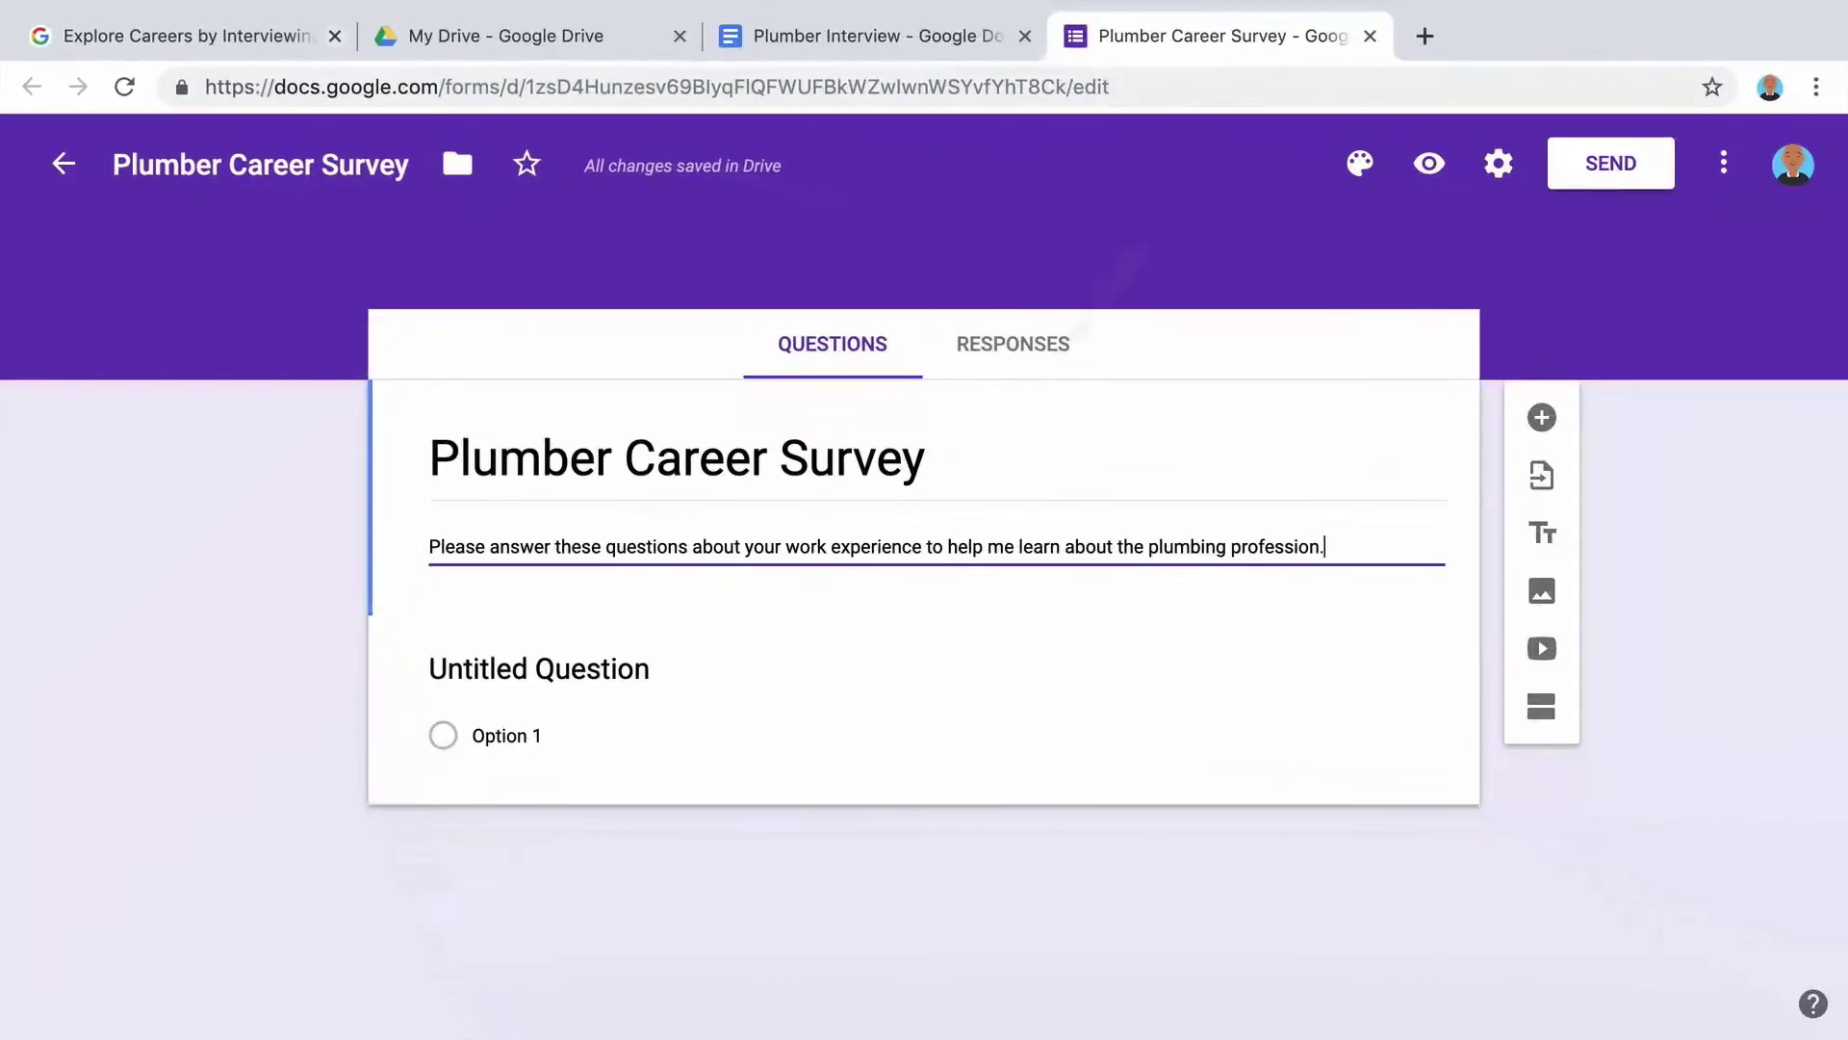
pyautogui.click(587, 671)
pyautogui.rightClick(586, 671)
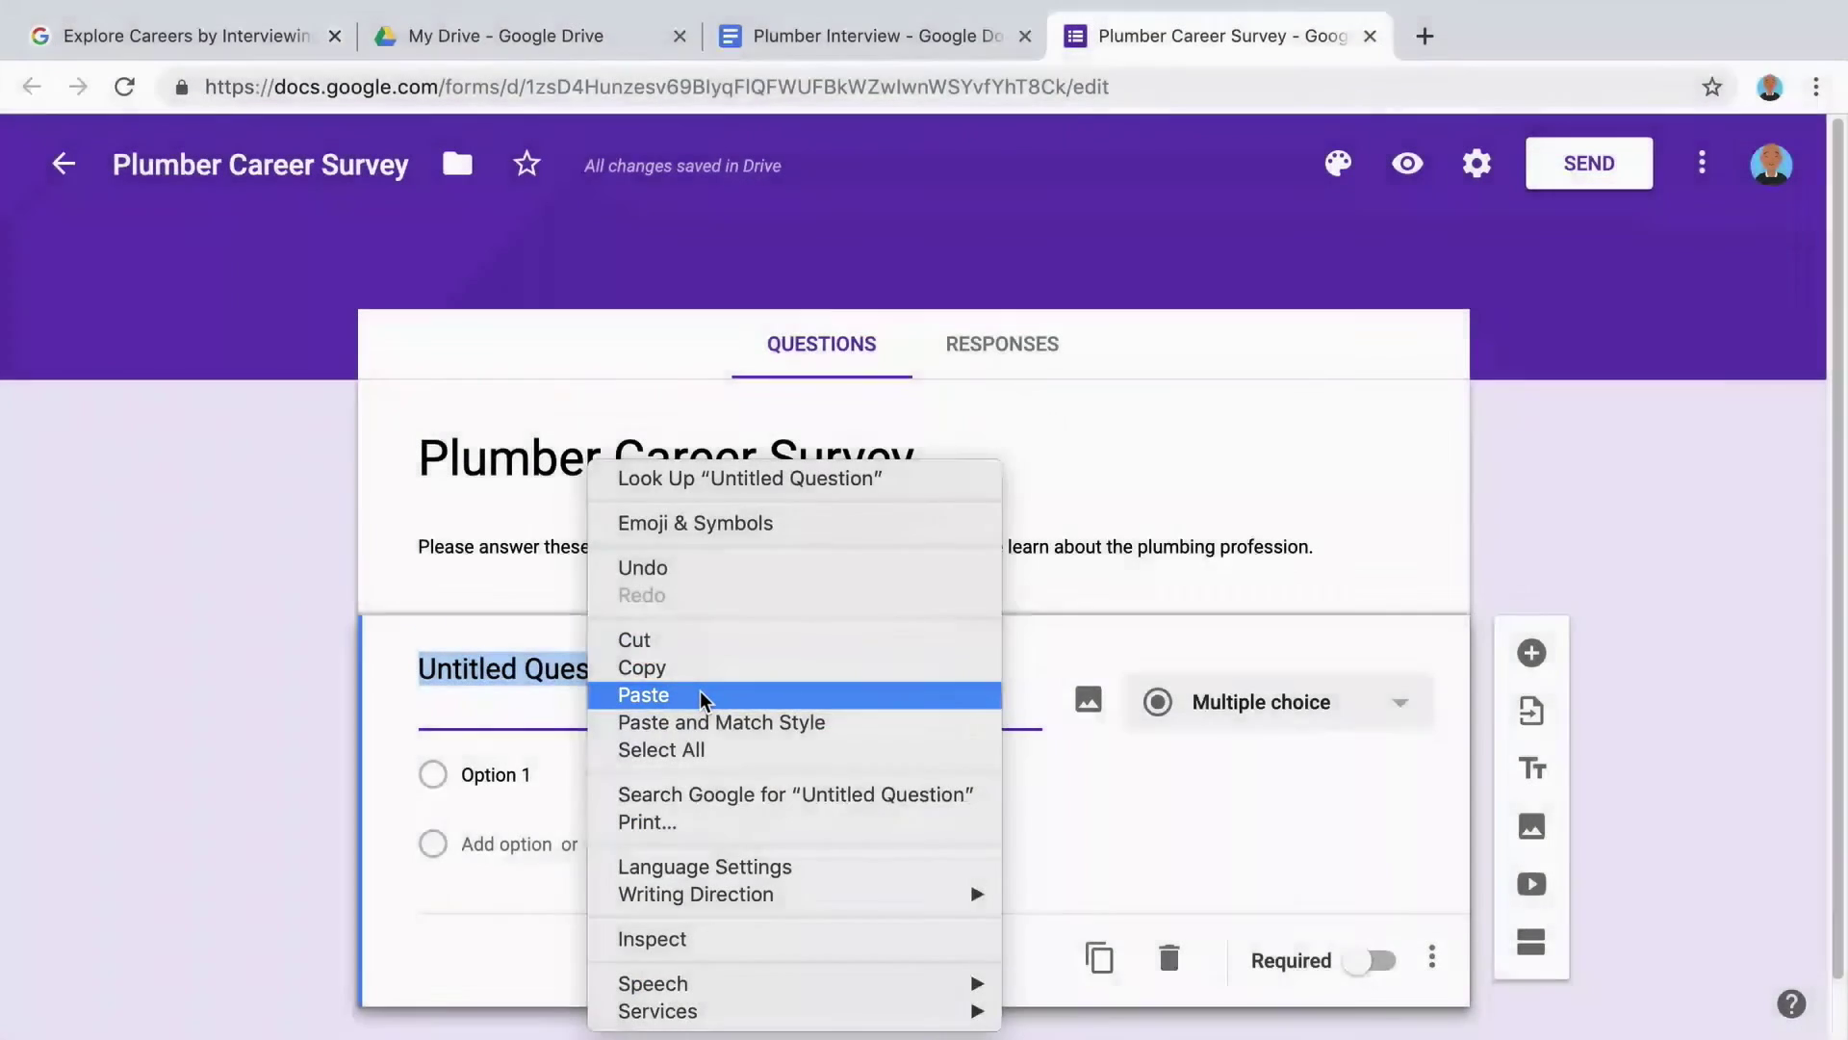
pyautogui.click(700, 695)
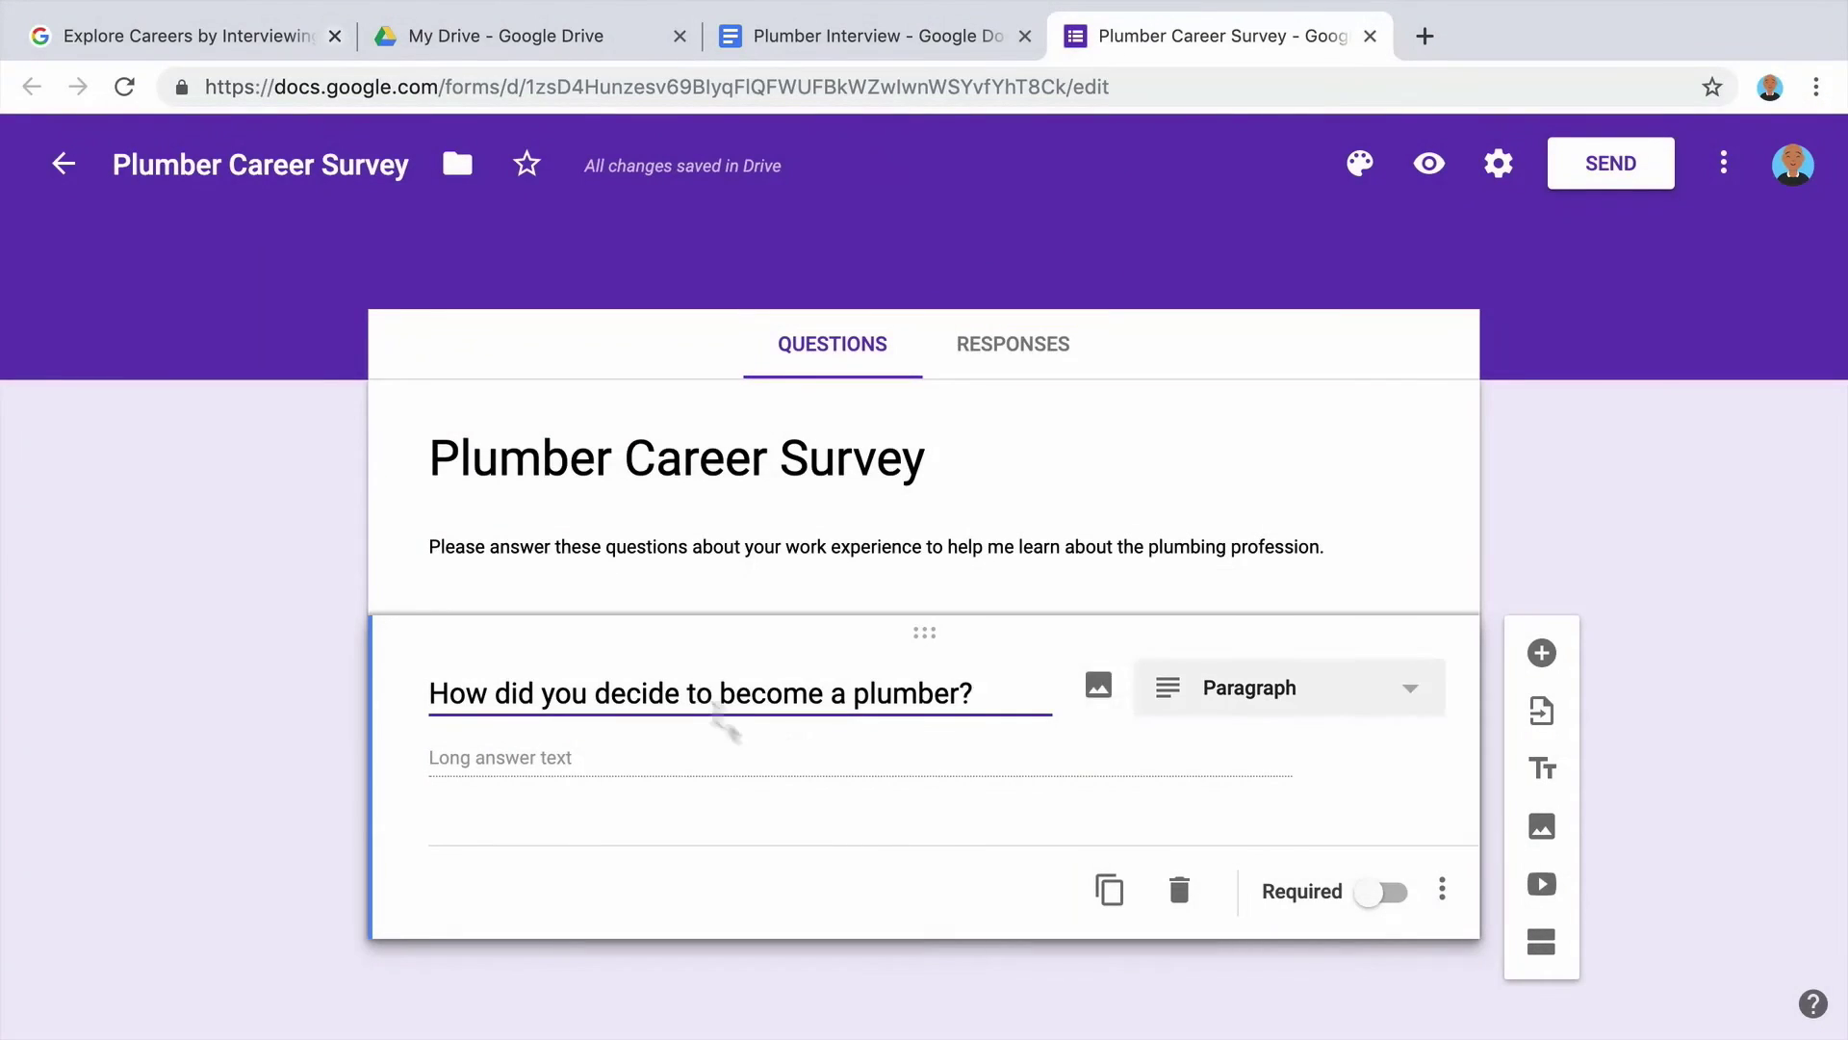
# Make question 1 Short answer, then select the second interview question in the document.
pyautogui.click(1206, 714)
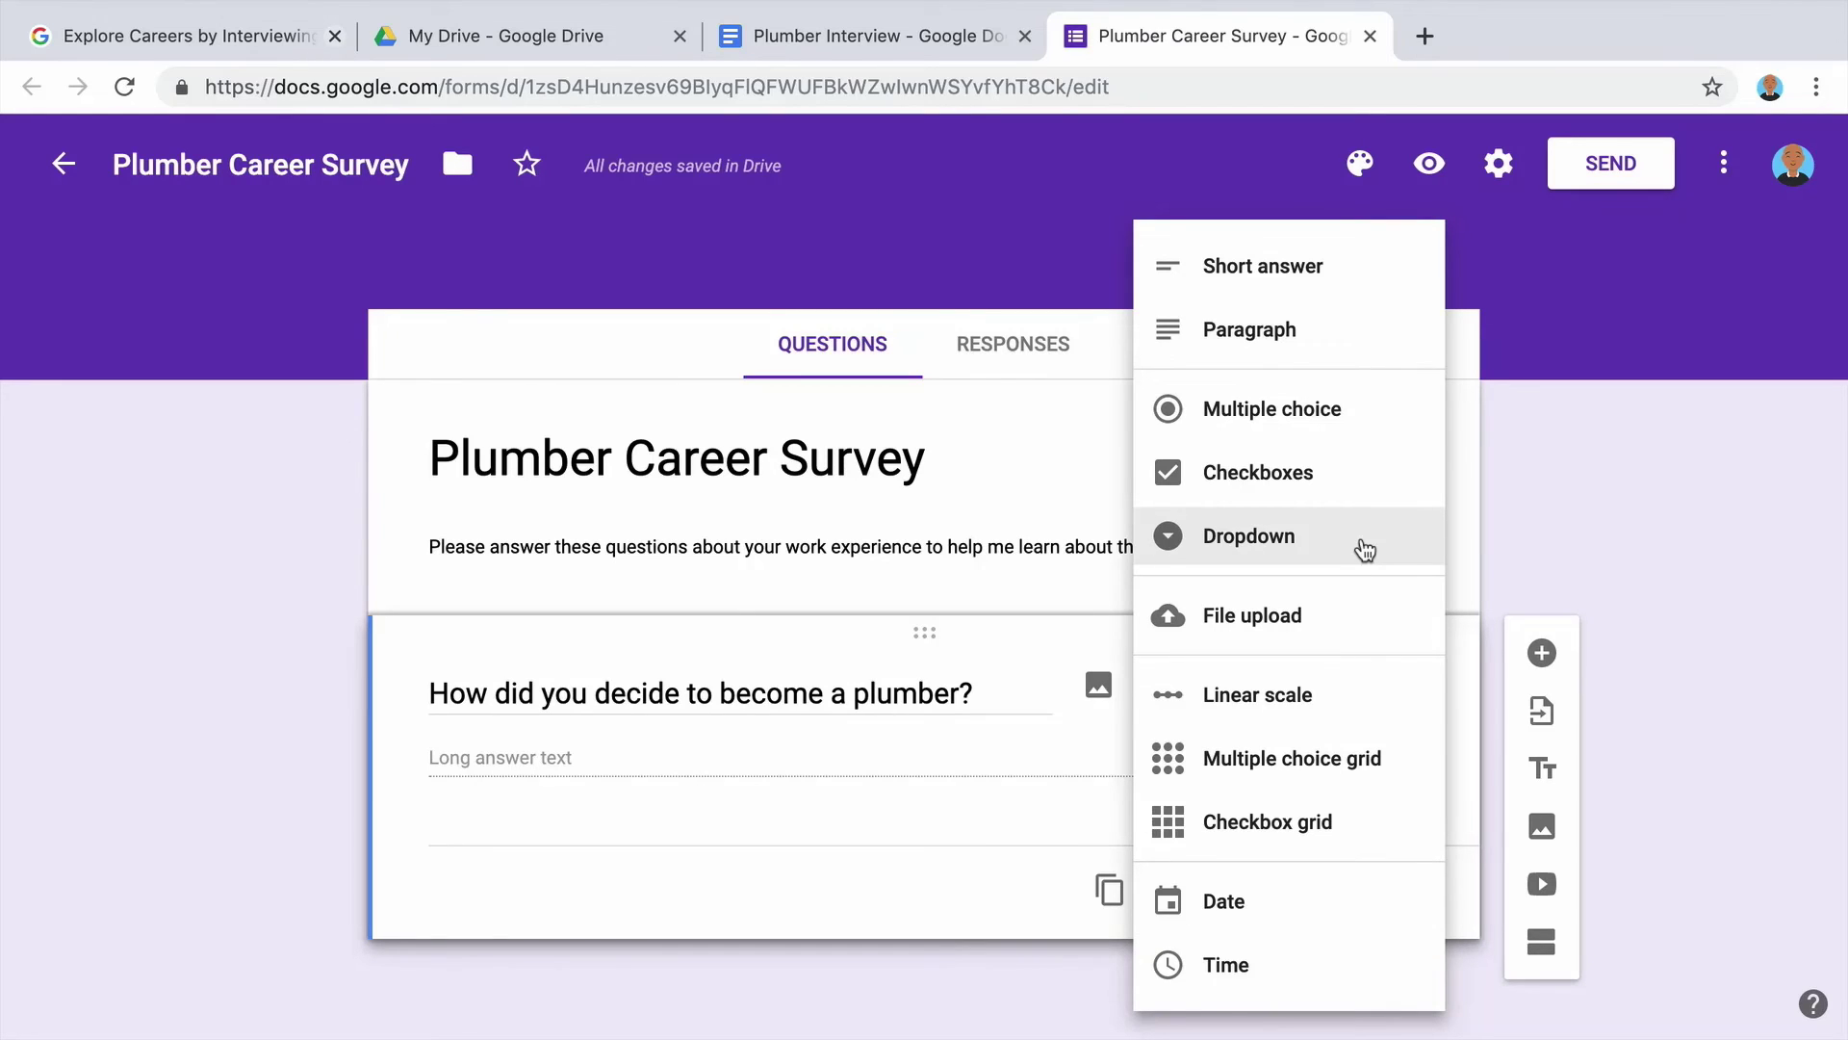
pyautogui.click(1398, 293)
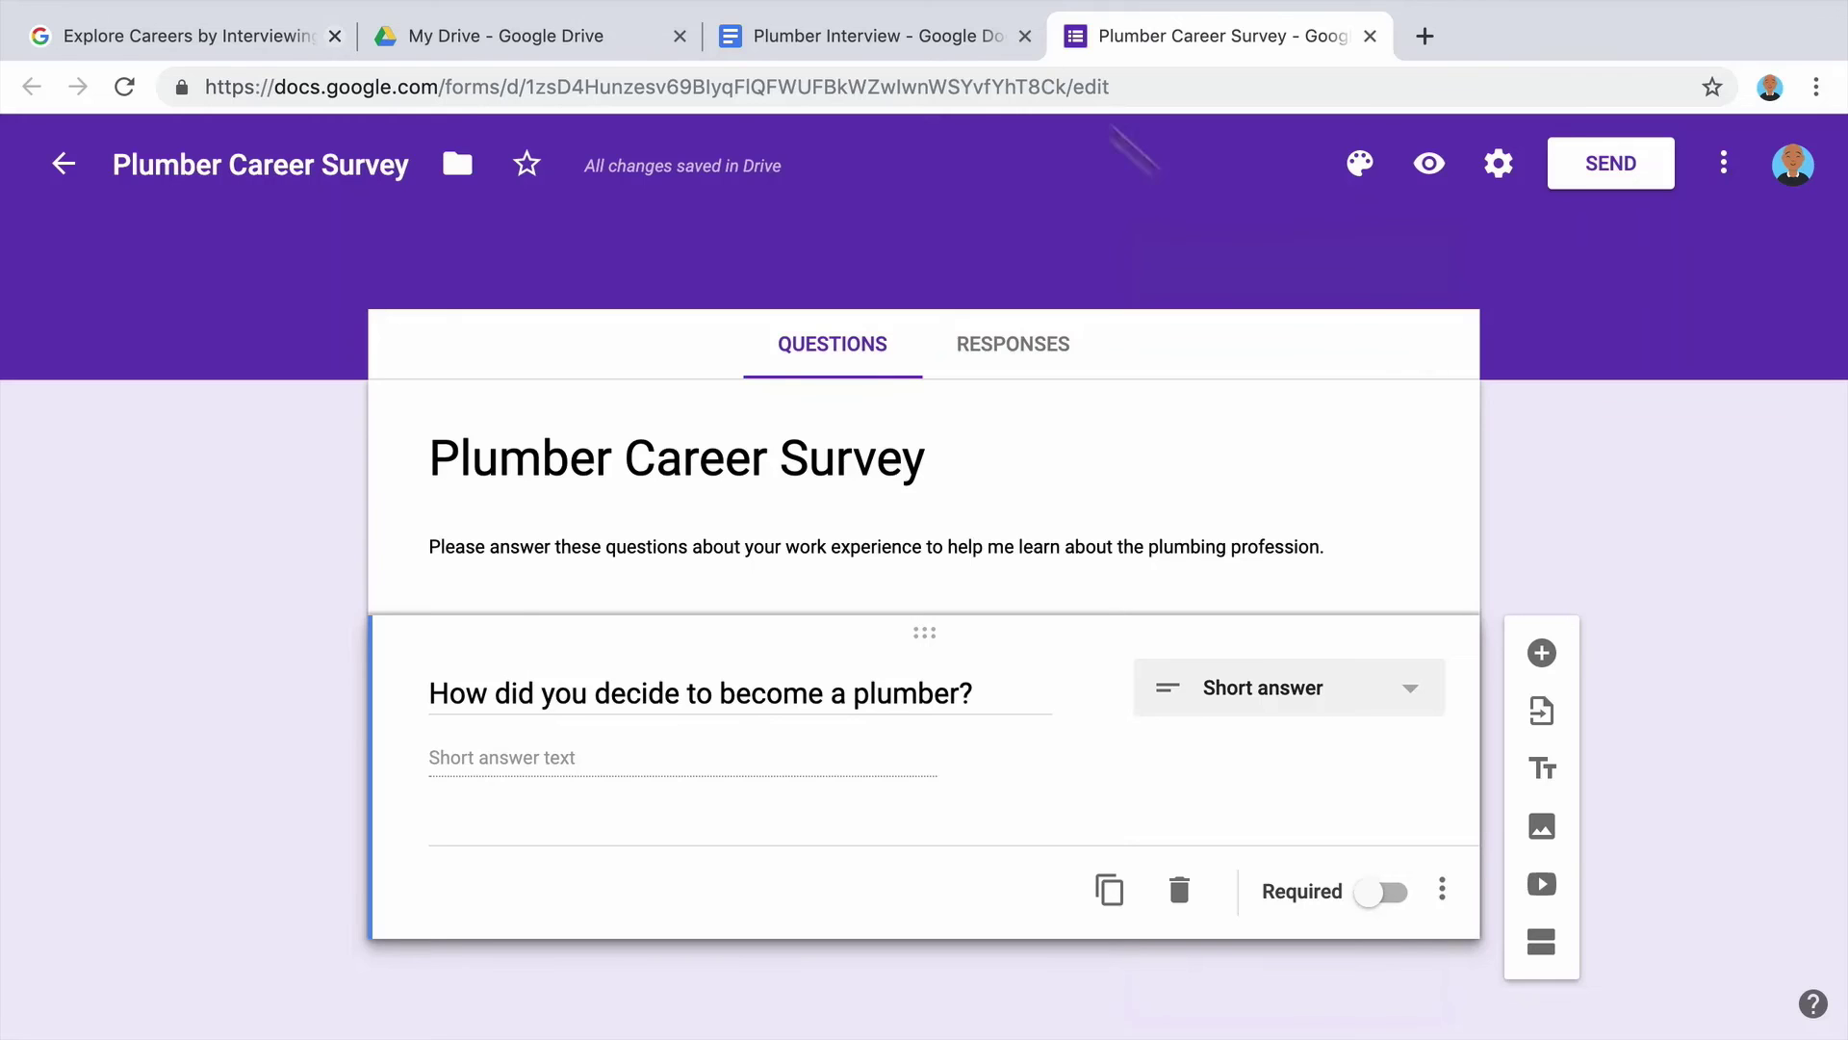
pyautogui.click(978, 36)
pyautogui.moveTo(1047, 683); pyautogui.dragTo(476, 683)
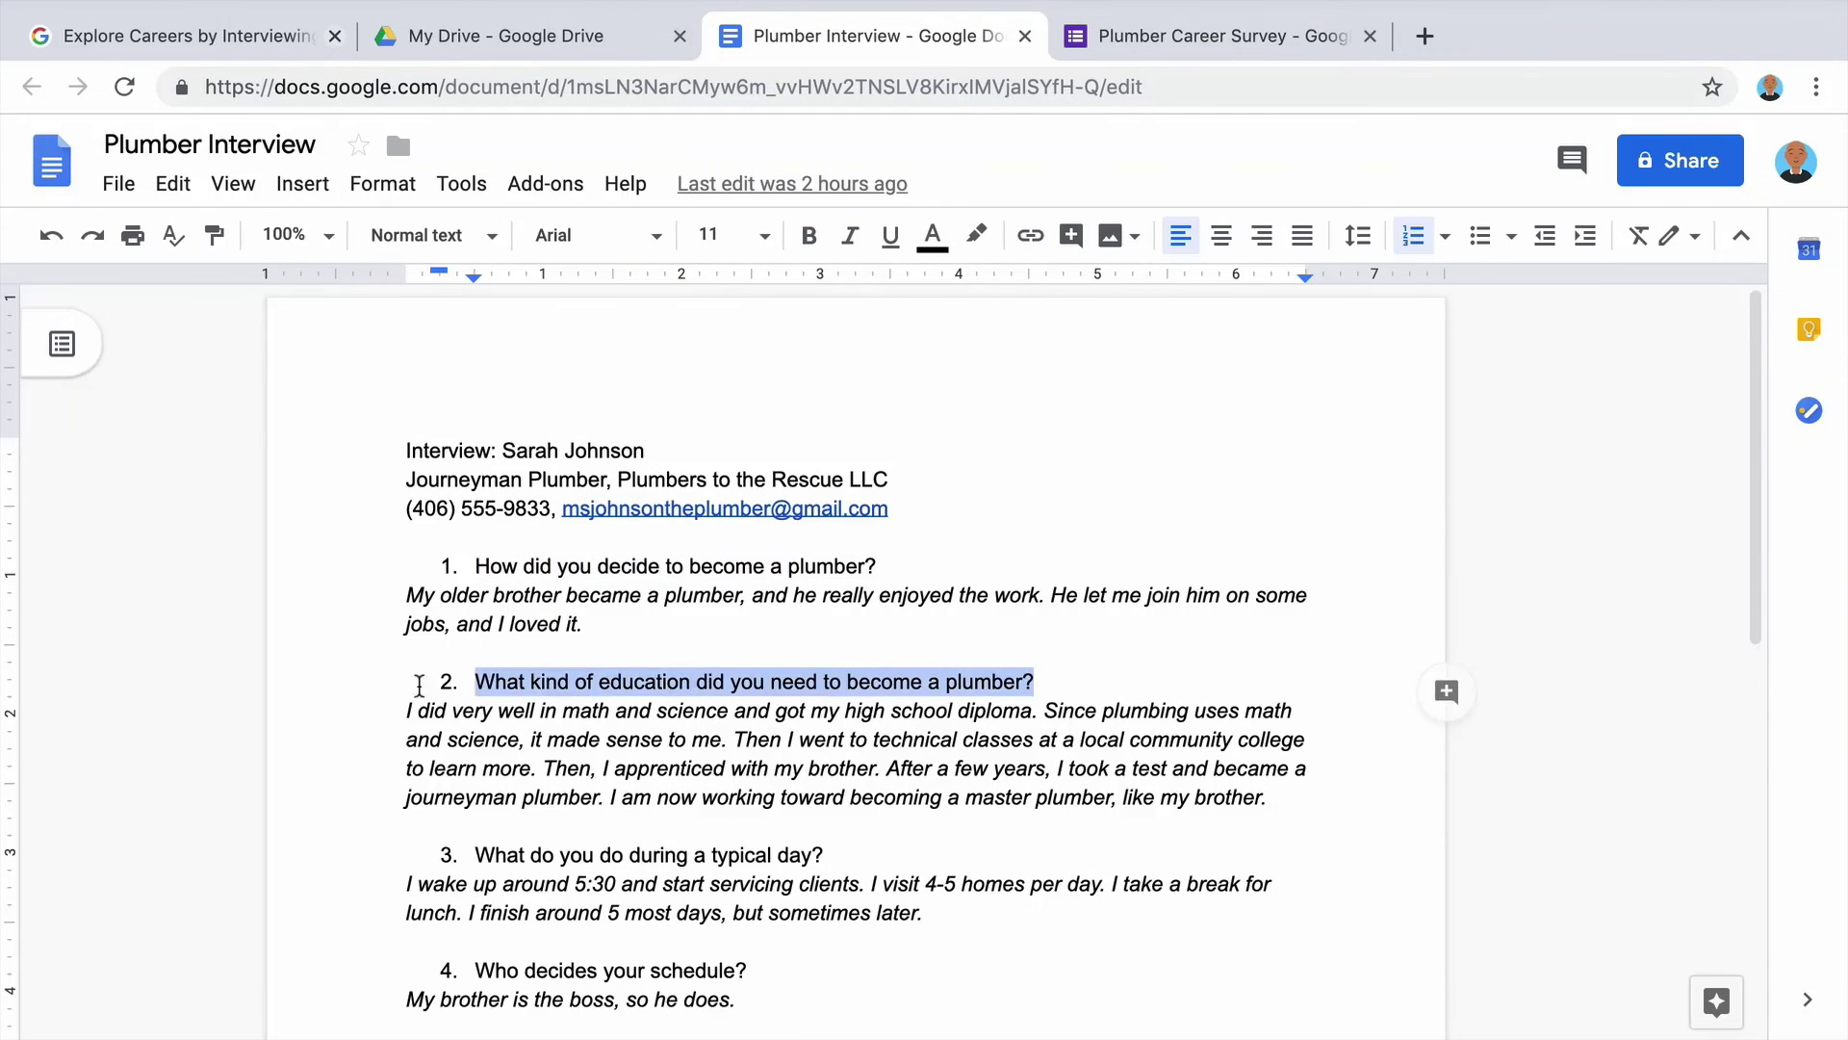
# Paste the second interview question about education into a new form question.
pyautogui.click(174, 184)
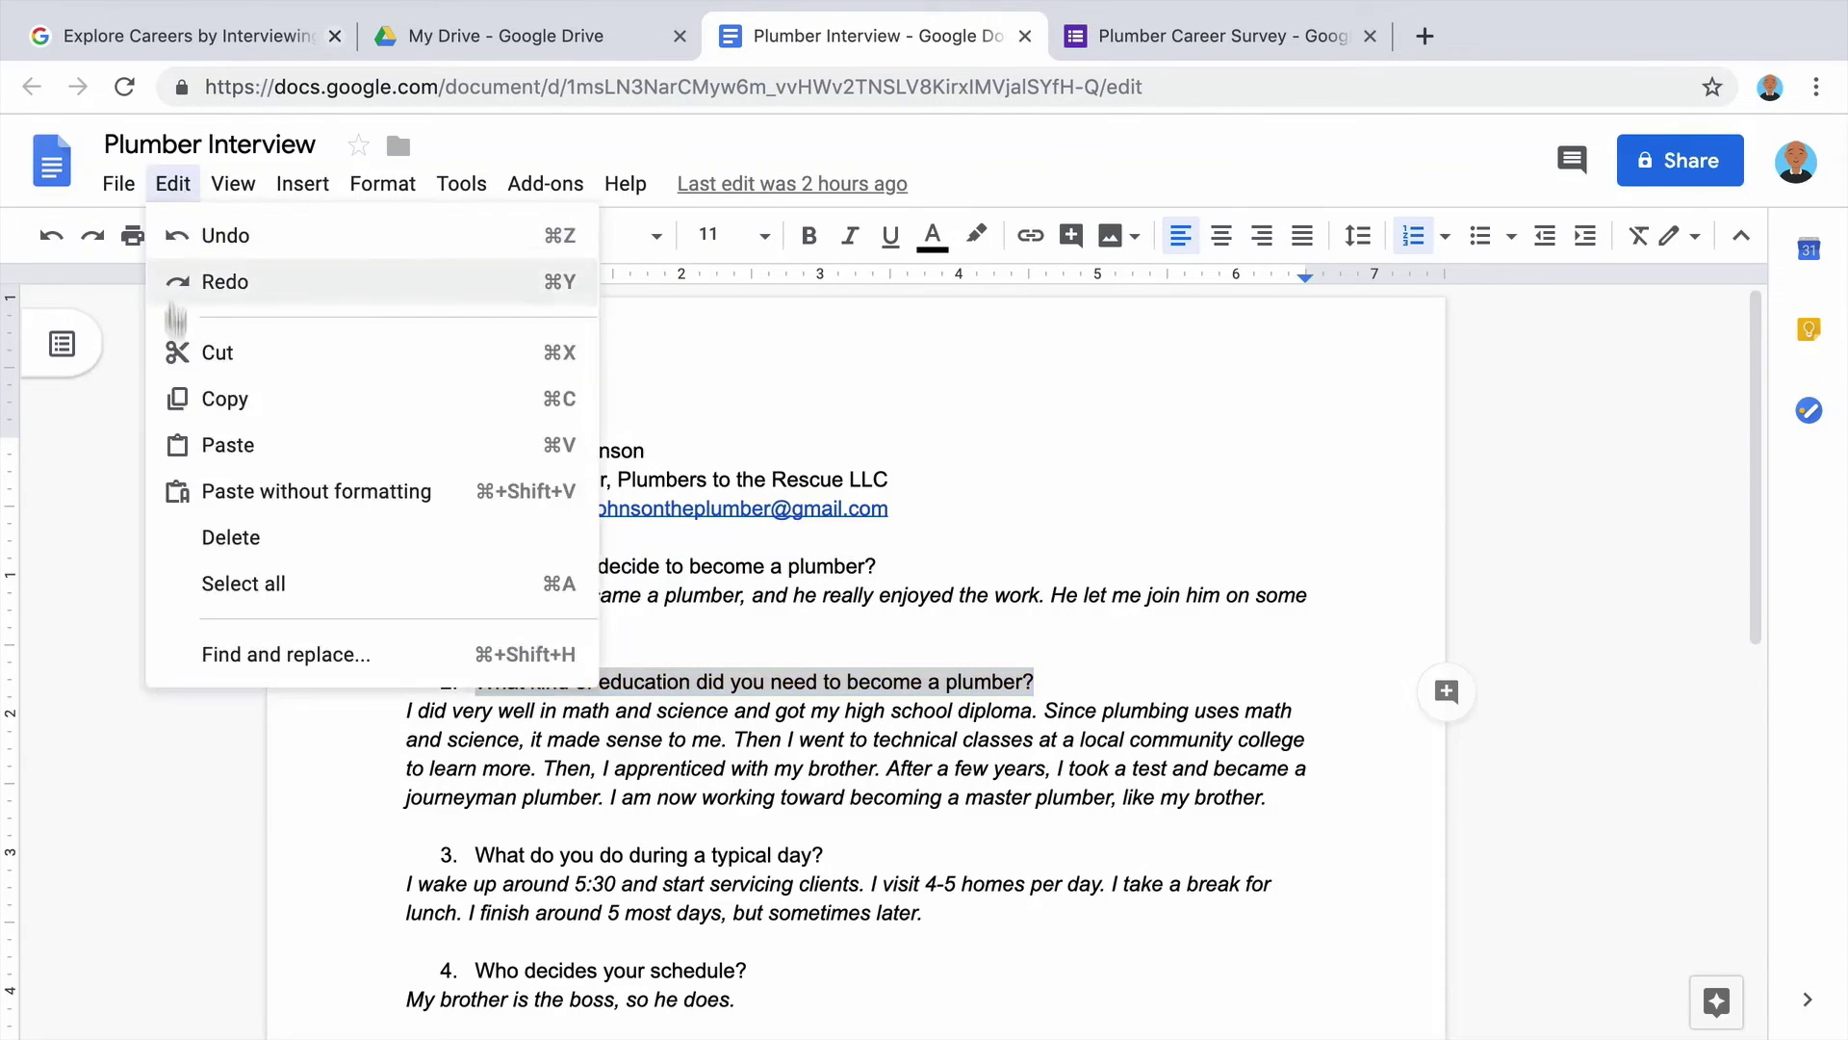
pyautogui.click(245, 398)
pyautogui.click(1203, 36)
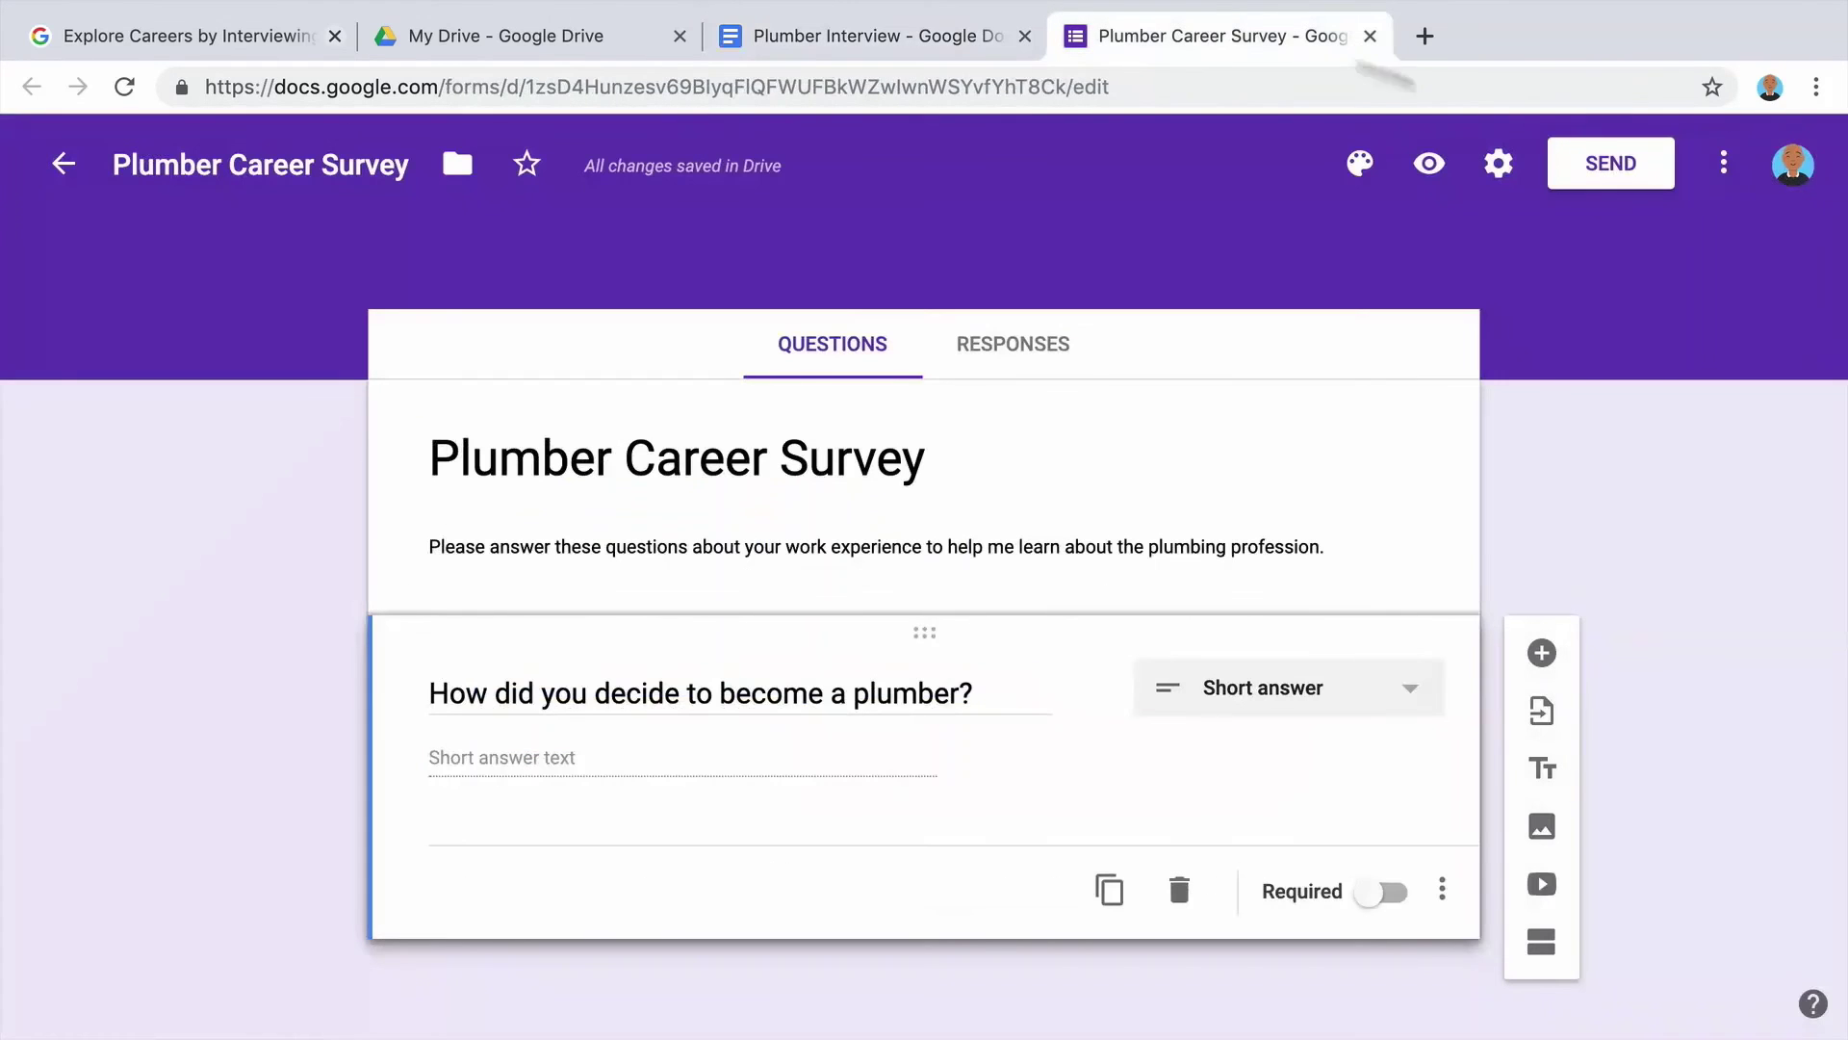
pyautogui.click(1541, 654)
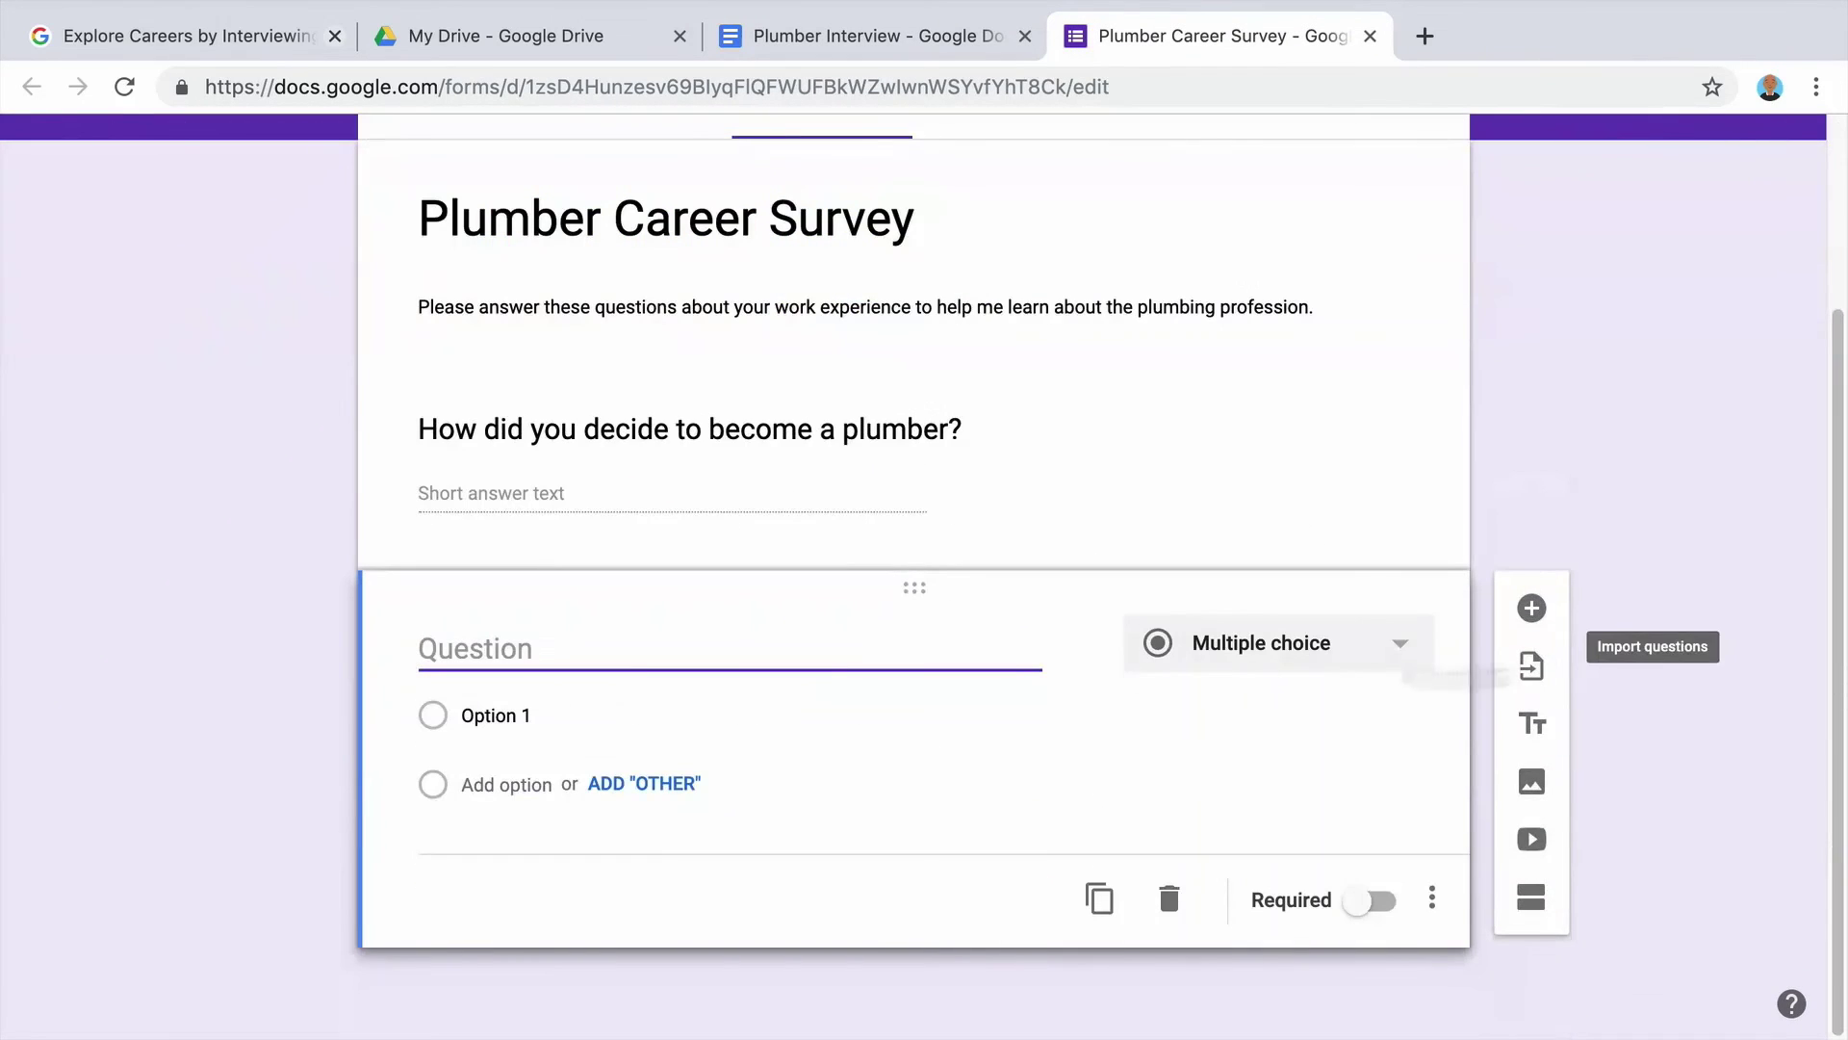
pyautogui.rightClick(608, 607)
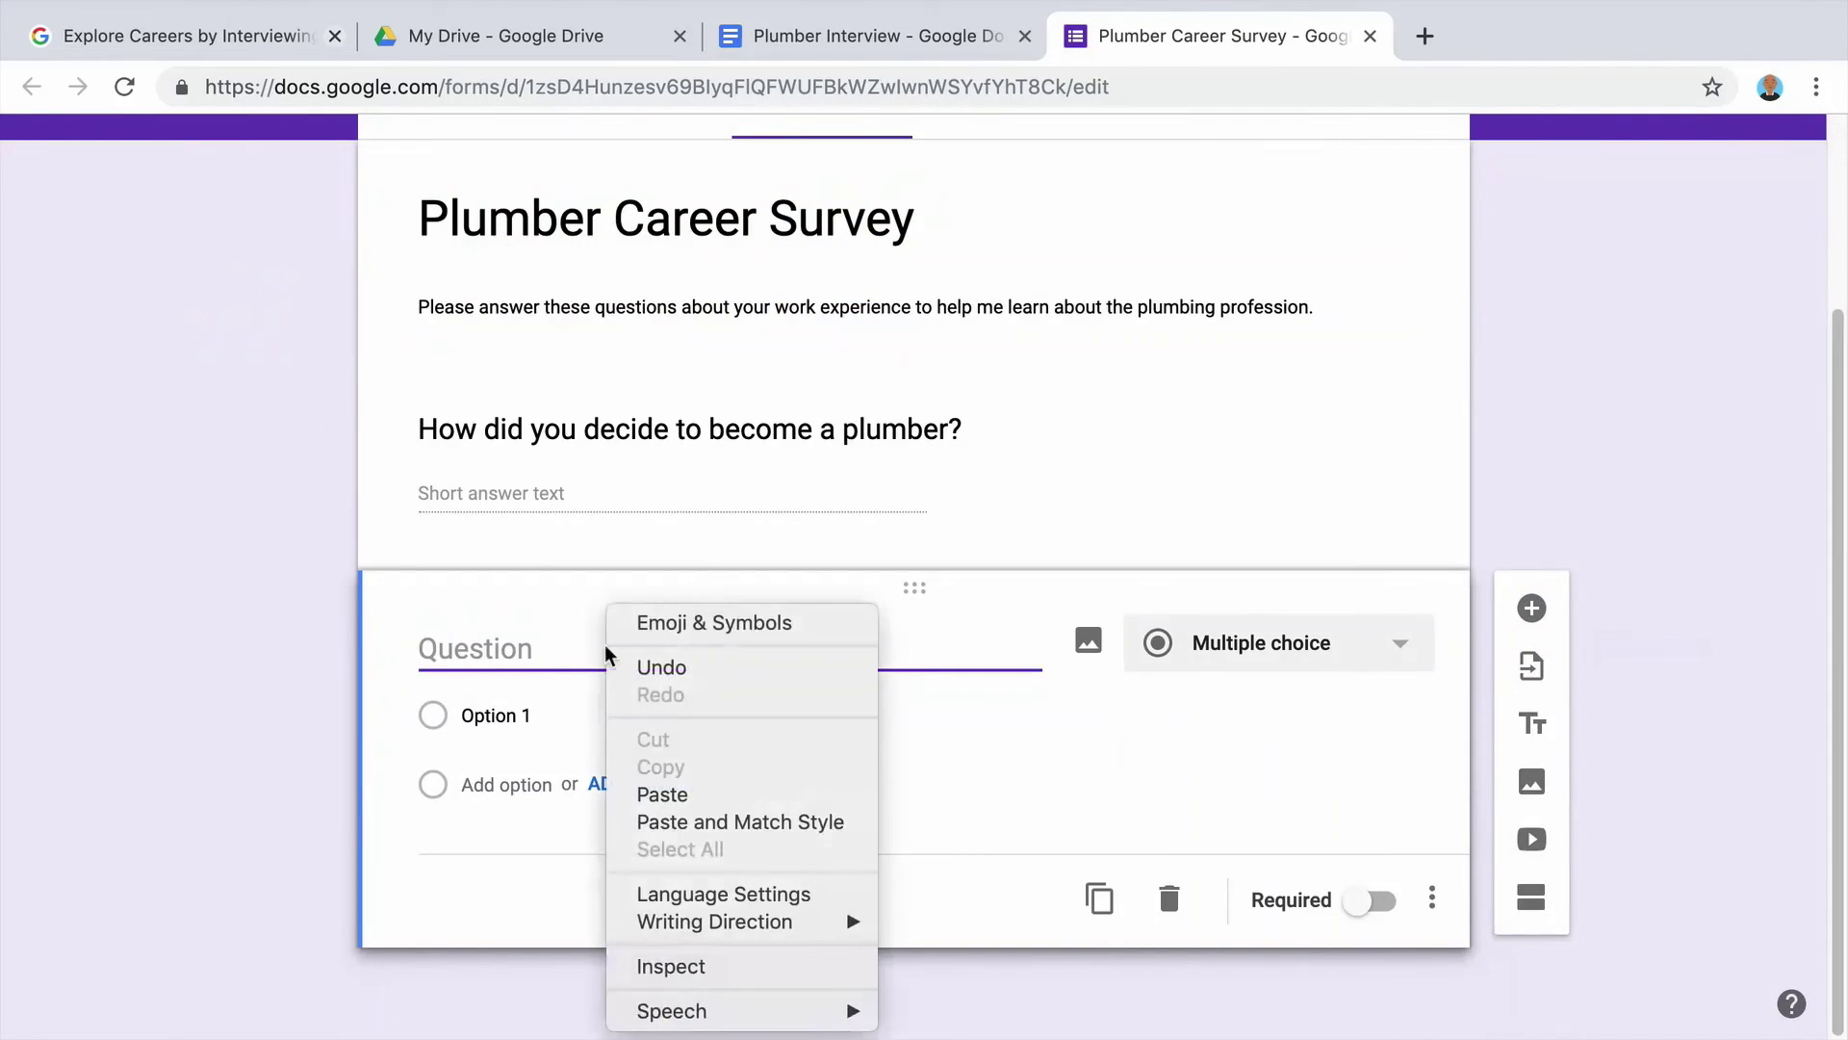
pyautogui.click(722, 795)
# Insert 'or training' and append 'Check all that apply.' to the education question.
pyautogui.click(716, 624)
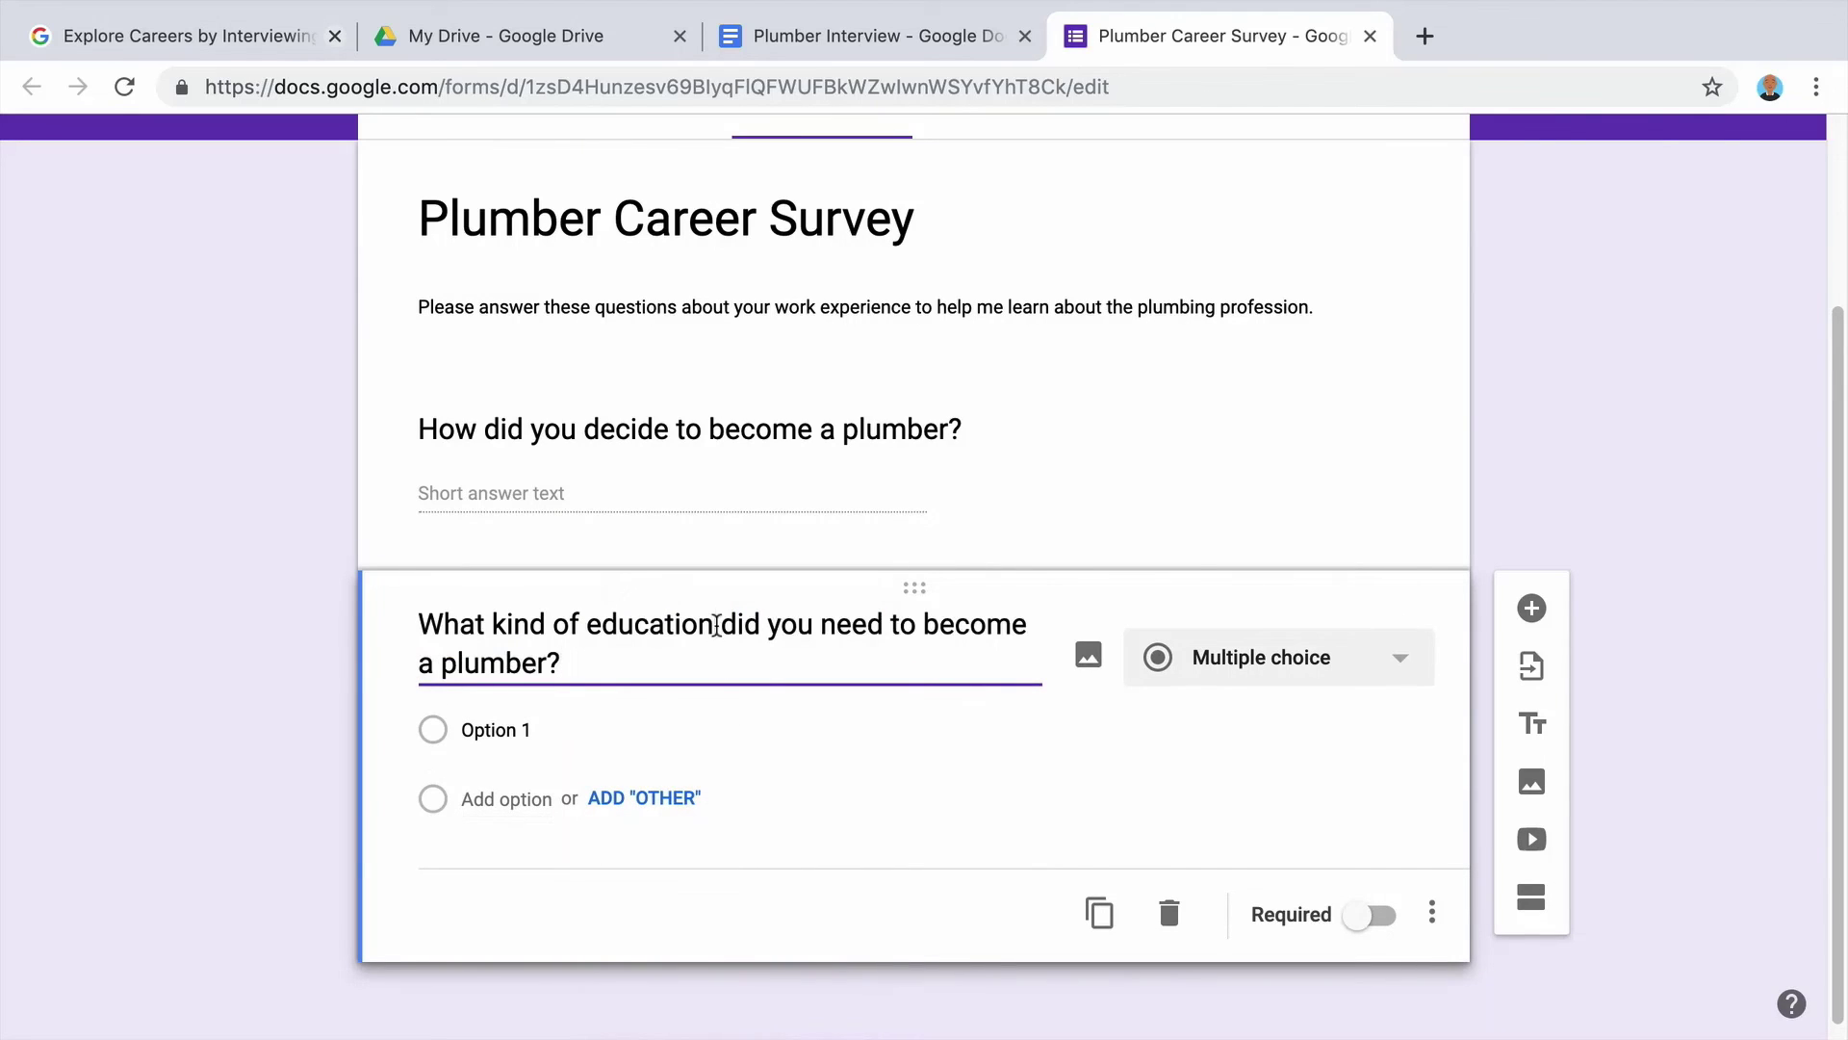
pyautogui.write('or training')
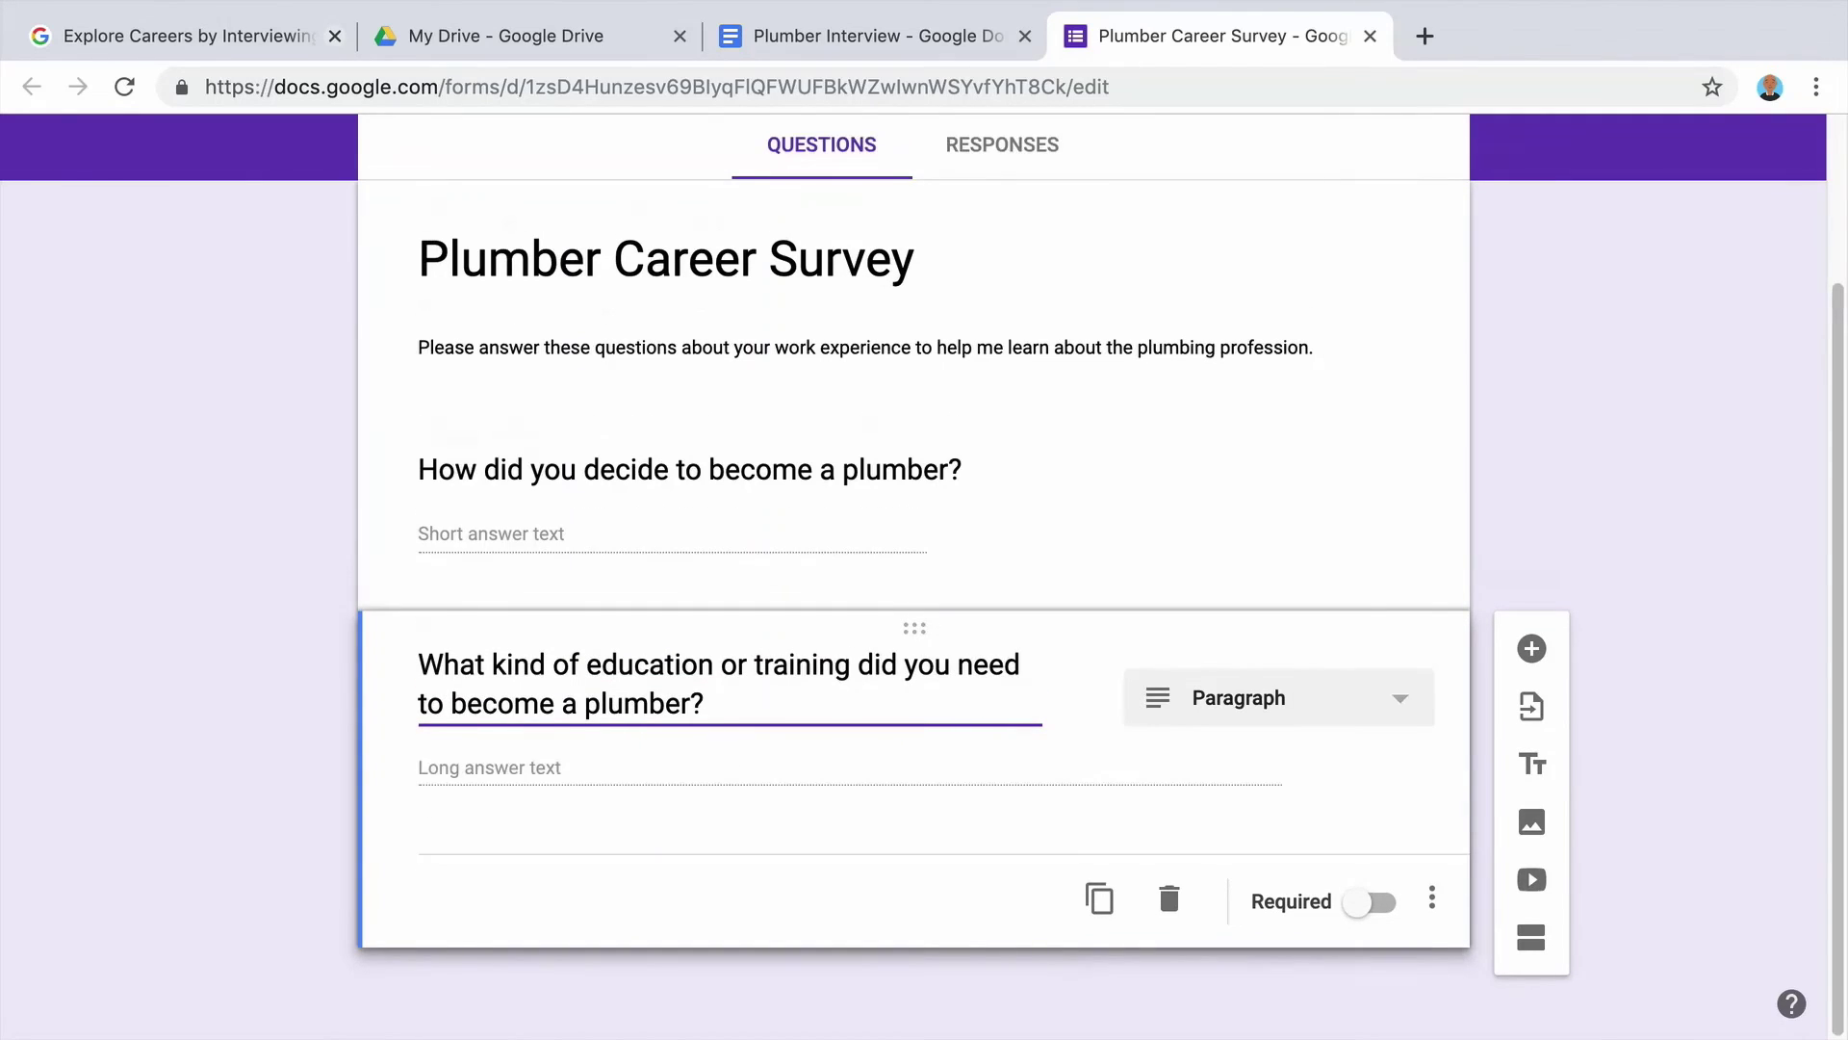
pyautogui.click(735, 706)
pyautogui.write('Check all that apply.')
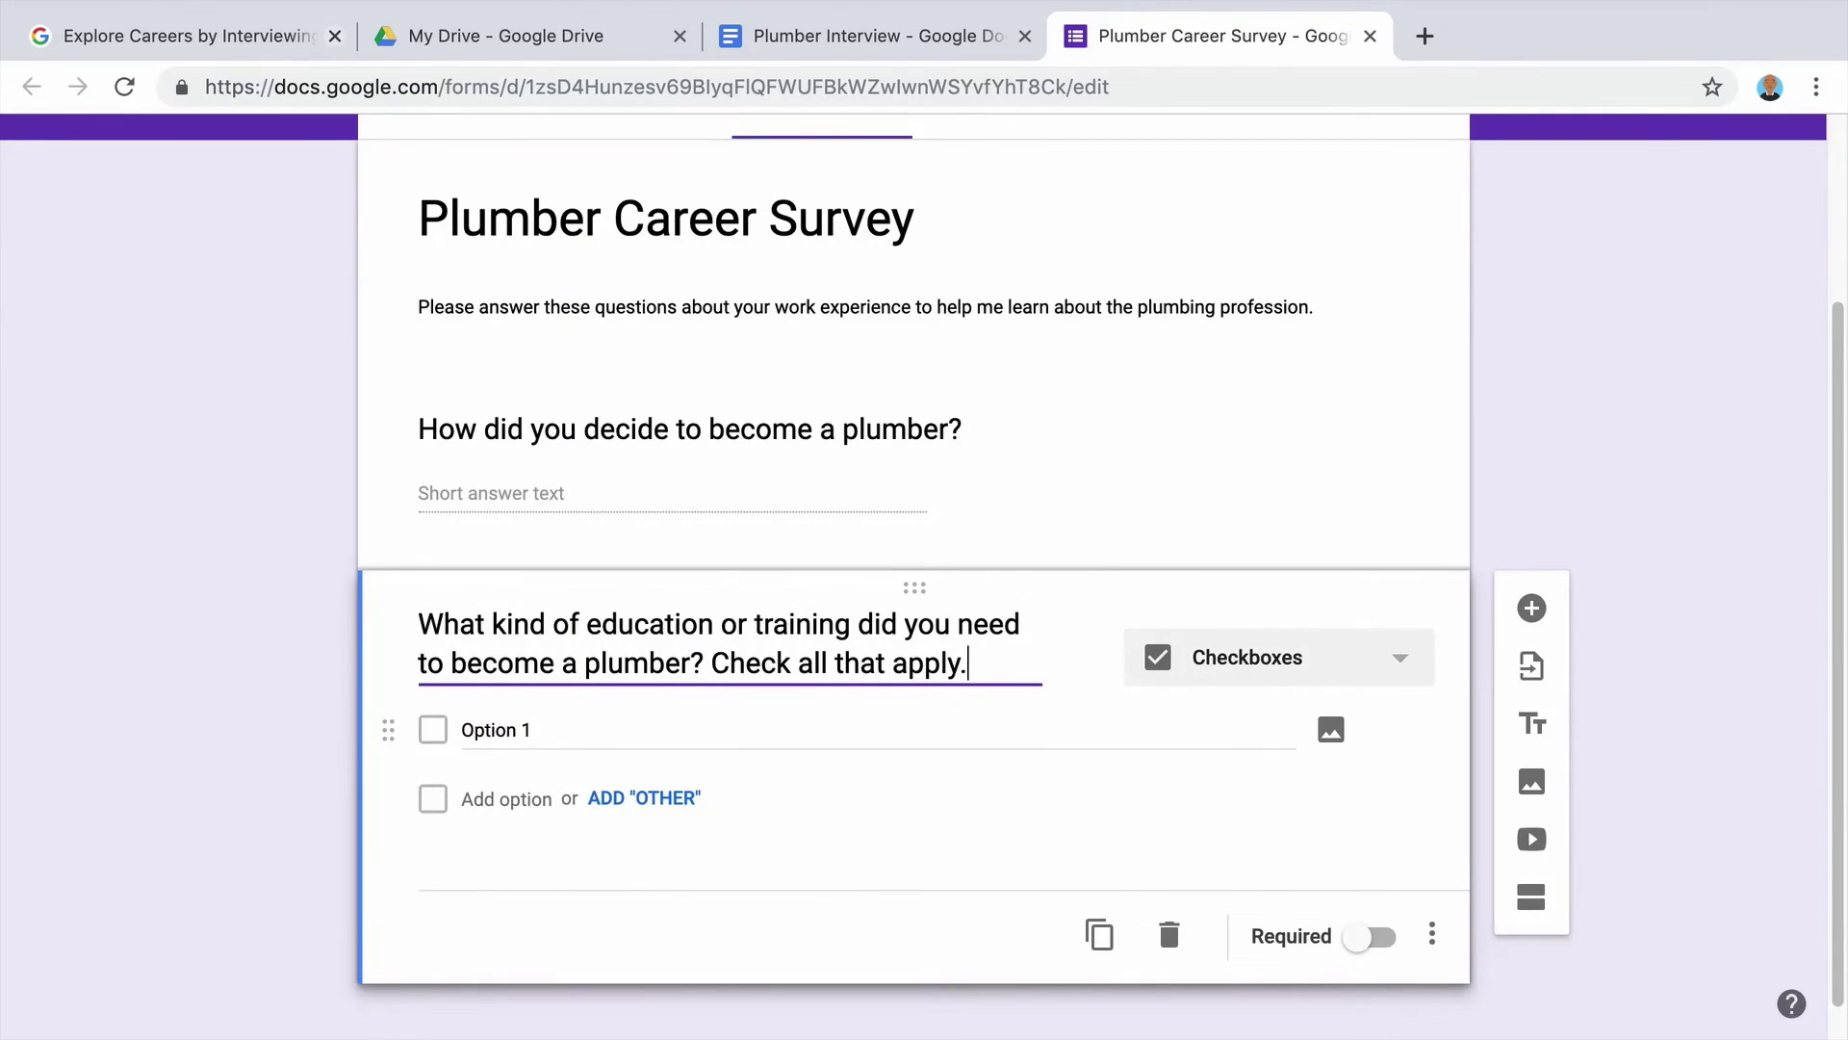
# Keep it Checkboxes with choices high school, college, and technical school or vocational training.
pyautogui.click(1192, 673)
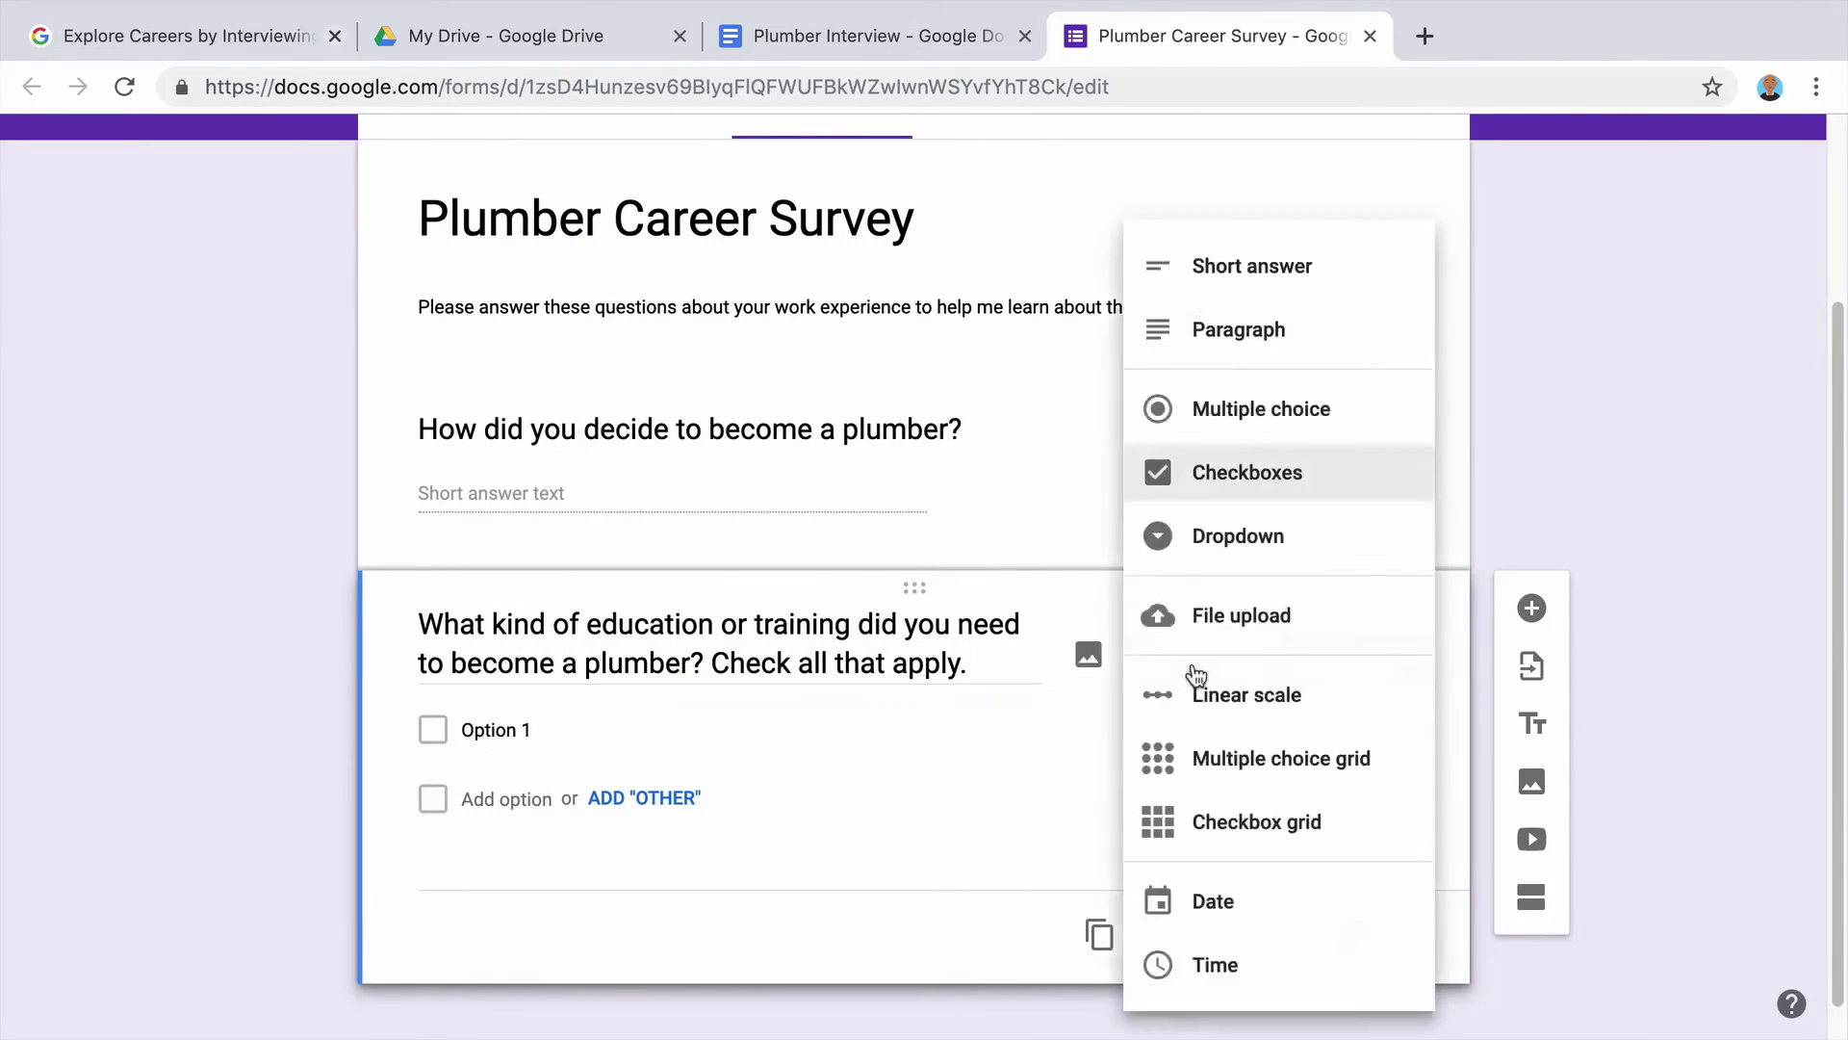
pyautogui.click(1324, 500)
pyautogui.click(471, 724)
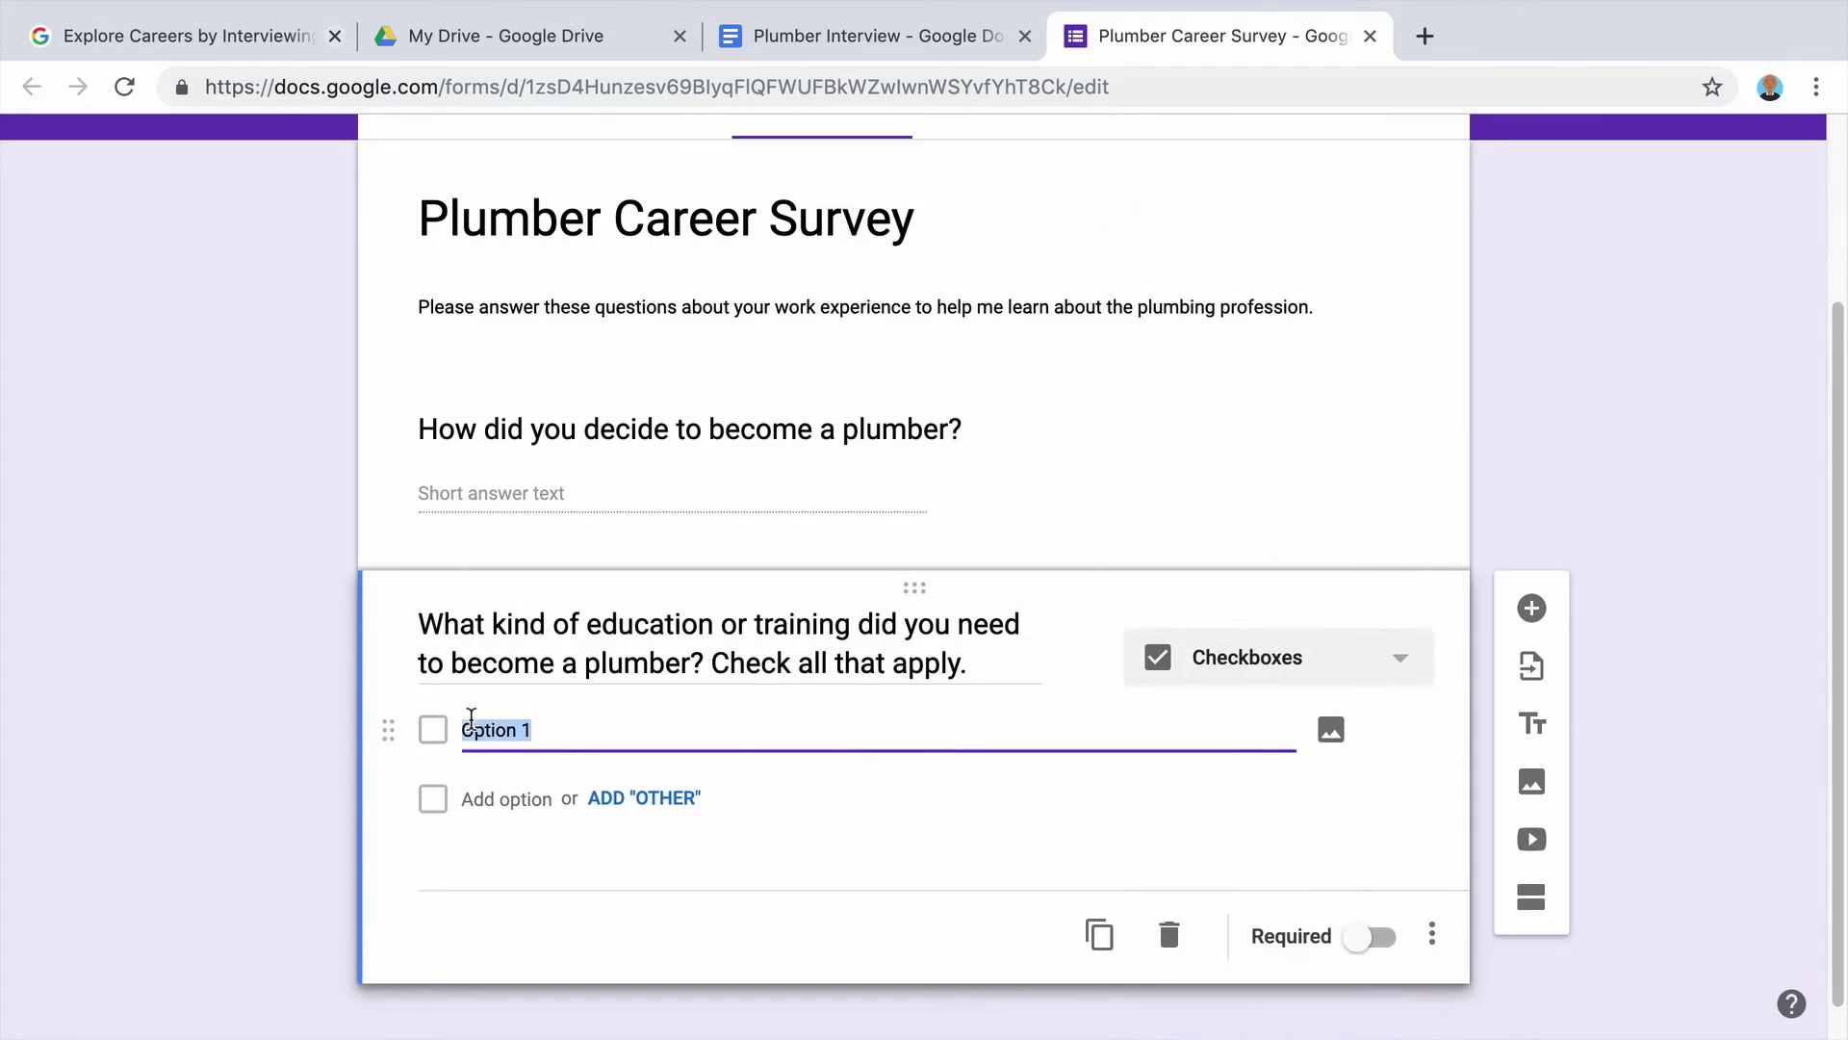
pyautogui.write('high school')
pyautogui.press('Return')
pyautogui.write('college')
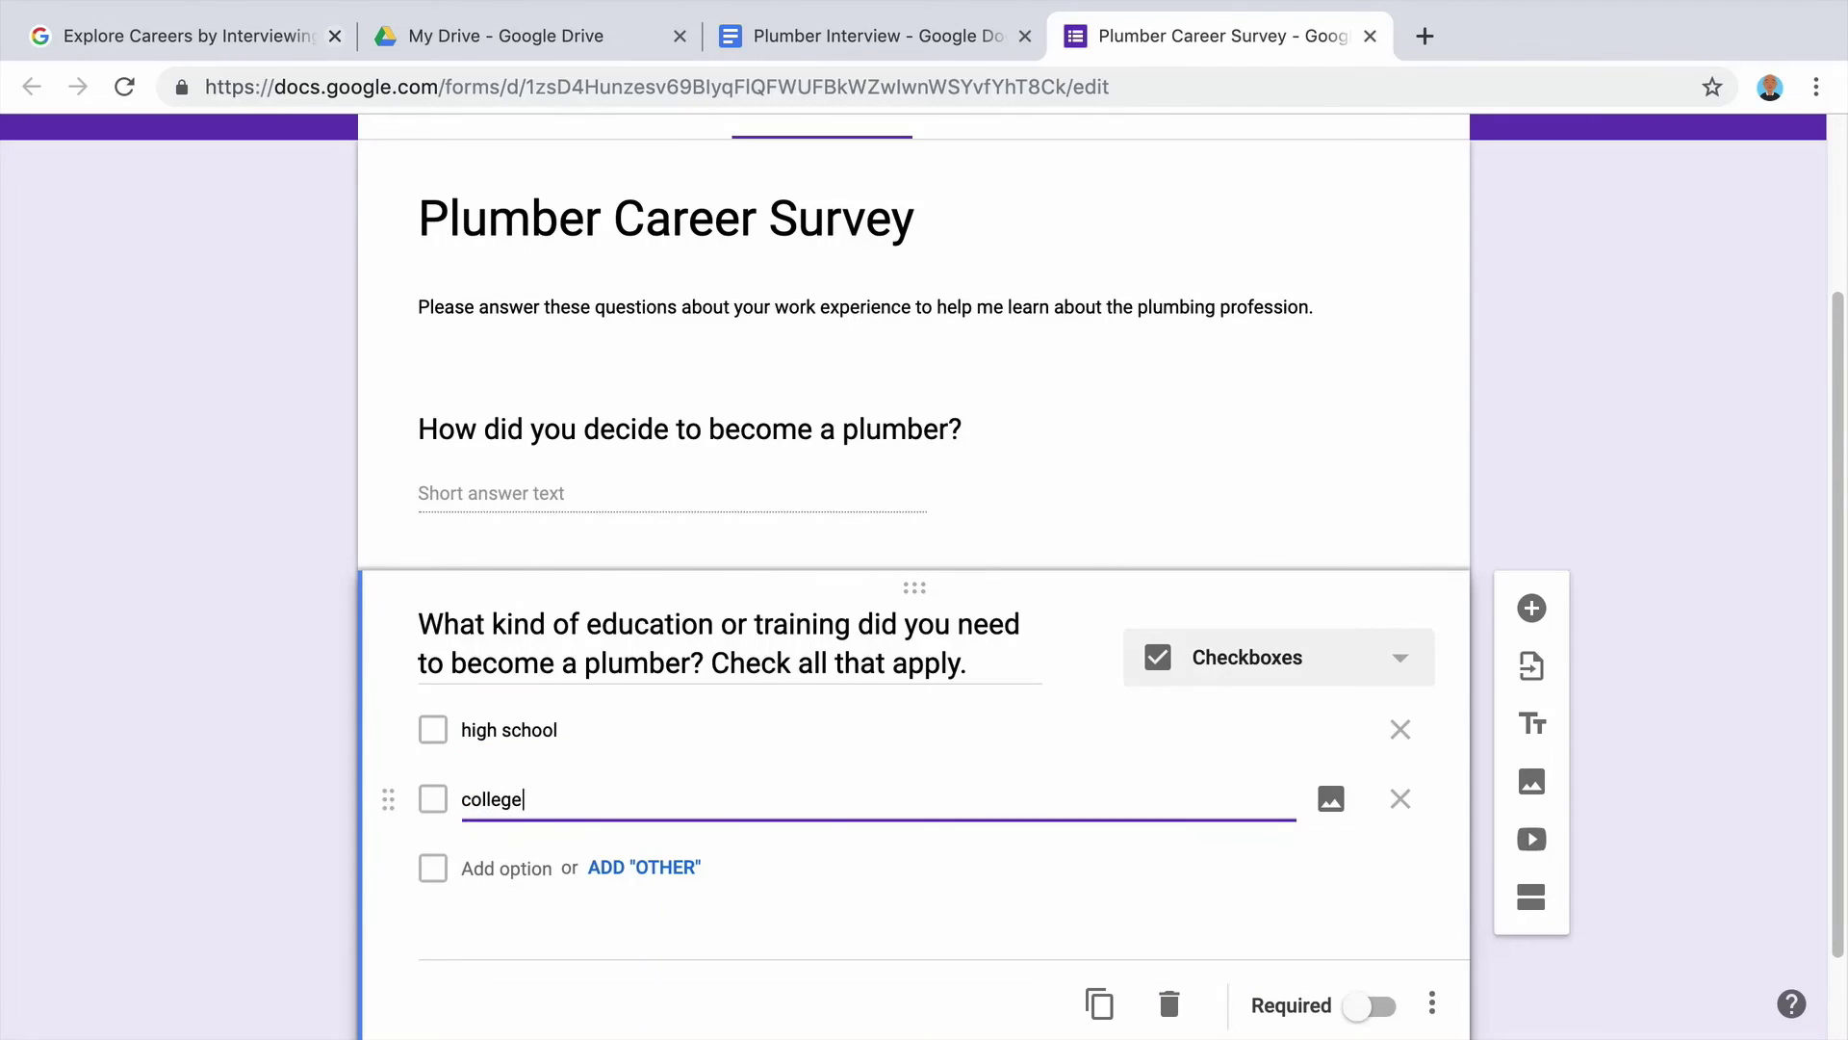
pyautogui.press('Return')
pyautogui.write('technical school or')
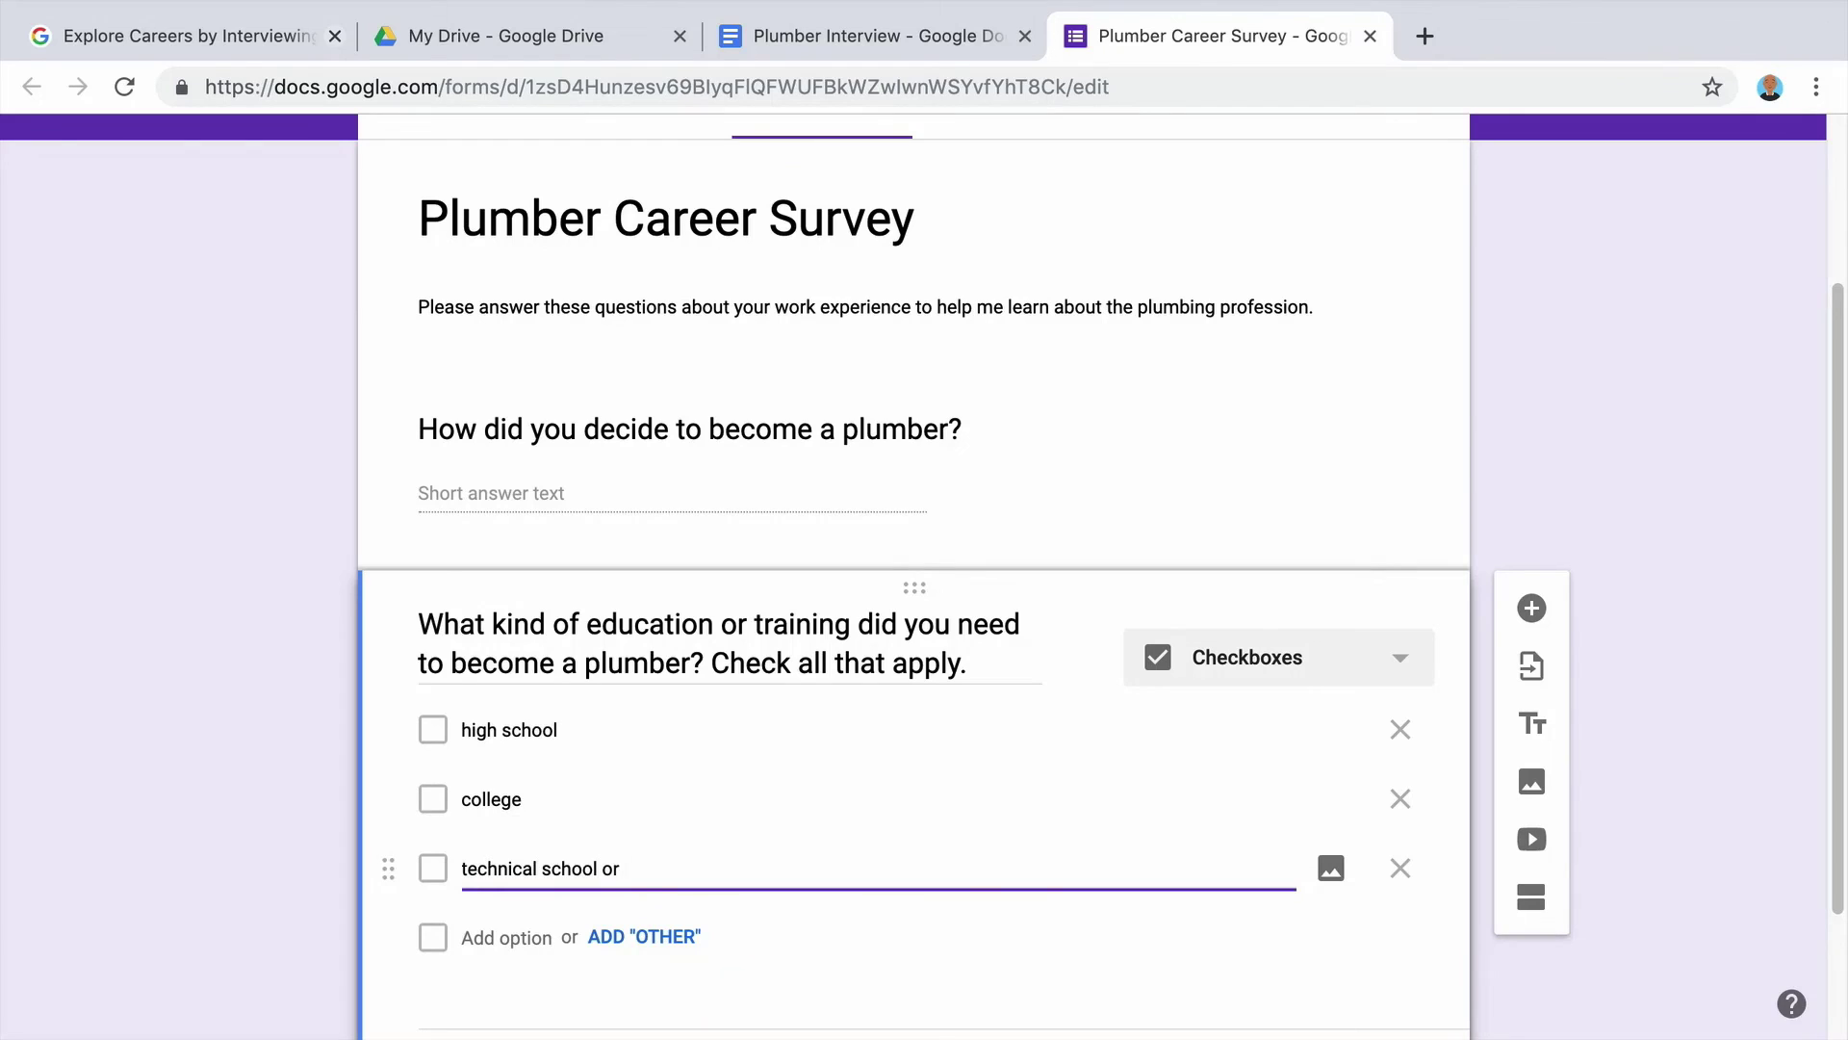
pyautogui.write(' vocational training')
# Add apprenticeship program and on-the-job training choices, plus an Other option.
pyautogui.click(496, 936)
pyautogui.write('ap')
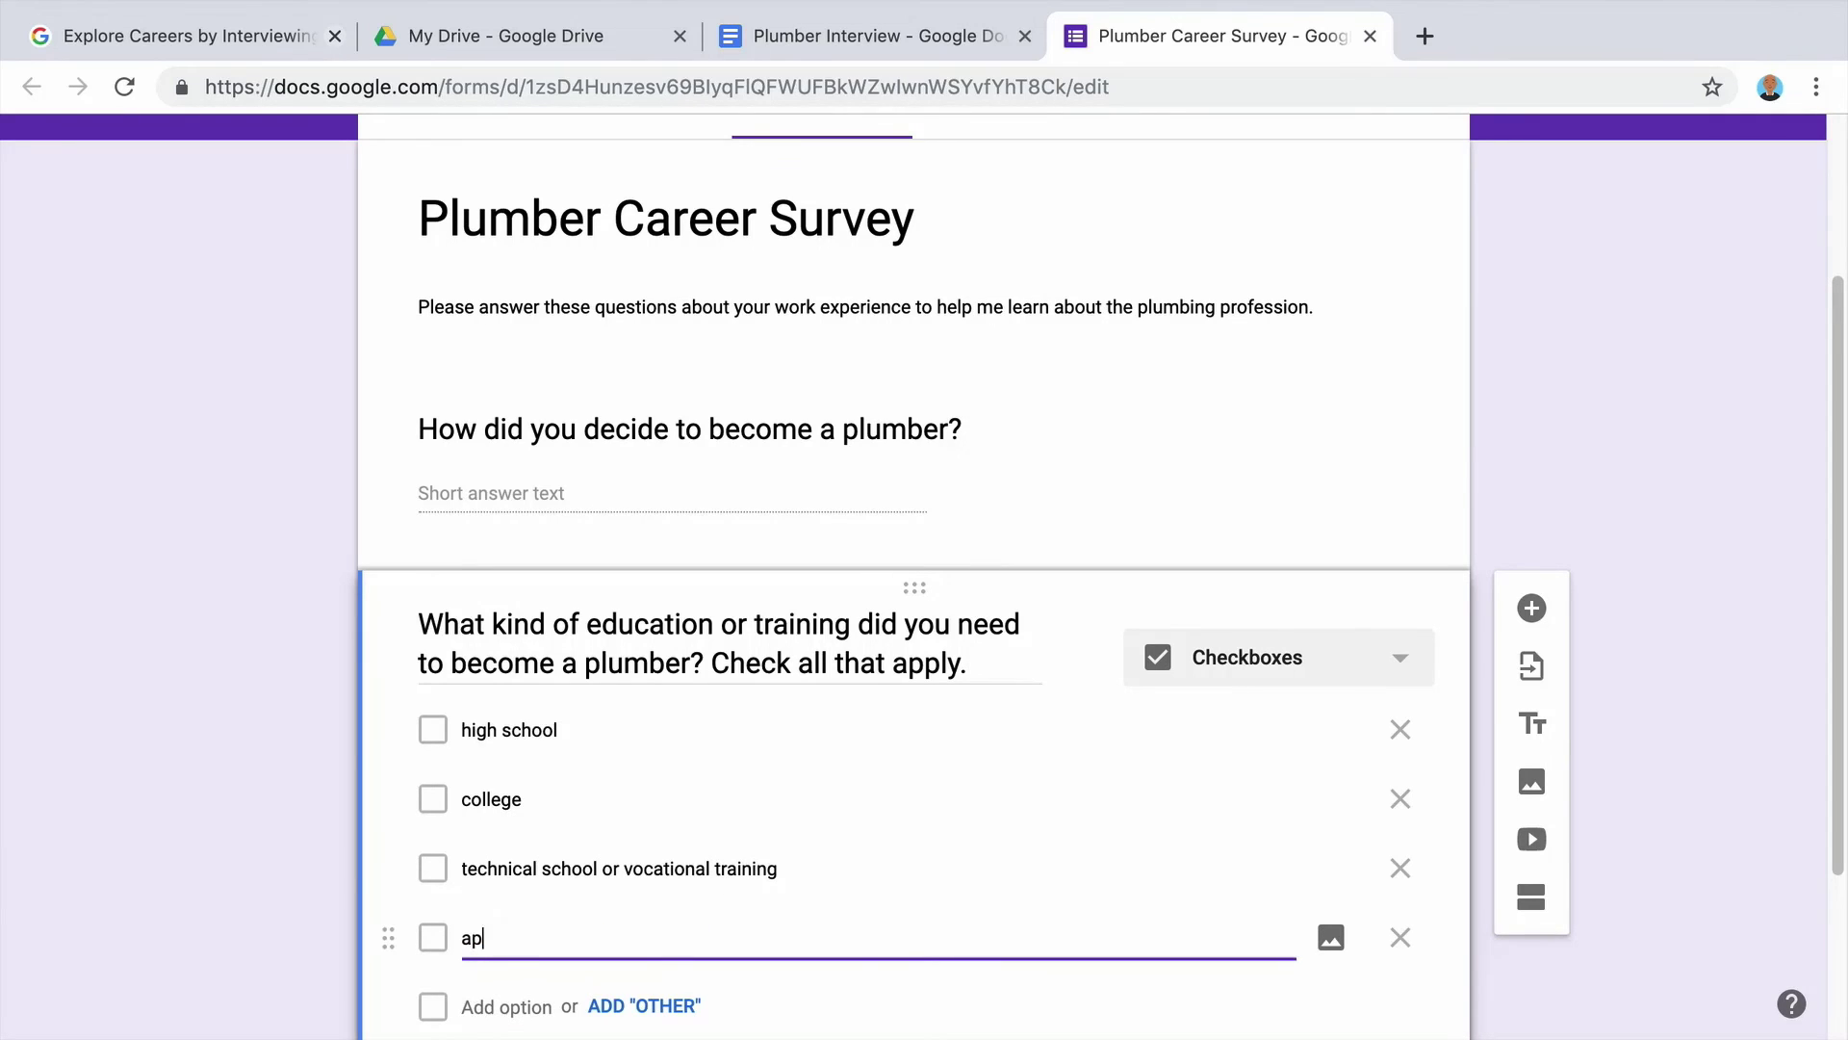
pyautogui.write('prenticeship program')
pyautogui.press('Return')
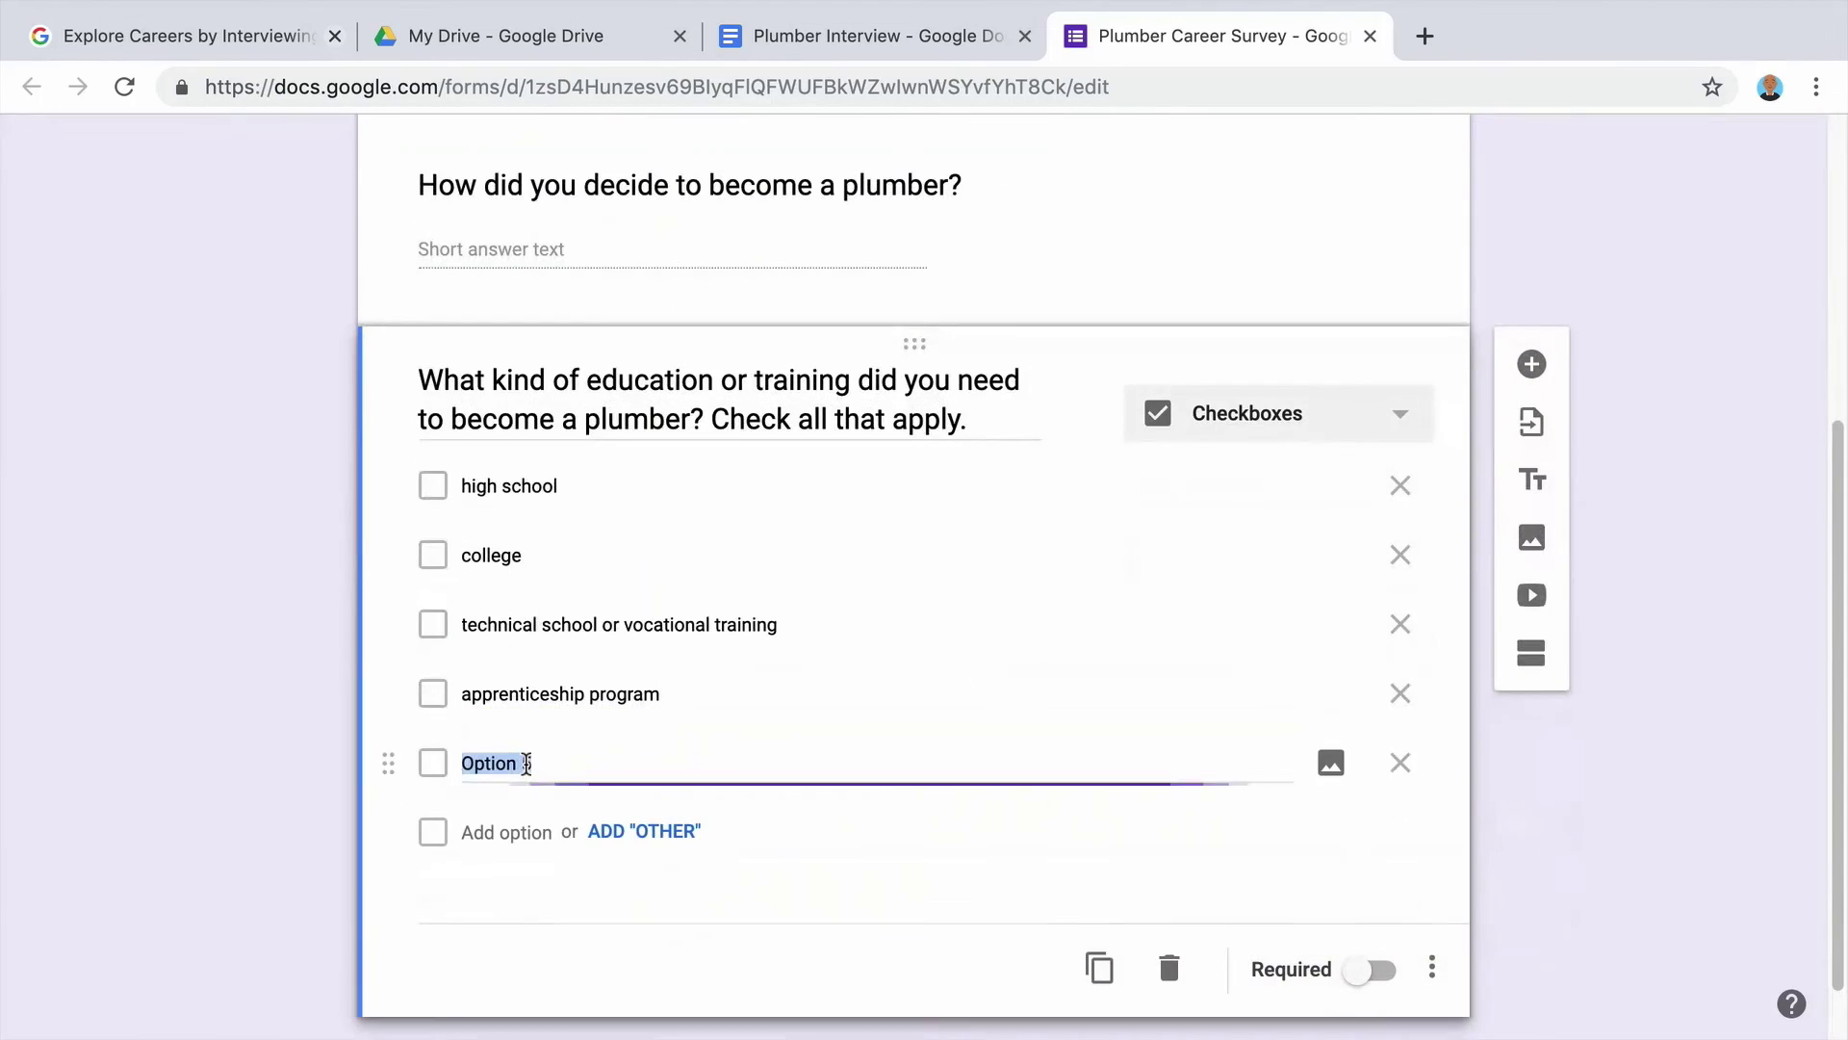
pyautogui.write('on-the-job training')
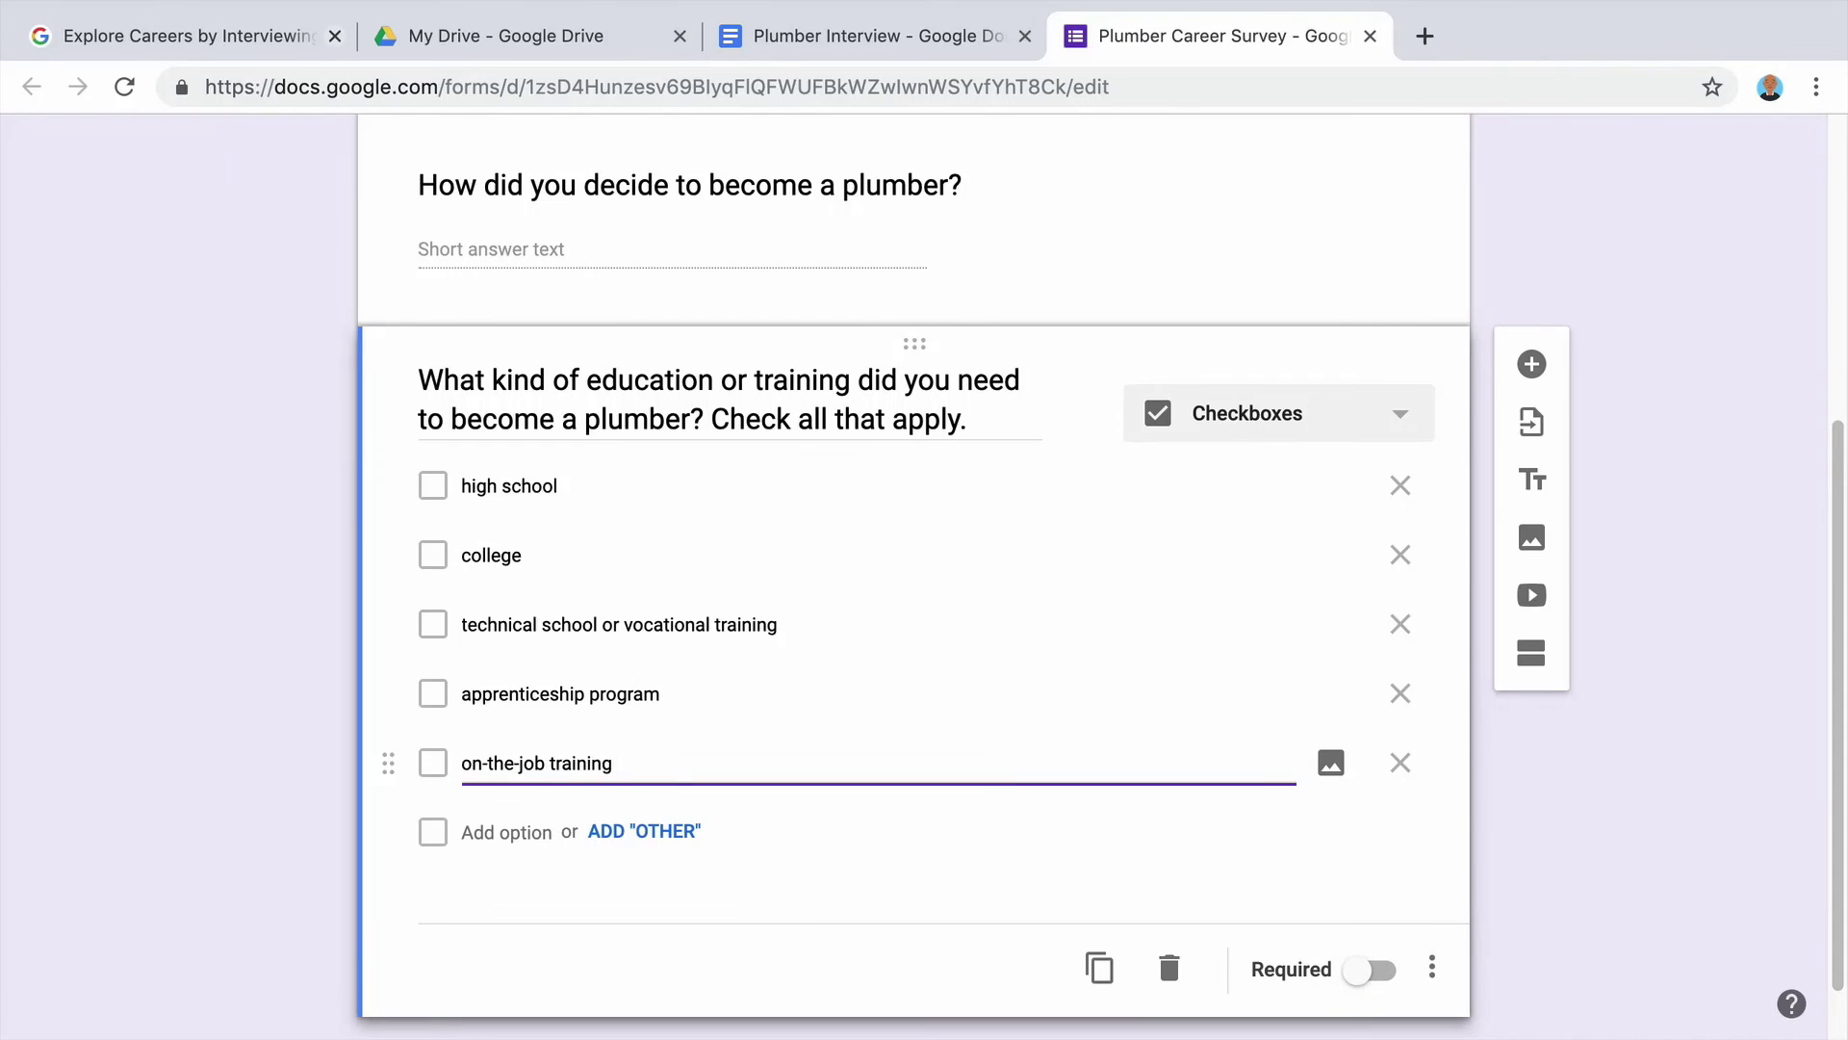
pyautogui.click(628, 834)
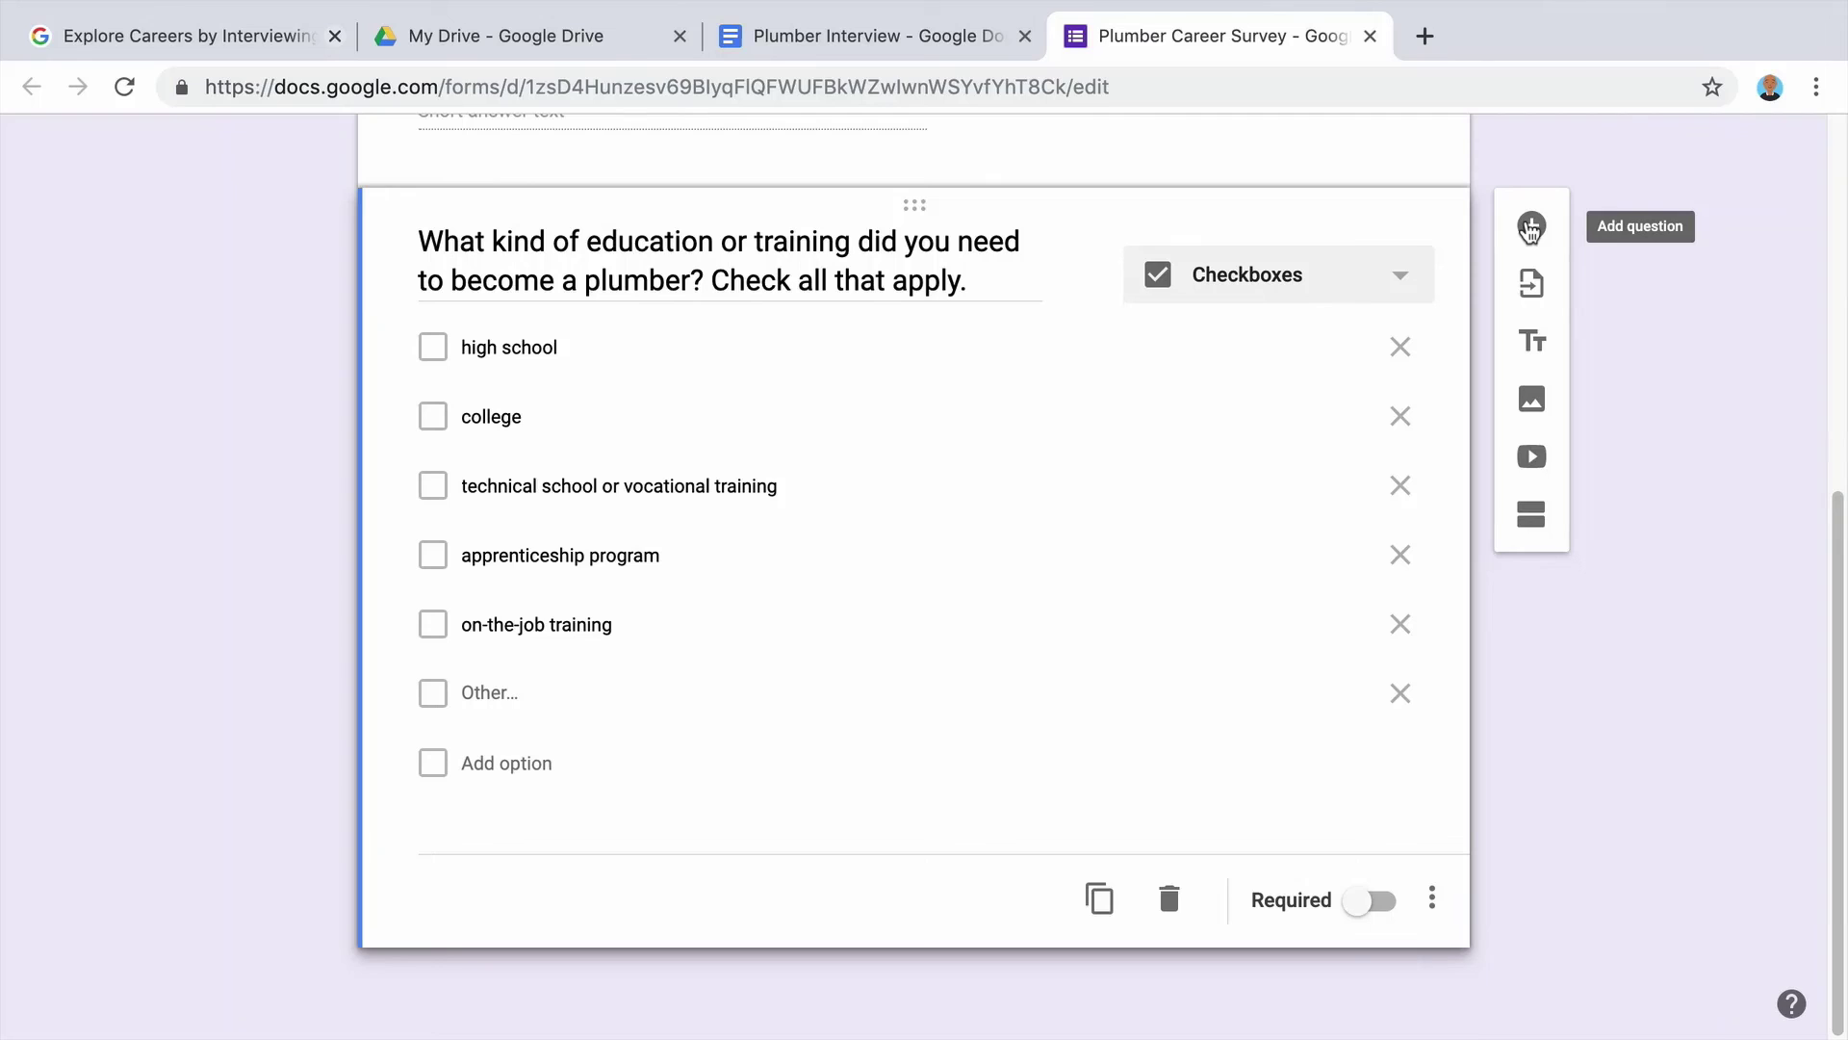
# Add a third question titled 'What are your typical hours?'.
pyautogui.click(1531, 229)
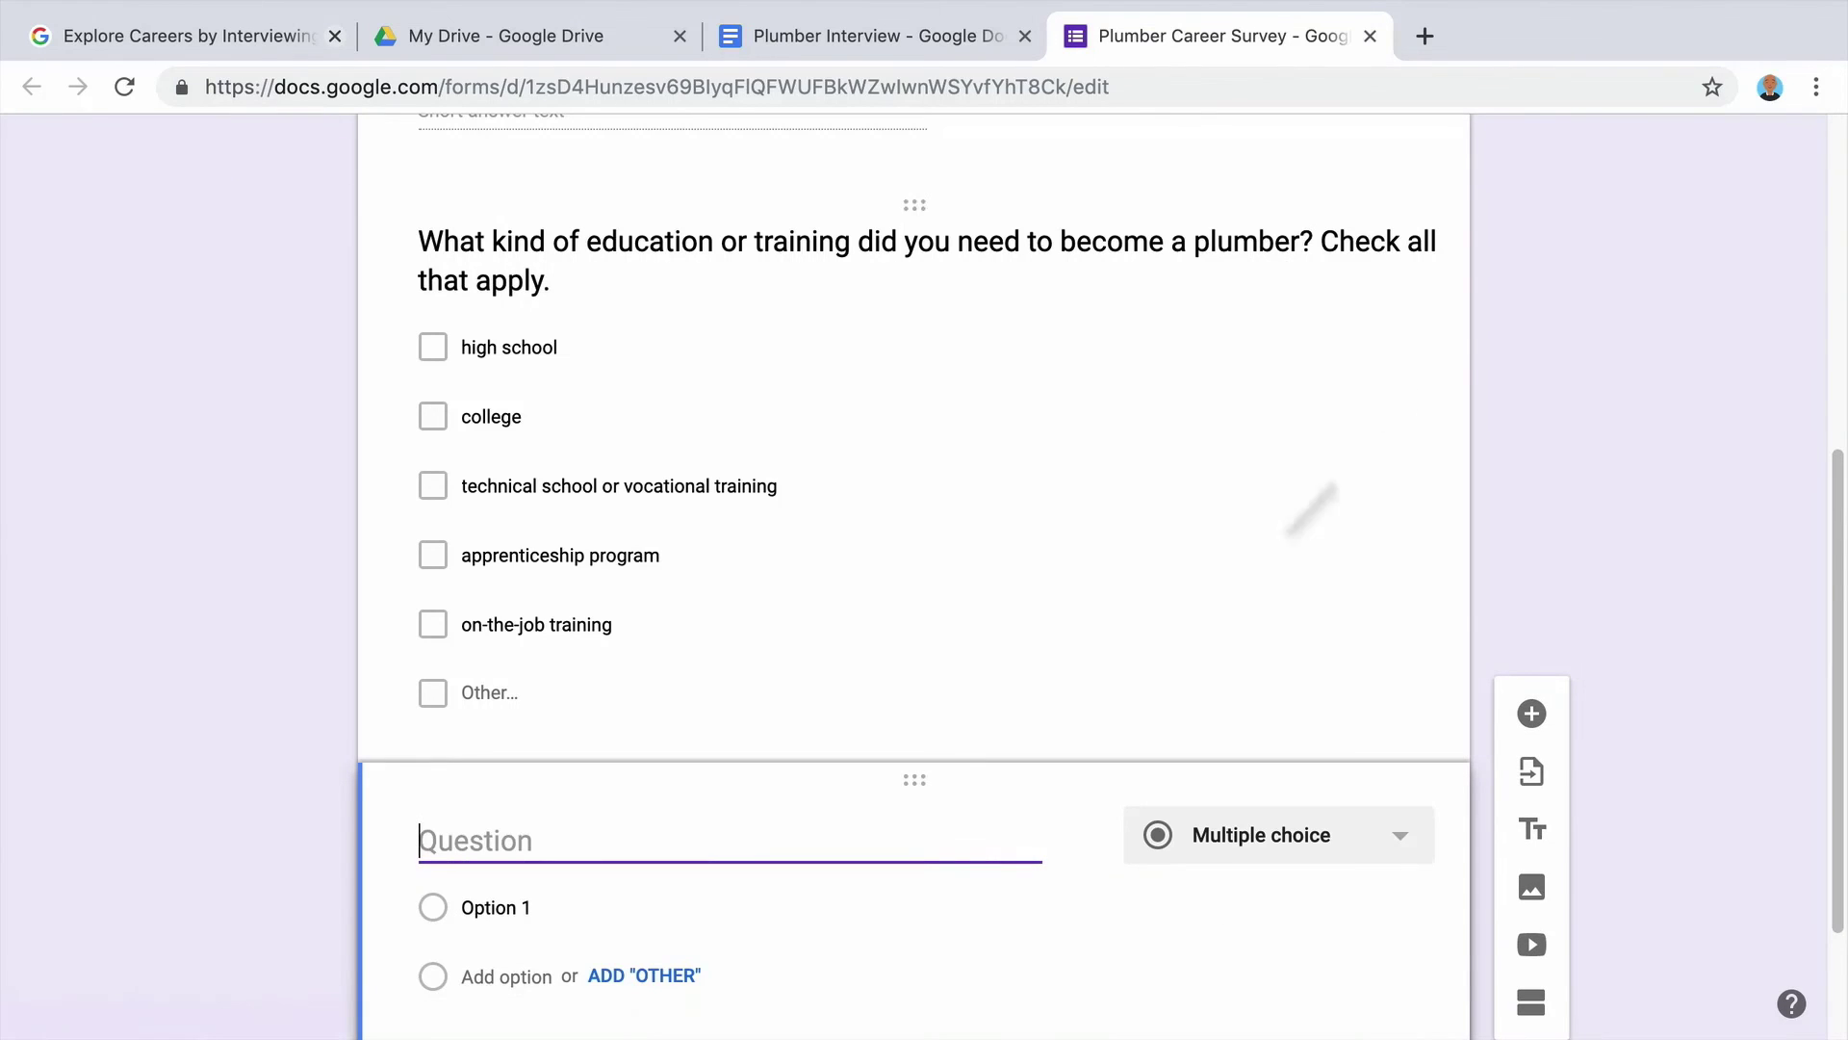
pyautogui.write('What are your ')
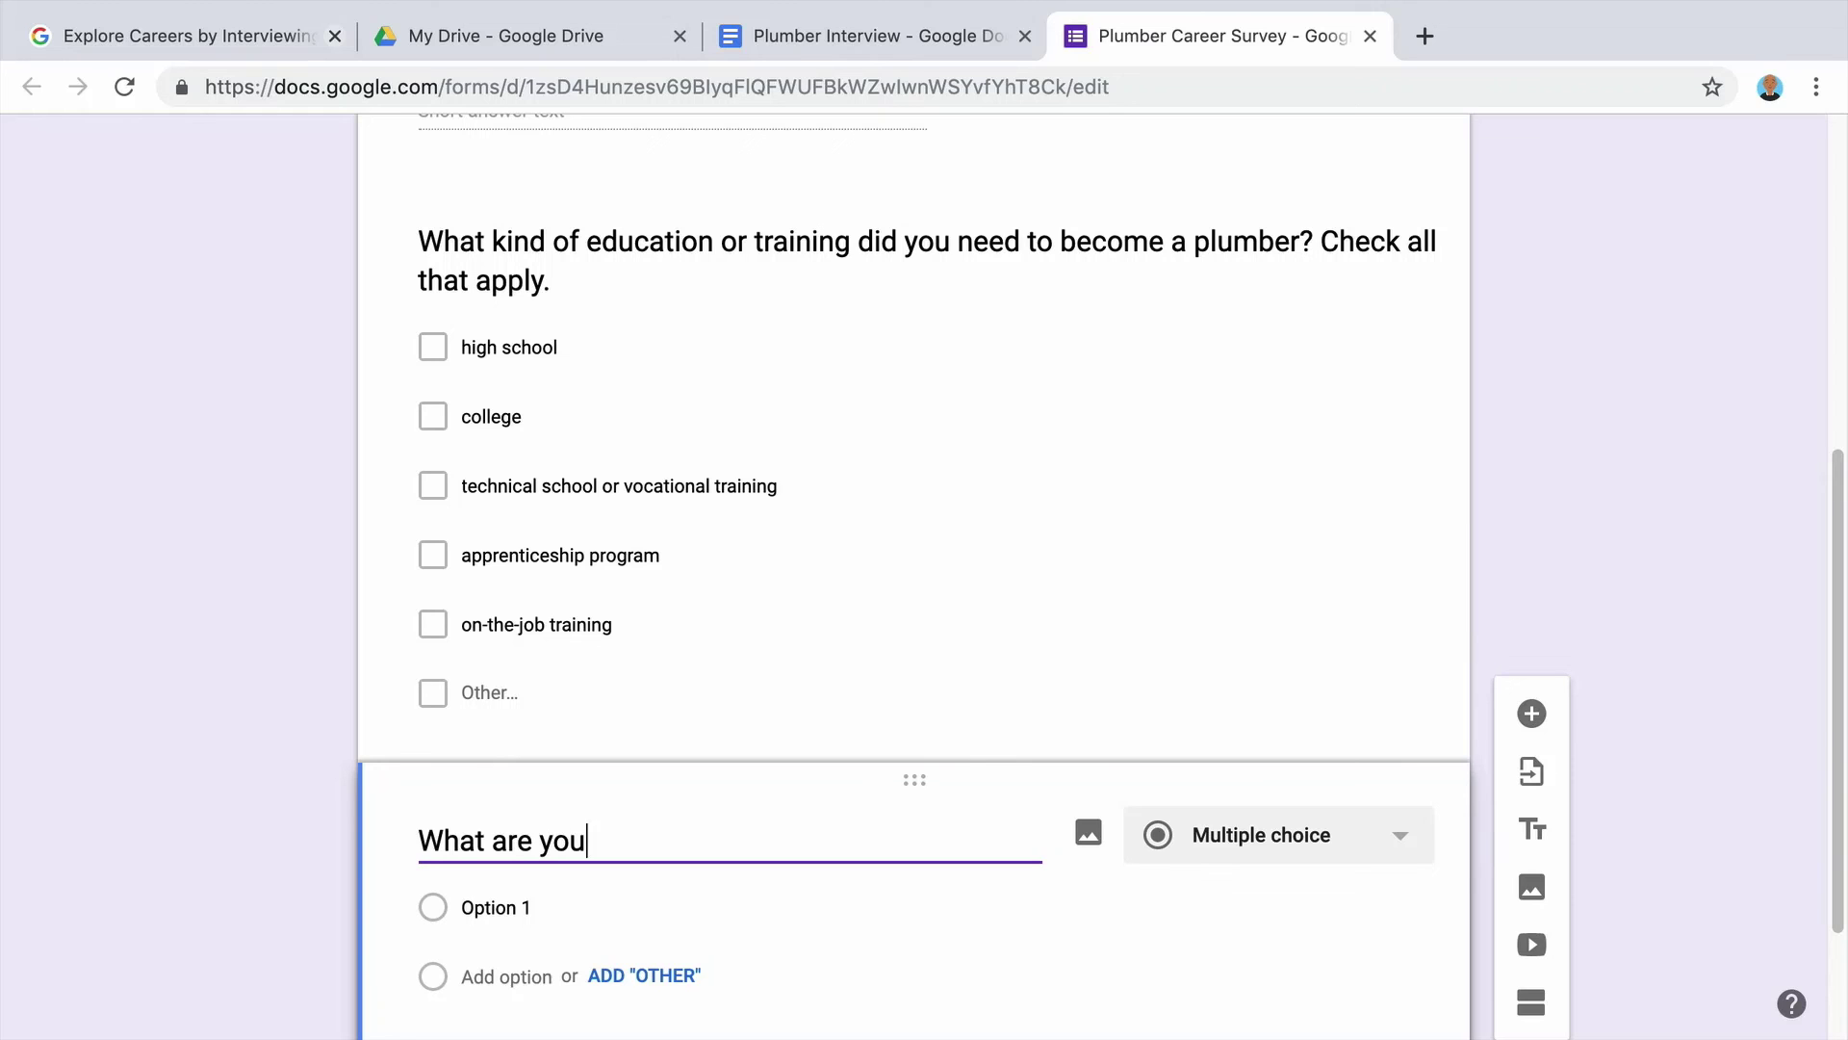
pyautogui.write('typical hours?')
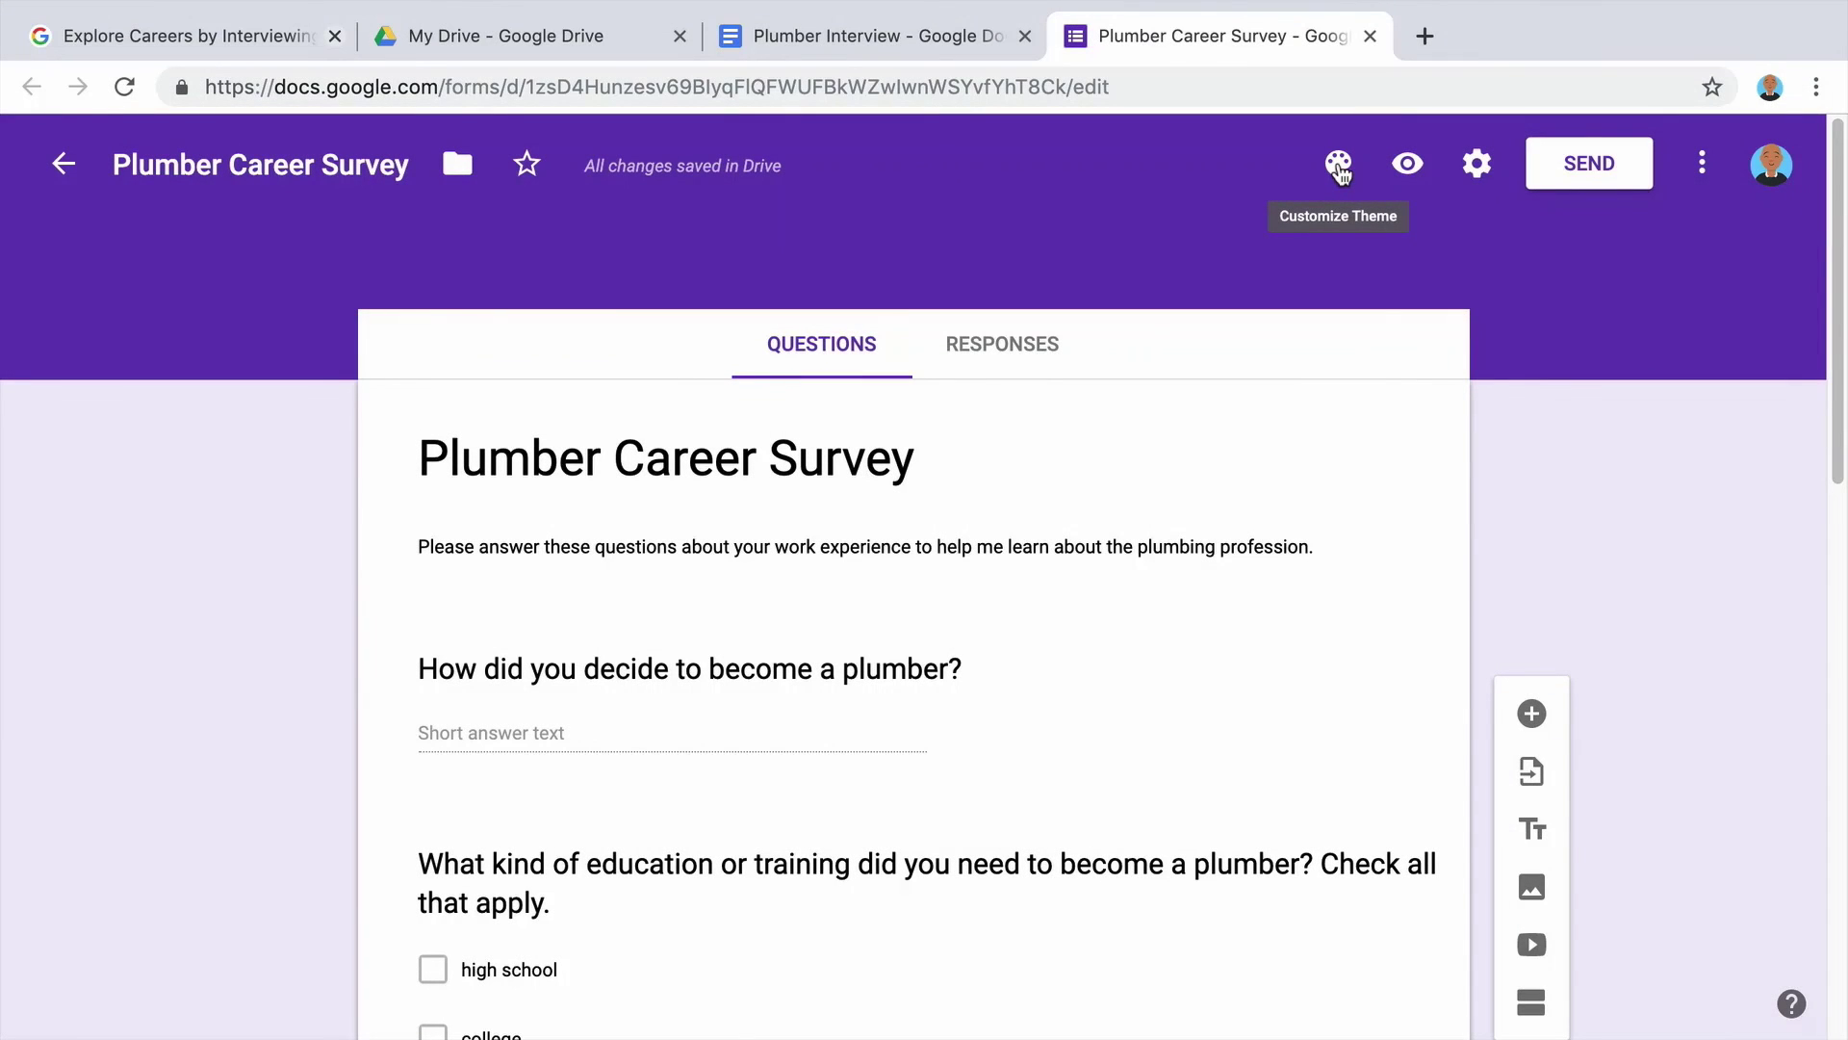
# Set the form theme to the Cyan colour with the Formal font style.
pyautogui.click(1340, 168)
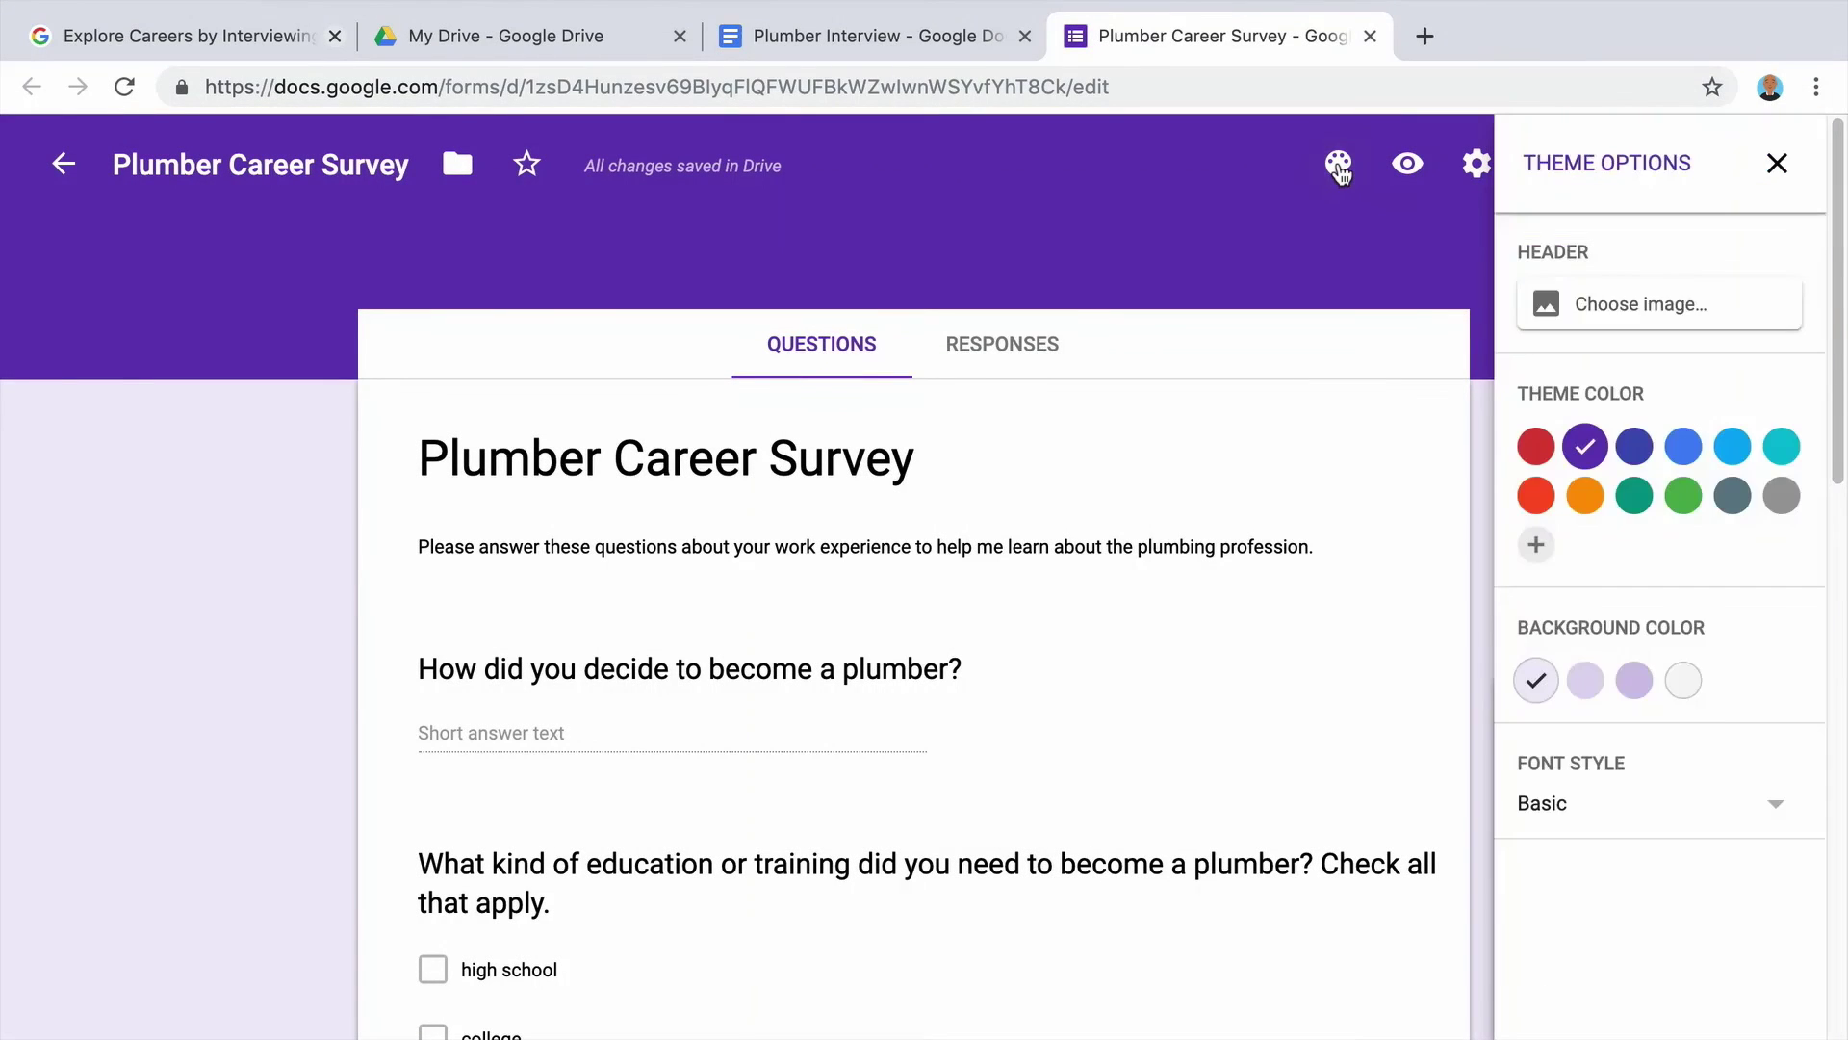
pyautogui.click(1786, 453)
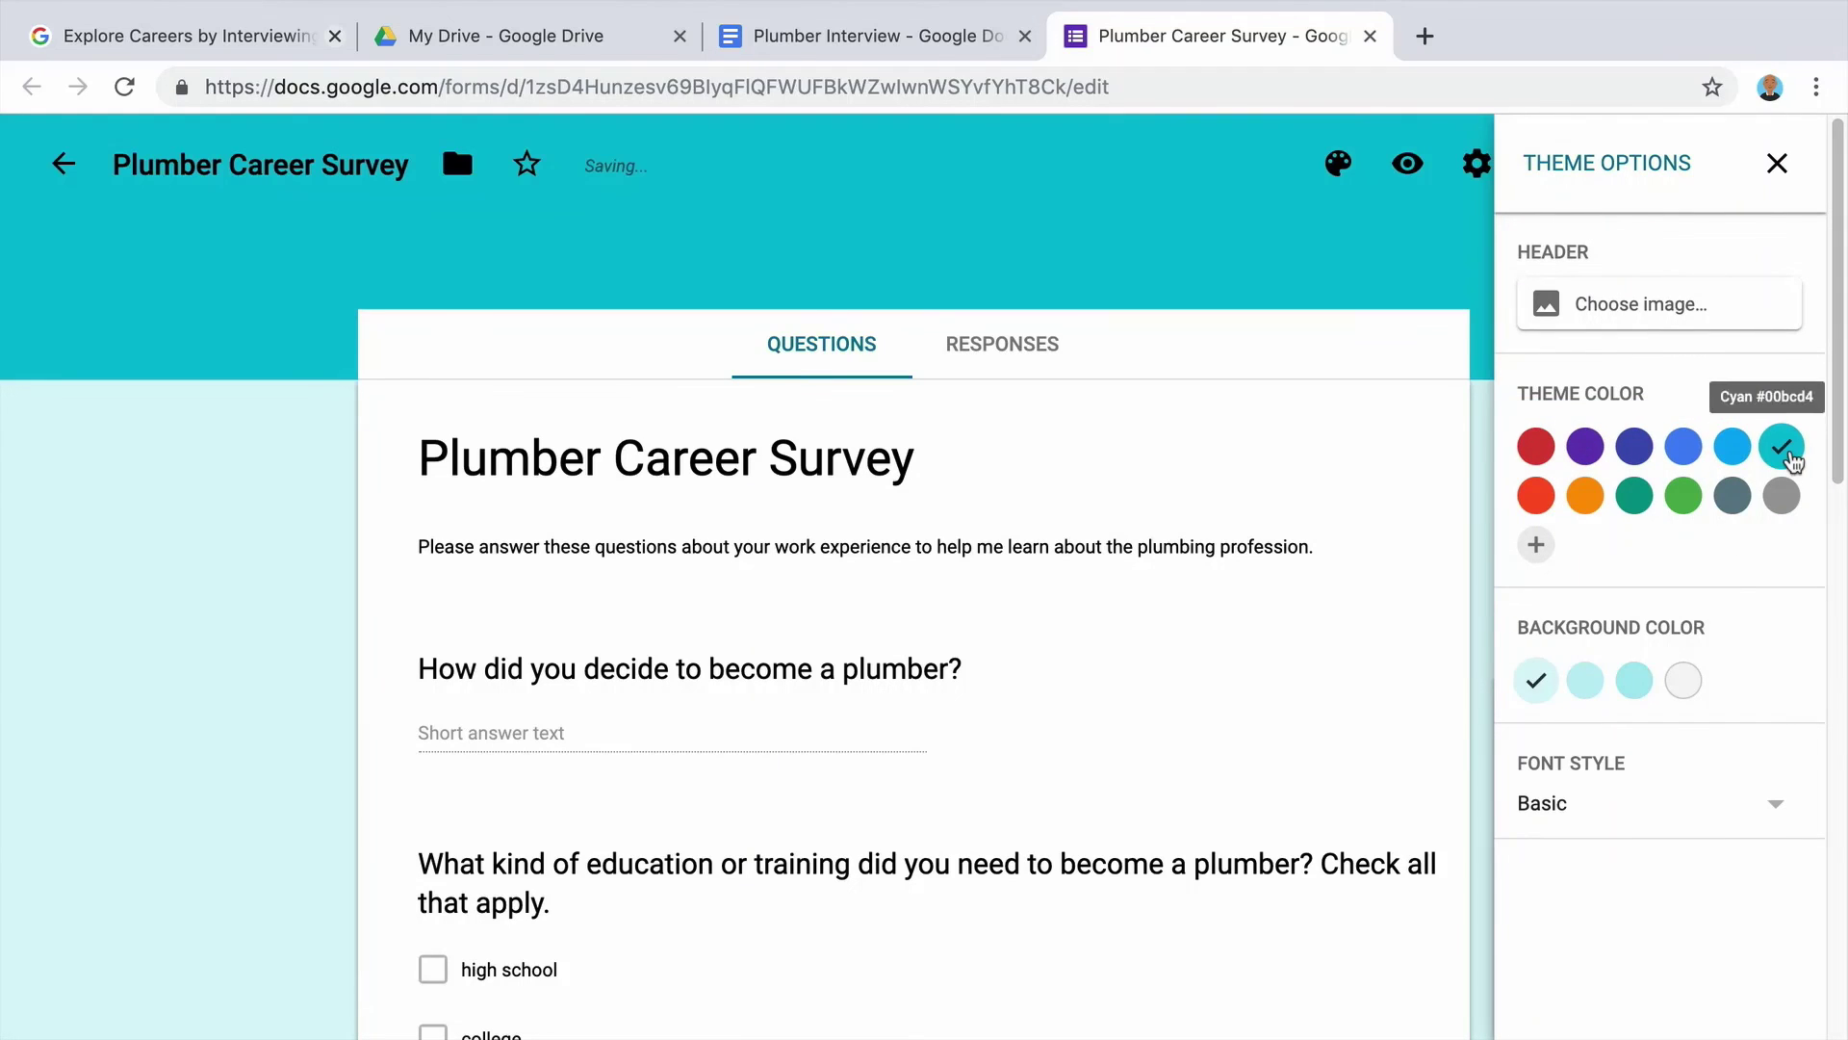
pyautogui.click(1655, 816)
pyautogui.scroll(-1, 1658, 821)
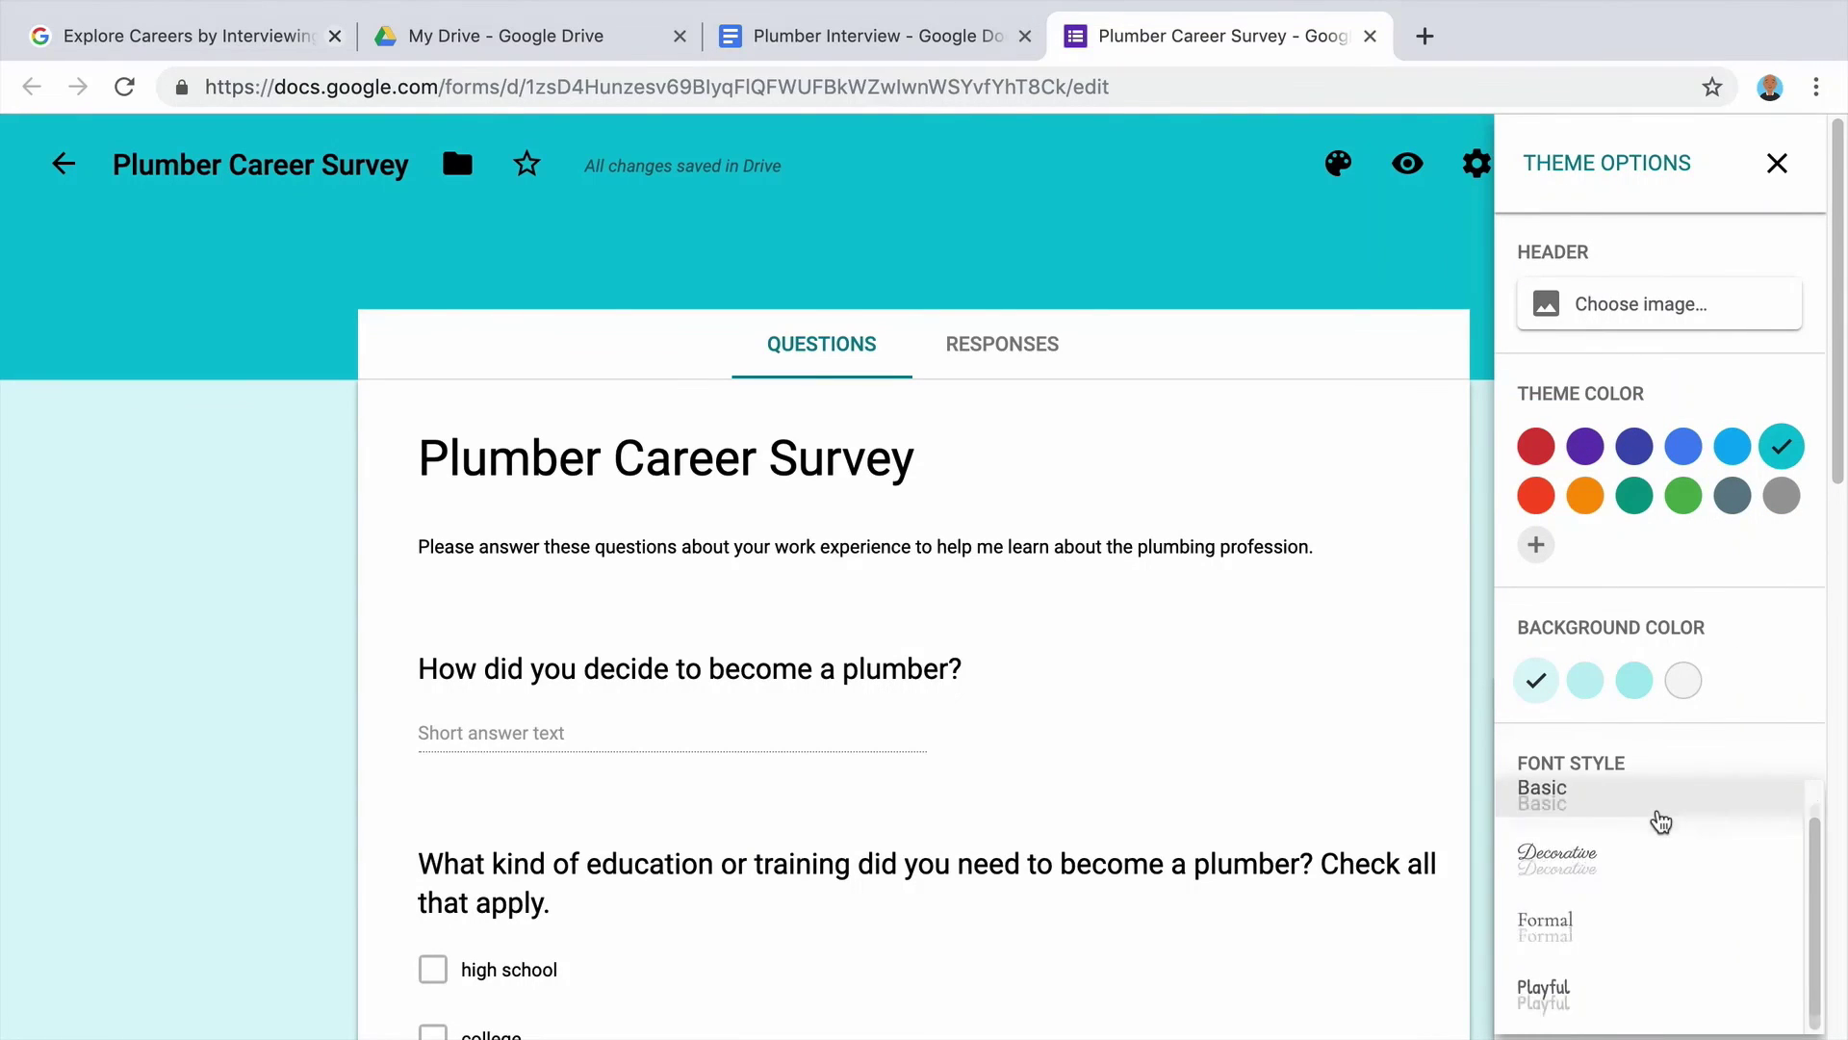
pyautogui.click(1652, 930)
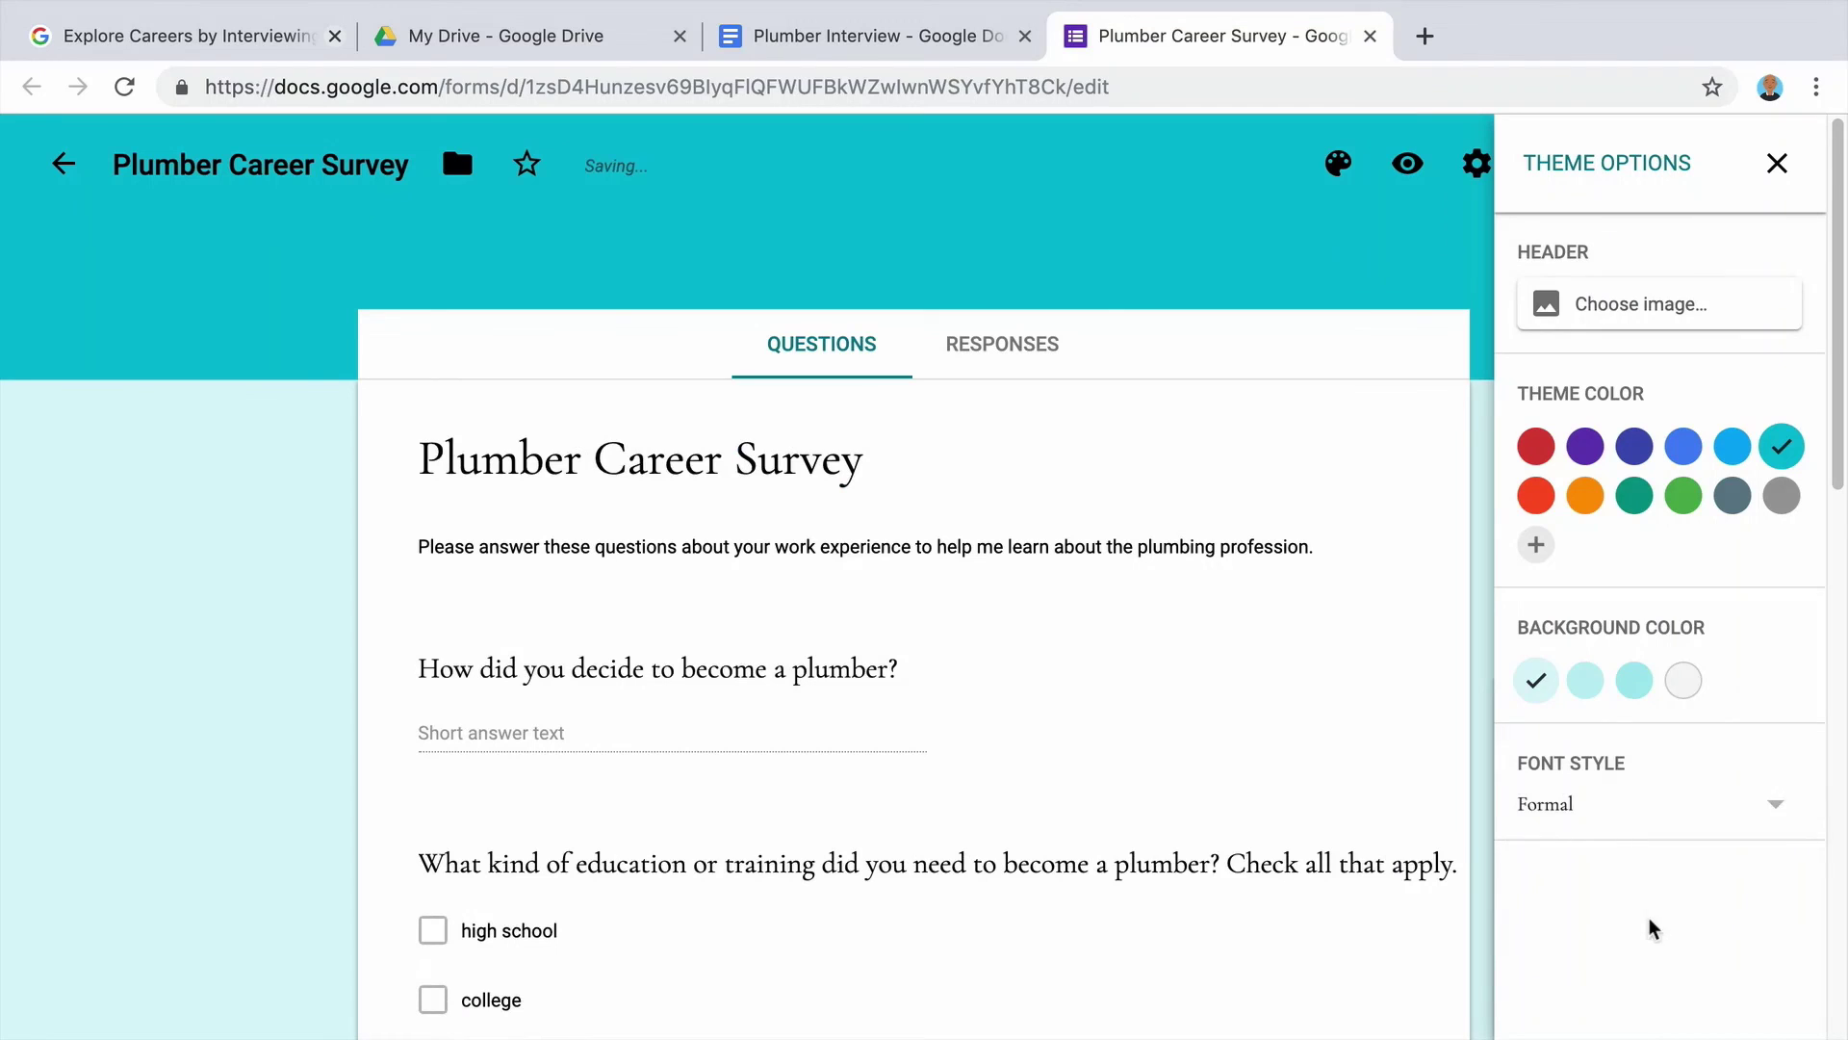
pyautogui.click(1776, 164)
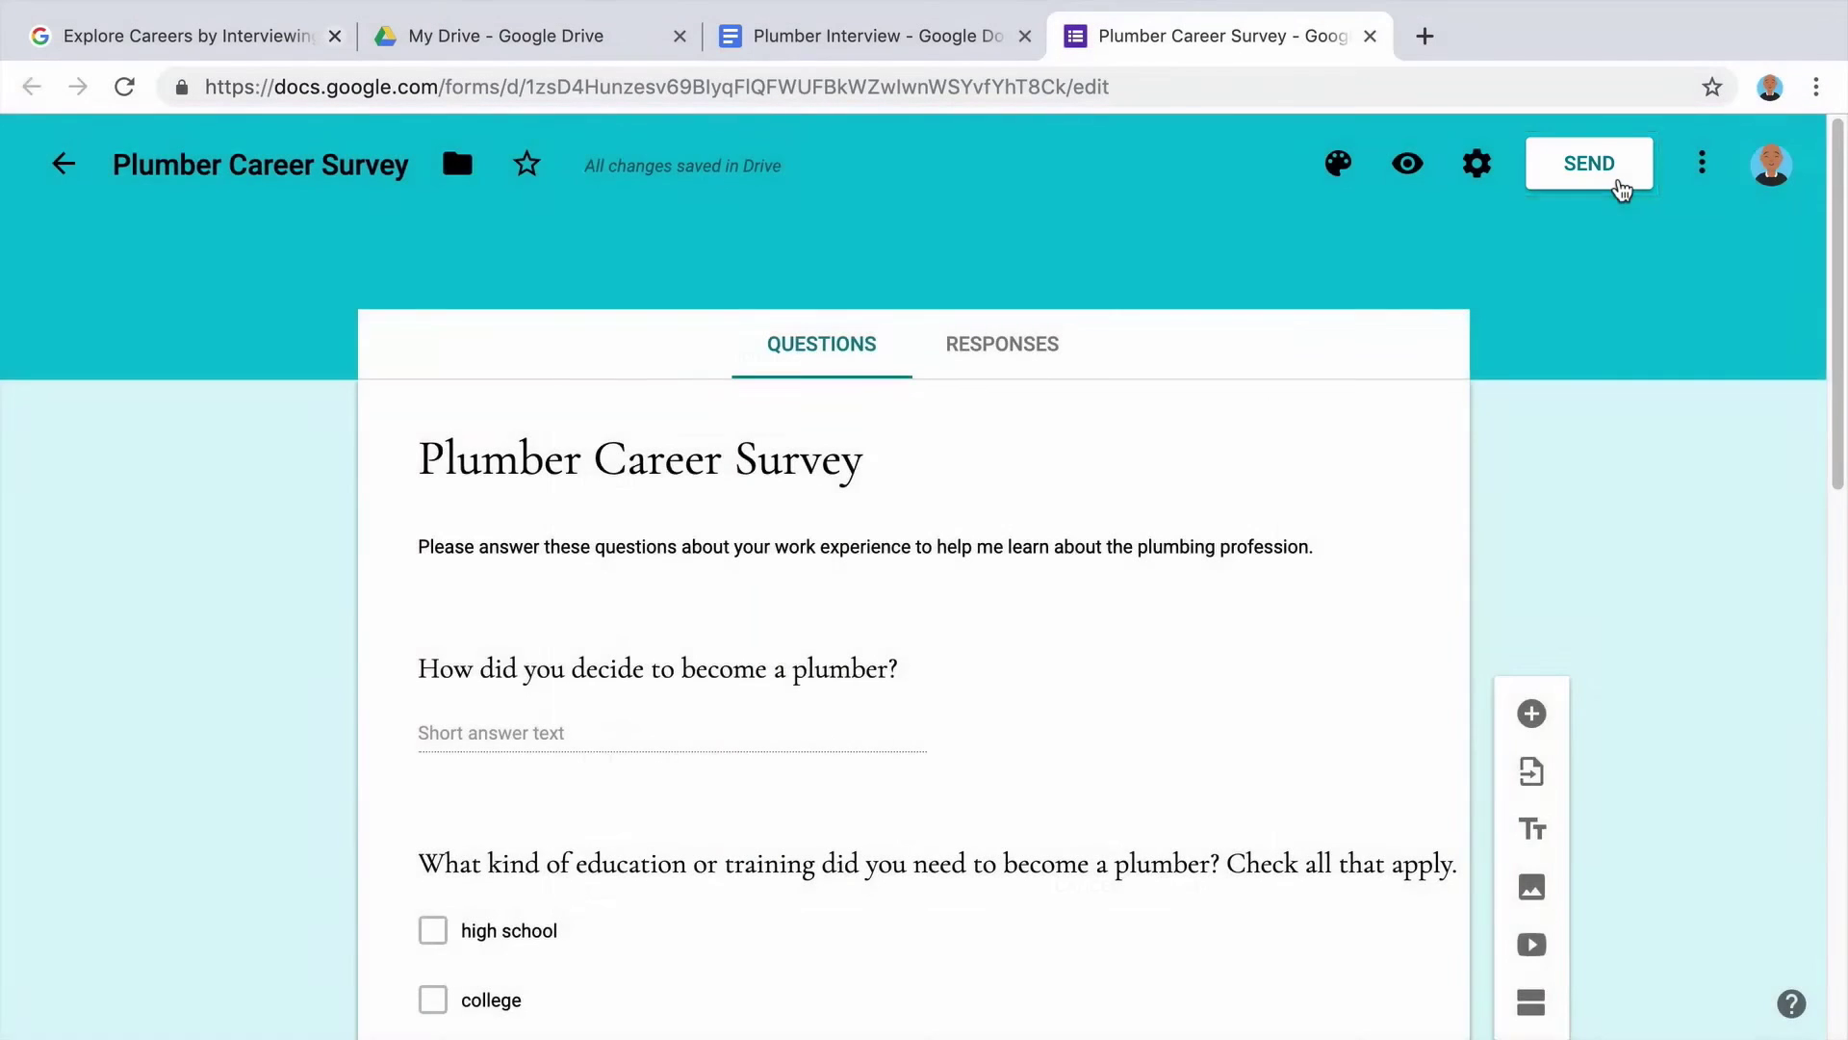
# Start emailing the form, addressing it to the two plumbers' e-mail addresses.
pyautogui.click(1621, 186)
pyautogui.click(995, 552)
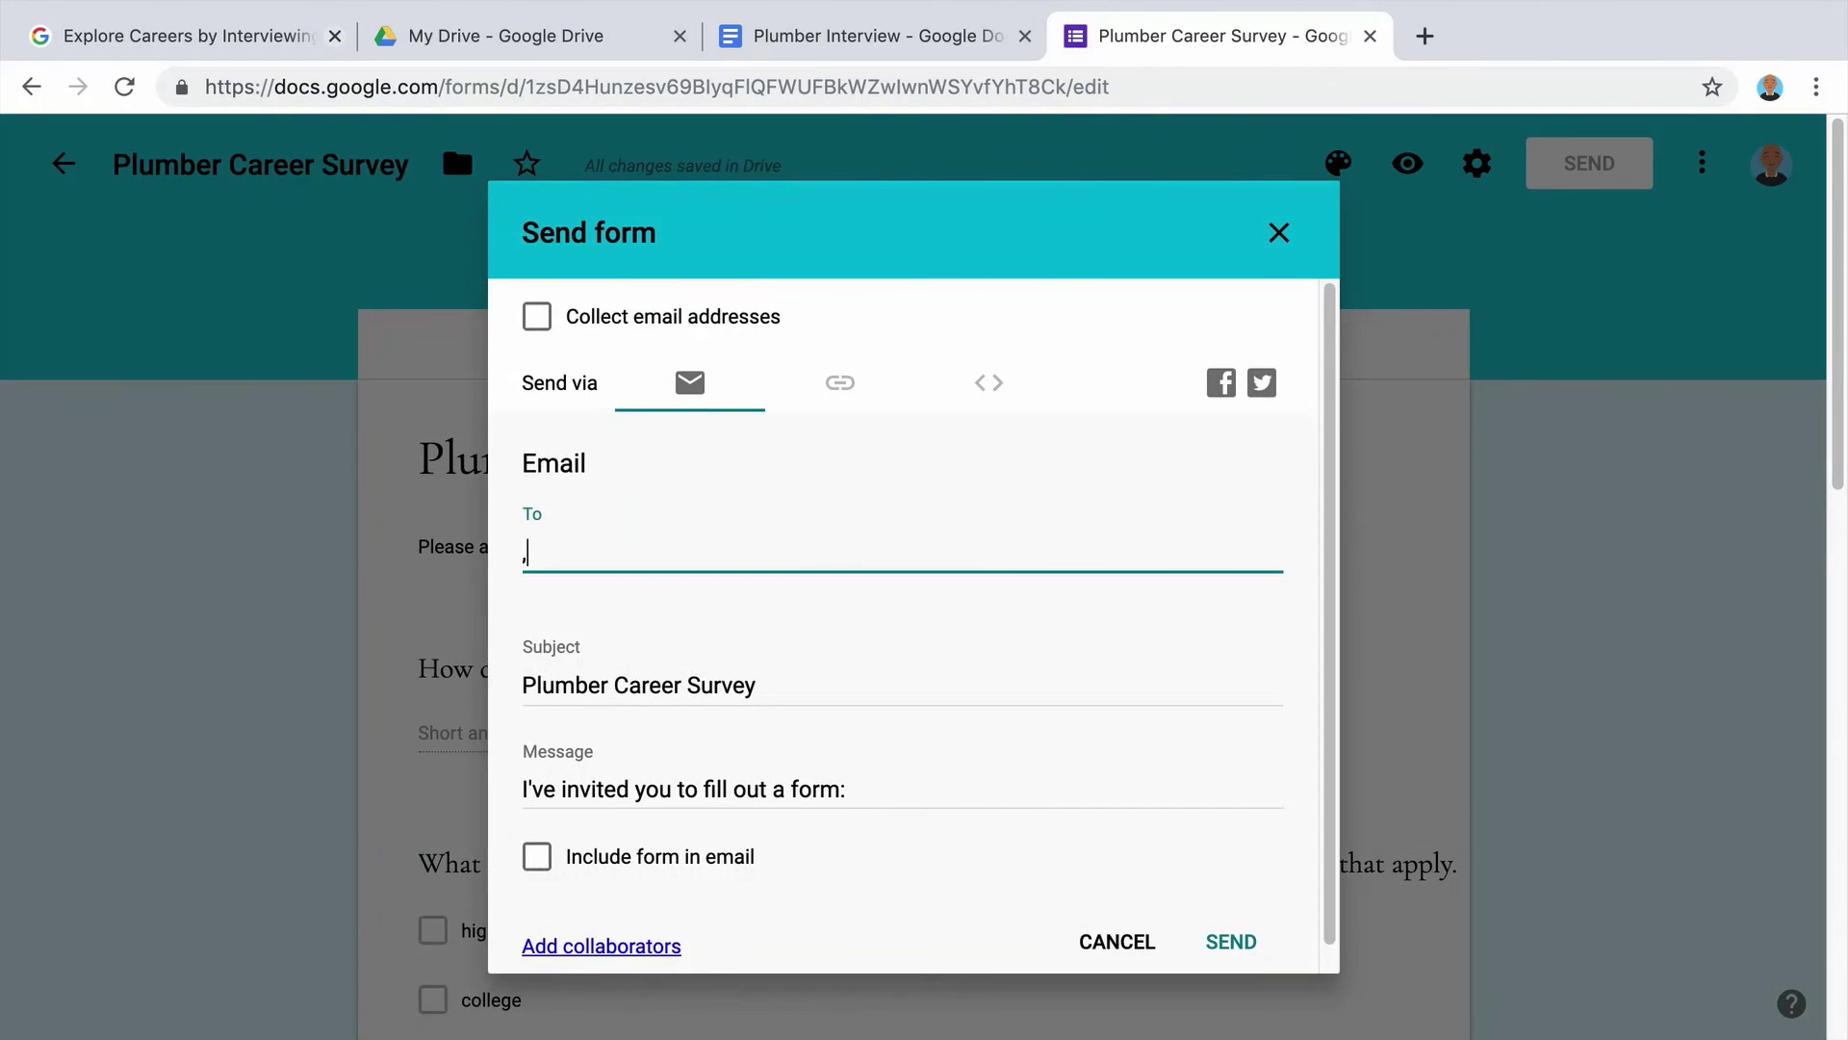
pyautogui.write('msjohn')
pyautogui.click(938, 606)
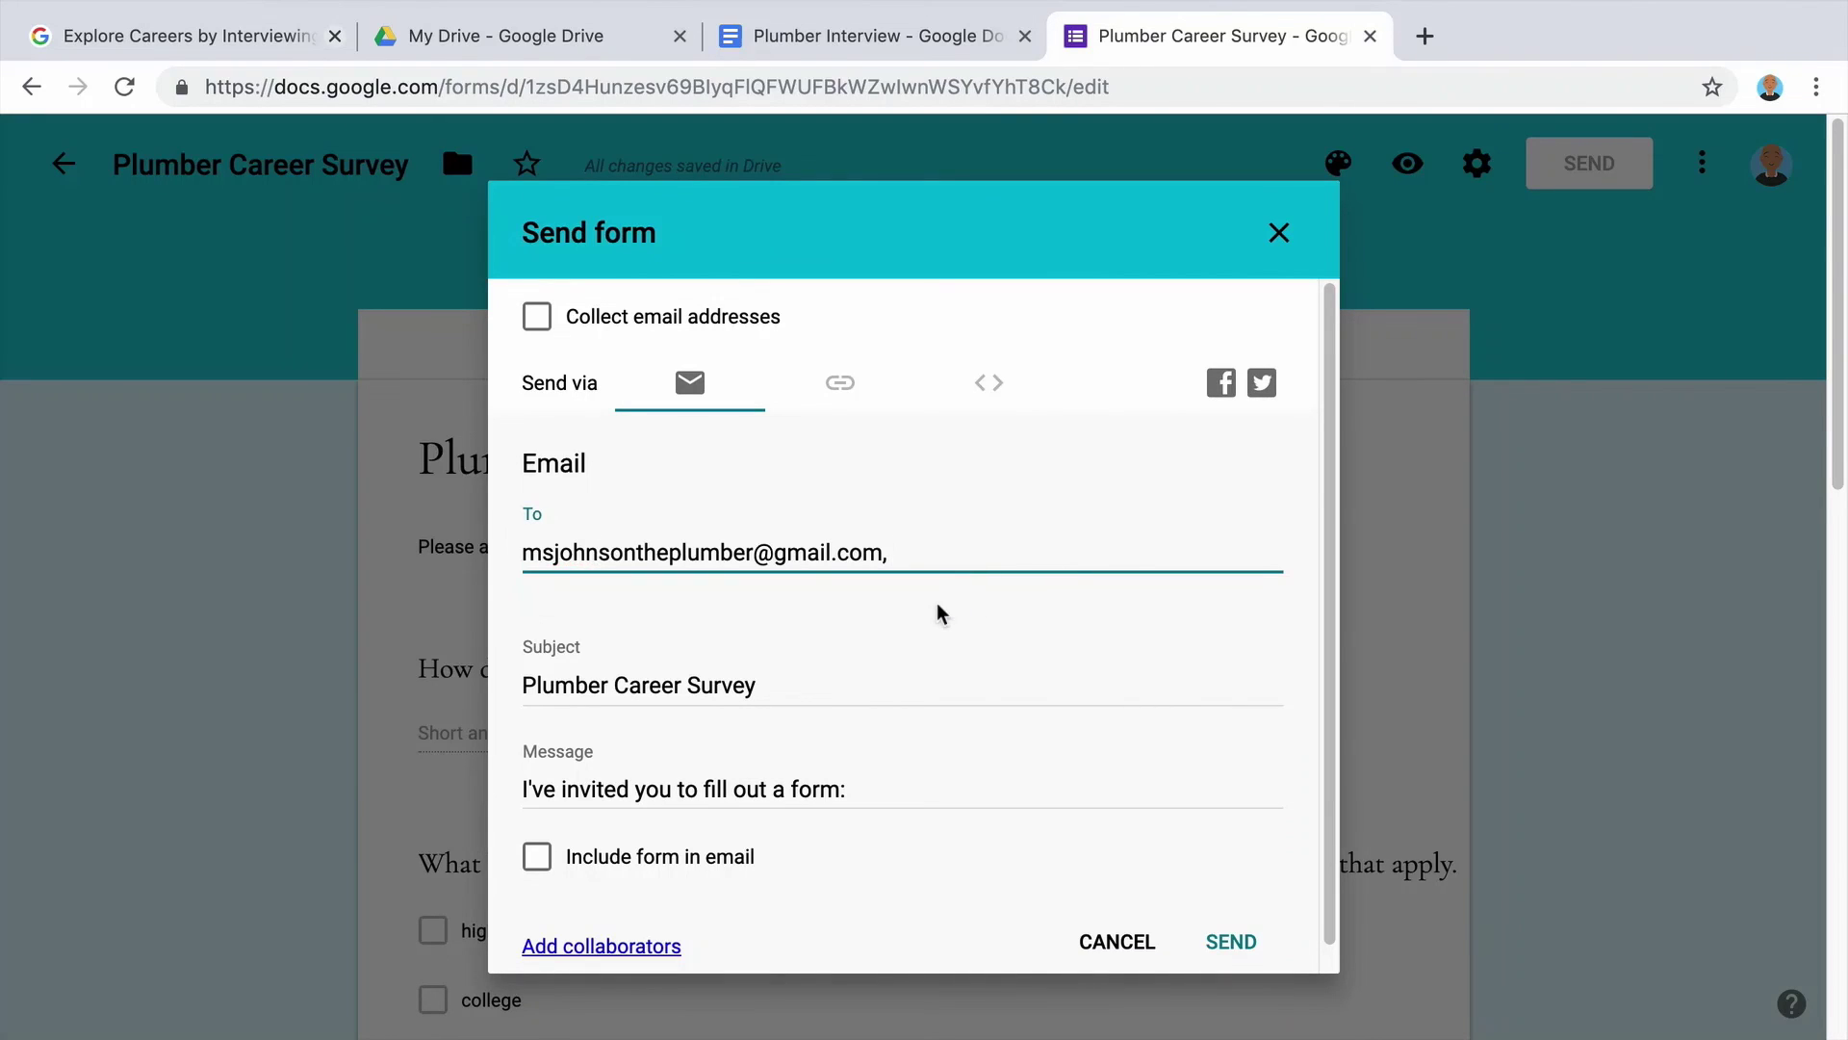
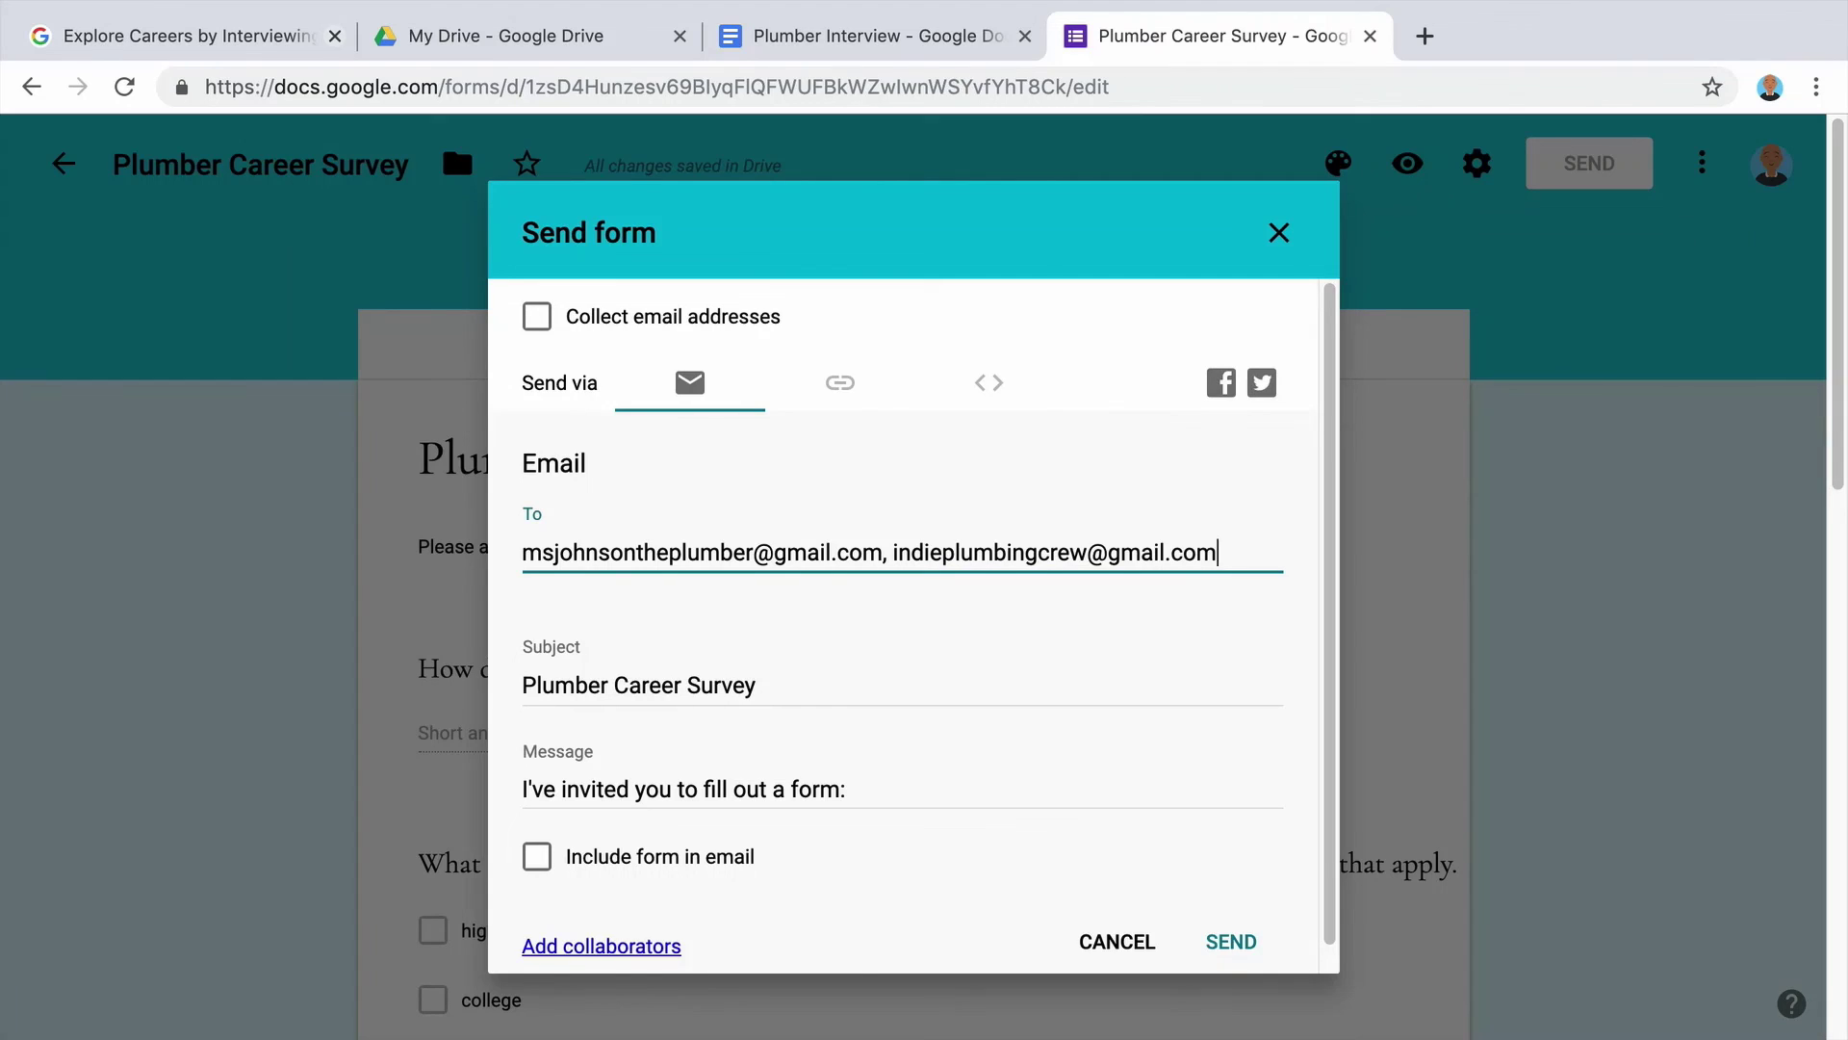
# Replace the message with a self-introduction asking them to complete the plumbing survey.
pyautogui.scroll(-1, 882, 763)
pyautogui.moveTo(883, 763); pyautogui.dragTo(510, 770)
pyautogui.write('Hello. My name')
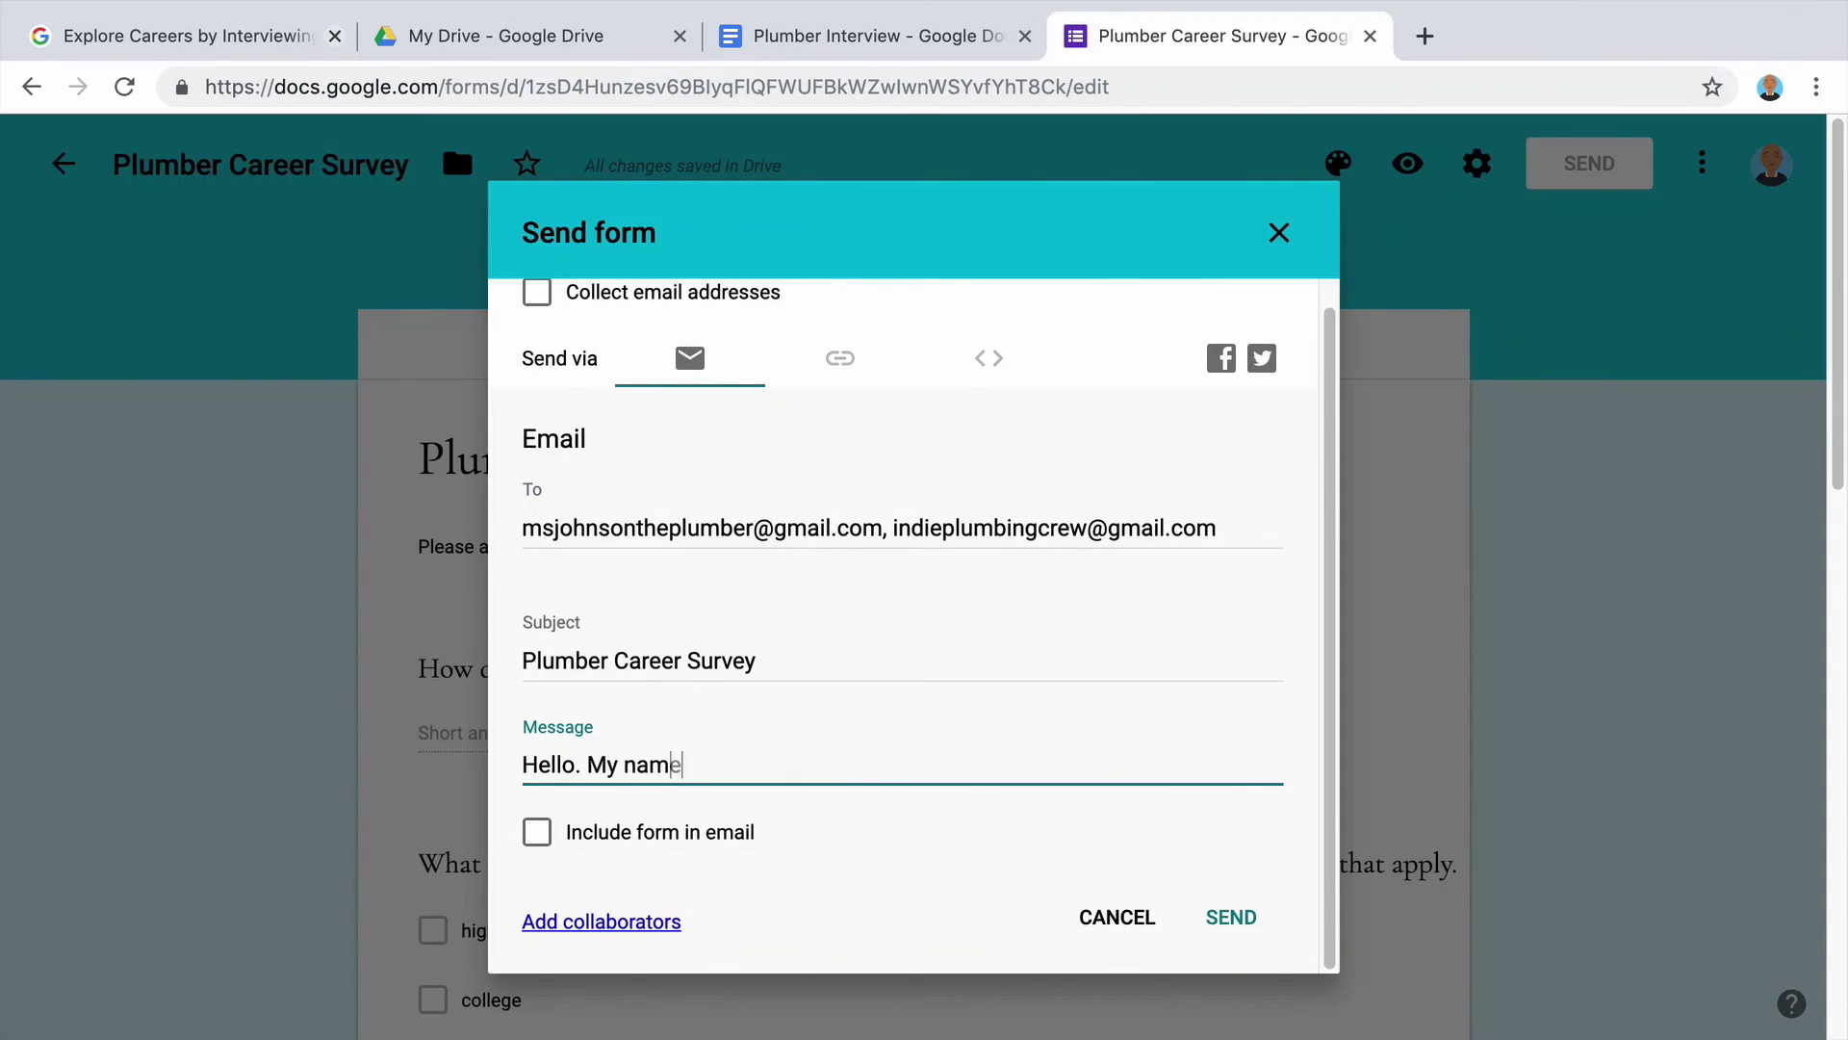
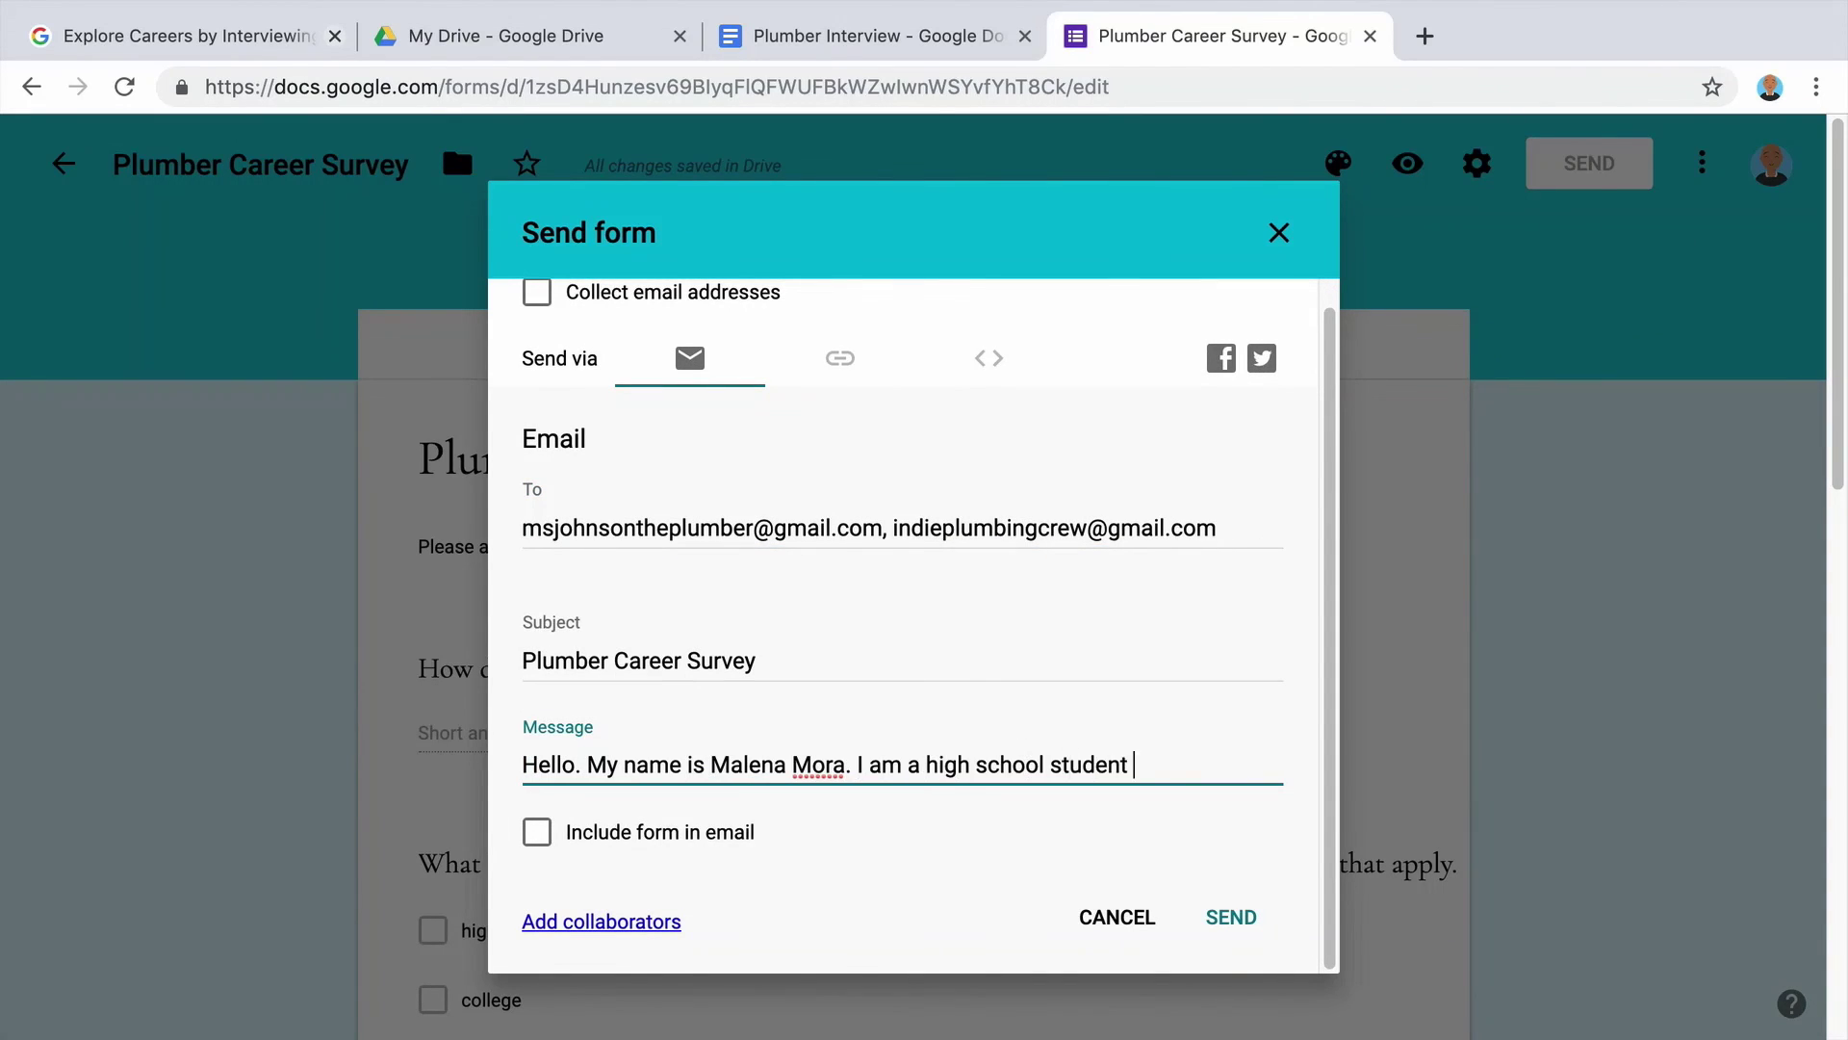
pyautogui.write('interested in a possible career in the plumb')
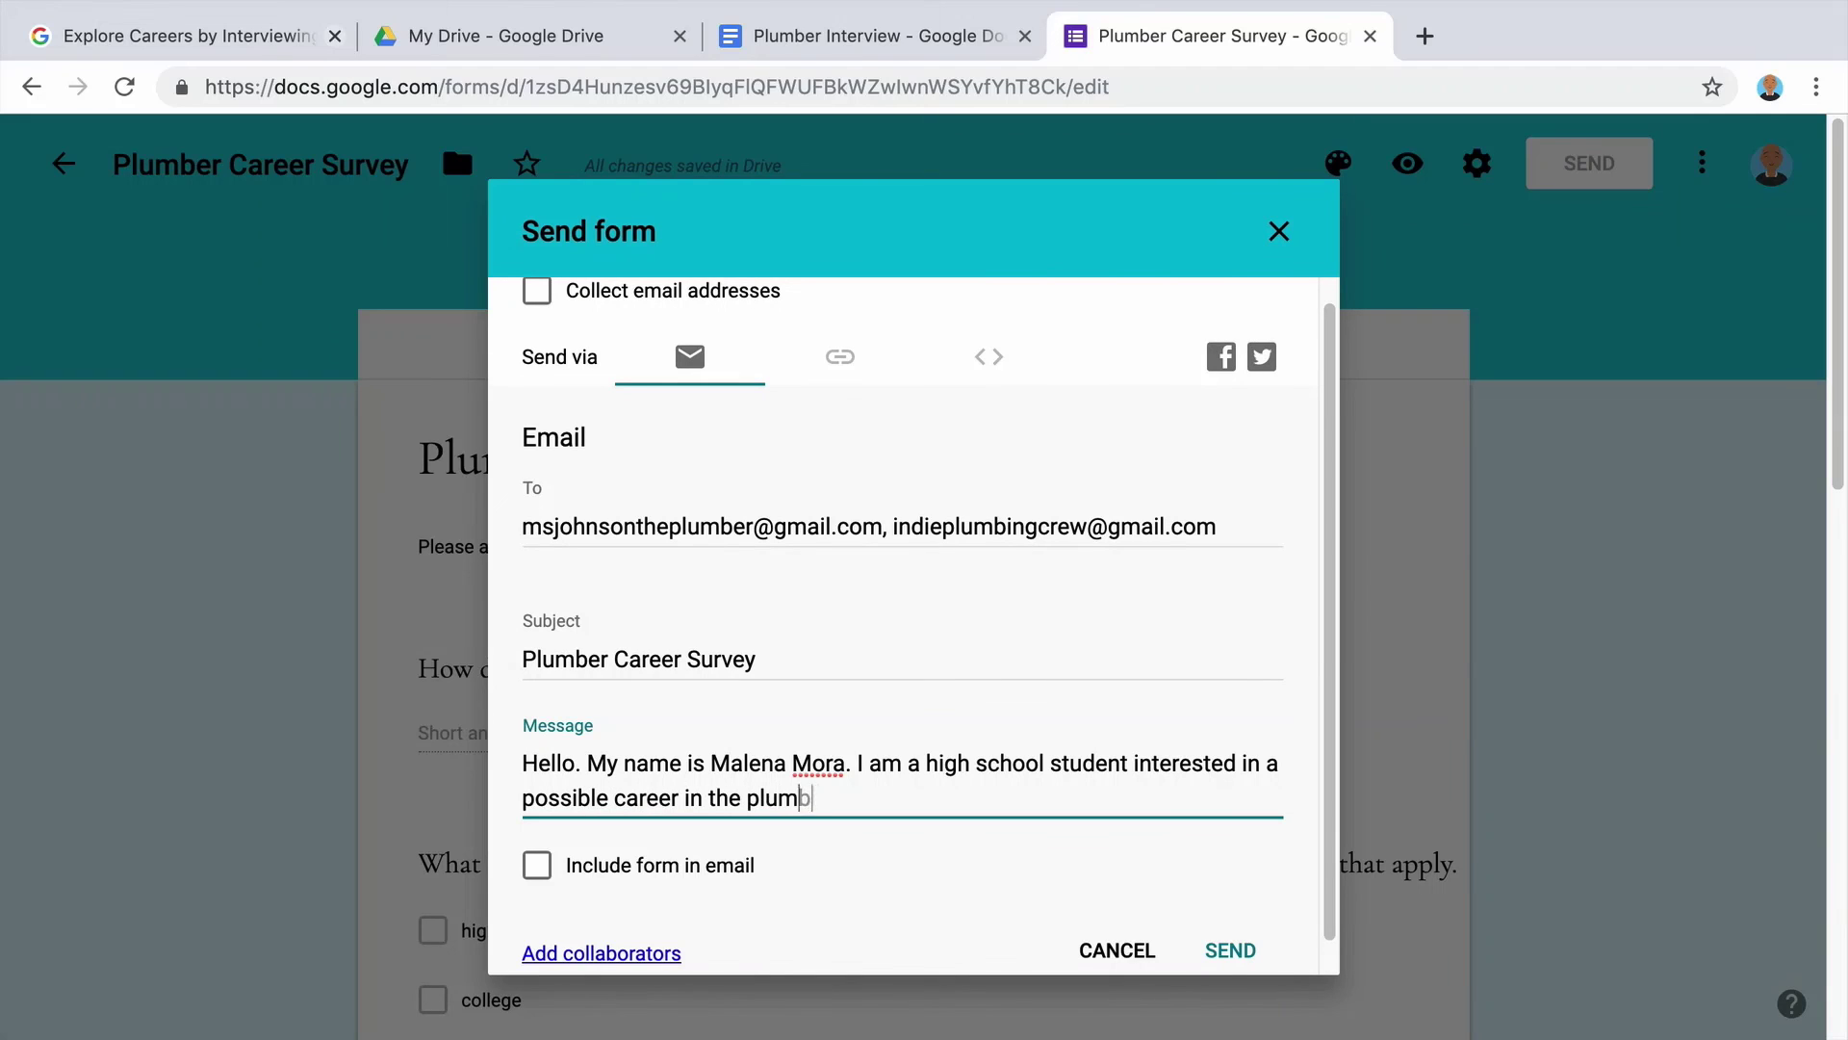
pyautogui.write('ing industry. Please take a moment of your time to complete th')
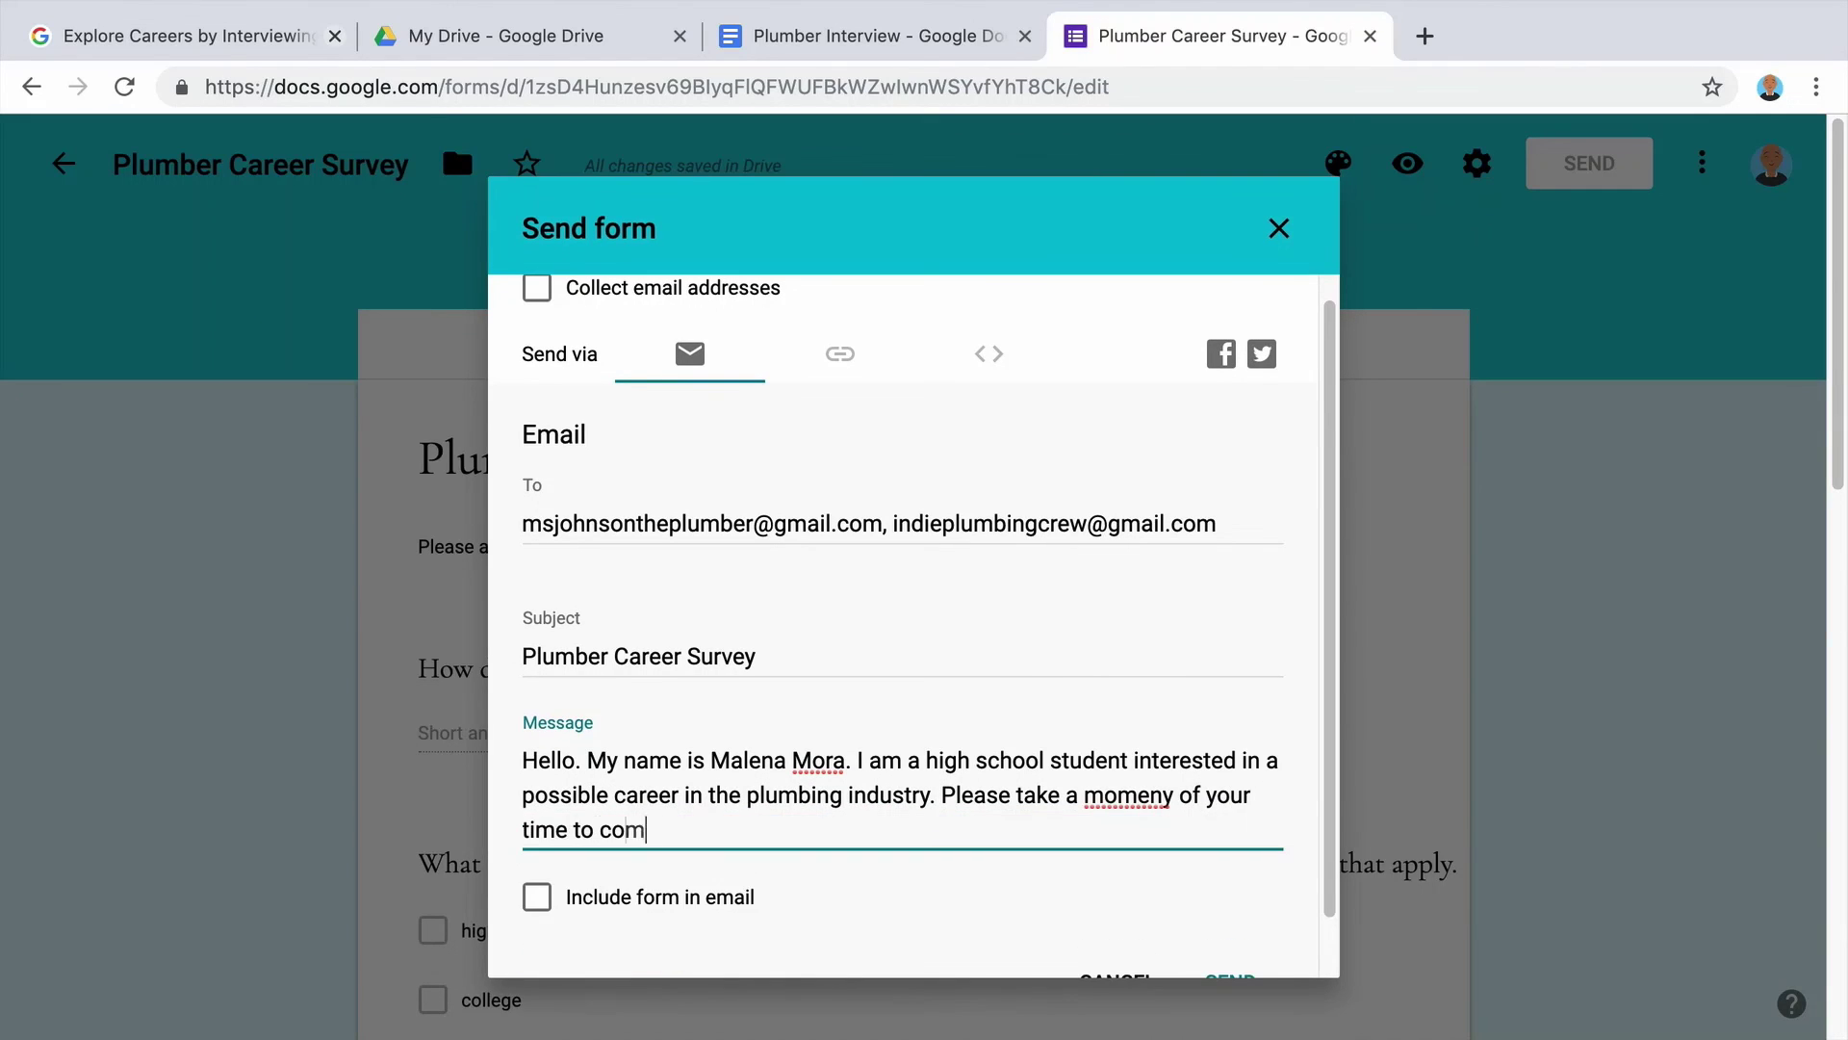
pyautogui.press('BackSpace')
pyautogui.press('BackSpace')
pyautogui.press('BackSpace')
pyautogui.press('BackSpace')
pyautogui.press('BackSpace')
pyautogui.press('BackSpace')
pyautogui.press('BackSpace')
pyautogui.press('BackSpace')
pyautogui.press('BackSpace')
pyautogui.press('BackSpace')
pyautogui.press('BackSpace')
pyautogui.press('BackSpace')
pyautogui.press('BackSpace')
pyautogui.press('BackSpace')
pyautogui.press('BackSpace')
pyautogui.press('BackSpace')
pyautogui.press('BackSpace')
pyautogui.press('BackSpace')
pyautogui.press('BackSpace')
pyautogui.press('BackSpace')
pyautogui.write('time to complete')
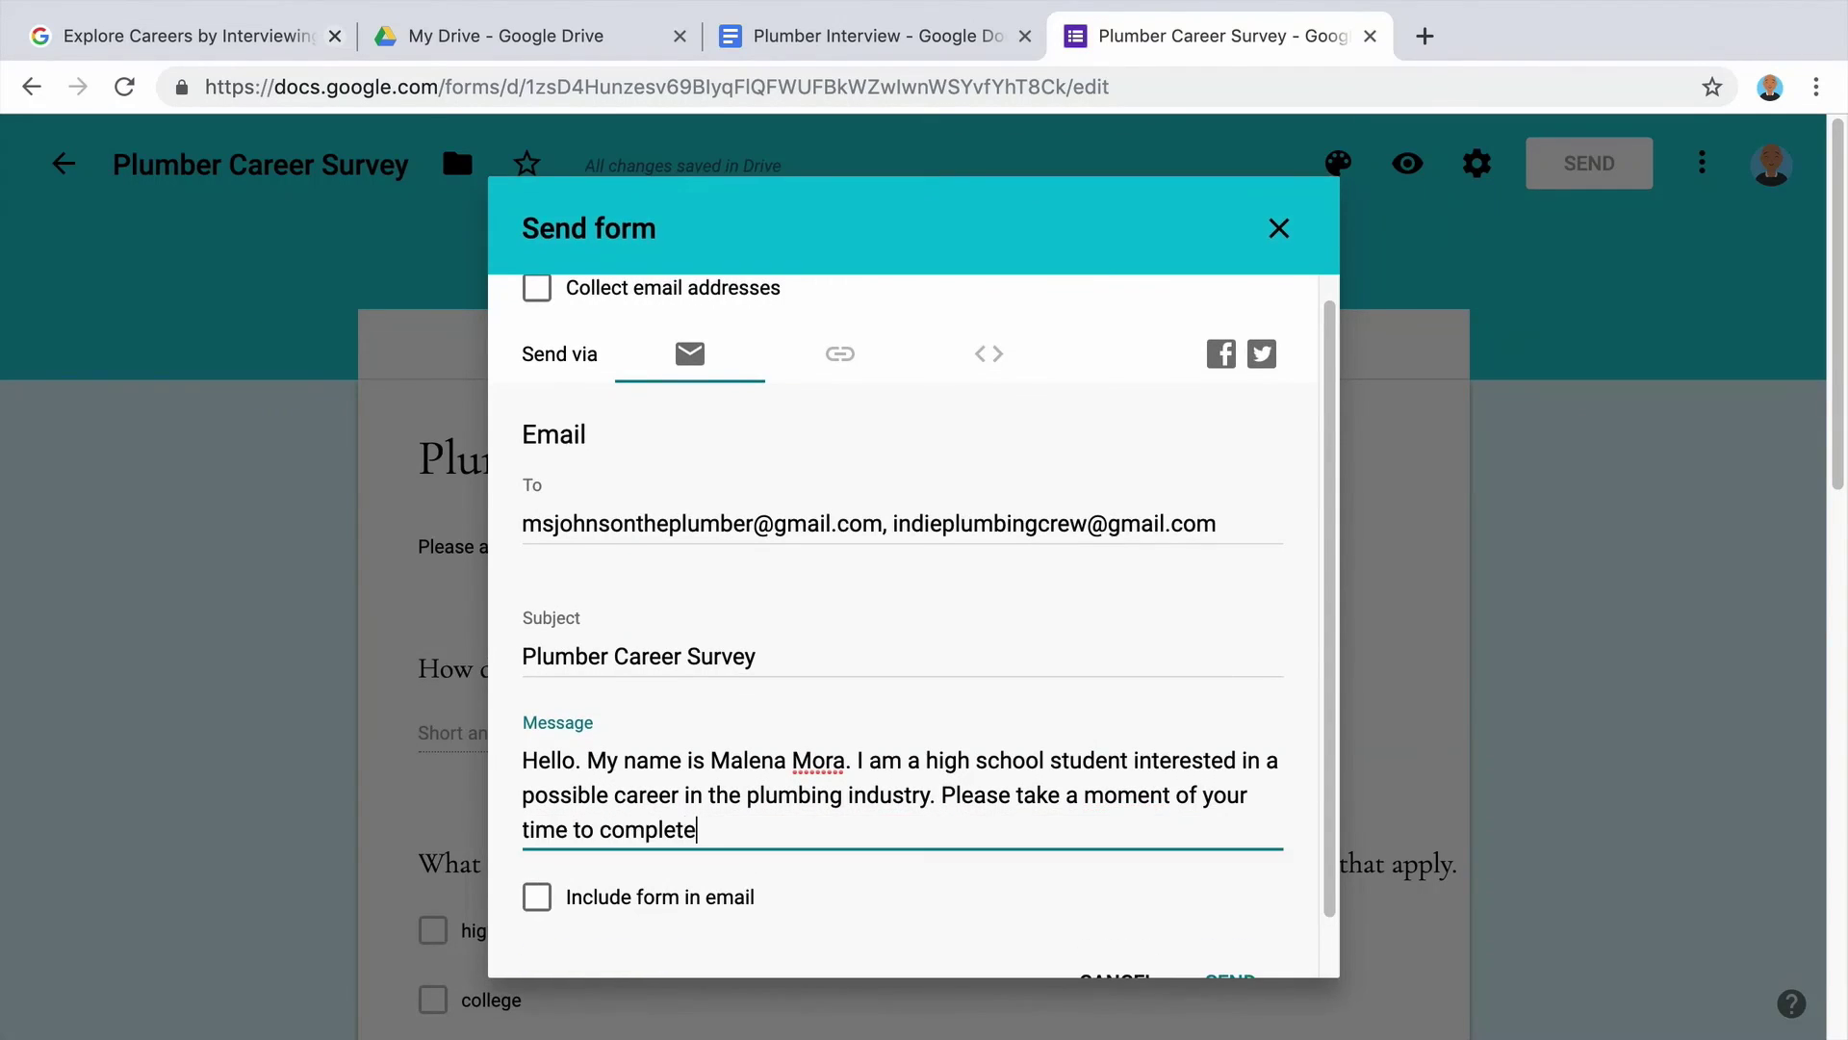
pyautogui.write(' this brief survey about your experiences in tehe')
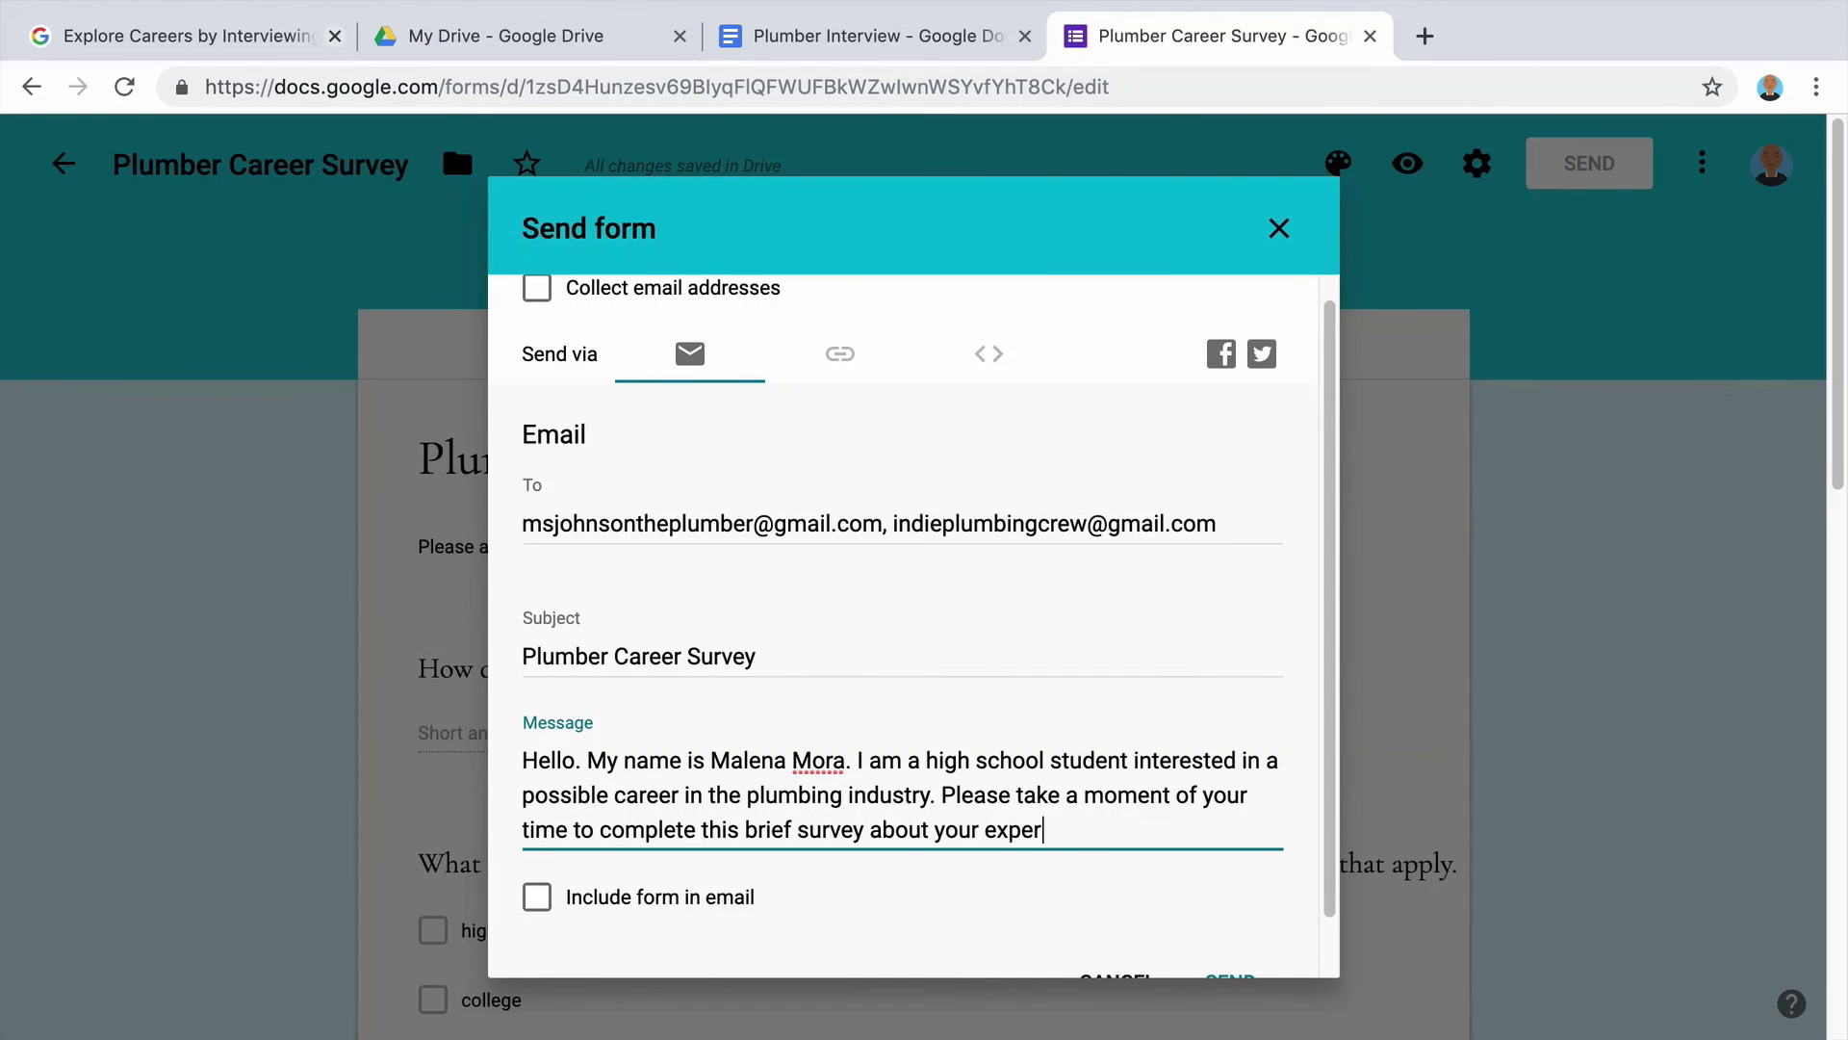
pyautogui.press('BackSpace')
pyautogui.press('BackSpace')
pyautogui.press('BackSpace')
pyautogui.write('he plumbing industry. Thank you very much!')
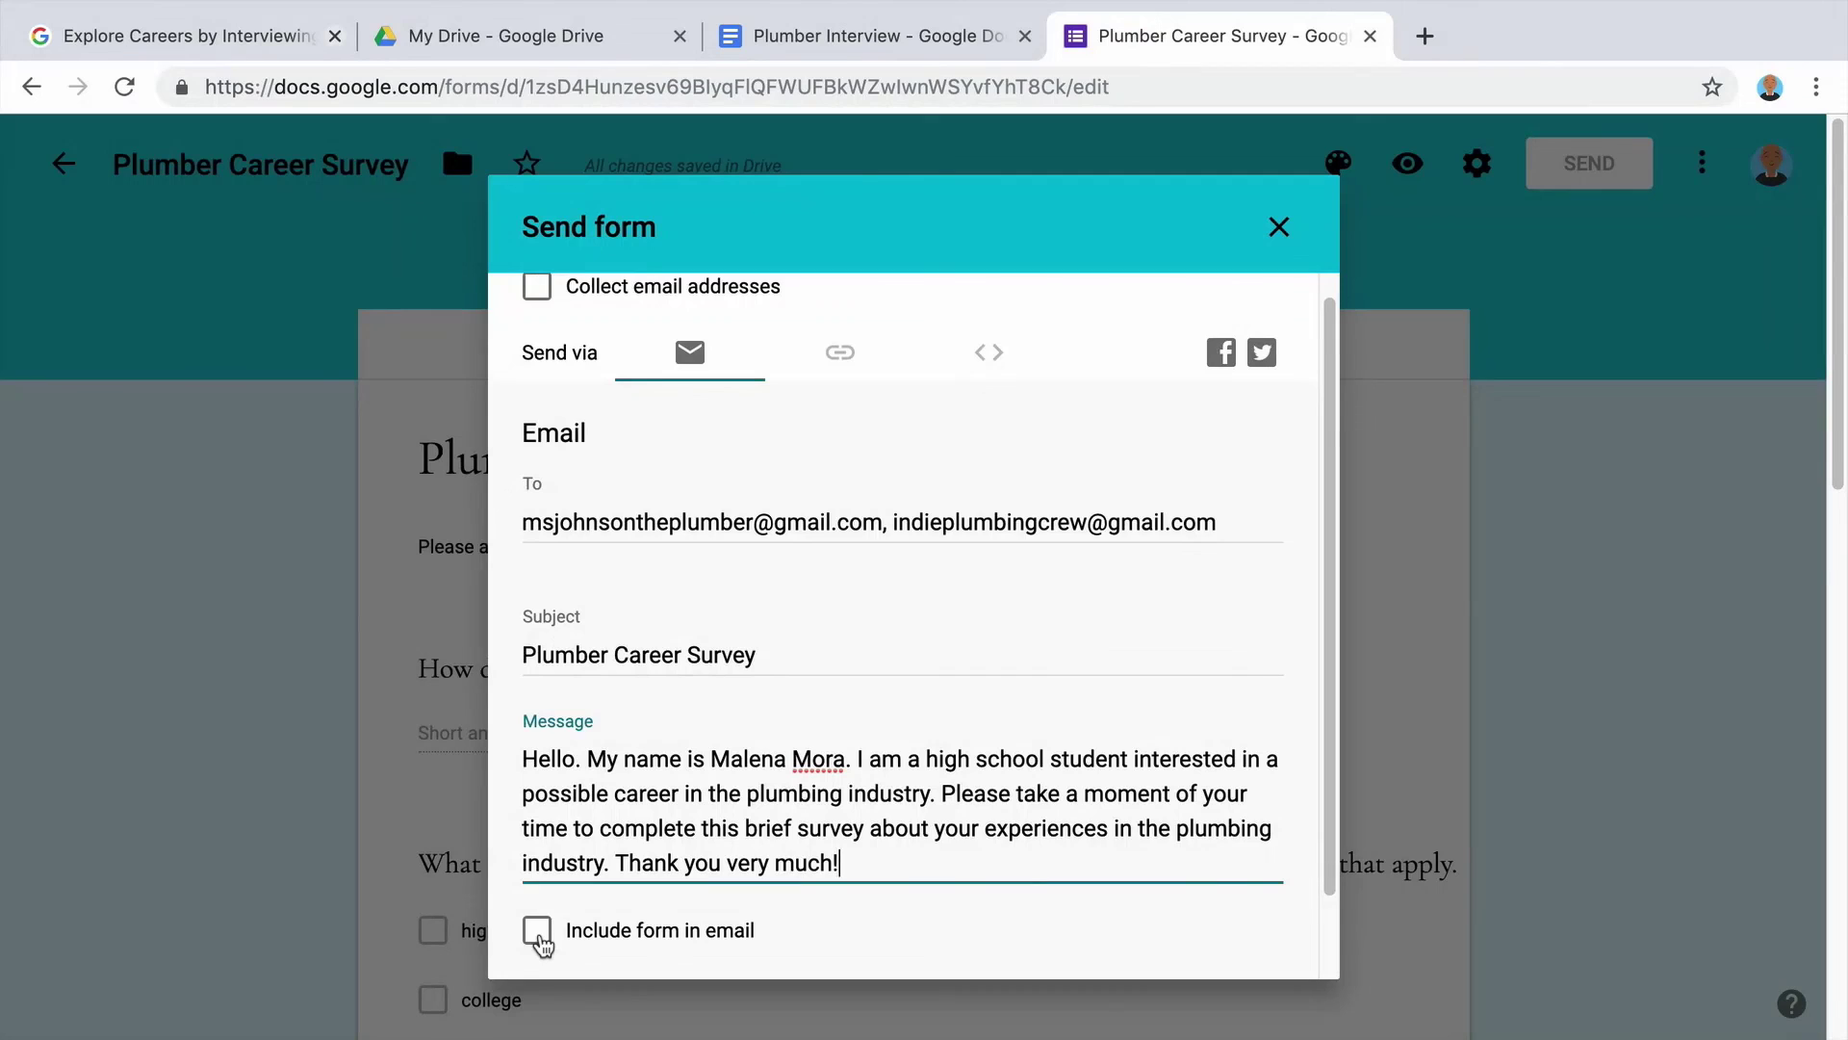
# Include the form in the email and send it.
pyautogui.click(537, 931)
pyautogui.scroll(-1, 544, 939)
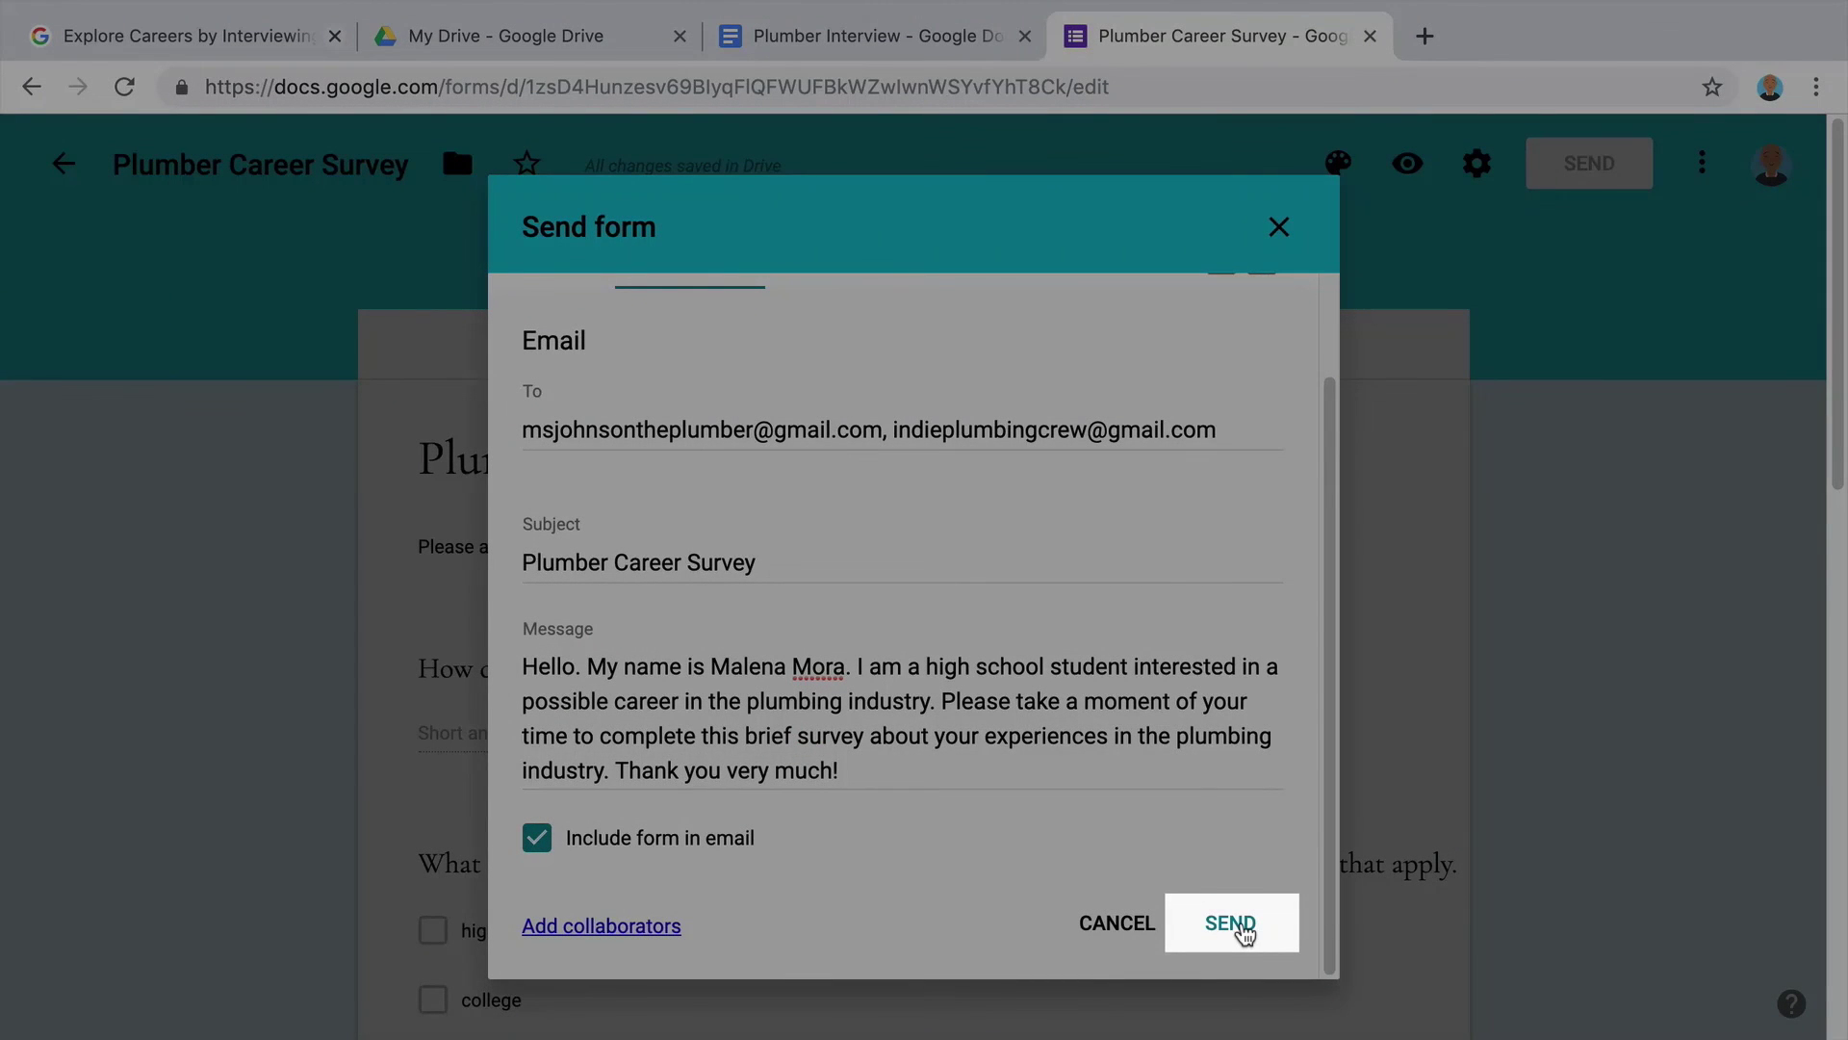
pyautogui.click(1241, 926)
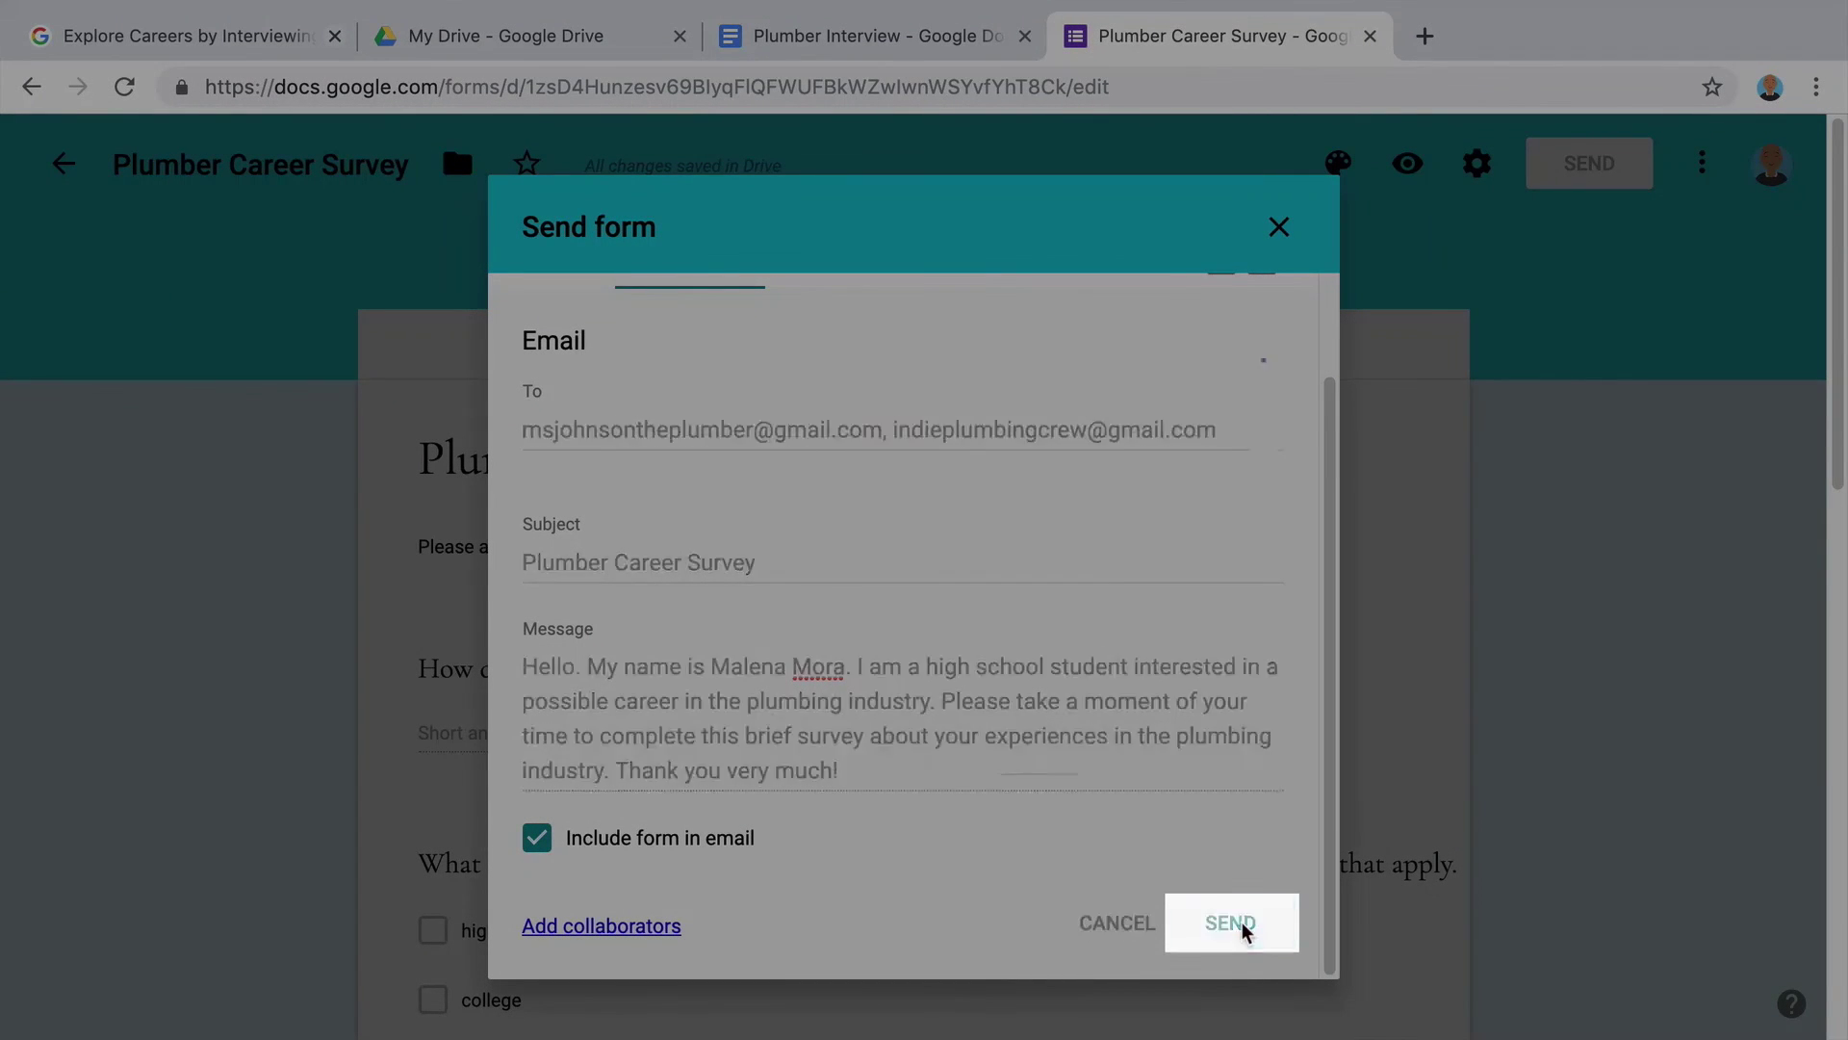